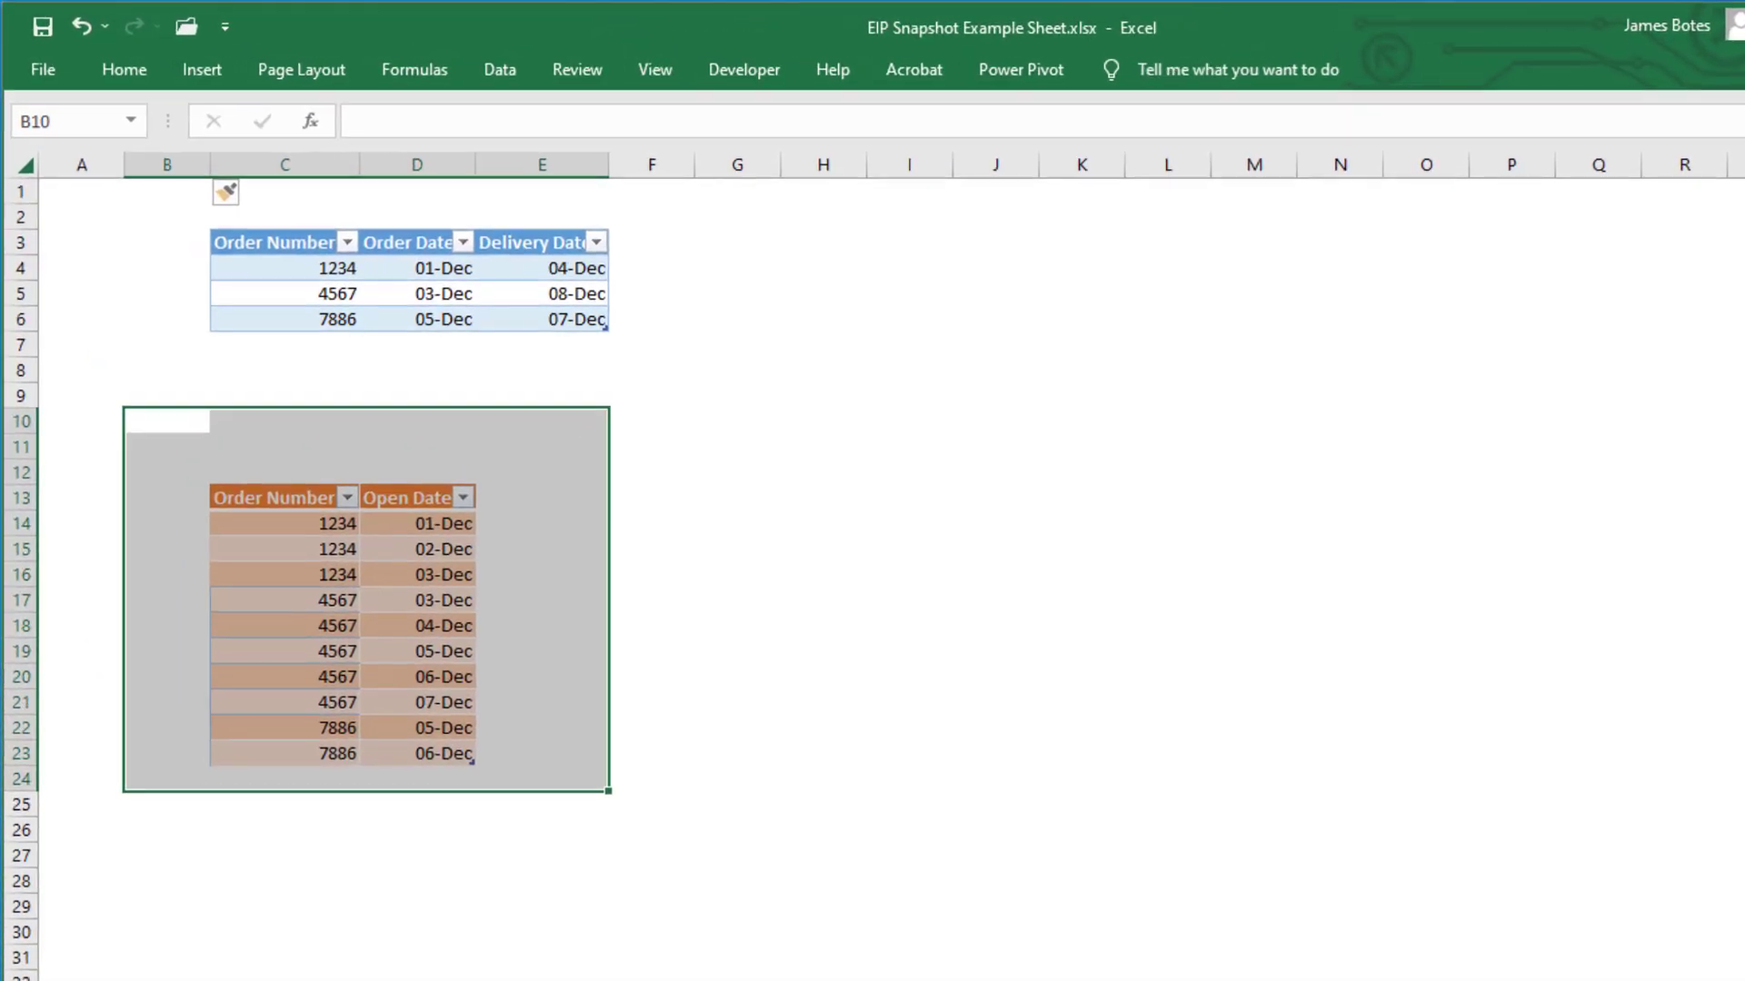
Review the orders table's Order Number, Order Date and Delivery Date columns, with one row per order.
{"action": "left_click", "coordinate": [818, 393]}
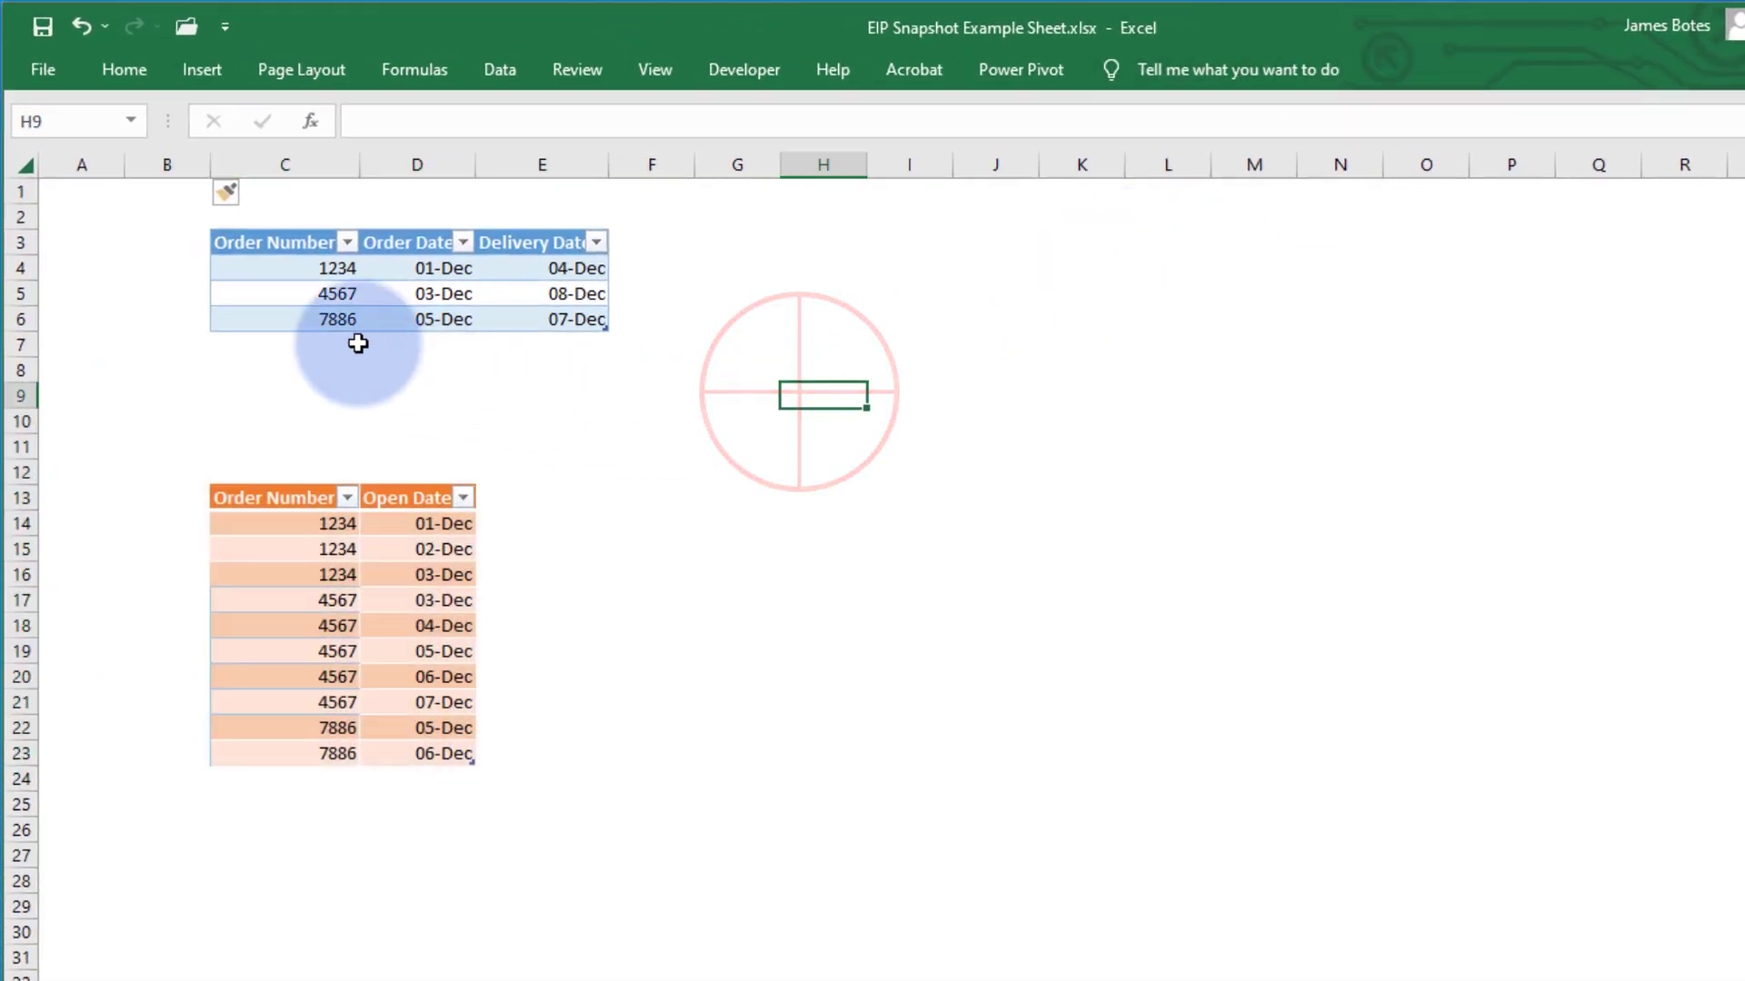
{"action": "left_click_drag", "start_coordinate": [294, 269], "coordinate": [319, 312]}
{"action": "left_click_drag", "start_coordinate": [430, 276], "coordinate": [455, 327]}
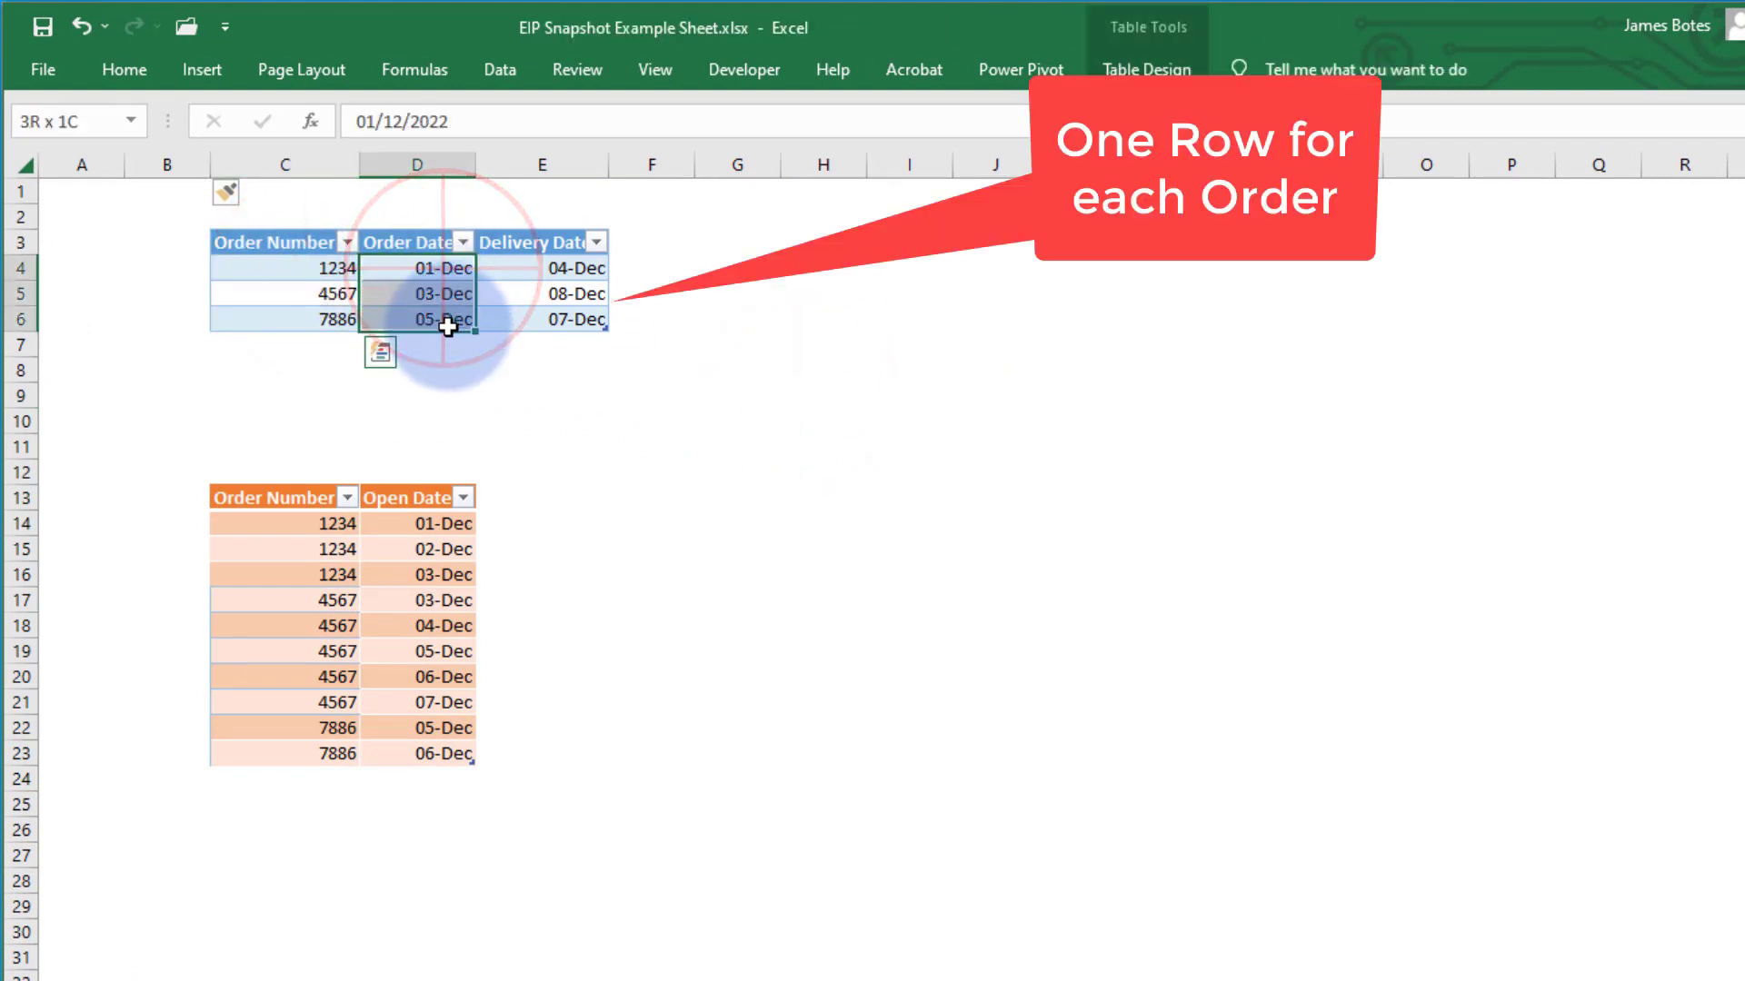
{"action": "left_click_drag", "start_coordinate": [557, 257], "coordinate": [566, 321]}
{"action": "left_click", "coordinate": [996, 393]}
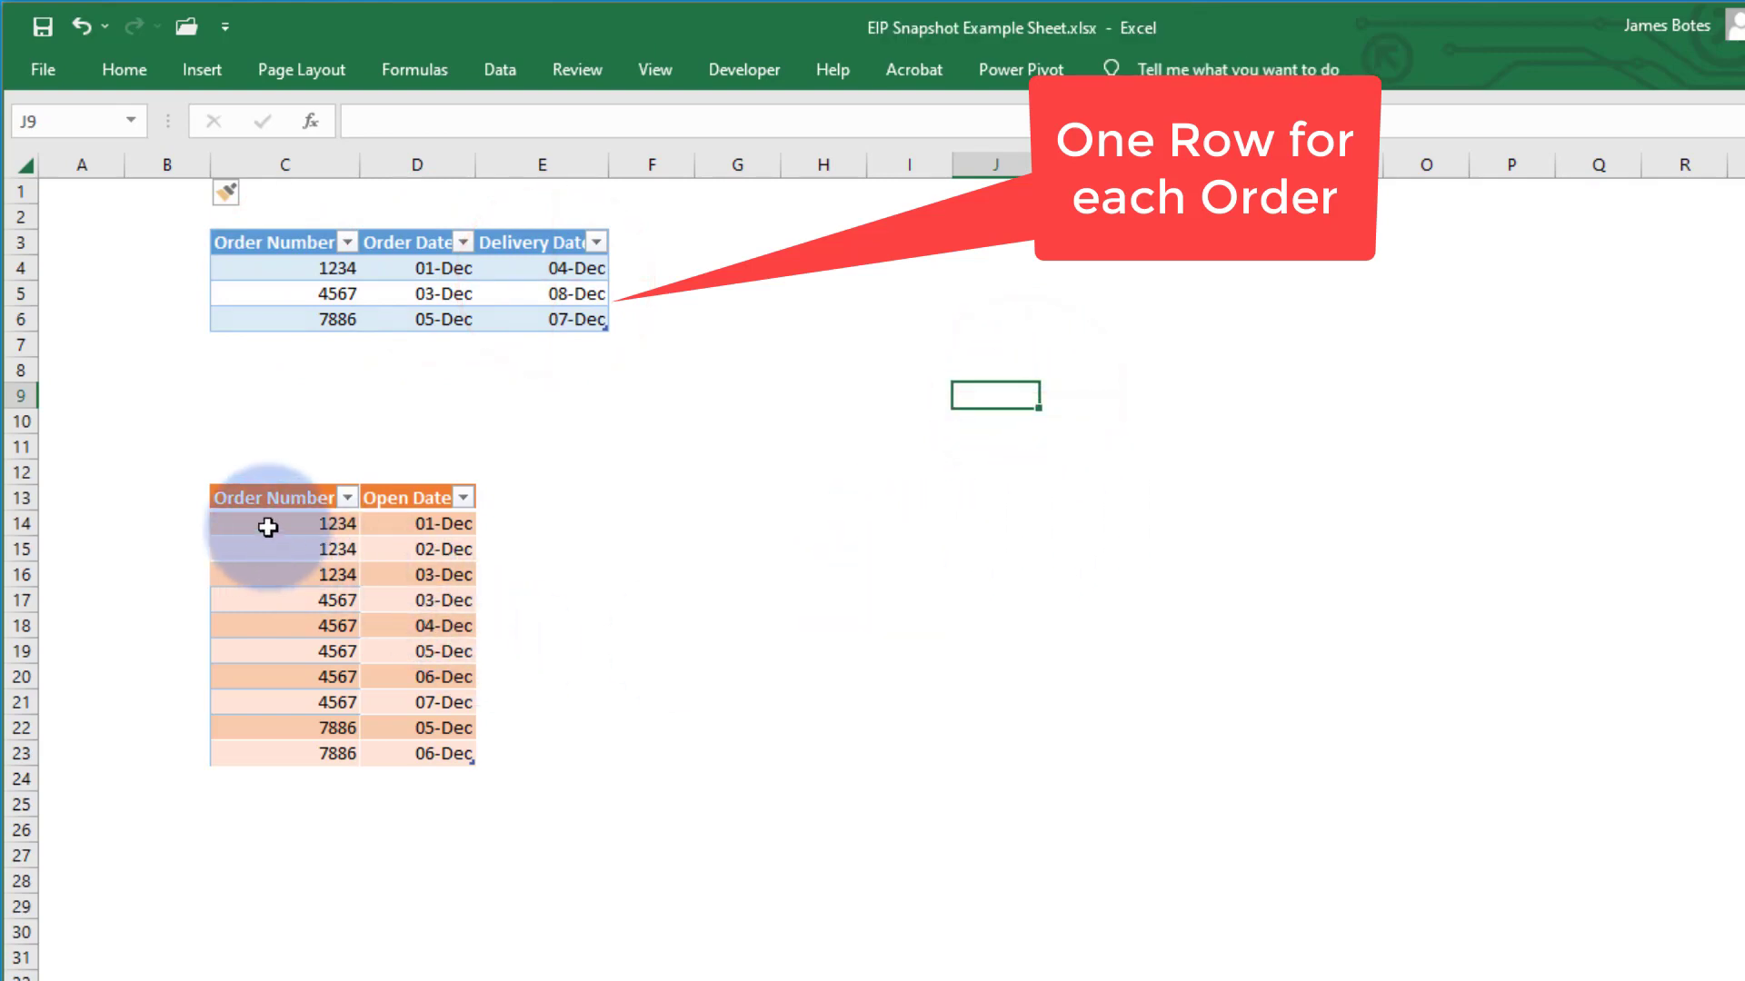
Compare the first order's row in the orders table with its daily rows in the Open Date table.
{"action": "left_click", "coordinate": [296, 524]}
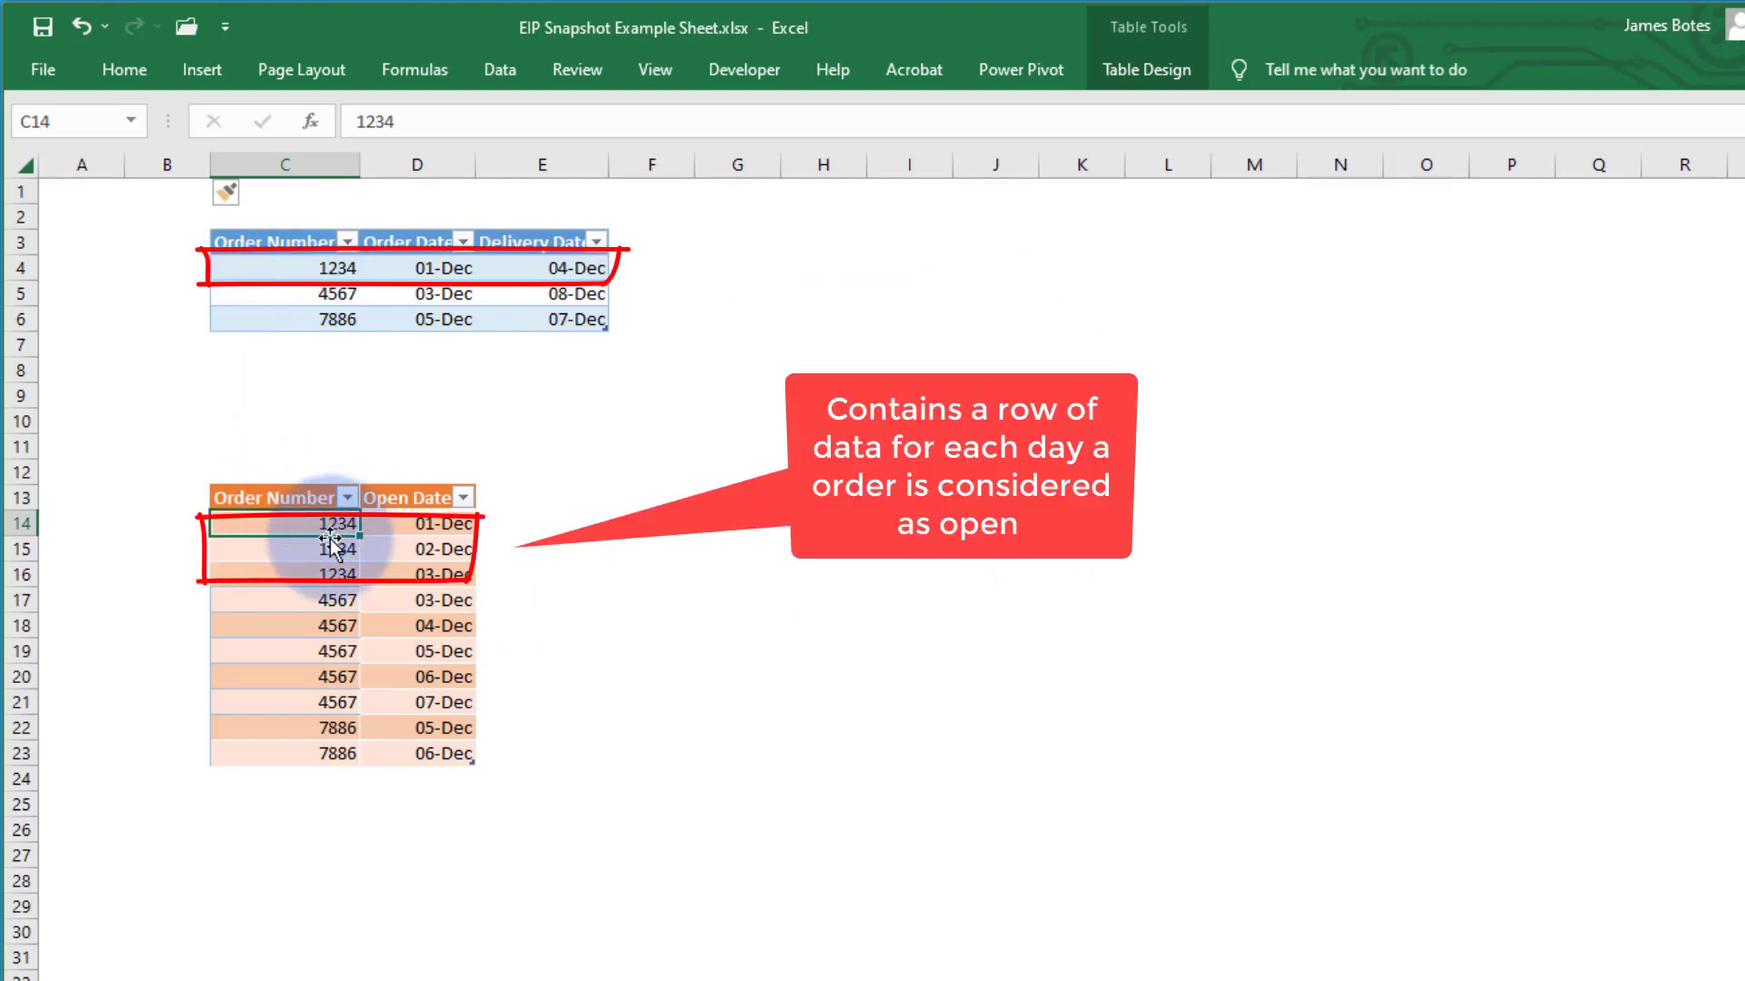
{"action": "left_click", "coordinate": [319, 524]}
{"action": "left_click_drag", "start_coordinate": [320, 523], "coordinate": [416, 581]}
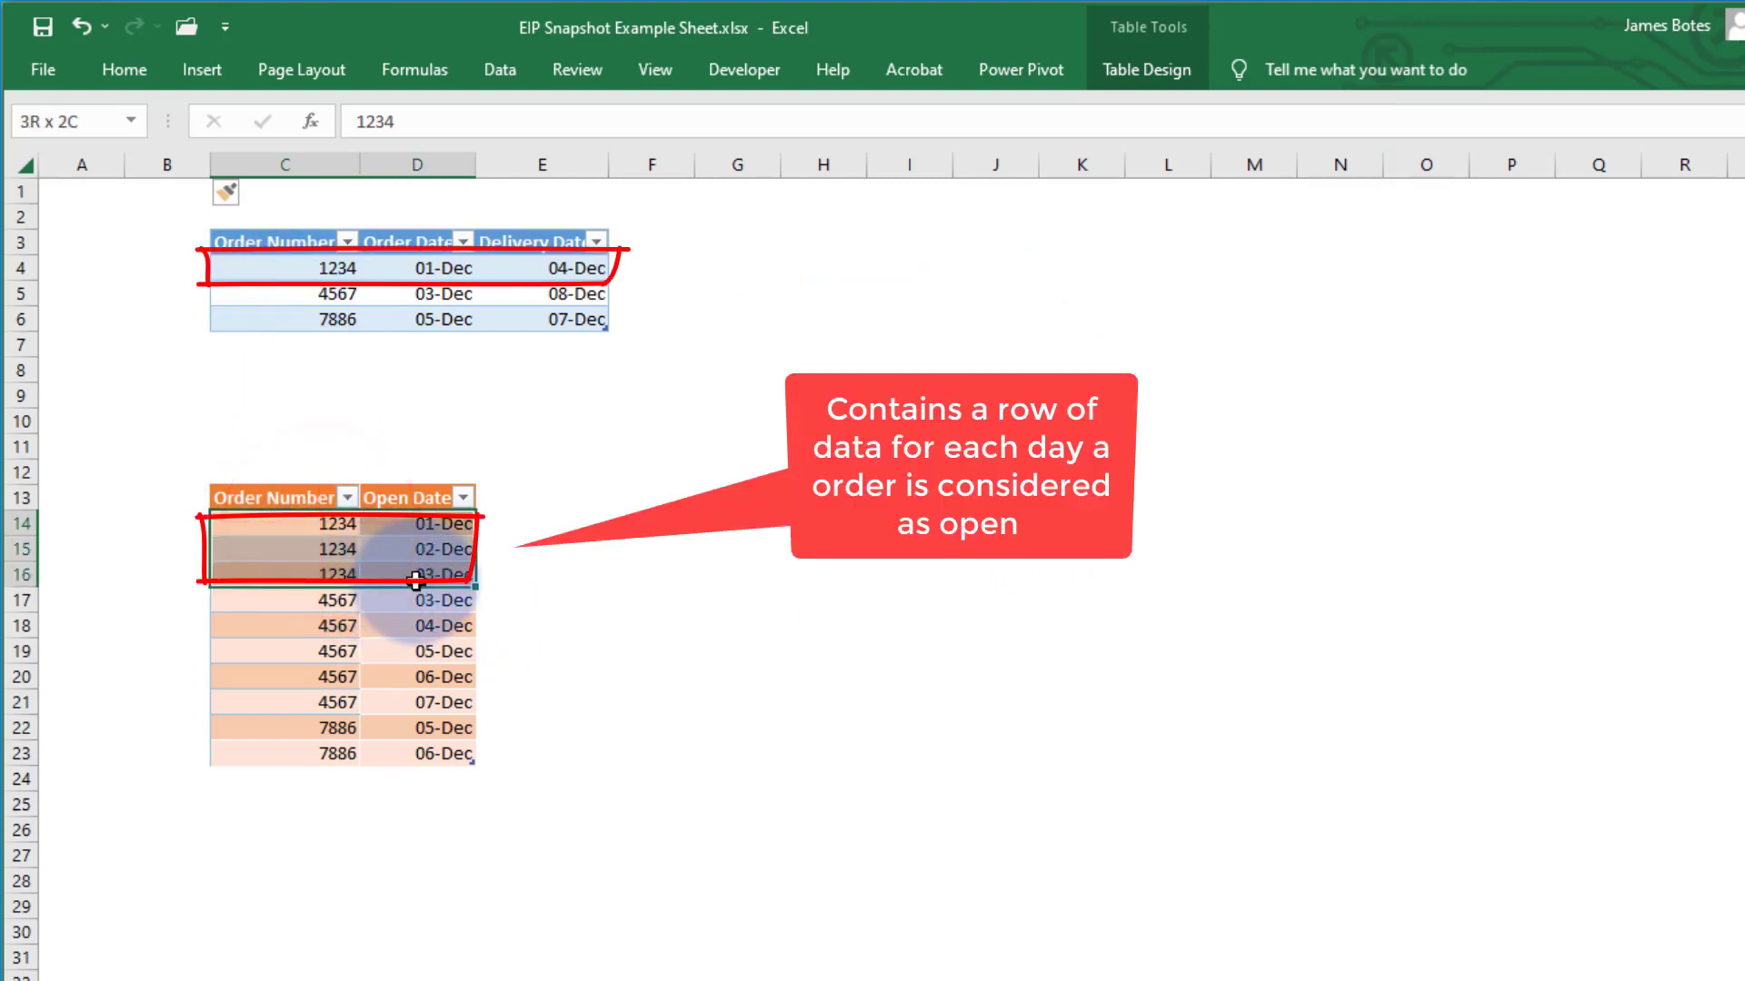
{"action": "left_click", "coordinate": [382, 677]}
{"action": "left_click", "coordinate": [324, 269]}
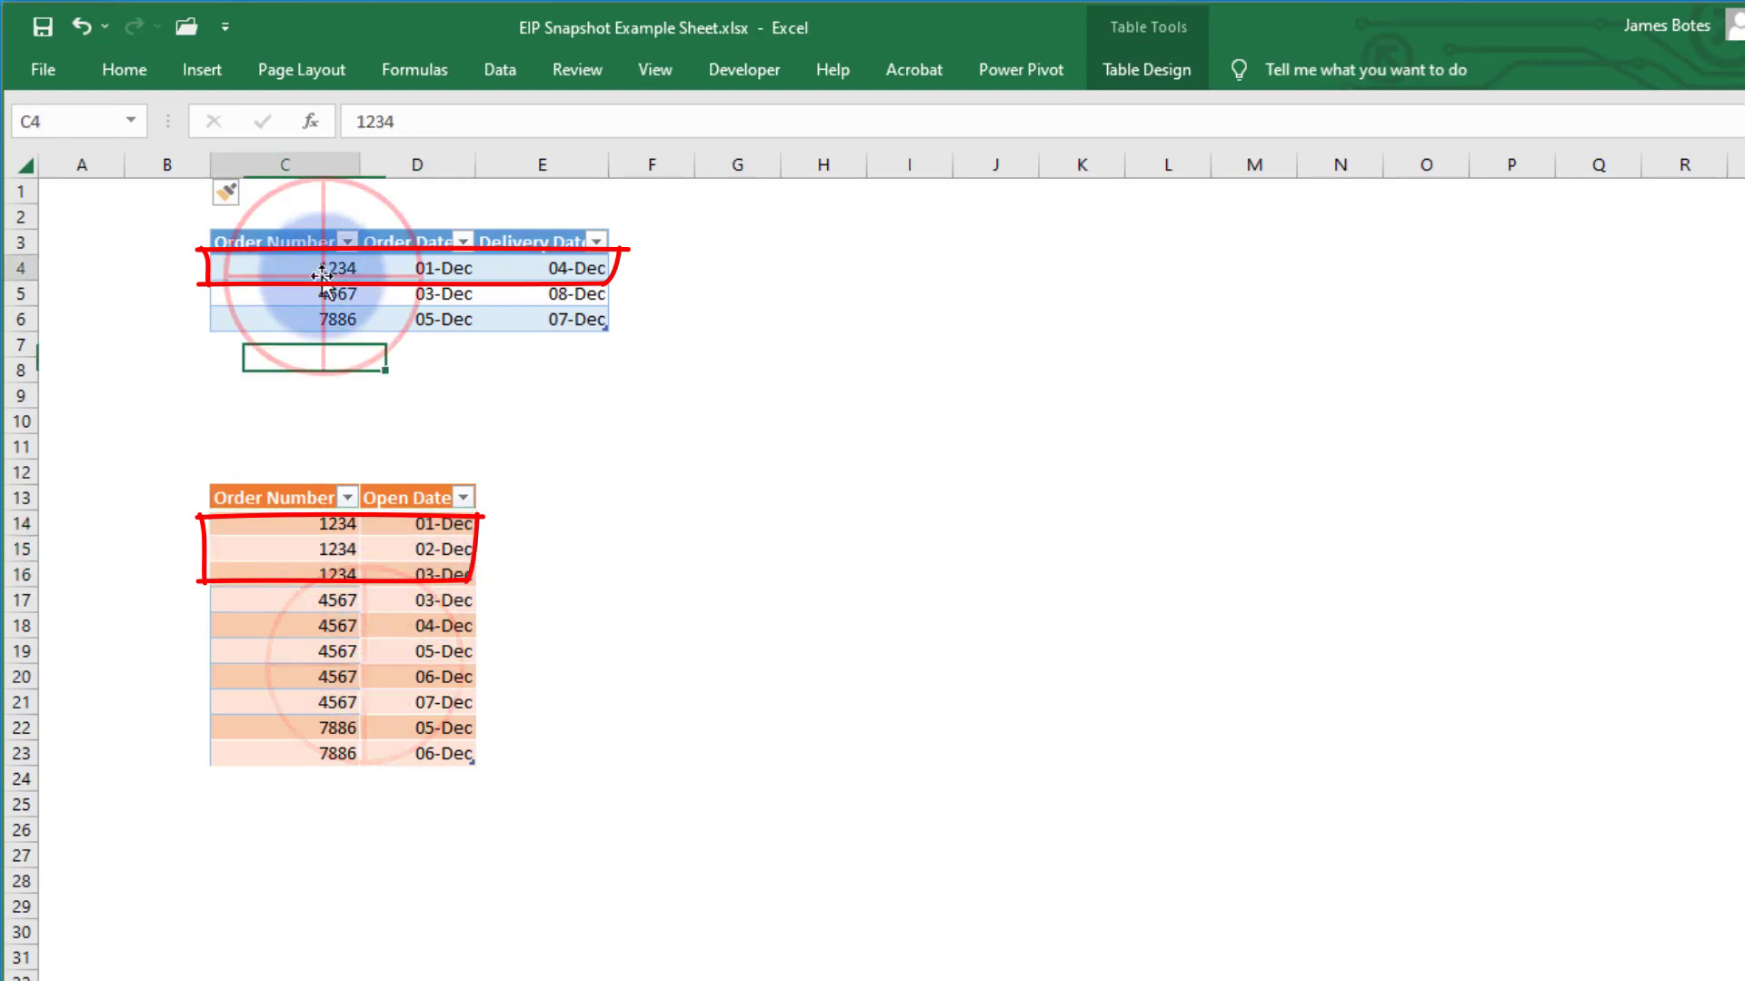
{"action": "left_click", "coordinate": [327, 525]}
{"action": "left_click", "coordinate": [418, 525]}
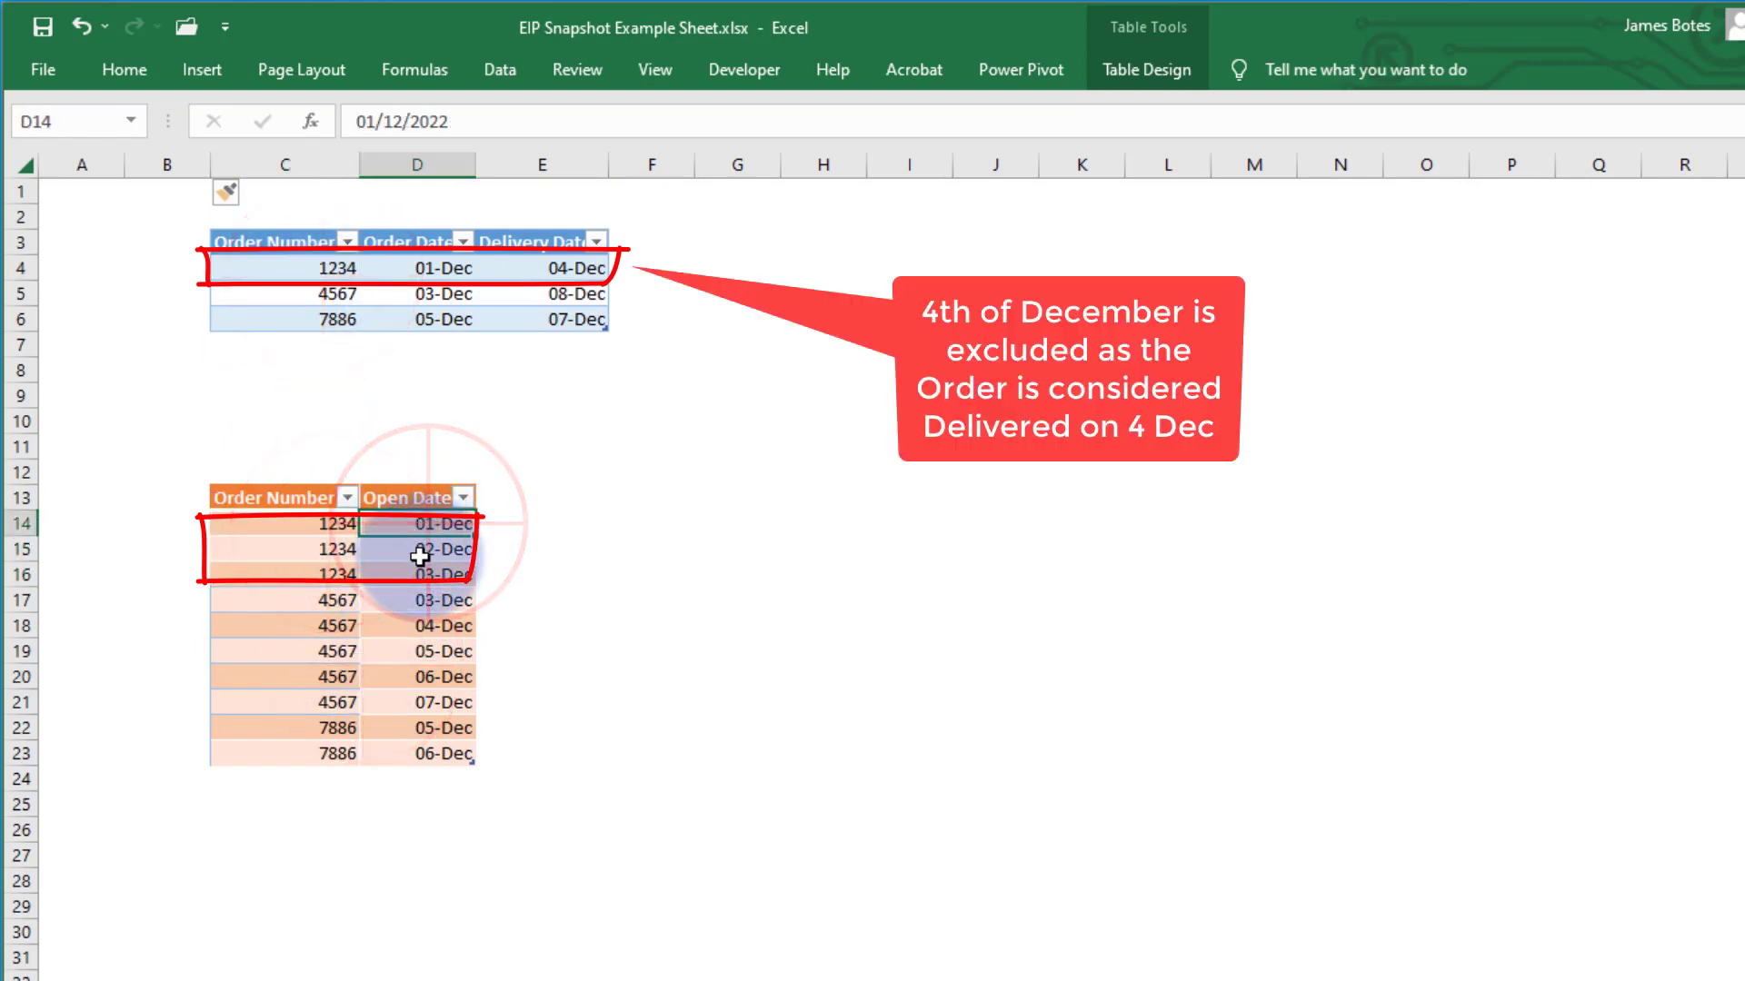
{"action": "left_click_drag", "start_coordinate": [441, 586], "coordinate": [460, 524]}
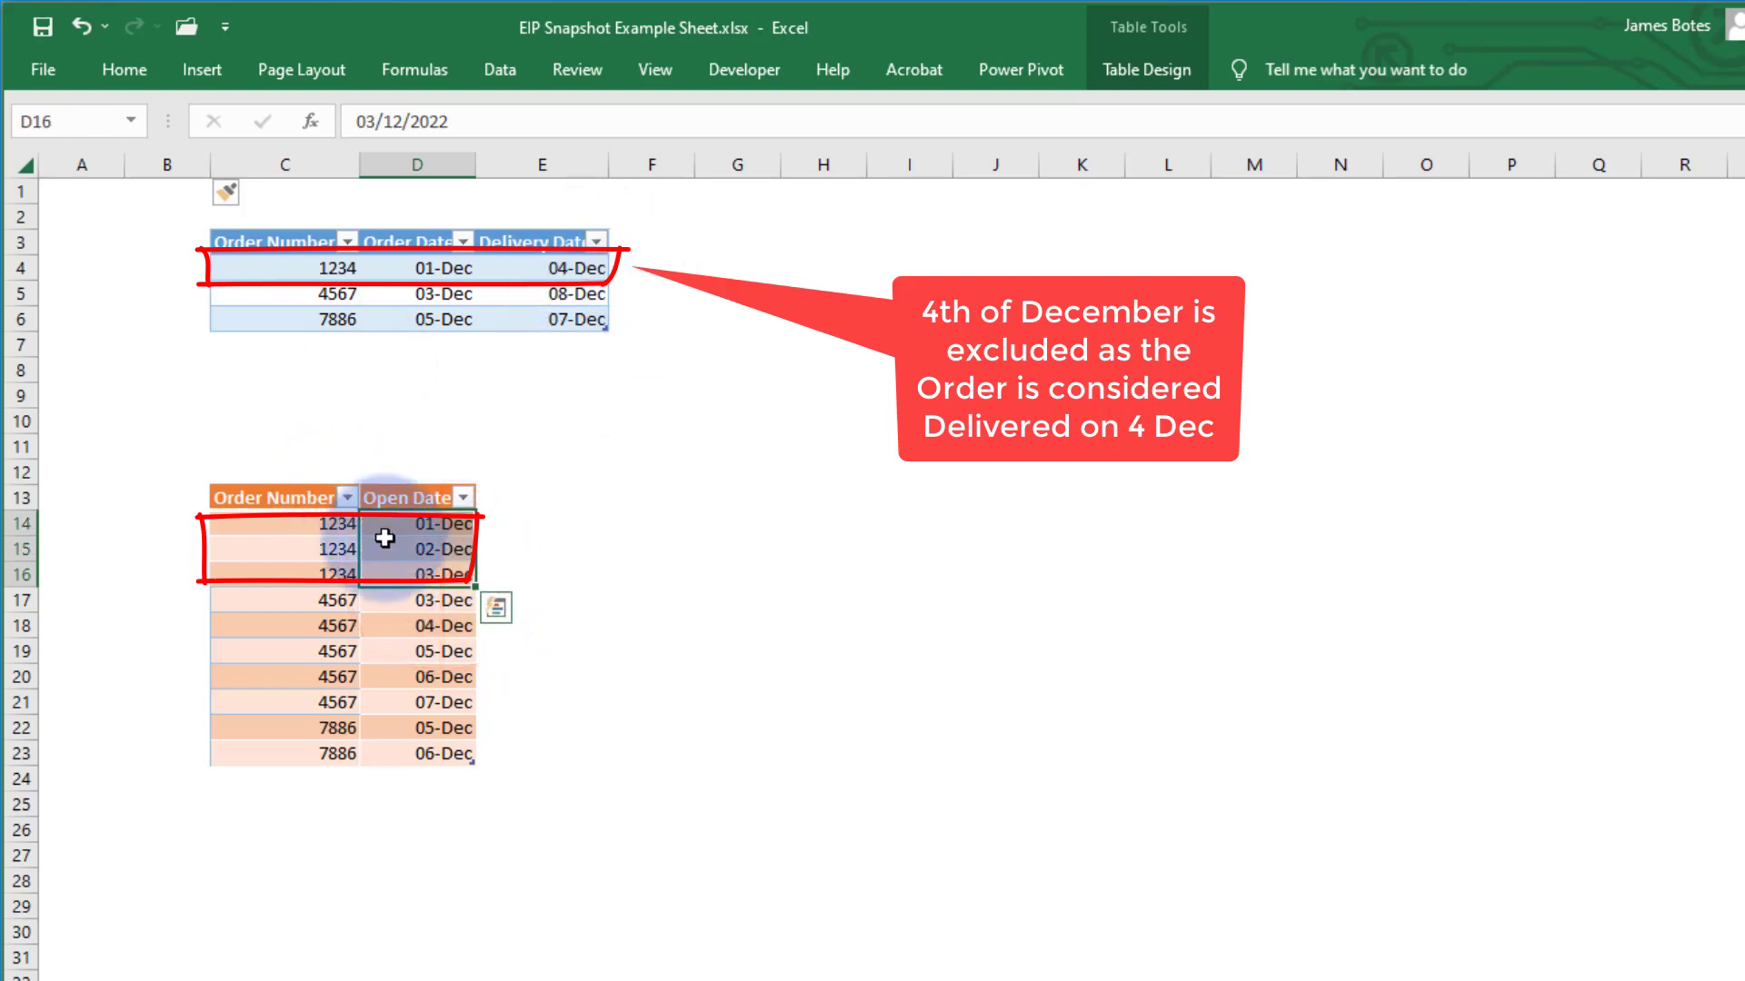
Examine the Open Date rows for the second and third orders and the extent of the whole snapshot table.
{"action": "mouse_move", "coordinate": [404, 524]}
{"action": "left_mouse_down"}
{"action": "mouse_move", "coordinate": [417, 564]}
{"action": "mouse_move", "coordinate": [339, 601]}
{"action": "mouse_move", "coordinate": [345, 713]}
{"action": "left_mouse_up"}
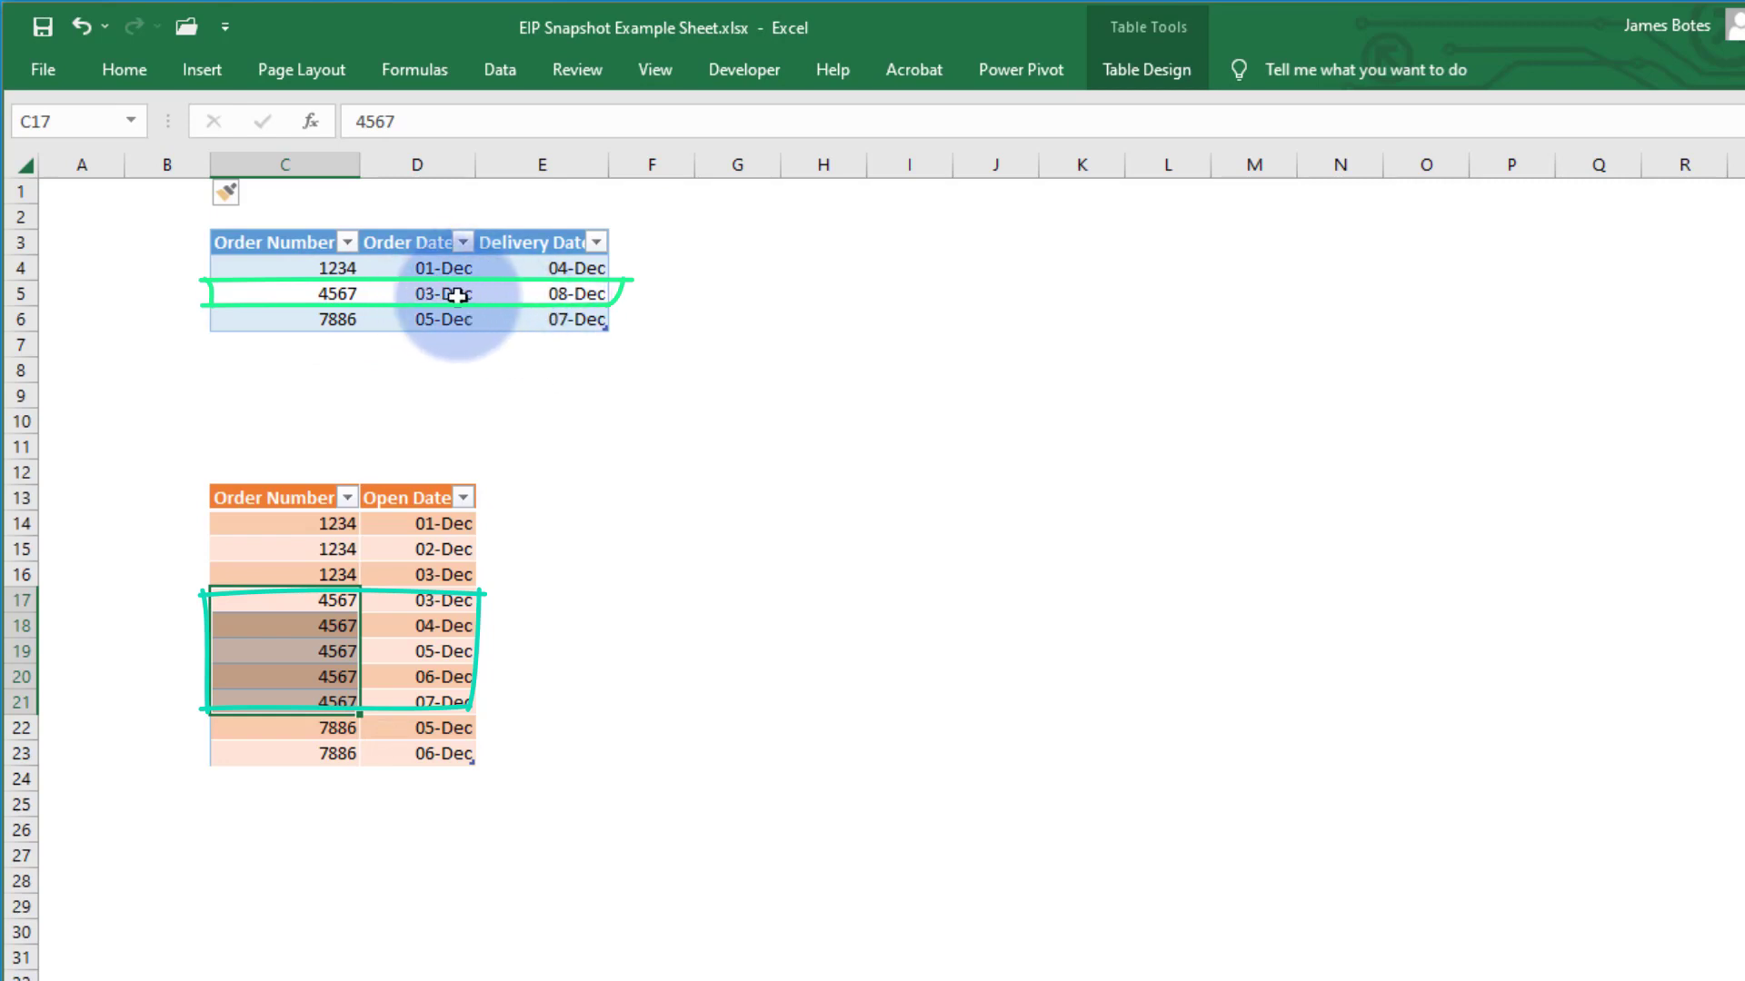
{"action": "left_click_drag", "start_coordinate": [350, 728], "coordinate": [343, 774]}
{"action": "left_click_drag", "start_coordinate": [449, 734], "coordinate": [449, 754]}
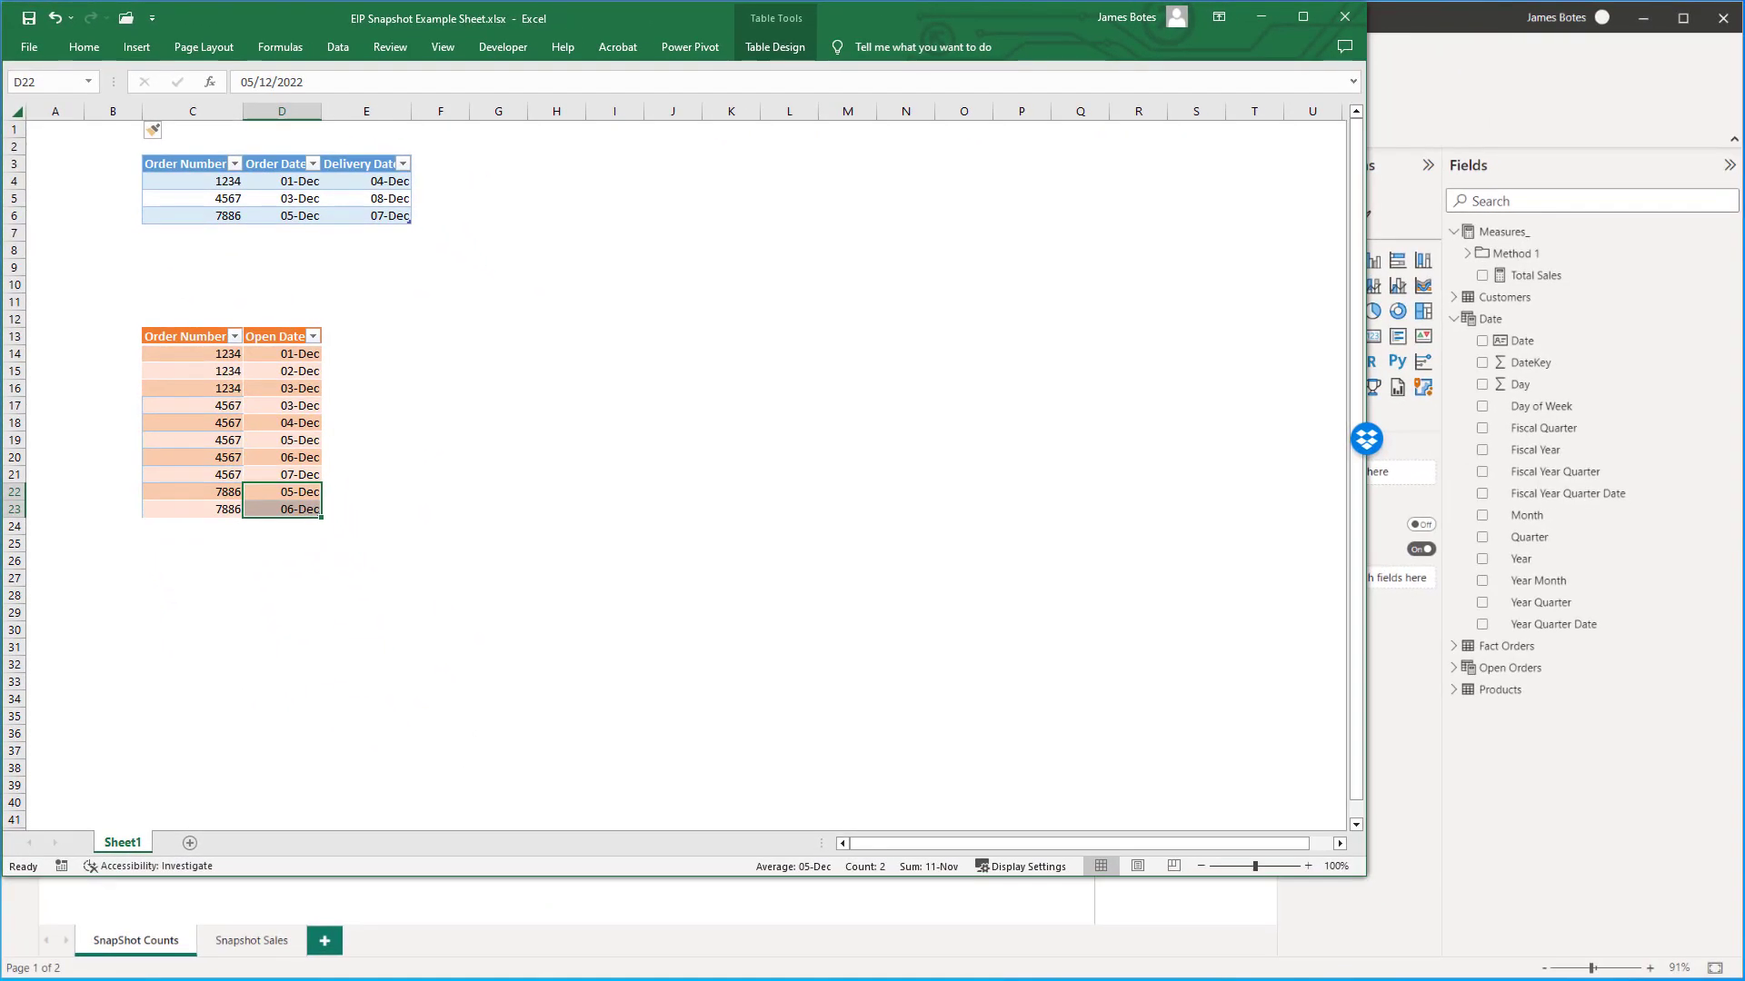
{"action": "left_click", "coordinate": [422, 323]}
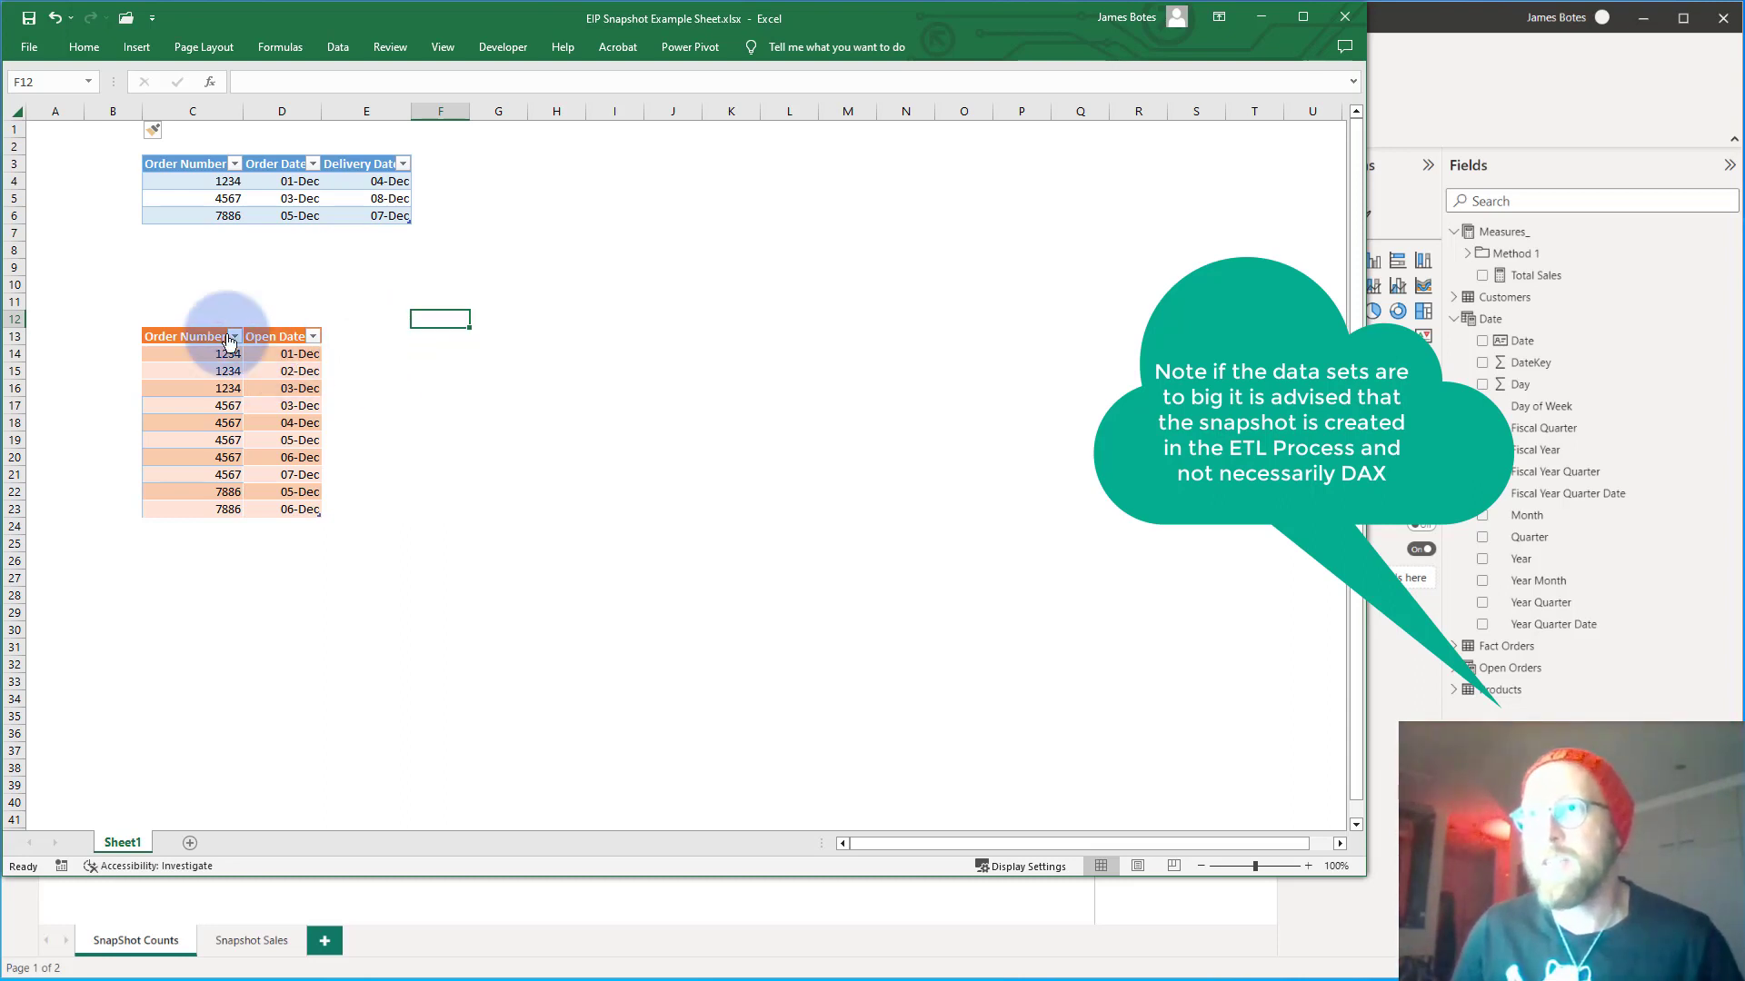
{"action": "mouse_move", "coordinate": [133, 302]}
{"action": "left_mouse_down"}
{"action": "mouse_move", "coordinate": [448, 436]}
{"action": "mouse_move", "coordinate": [395, 557]}
{"action": "left_mouse_up"}
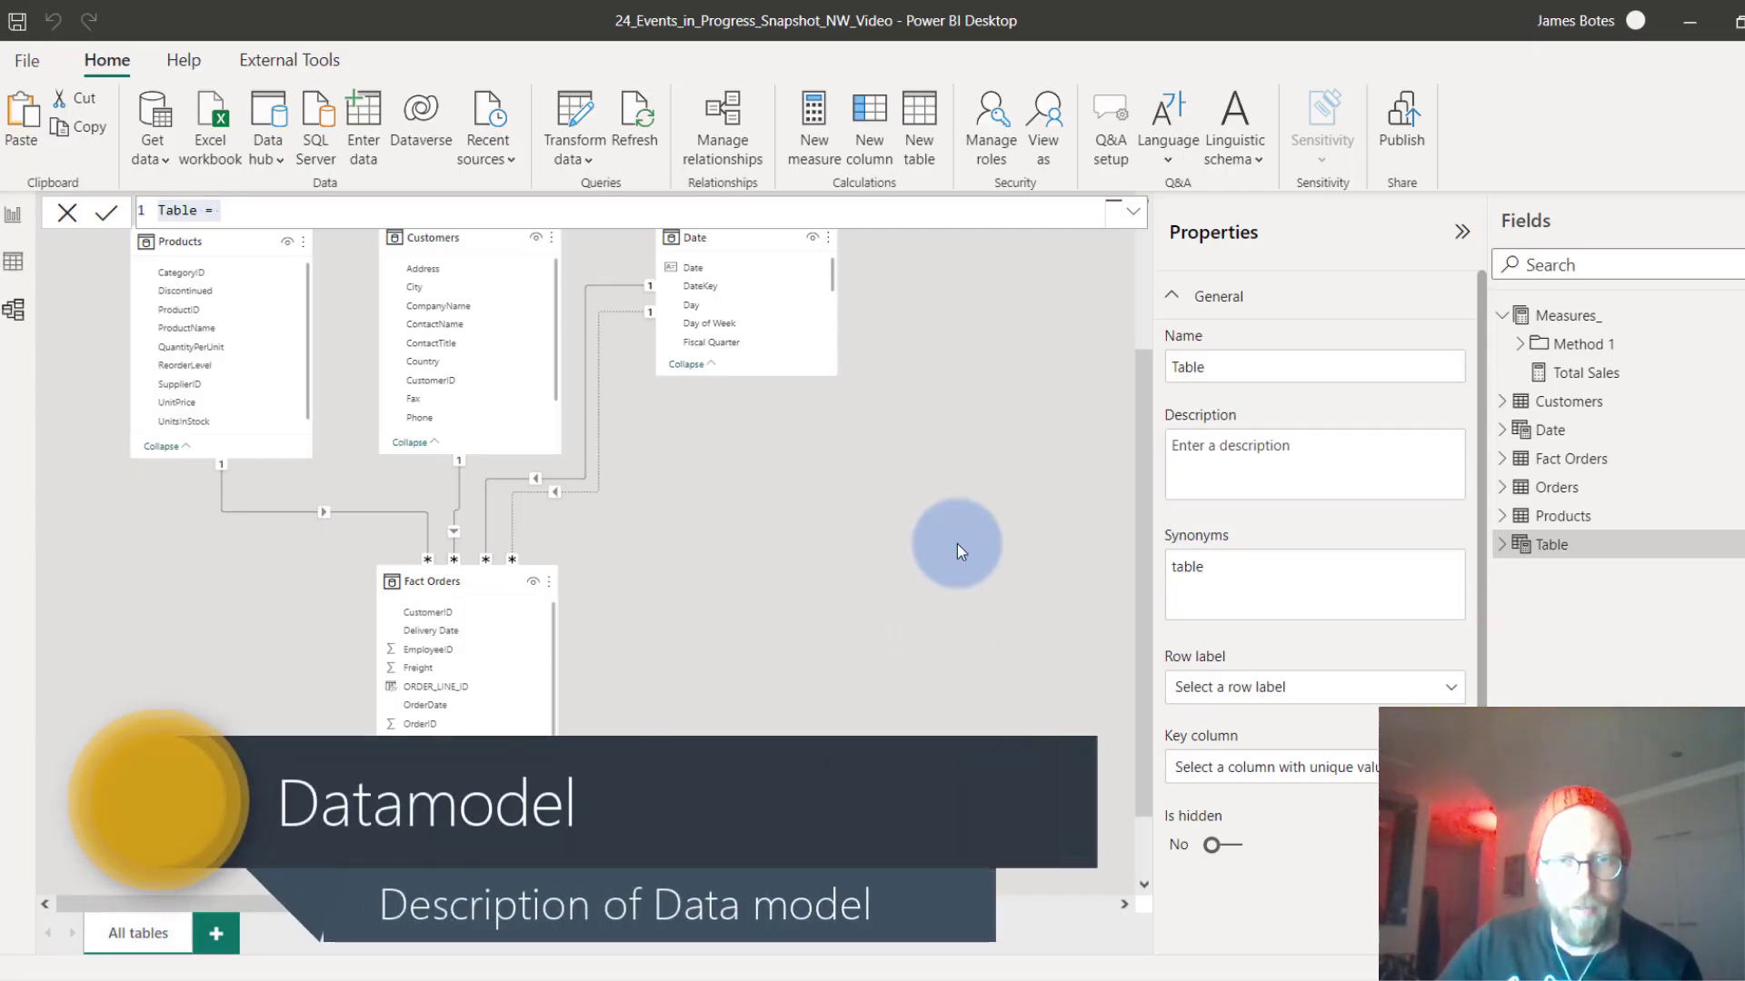
Switch to Power BI Desktop, discard the unfinished new table, and slightly reposition the Fact Orders, Products, Customers and Date tables in the model diagram.
{"action": "left_click", "coordinate": [1495, 346]}
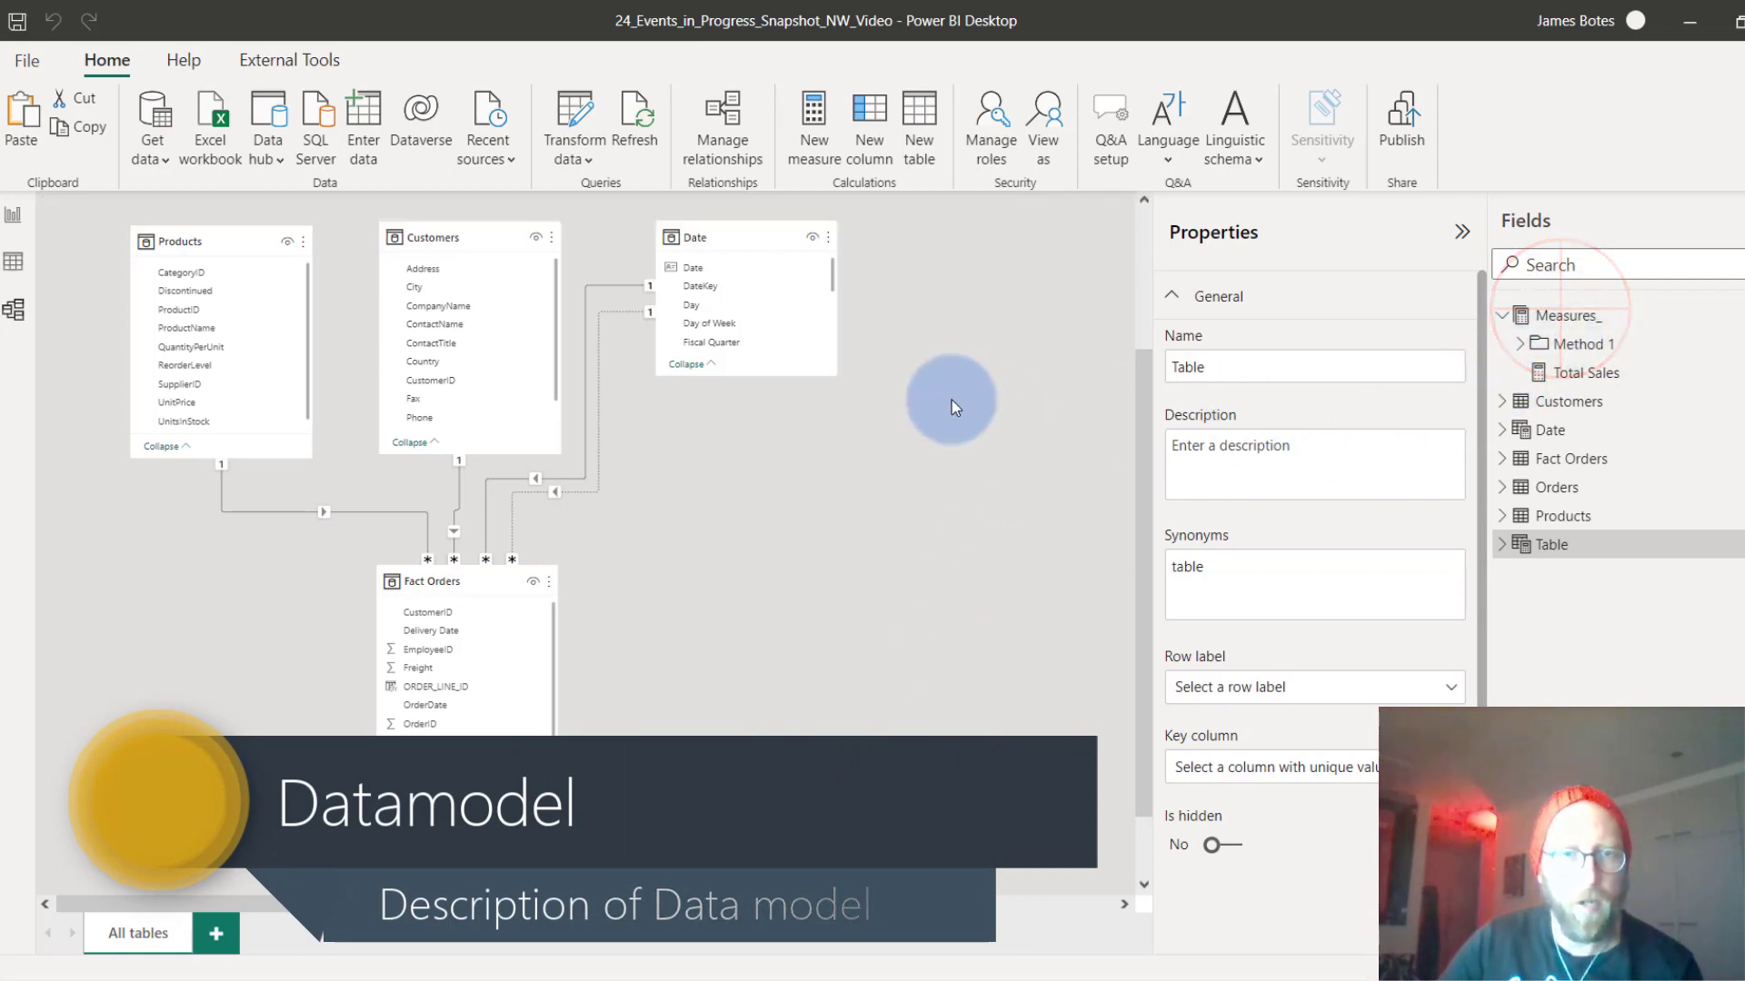
{"action": "mouse_move", "coordinate": [460, 584]}
{"action": "left_mouse_down"}
{"action": "mouse_move", "coordinate": [504, 596]}
{"action": "mouse_move", "coordinate": [440, 580]}
{"action": "left_mouse_up"}
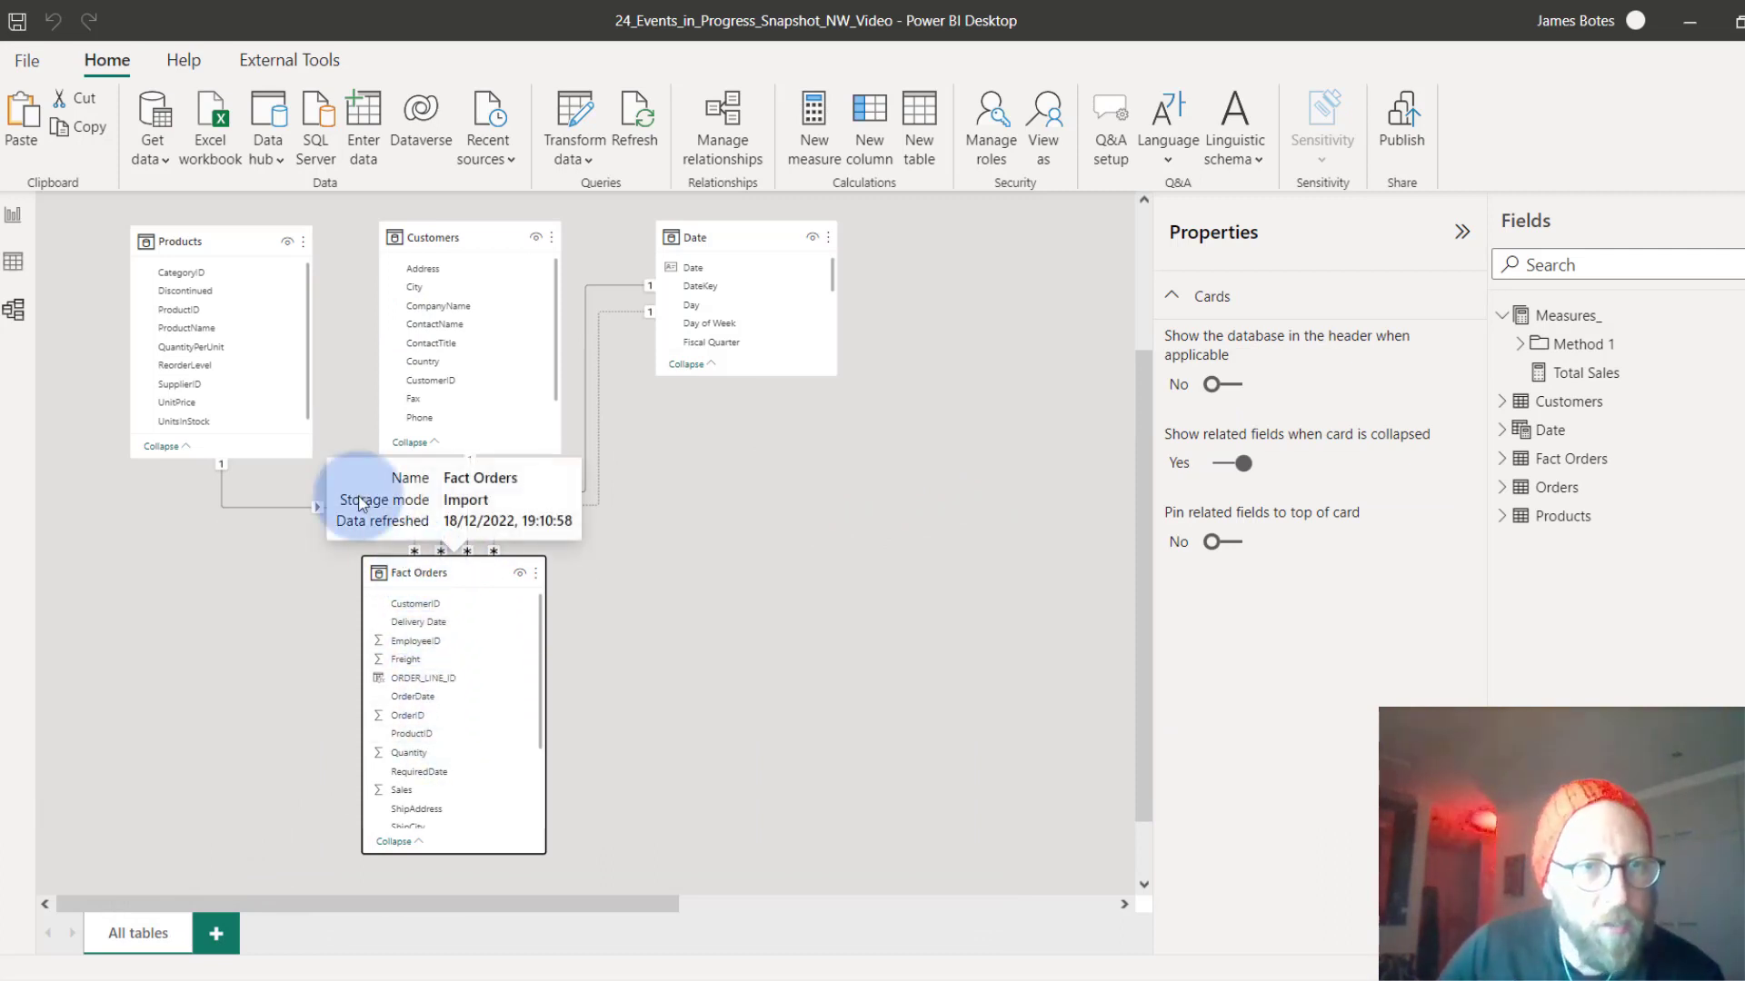
{"action": "left_click_drag", "start_coordinate": [232, 246], "coordinate": [203, 239]}
{"action": "left_click_drag", "start_coordinate": [470, 236], "coordinate": [440, 215]}
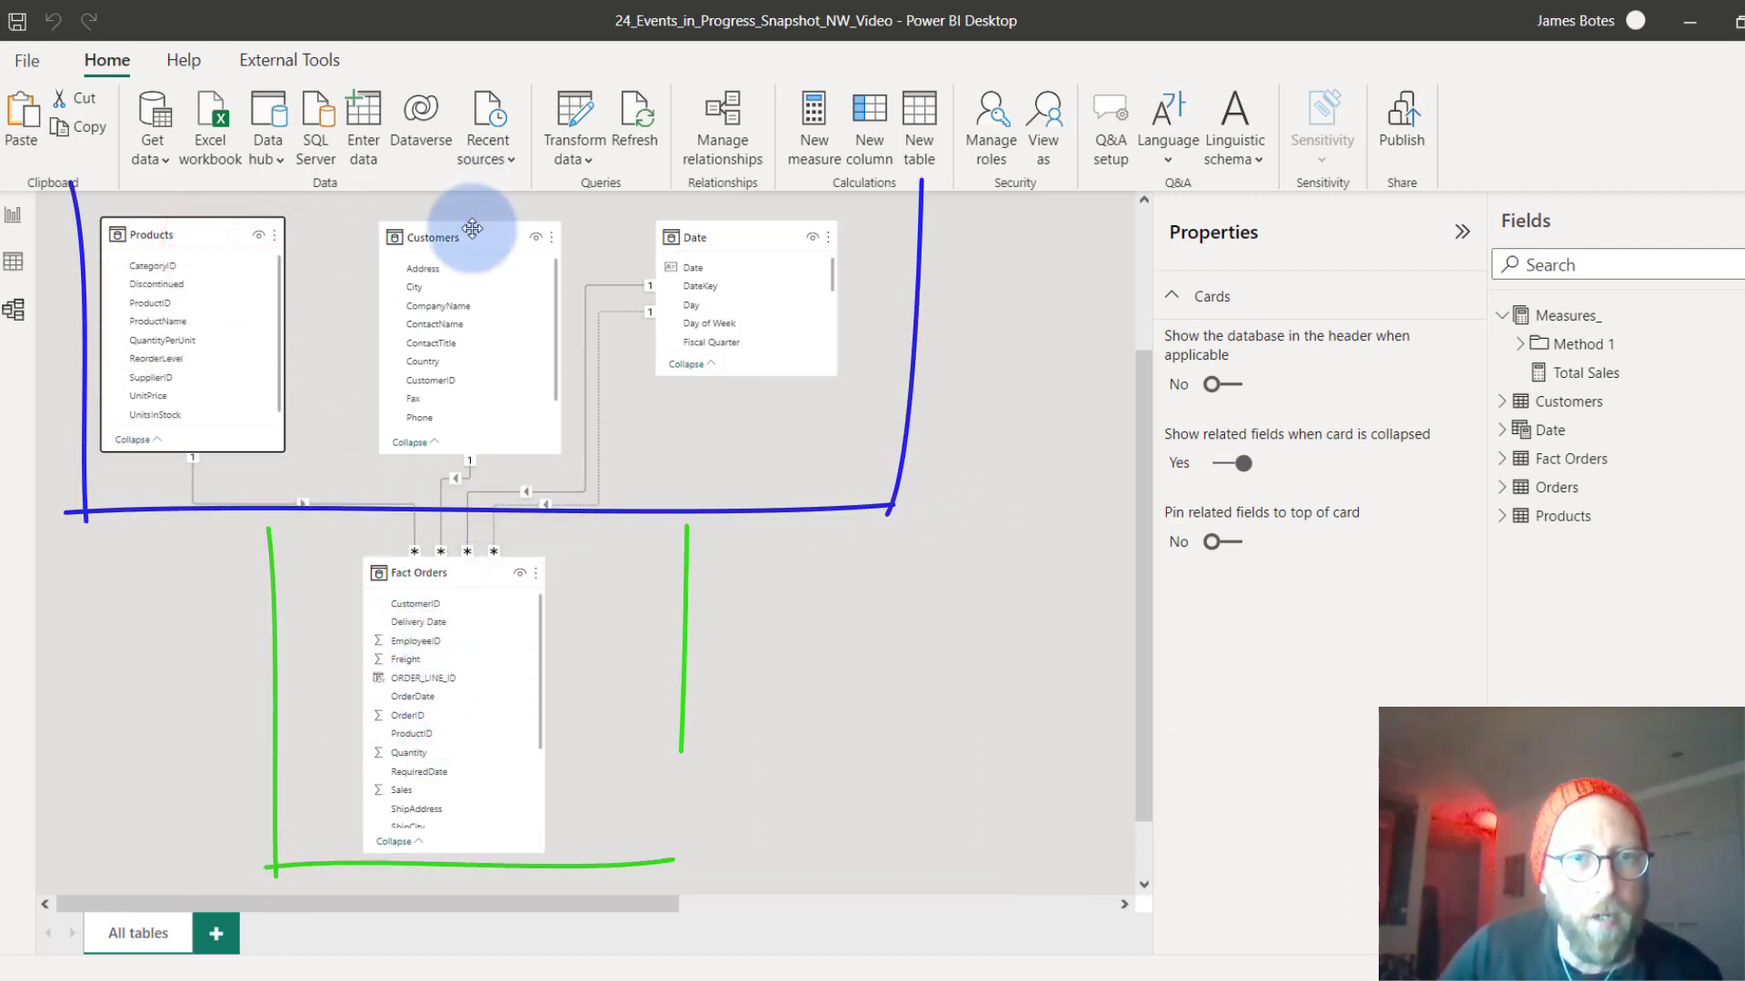
{"action": "left_click_drag", "start_coordinate": [704, 238], "coordinate": [680, 241]}
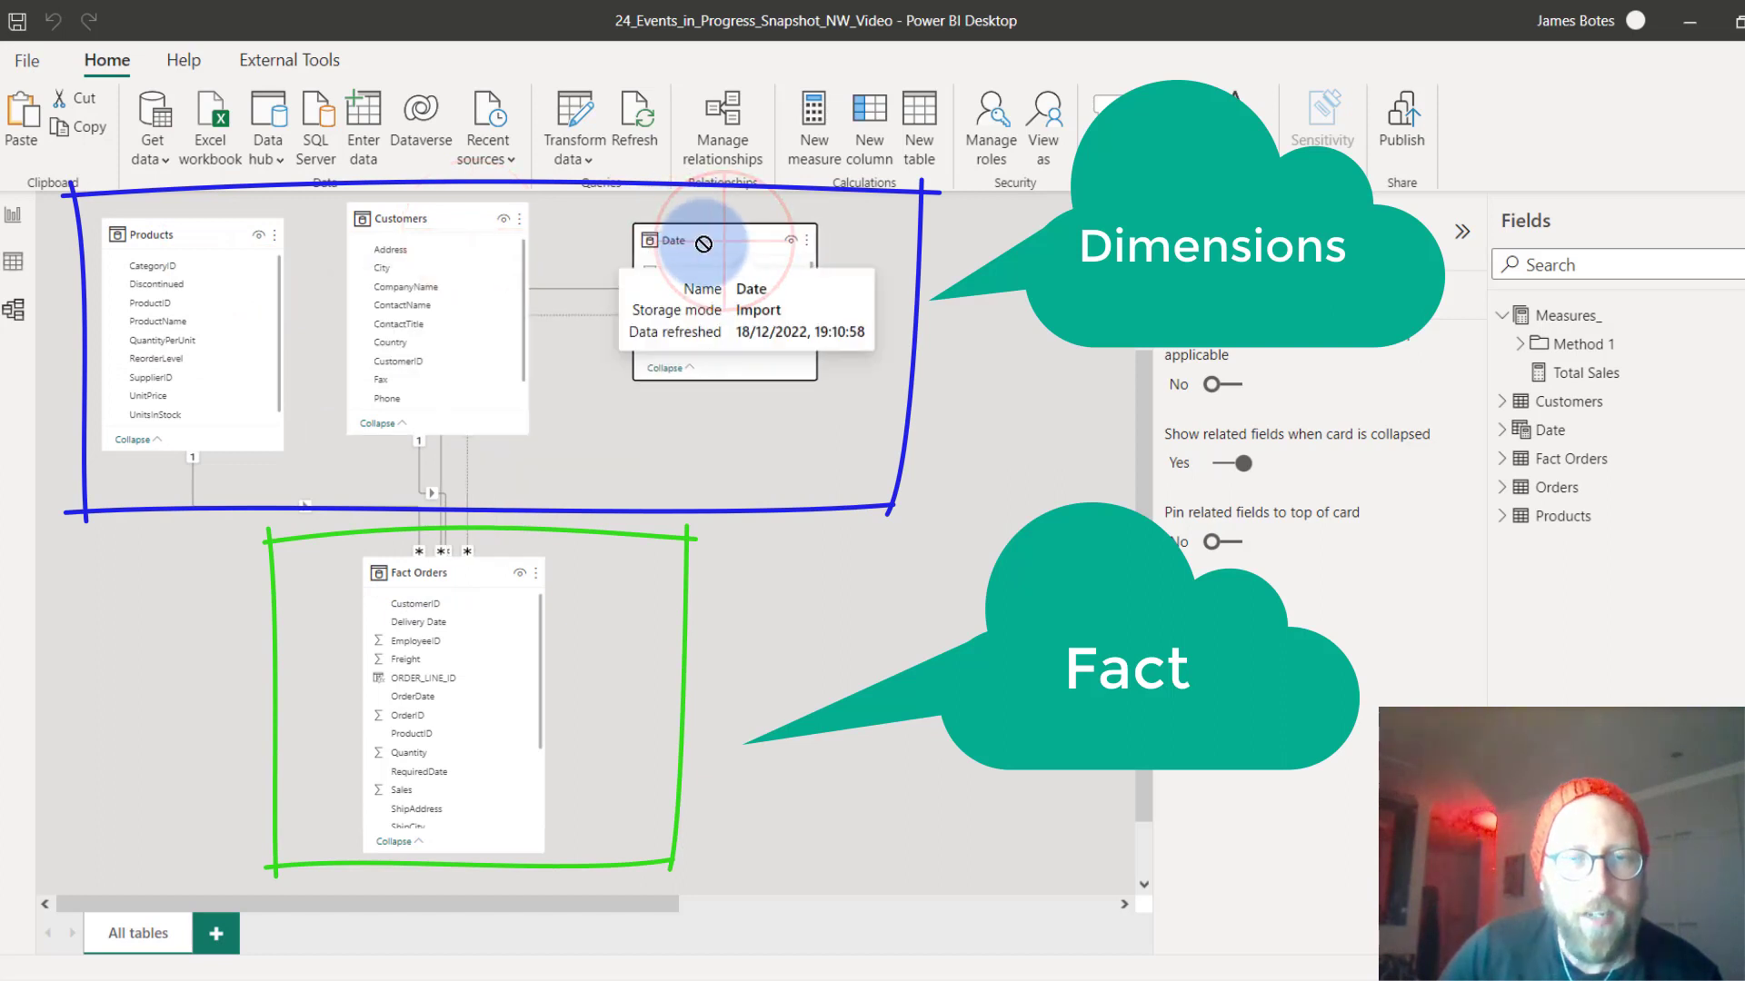
Inspect the two relationships linking the Date table to OrderDate and Delivery Date in Fact Orders.
{"action": "left_click", "coordinate": [581, 292]}
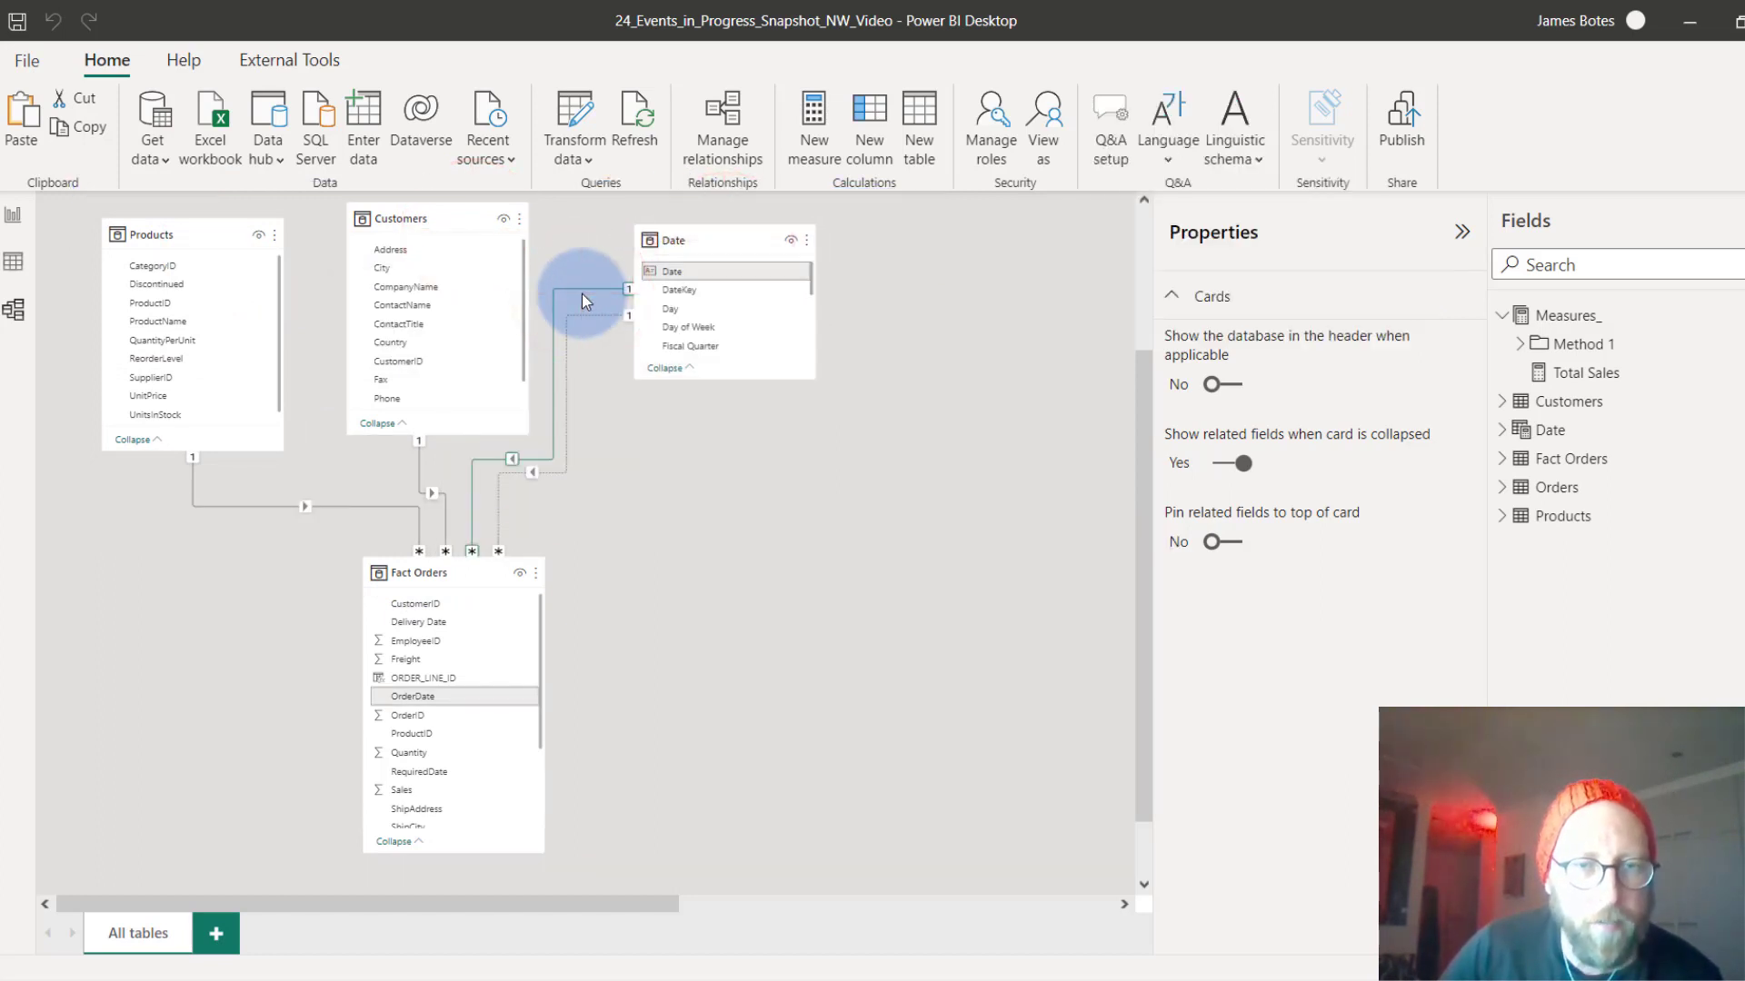
{"action": "left_click", "coordinate": [605, 318]}
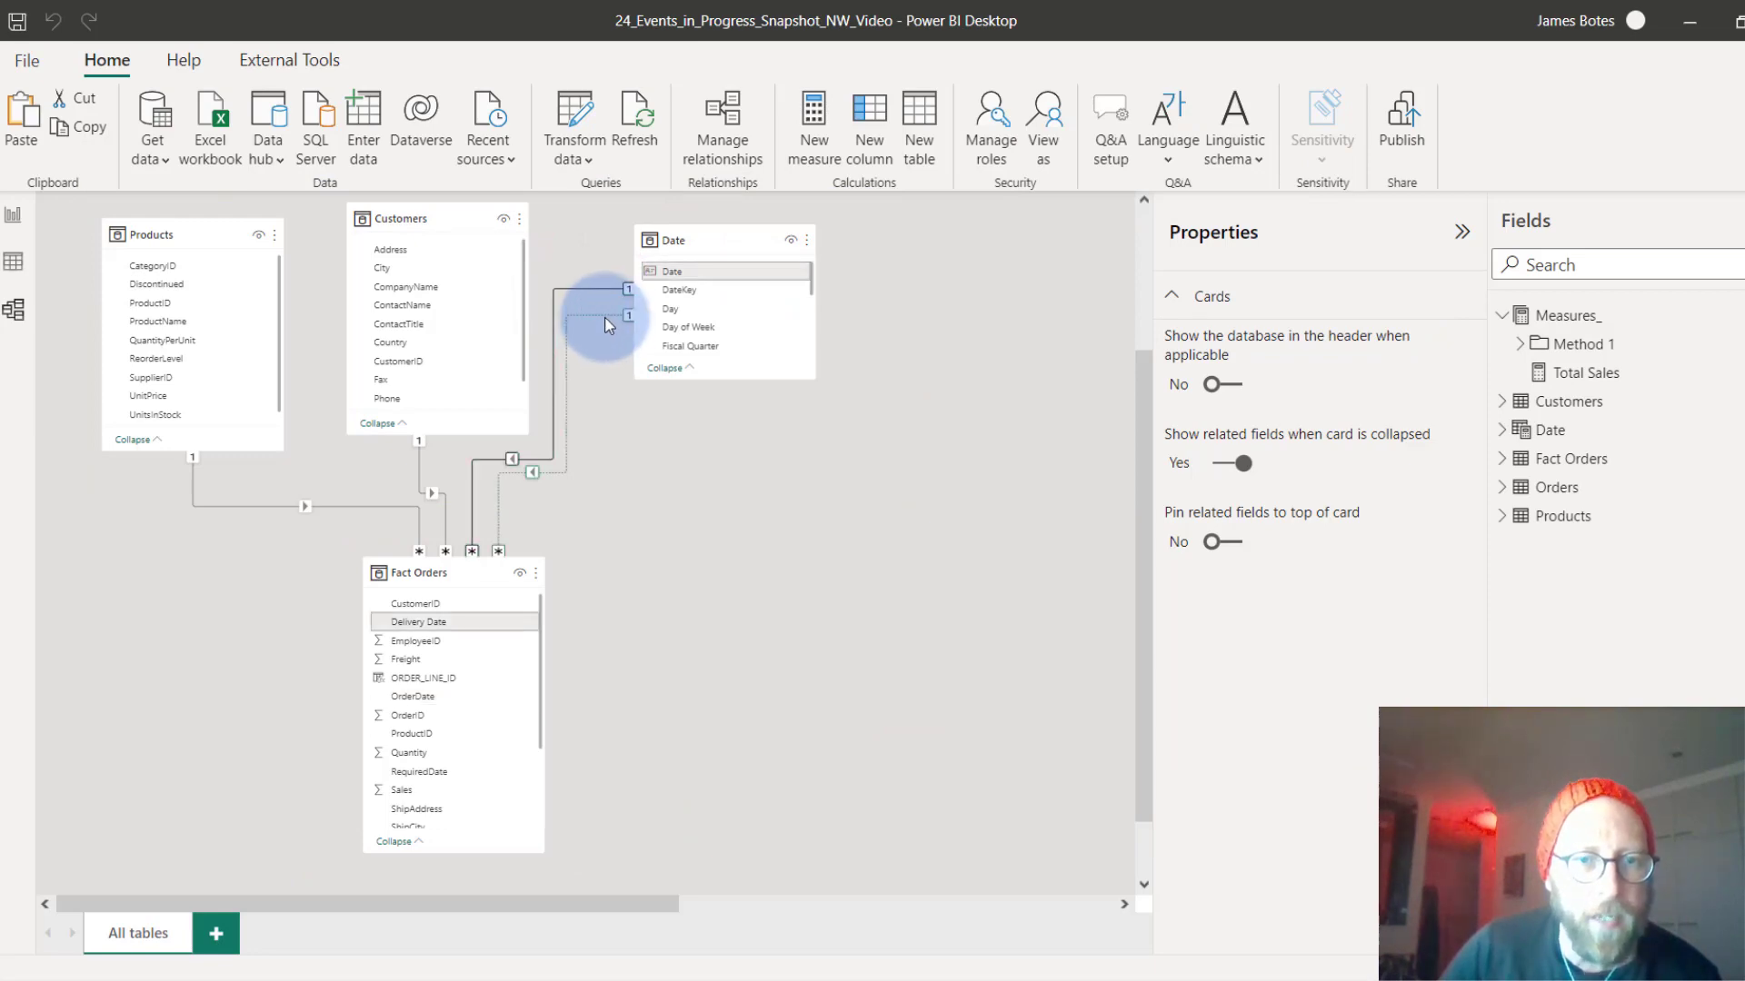
{"action": "left_click", "coordinate": [591, 393]}
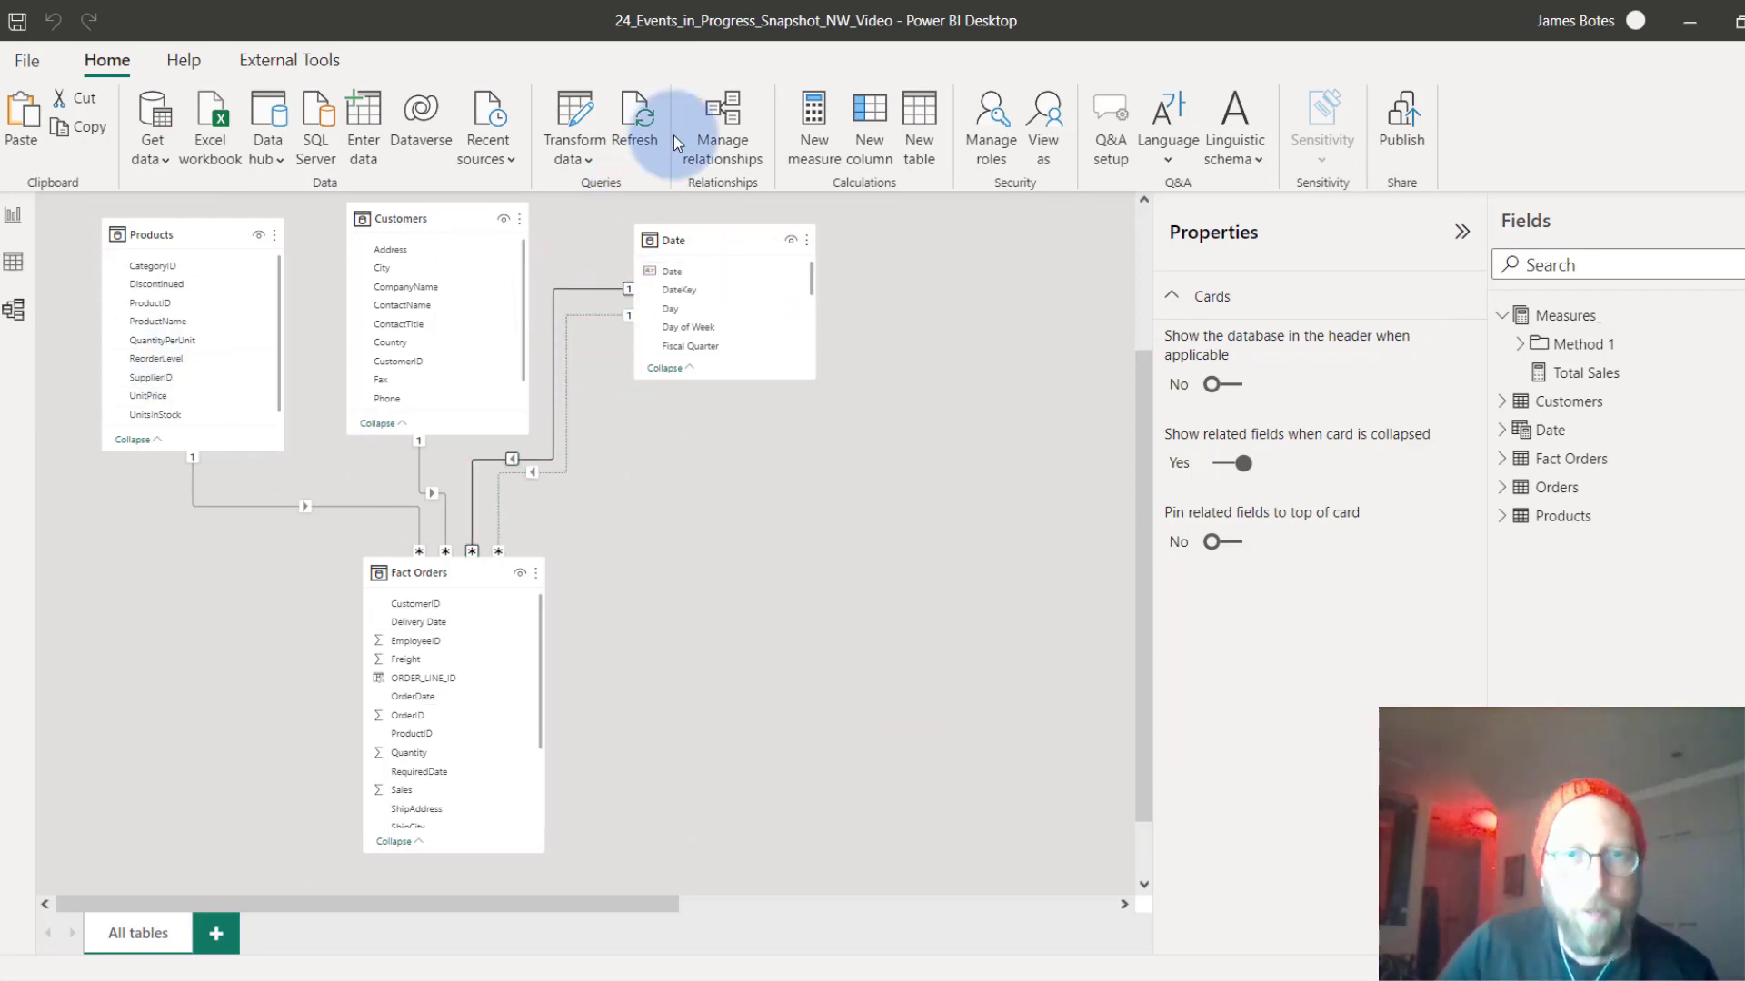
Write a new calculated table, Open Orders: SELECTCOLUMNS over GENERATE('Fact Orders', DATESBETWEEN OrderDate and Delivery Date - 1), returning ProductKey, CustomerKey, OrderID, OrderLineID and Date.
{"action": "left_click", "coordinate": [23, 277]}
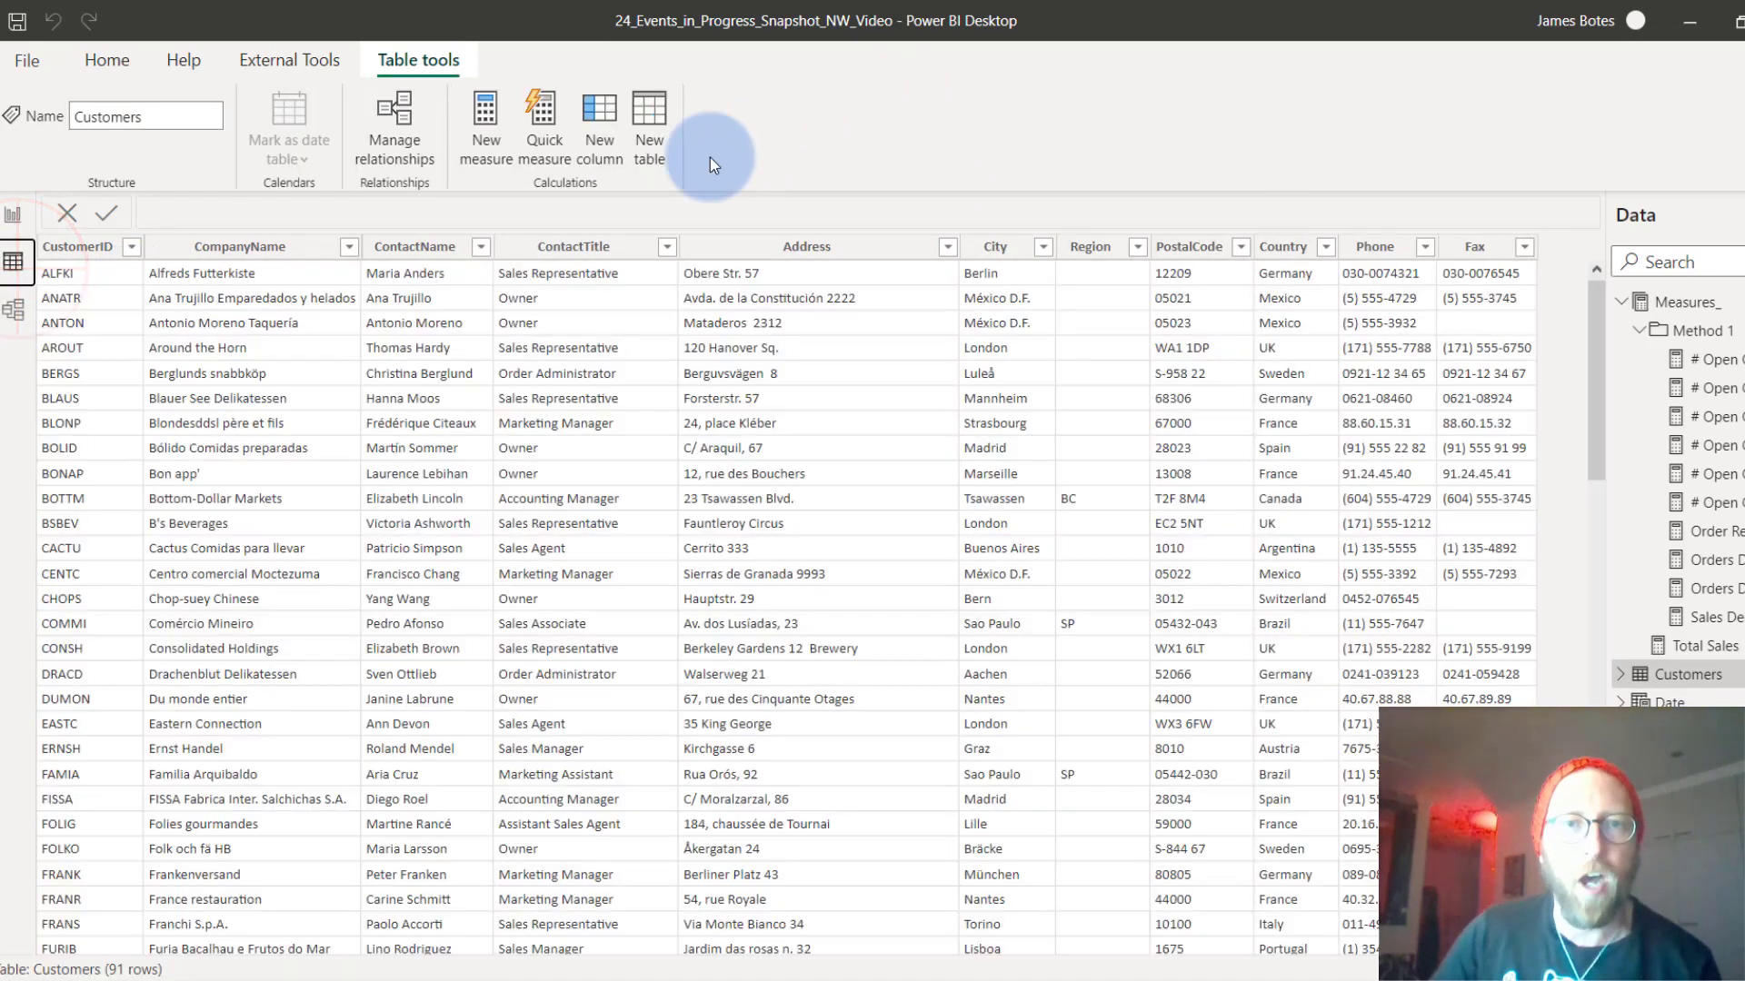
{"action": "left_click", "coordinate": [650, 146]}
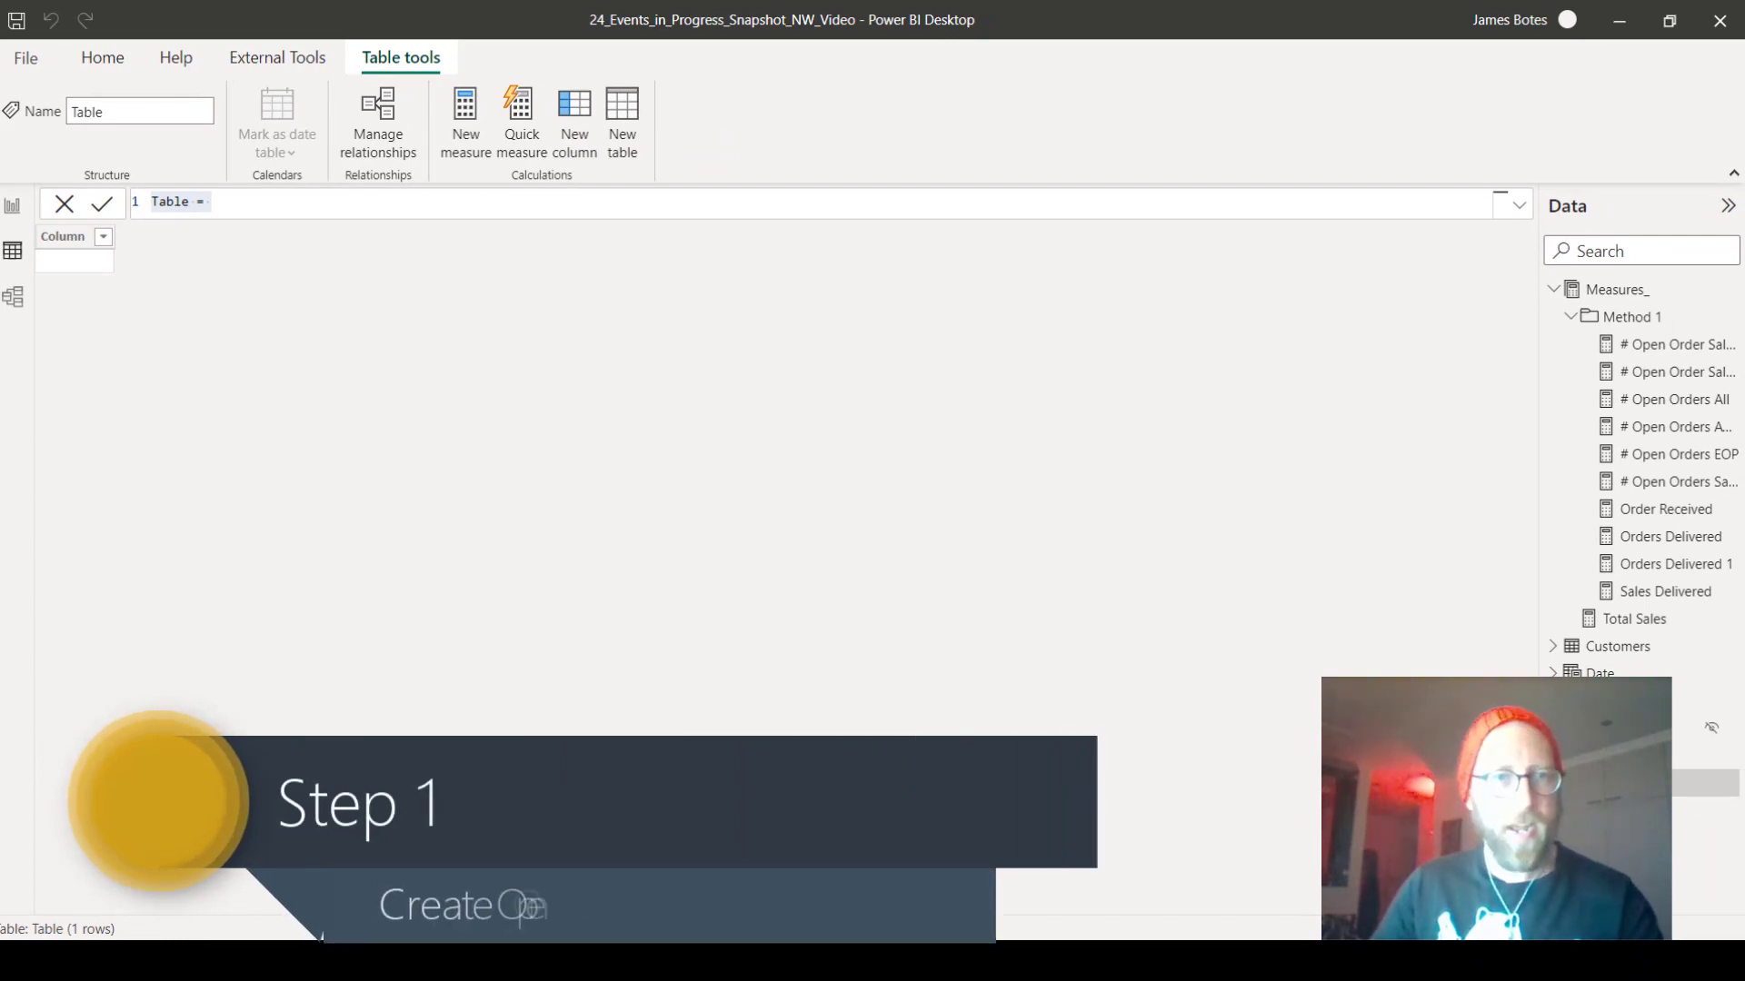
{"action": "left_click", "coordinate": [223, 202]}
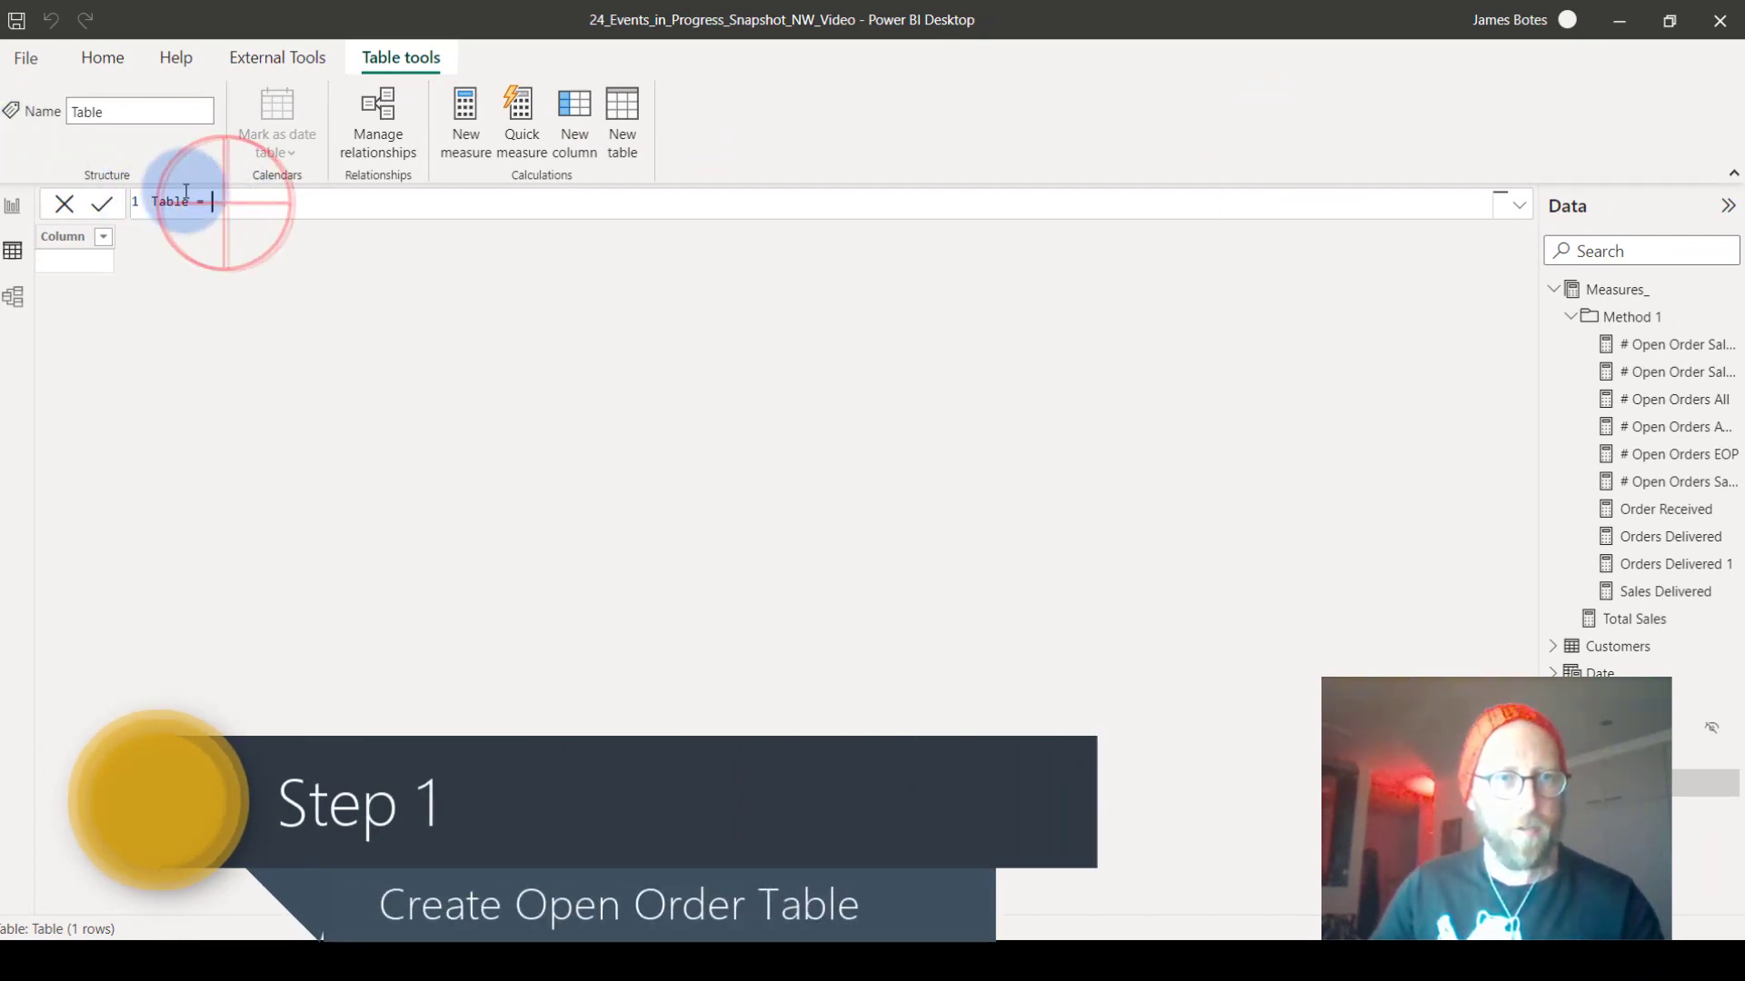
{"action": "key", "text": "ctrl+a"}
{"action": "type", "text": "Open Orders = SELECTCOLUMNS( \t\t\t\tGENERATE( \t\t\t\t\t'Fact Orders', \t\t\t\t\tDATESBETWEEN( \t\t\t\t\t\t\t'Date'[Date], \t\t\t\t\t\t\t'Fact Orders'[OrderDate], \t\t\t\t\t\t\t'Fact Orders'[Delivery Date] - 1) \t\t\t\t\t\t\t), \t\t\t\t\t\t\t\"ProductKey\", 'Fact Orders'[ProductID], \t\t\t\t\t\t\t\"CustomerKey\", 'Fact Orders'[CustomerID], \t\t\t\t\t\t\t\"OrderID\", 'Fact Orders'[OrderID], \t\t\t\t\t\t\t\"OrderLineID\", 'Fact Orders'[ORDER_LINE_ID], \t\t\t\t\t\t\t\"Date\", 'Date'[Date] \t\t\t\t\t\t\t)"}
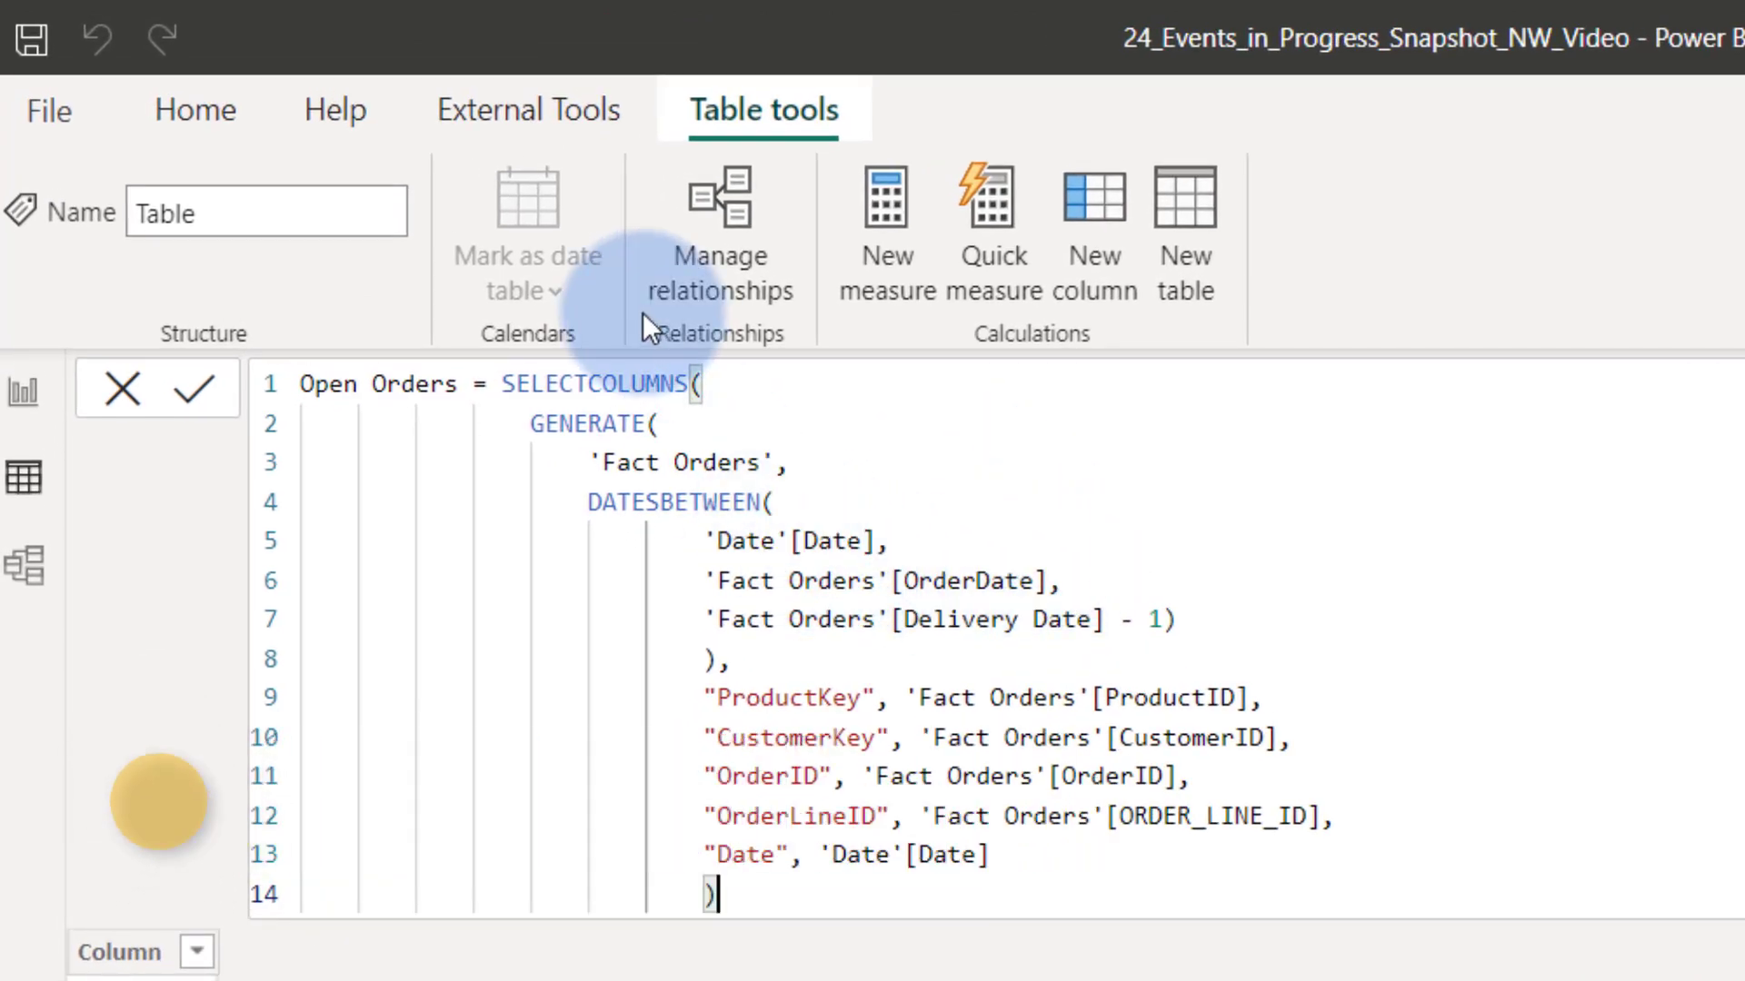
Review the GENERATE function and its first argument, 'Fact Orders', in the Open Orders formula.
{"action": "left_click", "coordinate": [605, 423]}
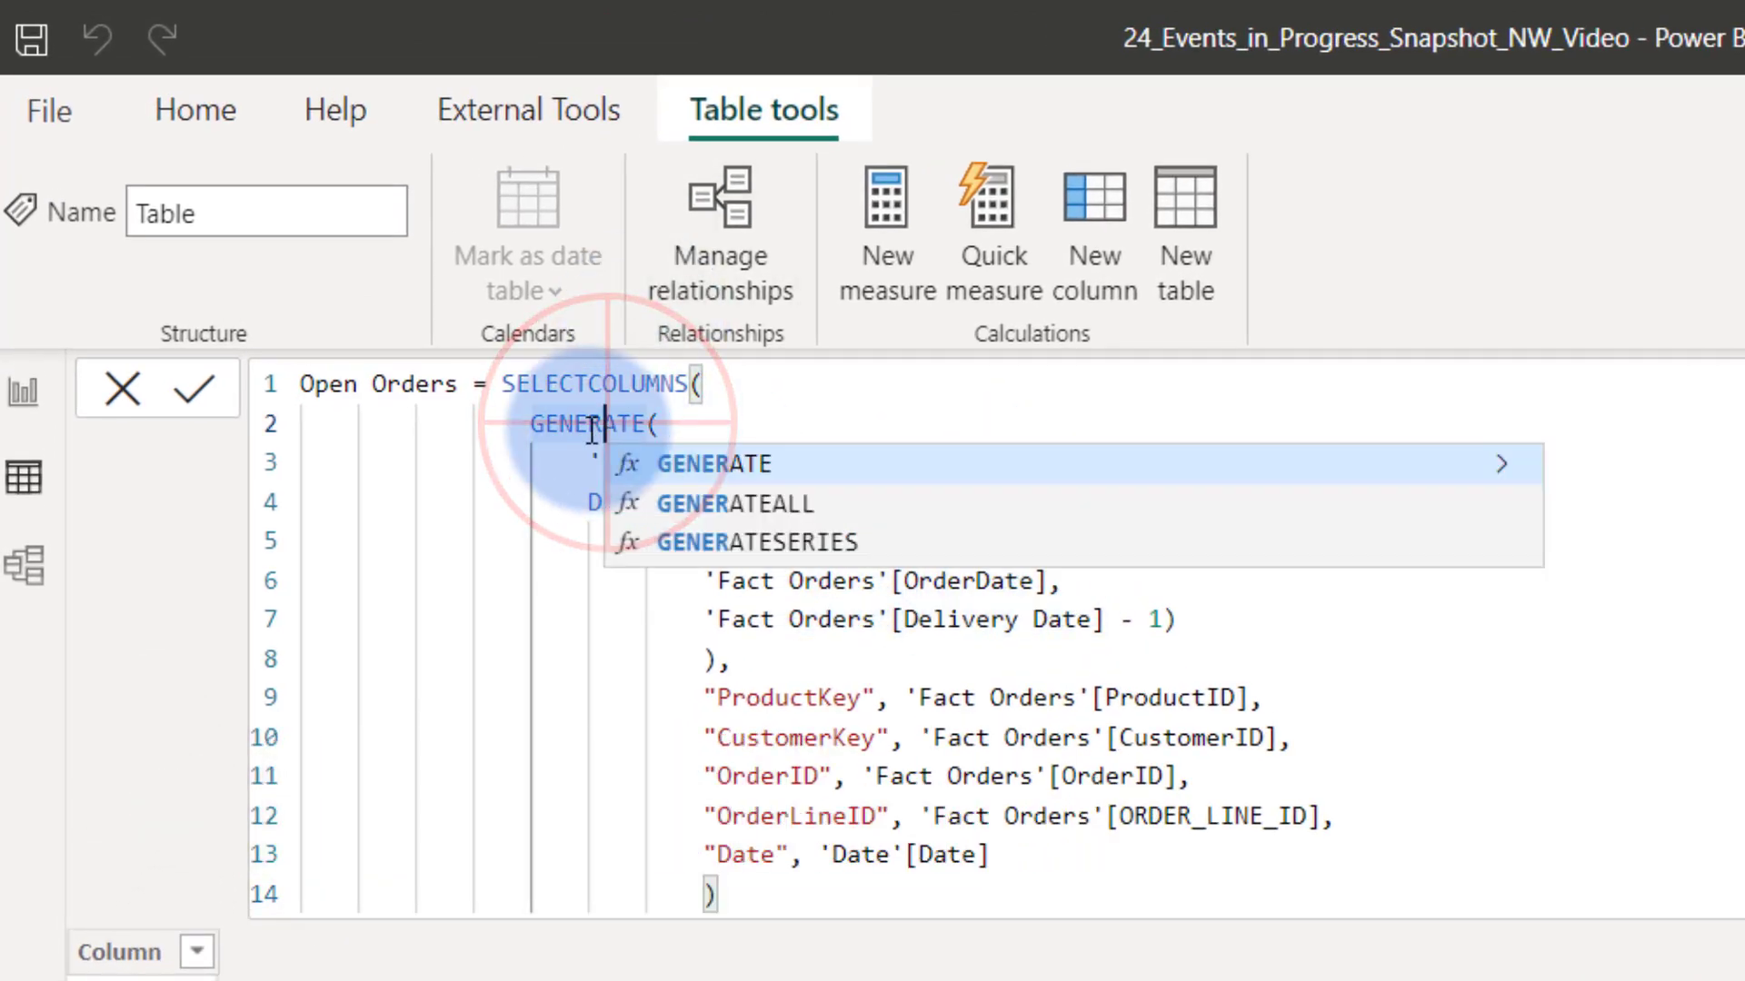
{"action": "left_click", "coordinate": [1182, 688]}
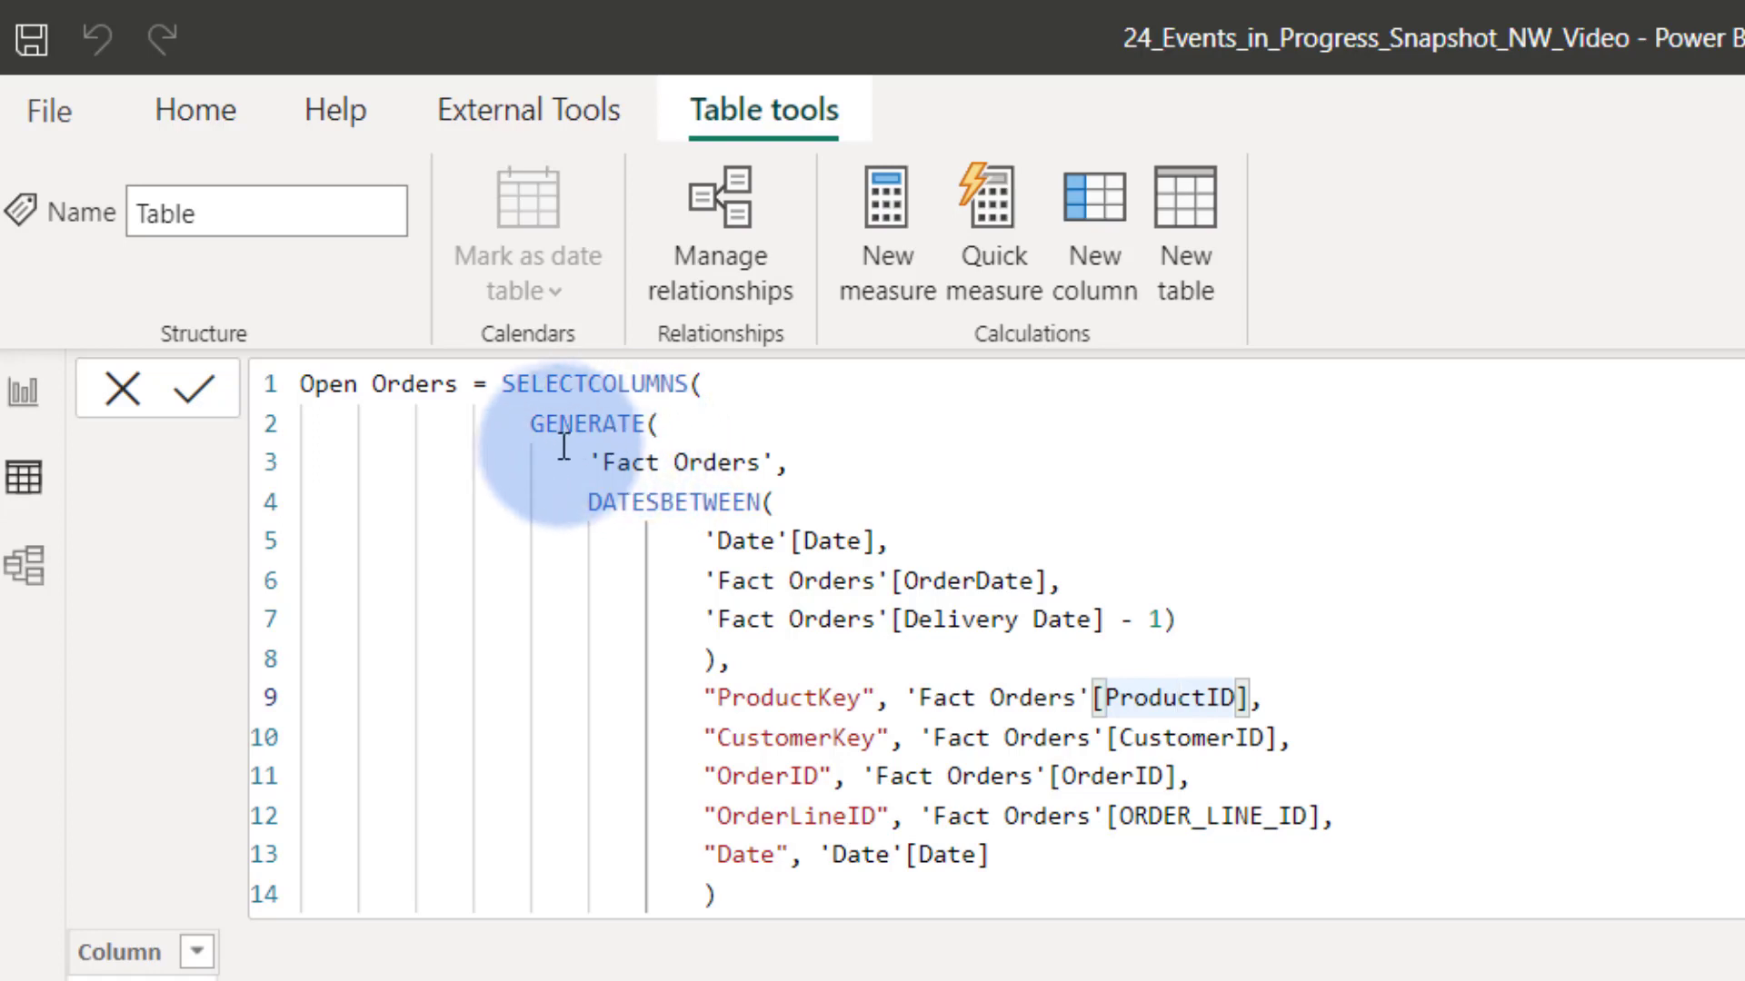
{"action": "left_click_drag", "start_coordinate": [530, 423], "coordinate": [661, 424]}
{"action": "left_click", "coordinate": [785, 462], "text": "shift"}
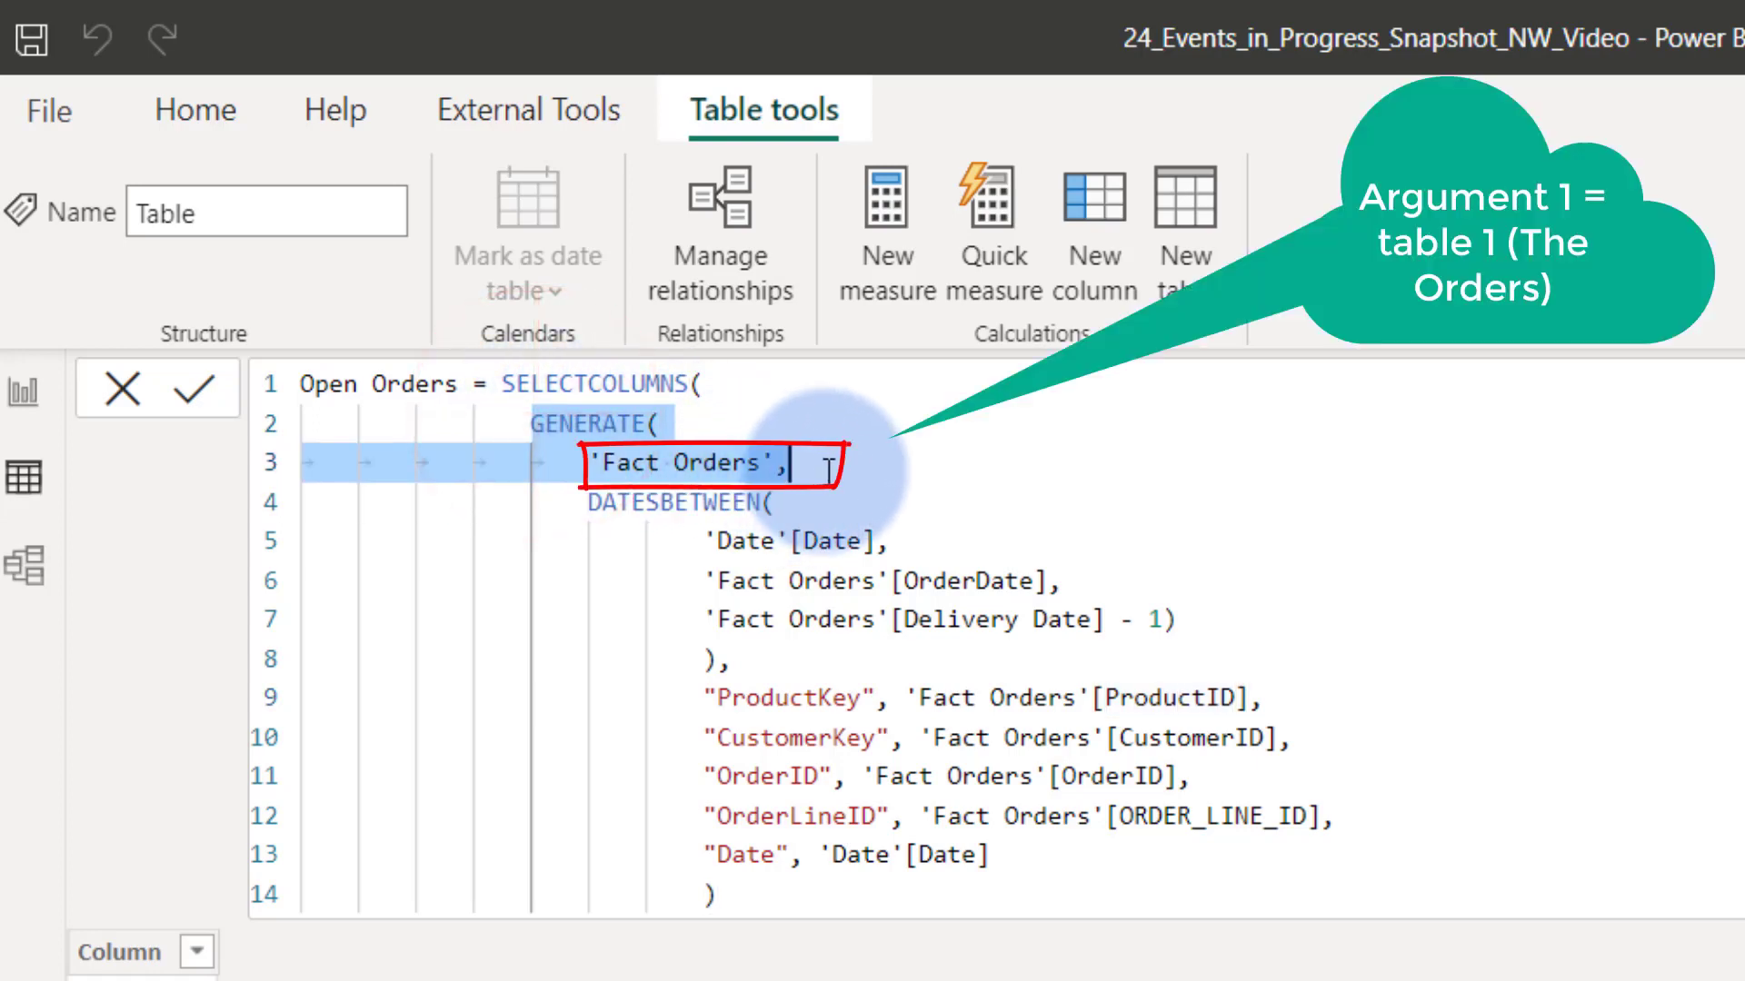
{"action": "left_click_drag", "start_coordinate": [786, 463], "coordinate": [587, 463]}
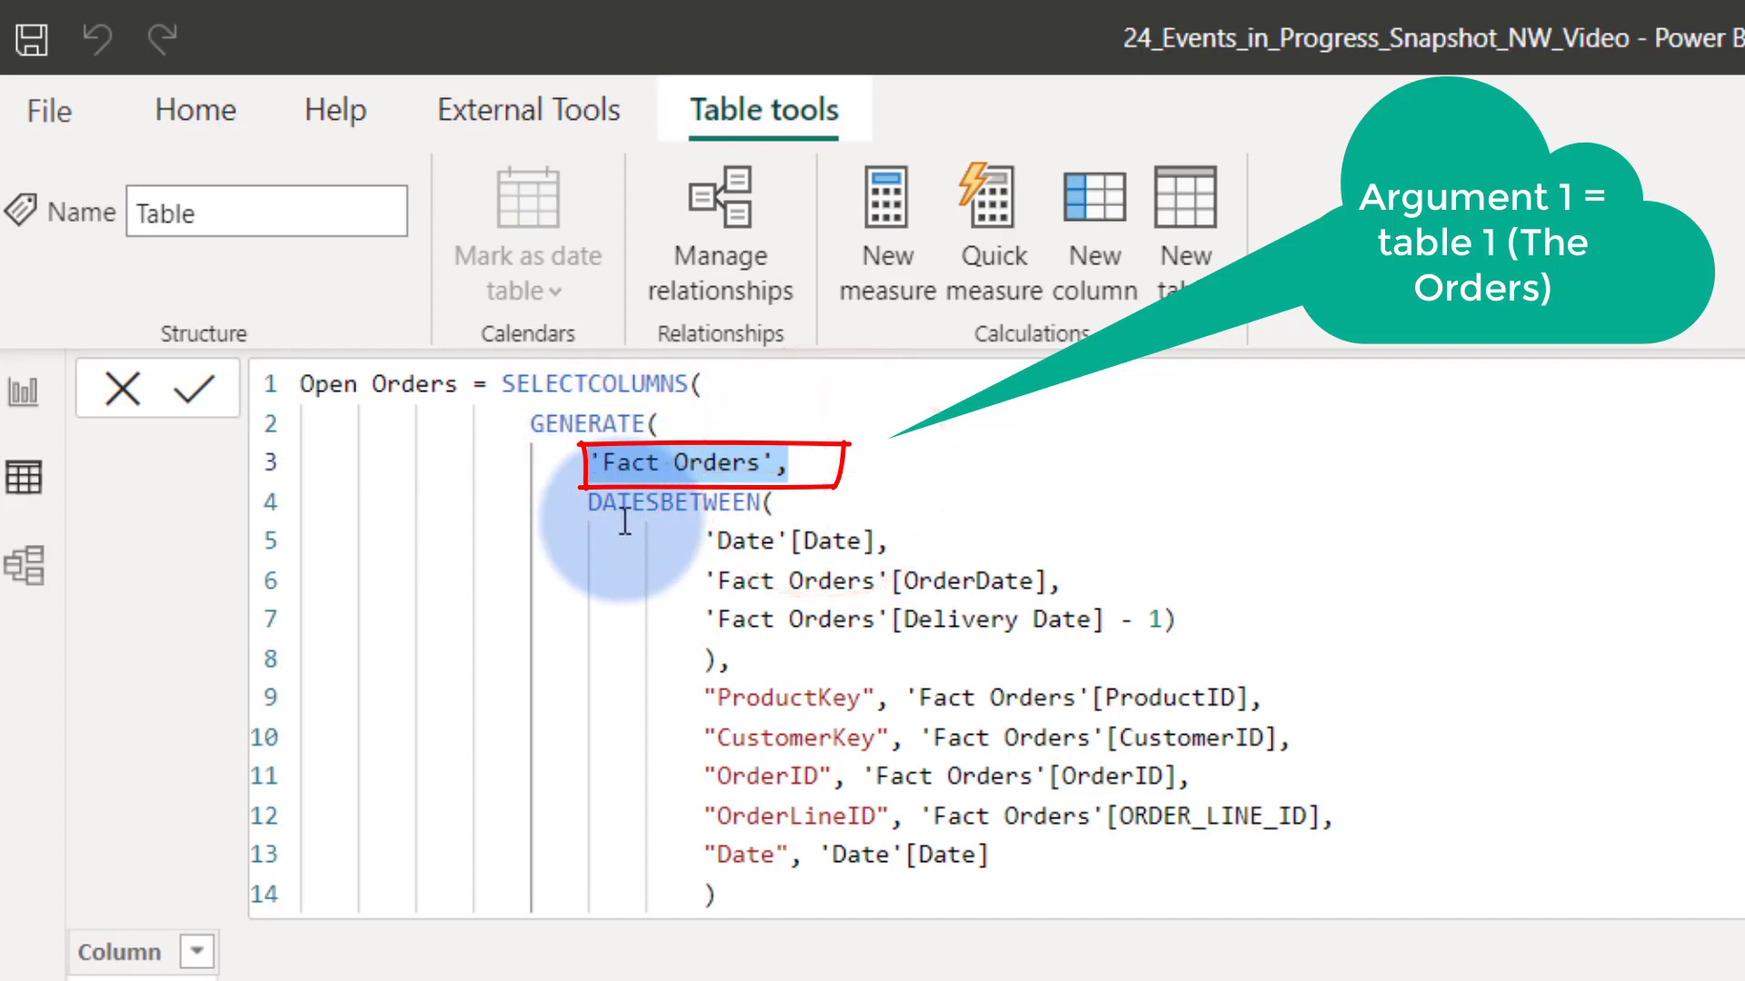
Review the DATESBETWEEN argument of the formula, covering the Date column, OrderDate start and Delivery Date - 1 end.
{"action": "left_click", "coordinate": [647, 572]}
{"action": "left_click", "coordinate": [593, 503]}
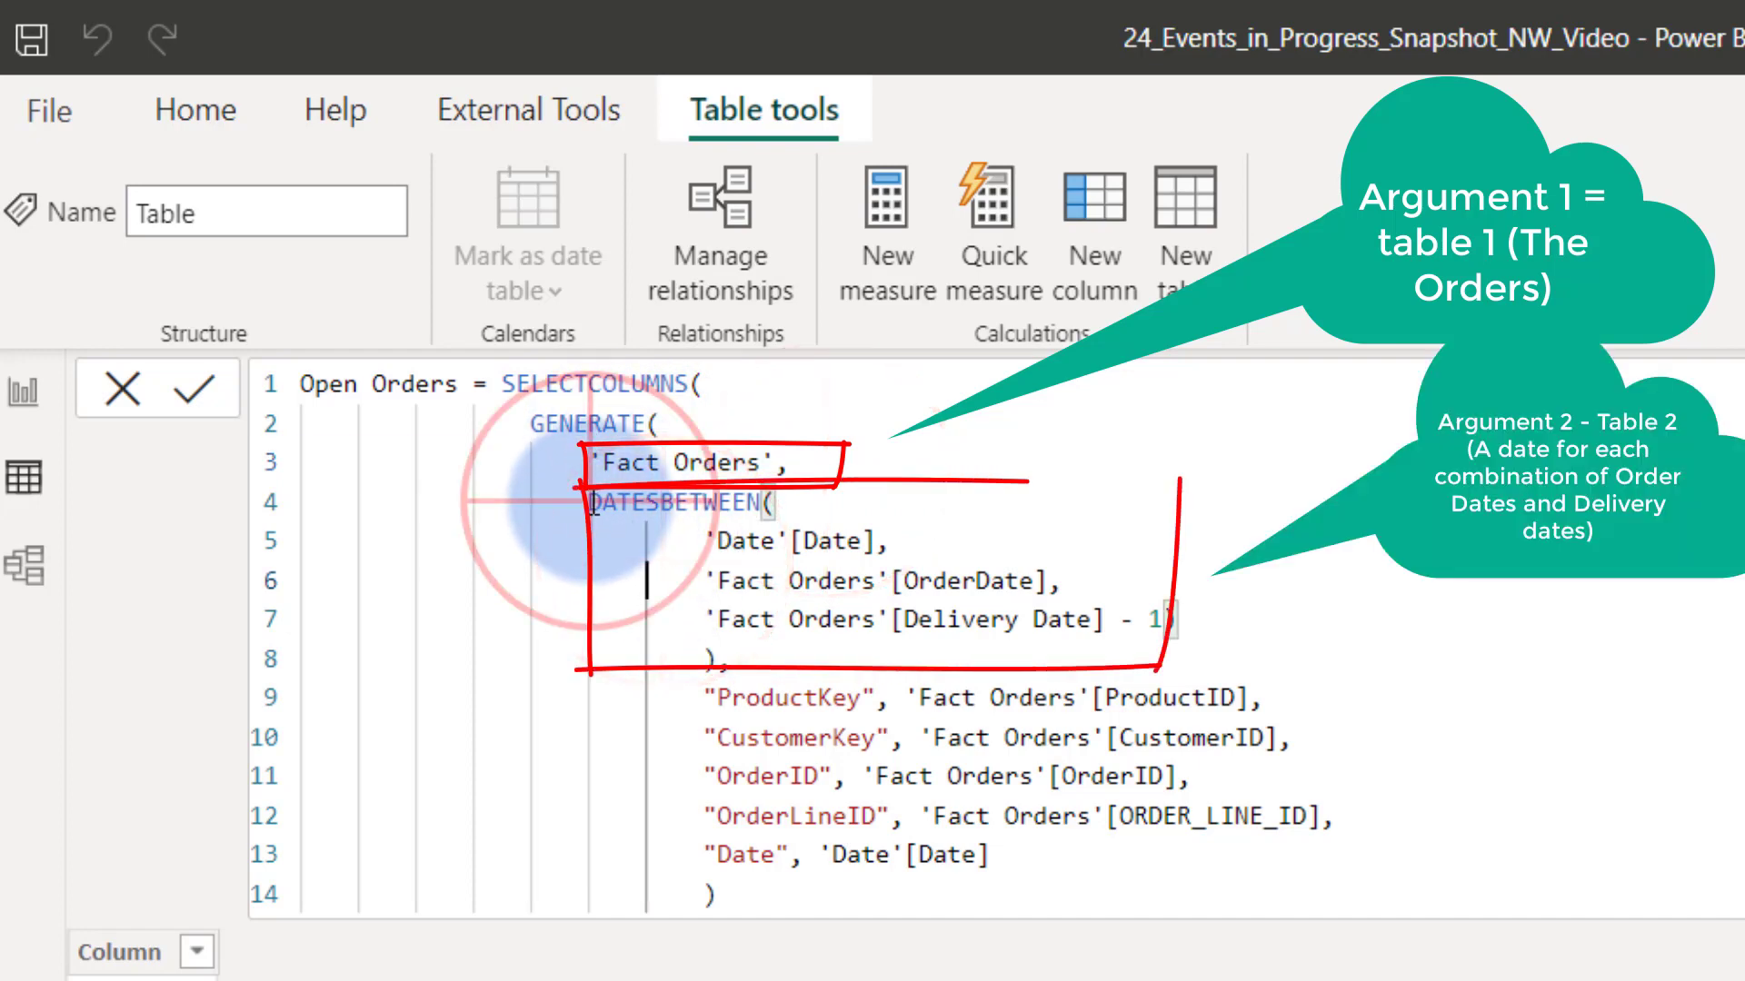
{"action": "left_click_drag", "start_coordinate": [592, 502], "coordinate": [906, 651]}
{"action": "left_click_drag", "start_coordinate": [713, 543], "coordinate": [944, 525]}
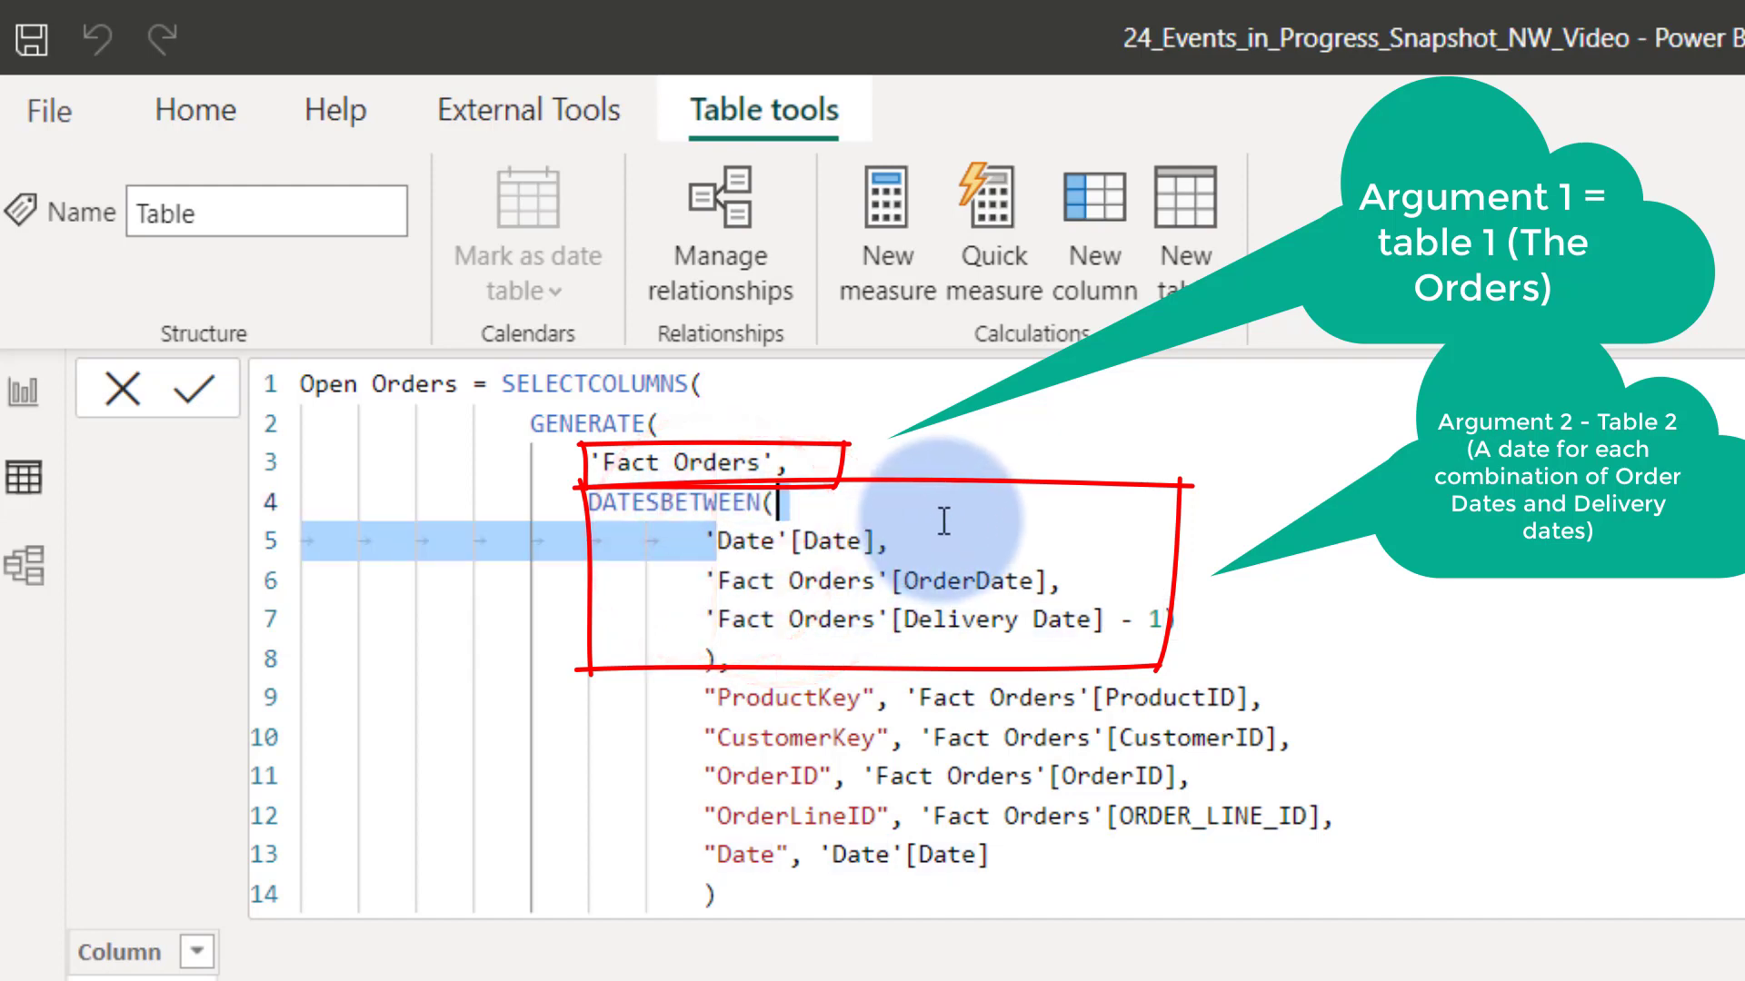
{"action": "left_click", "coordinate": [895, 621]}
{"action": "left_click_drag", "start_coordinate": [699, 580], "coordinate": [1071, 572]}
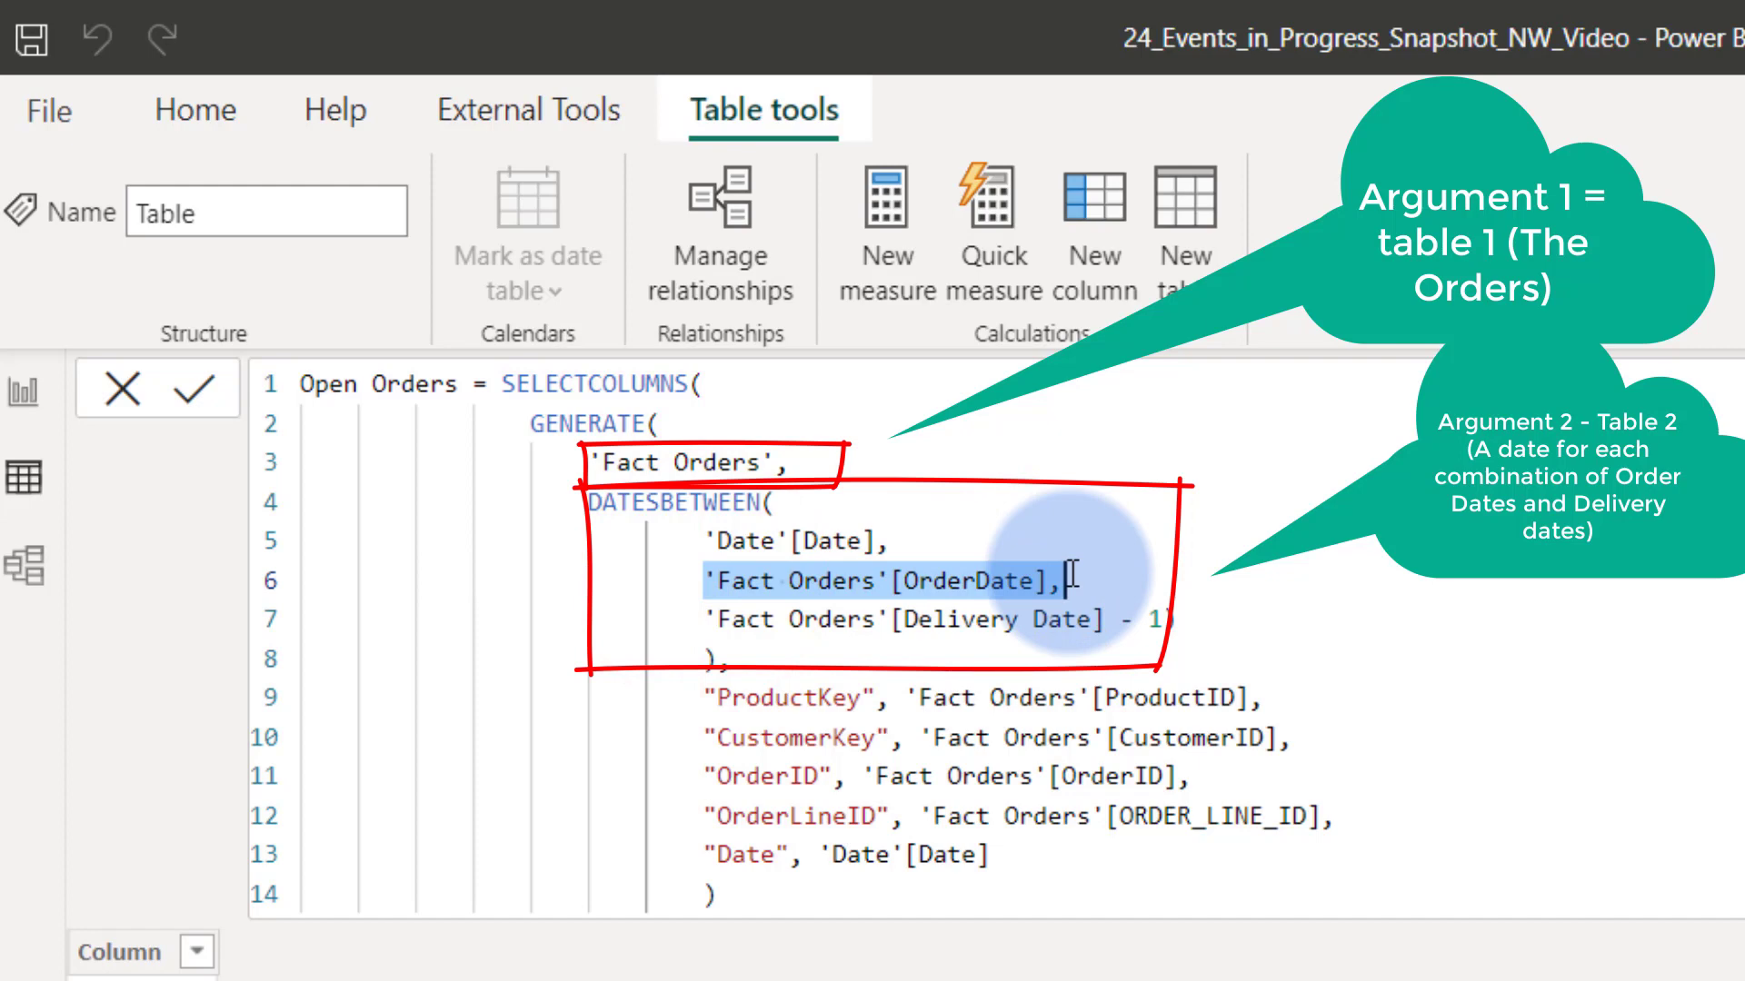
{"action": "left_click", "coordinate": [731, 661]}
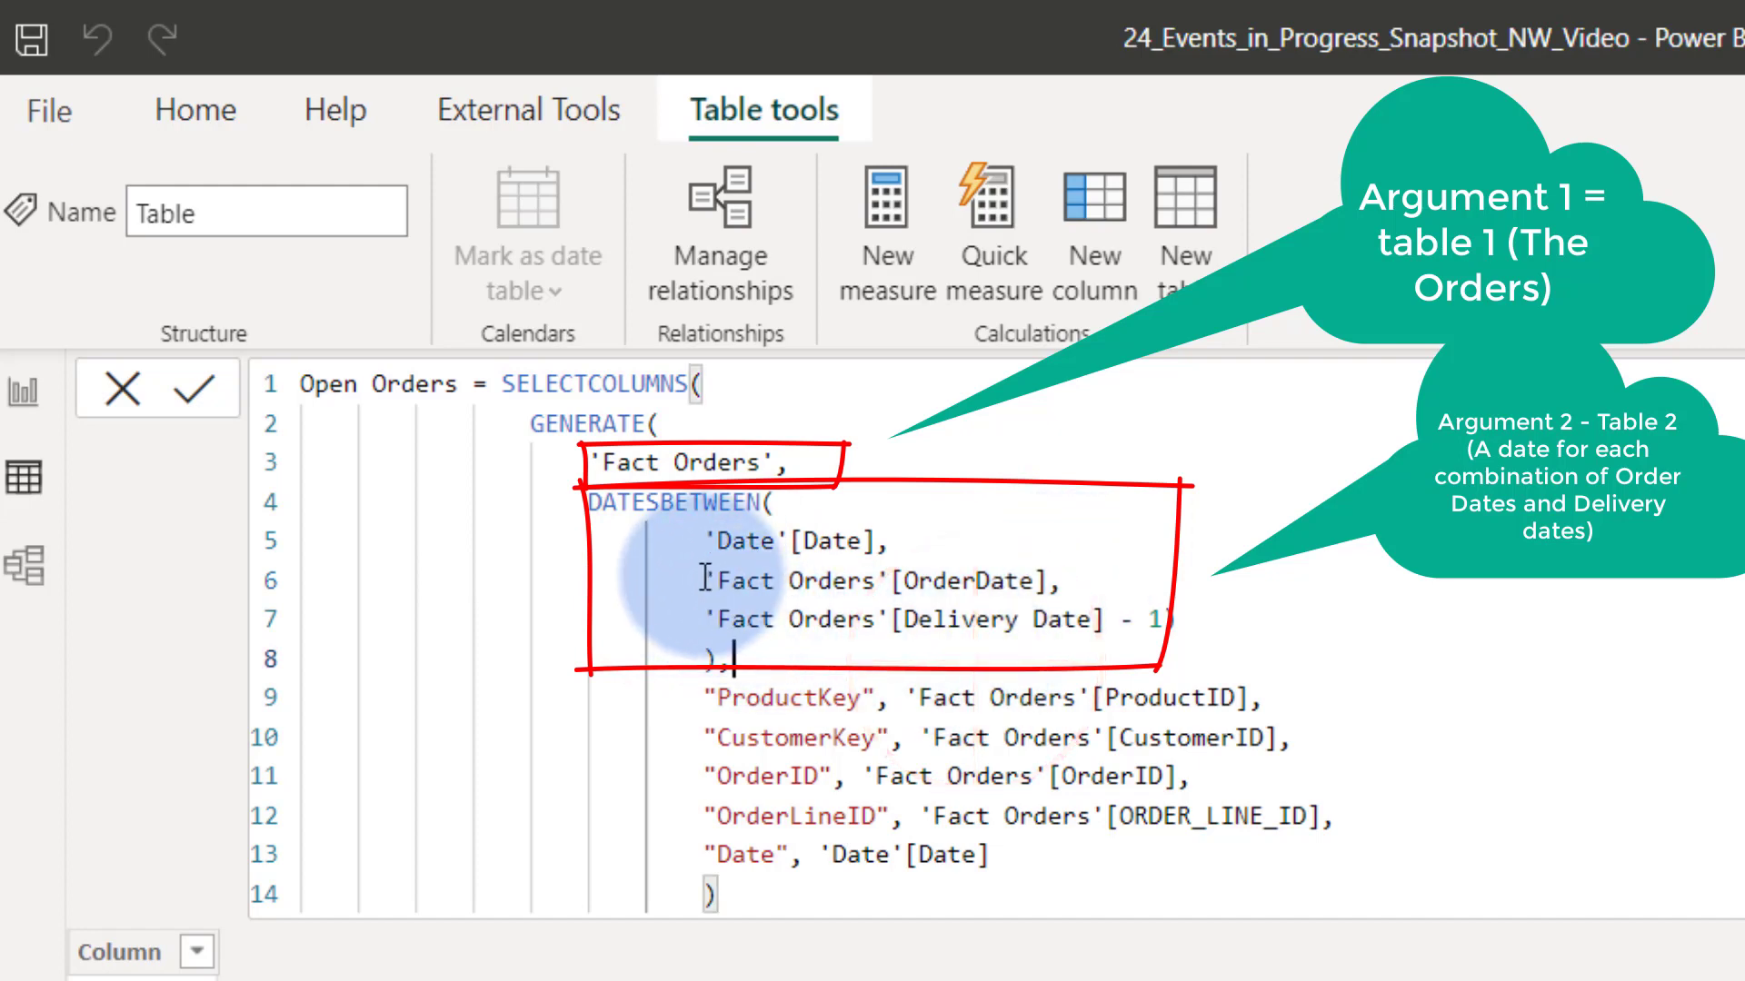
{"action": "left_click_drag", "start_coordinate": [705, 576], "coordinate": [1064, 572]}
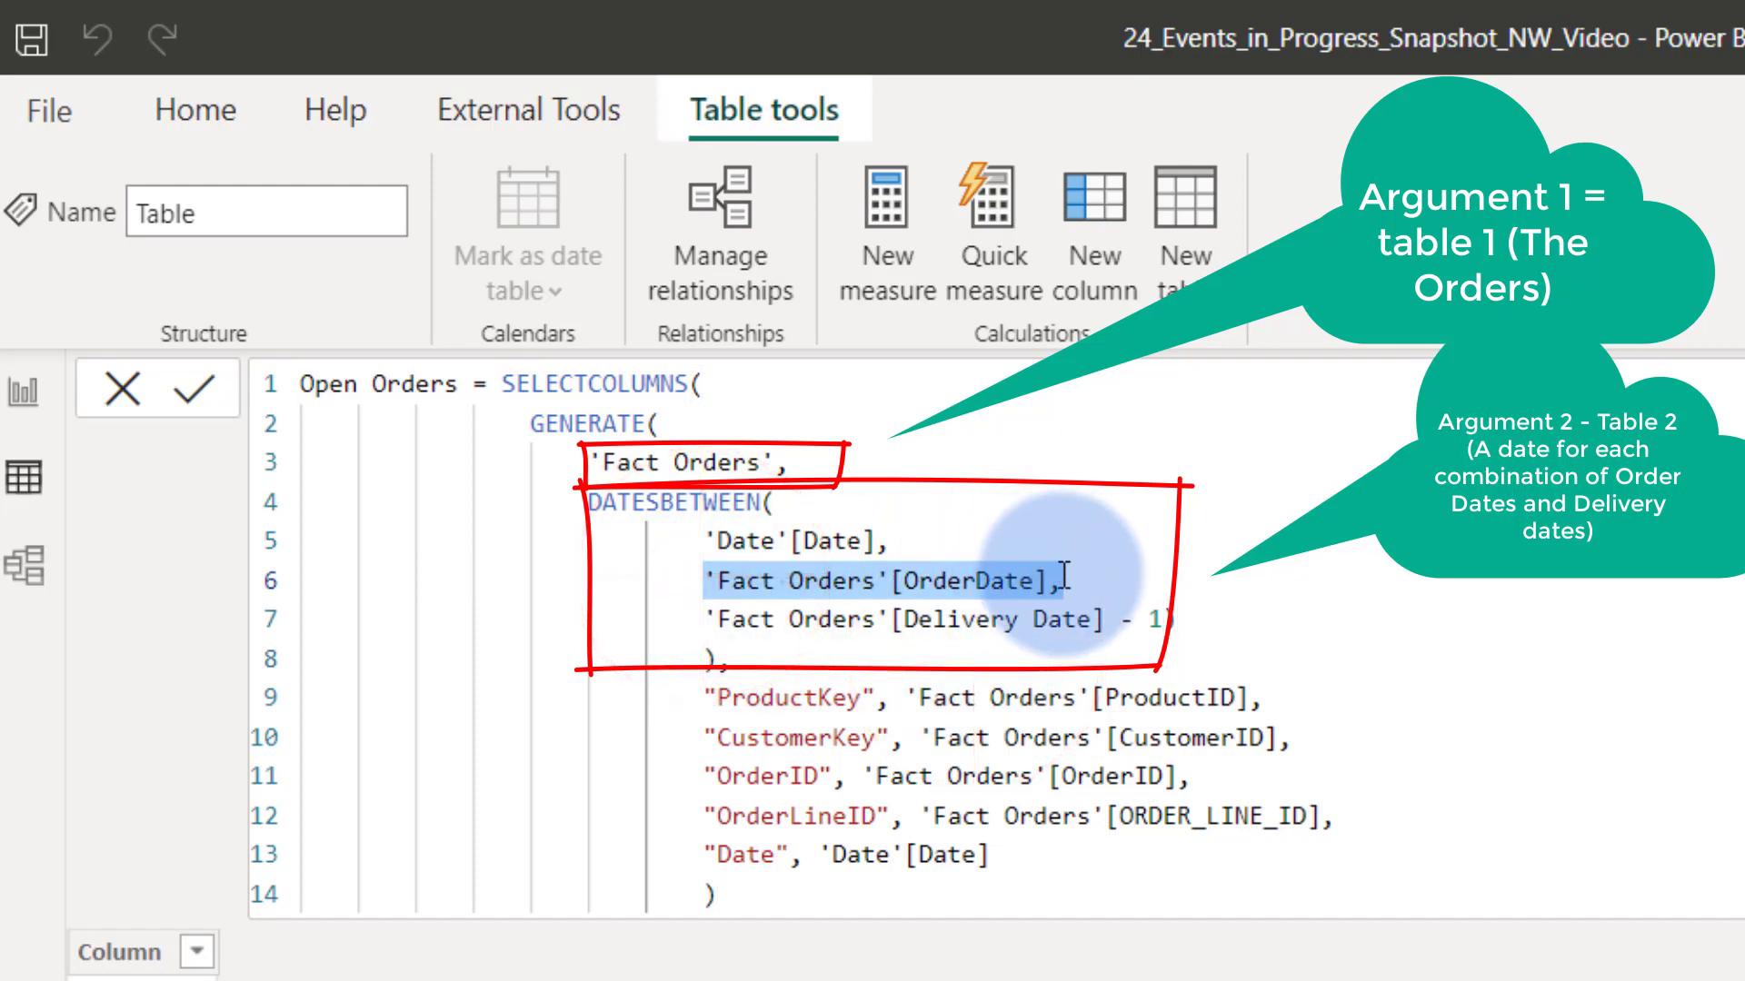
{"action": "left_click_drag", "start_coordinate": [705, 619], "coordinate": [220, 516]}
{"action": "left_click", "coordinate": [1219, 622]}
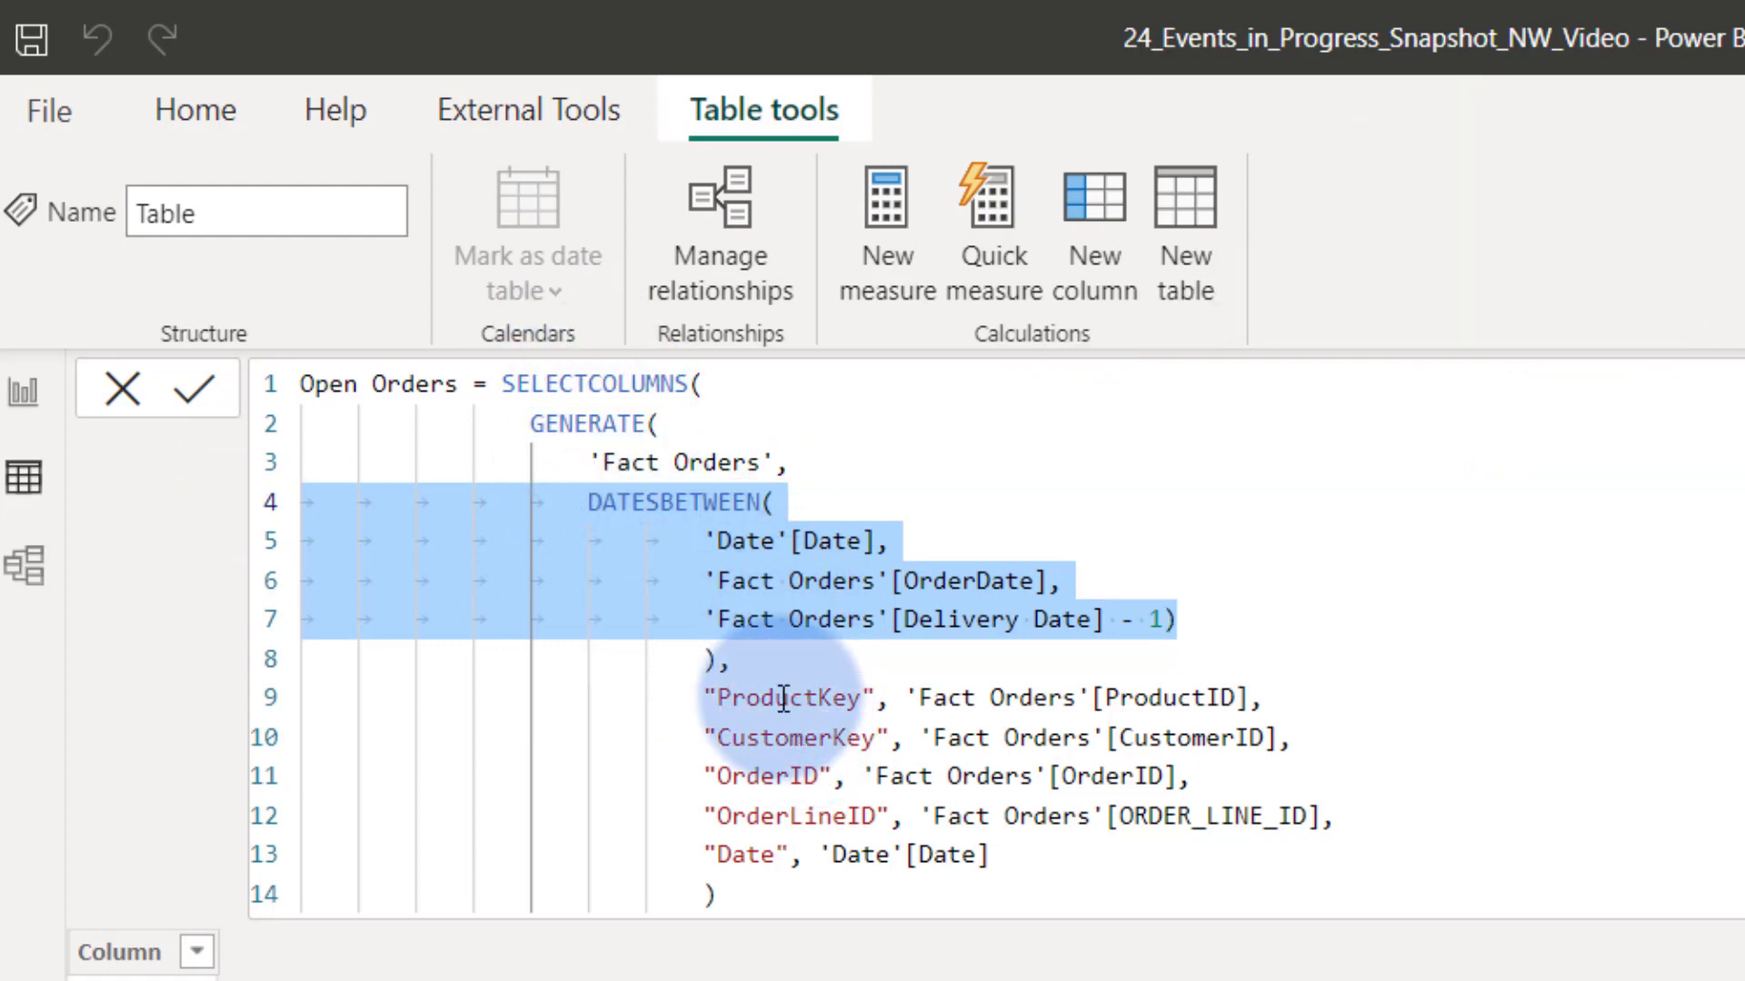
Check the output column definitions from ProductKey to Date and commit the Open Orders table formula.
{"action": "left_click", "coordinate": [791, 741]}
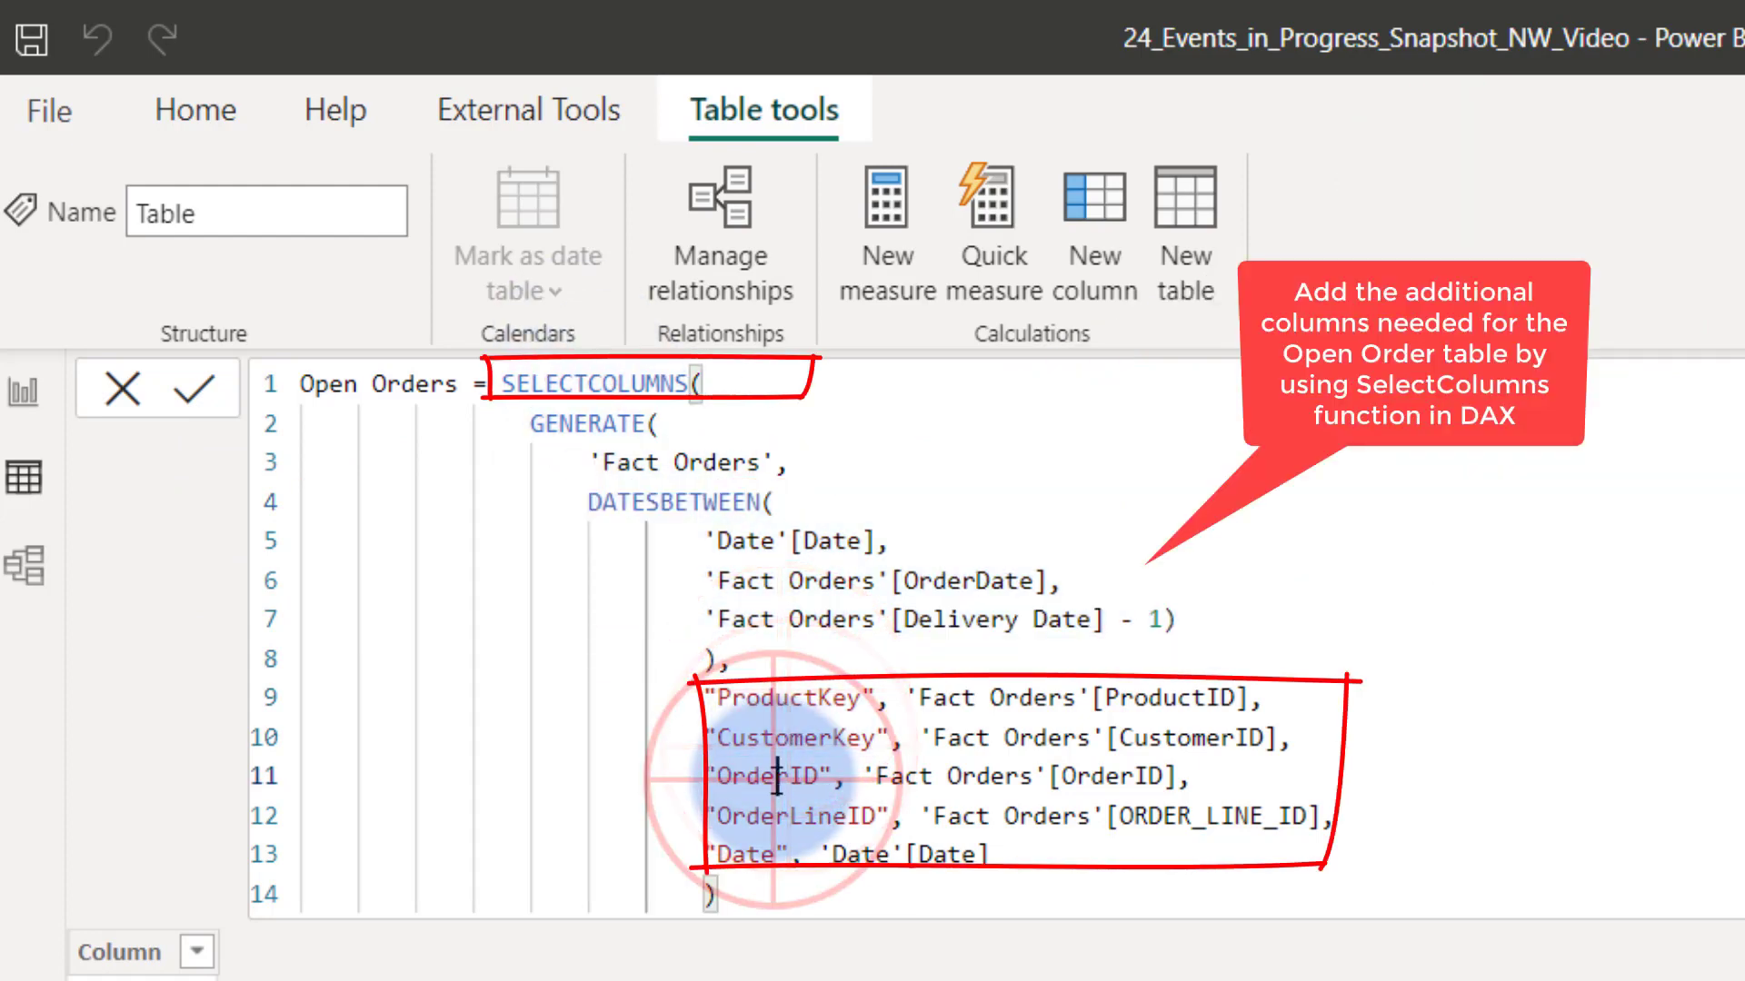
{"action": "left_click", "coordinate": [783, 816]}
{"action": "double_click", "coordinate": [747, 854]}
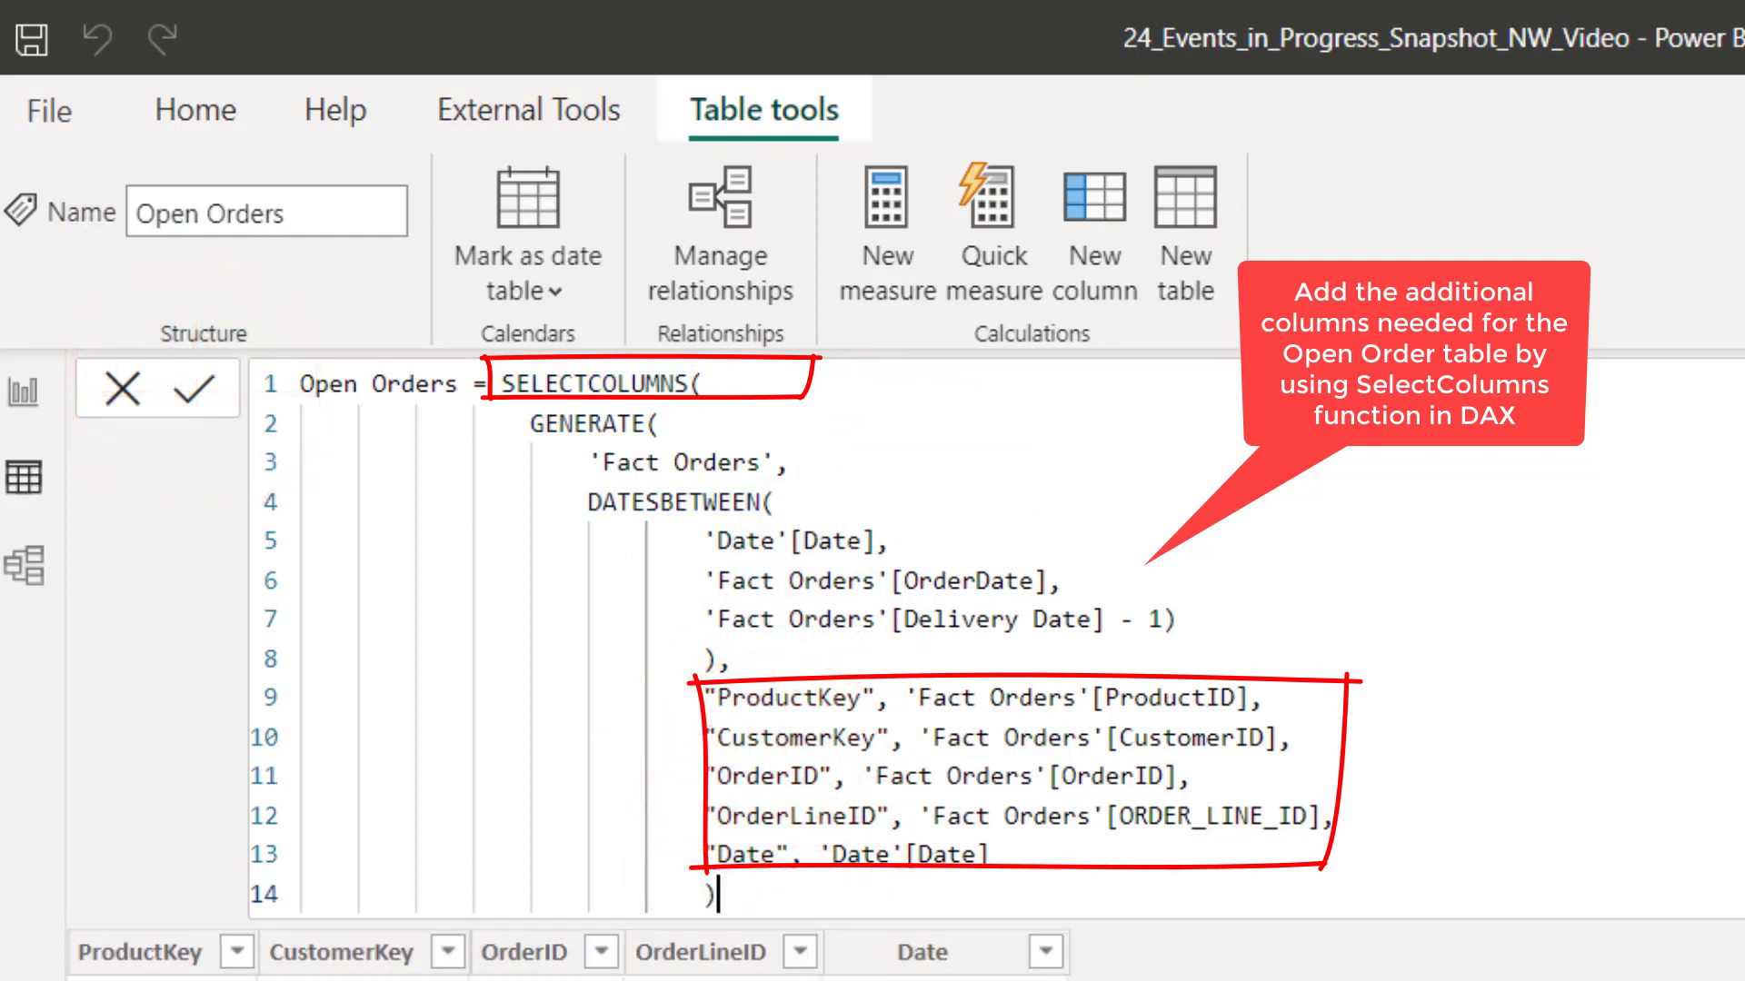
Filter the Open Orders table's OrderID column to show only order 10248.
{"action": "left_click", "coordinate": [602, 957]}
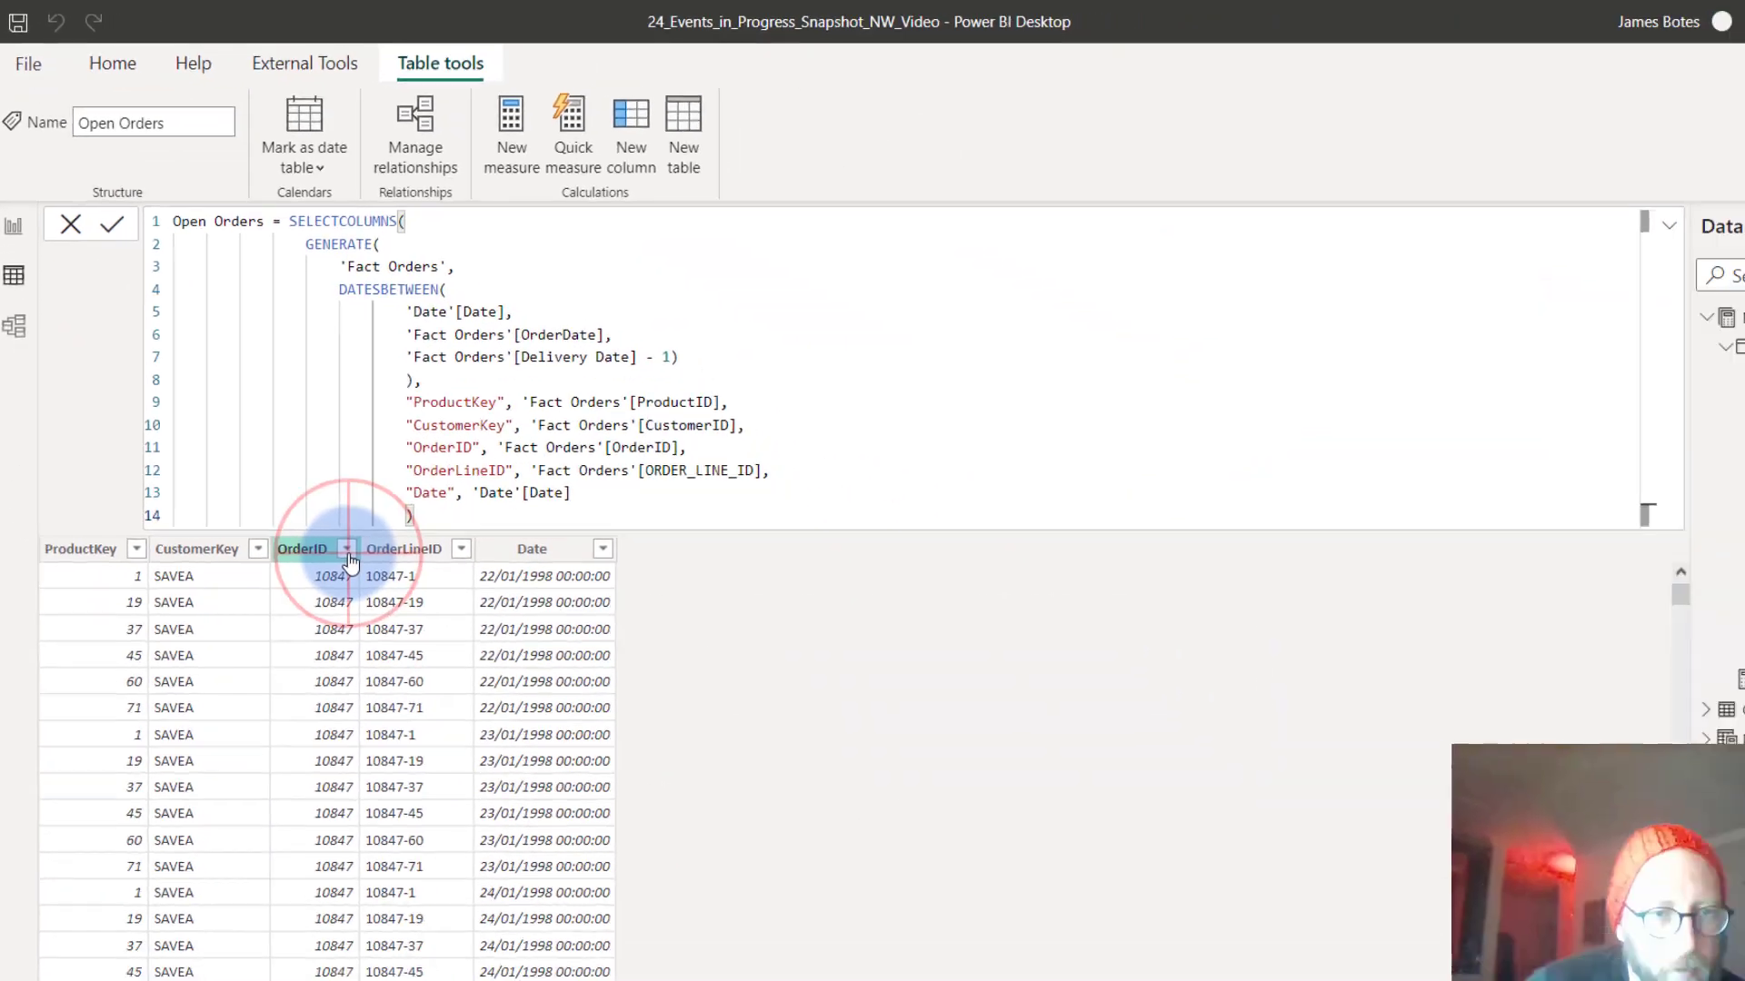
{"action": "left_click", "coordinate": [348, 553]}
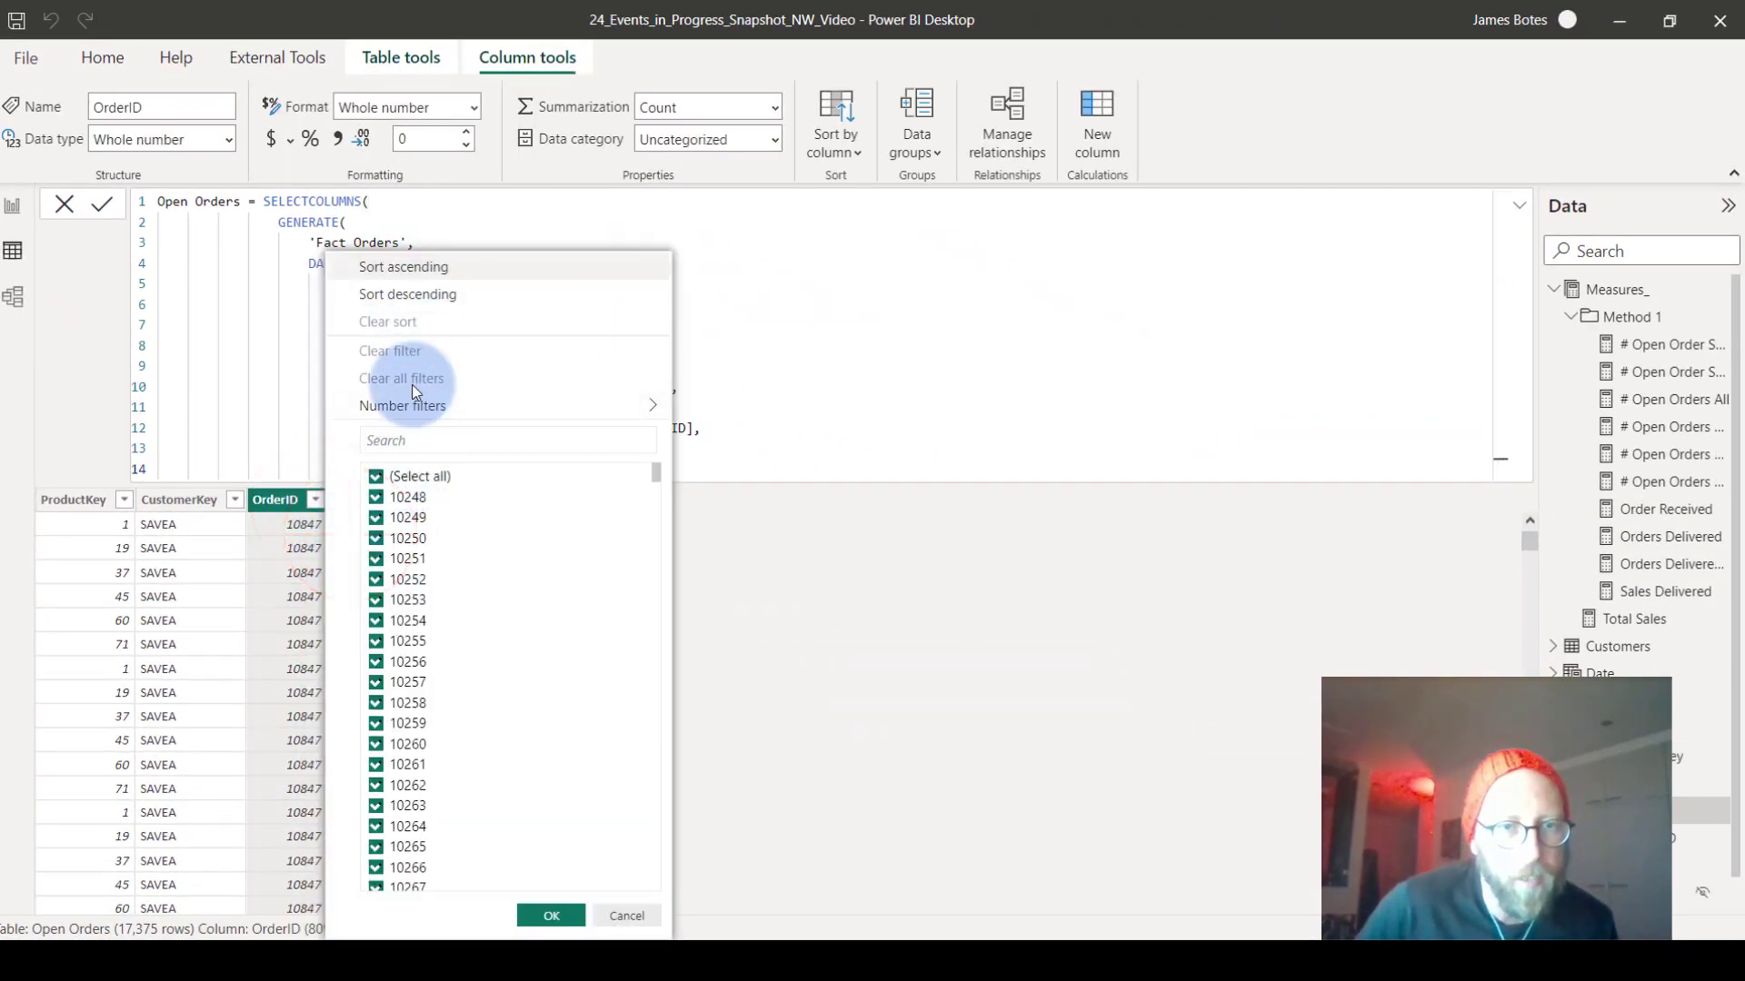
{"action": "left_click", "coordinate": [416, 476]}
{"action": "left_click", "coordinate": [409, 498]}
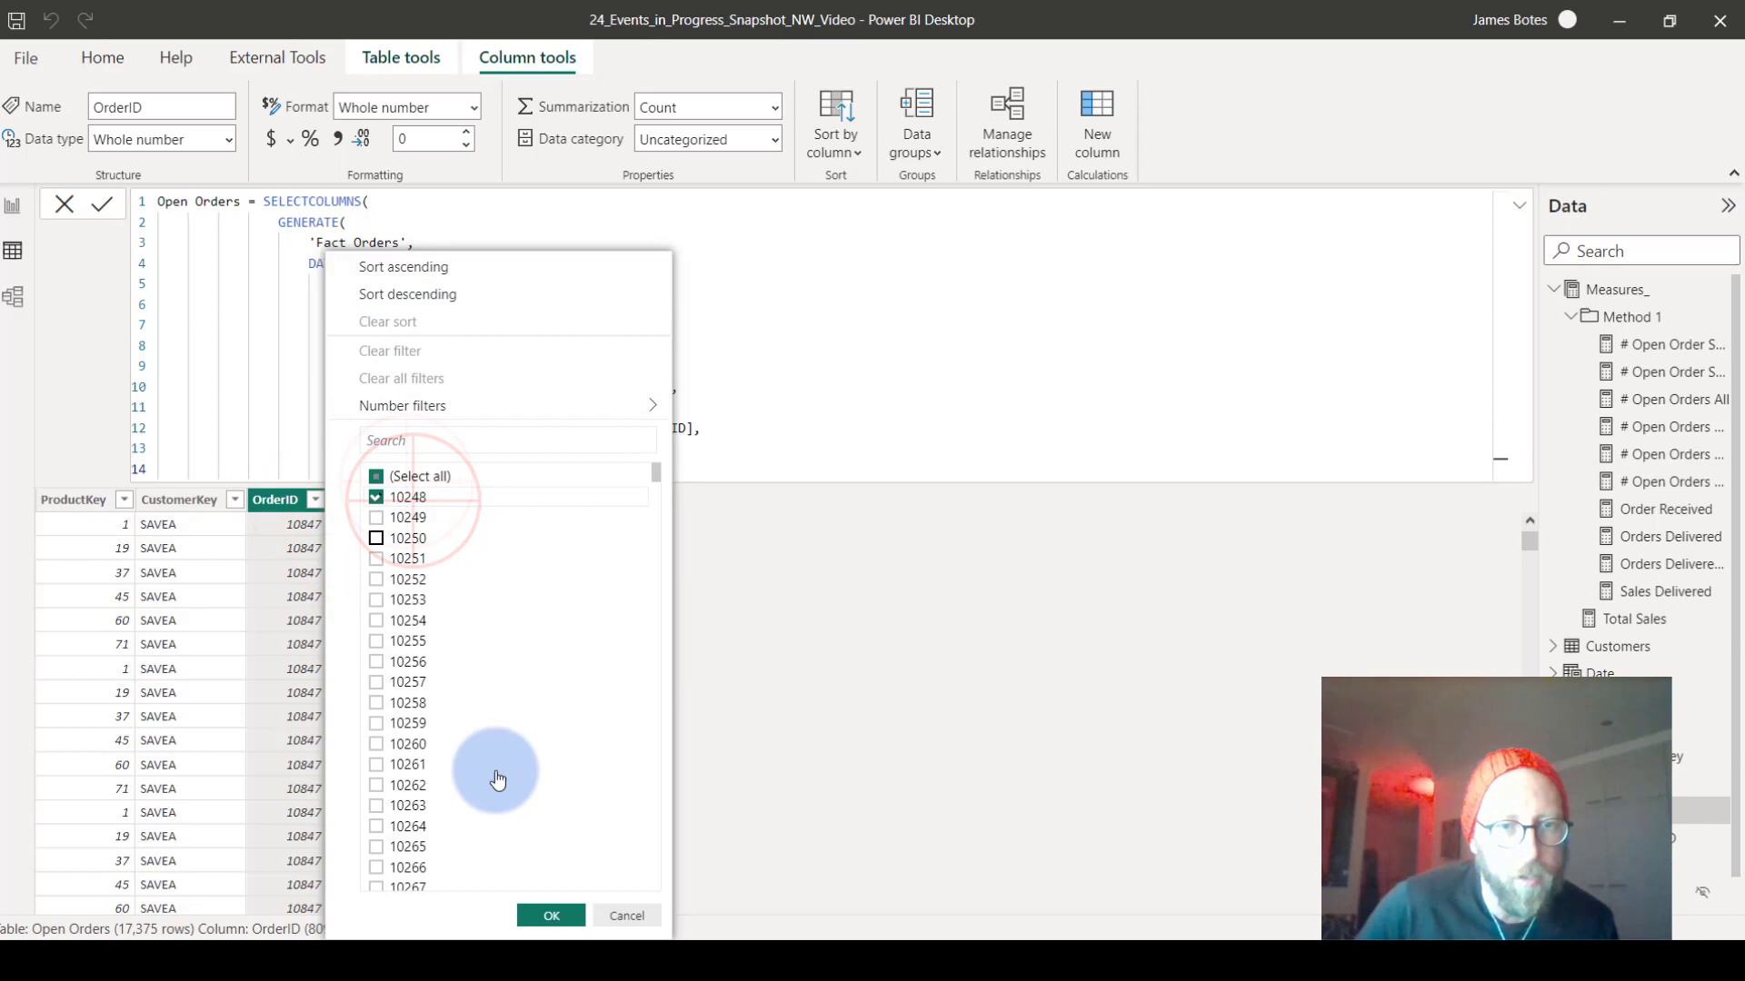
{"action": "left_click", "coordinate": [550, 916]}
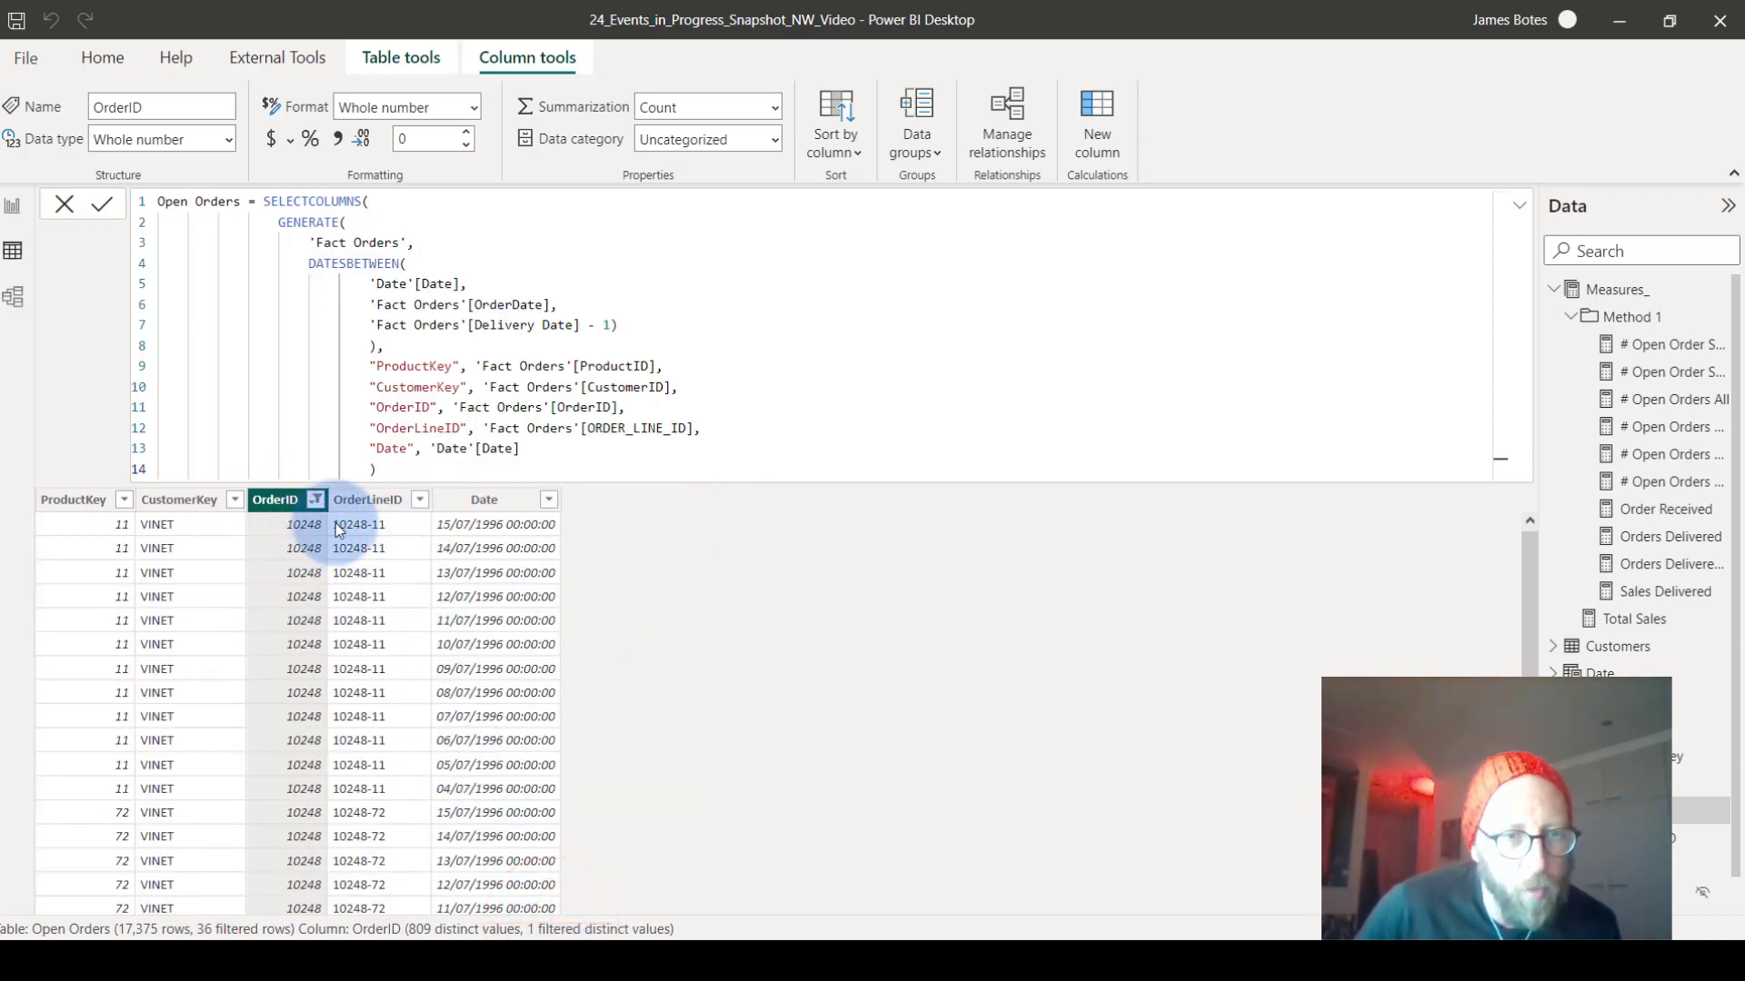
Sort the filtered Open Orders rows by Date ascending and check the dates from the first to the last row.
{"action": "left_click", "coordinate": [552, 502]}
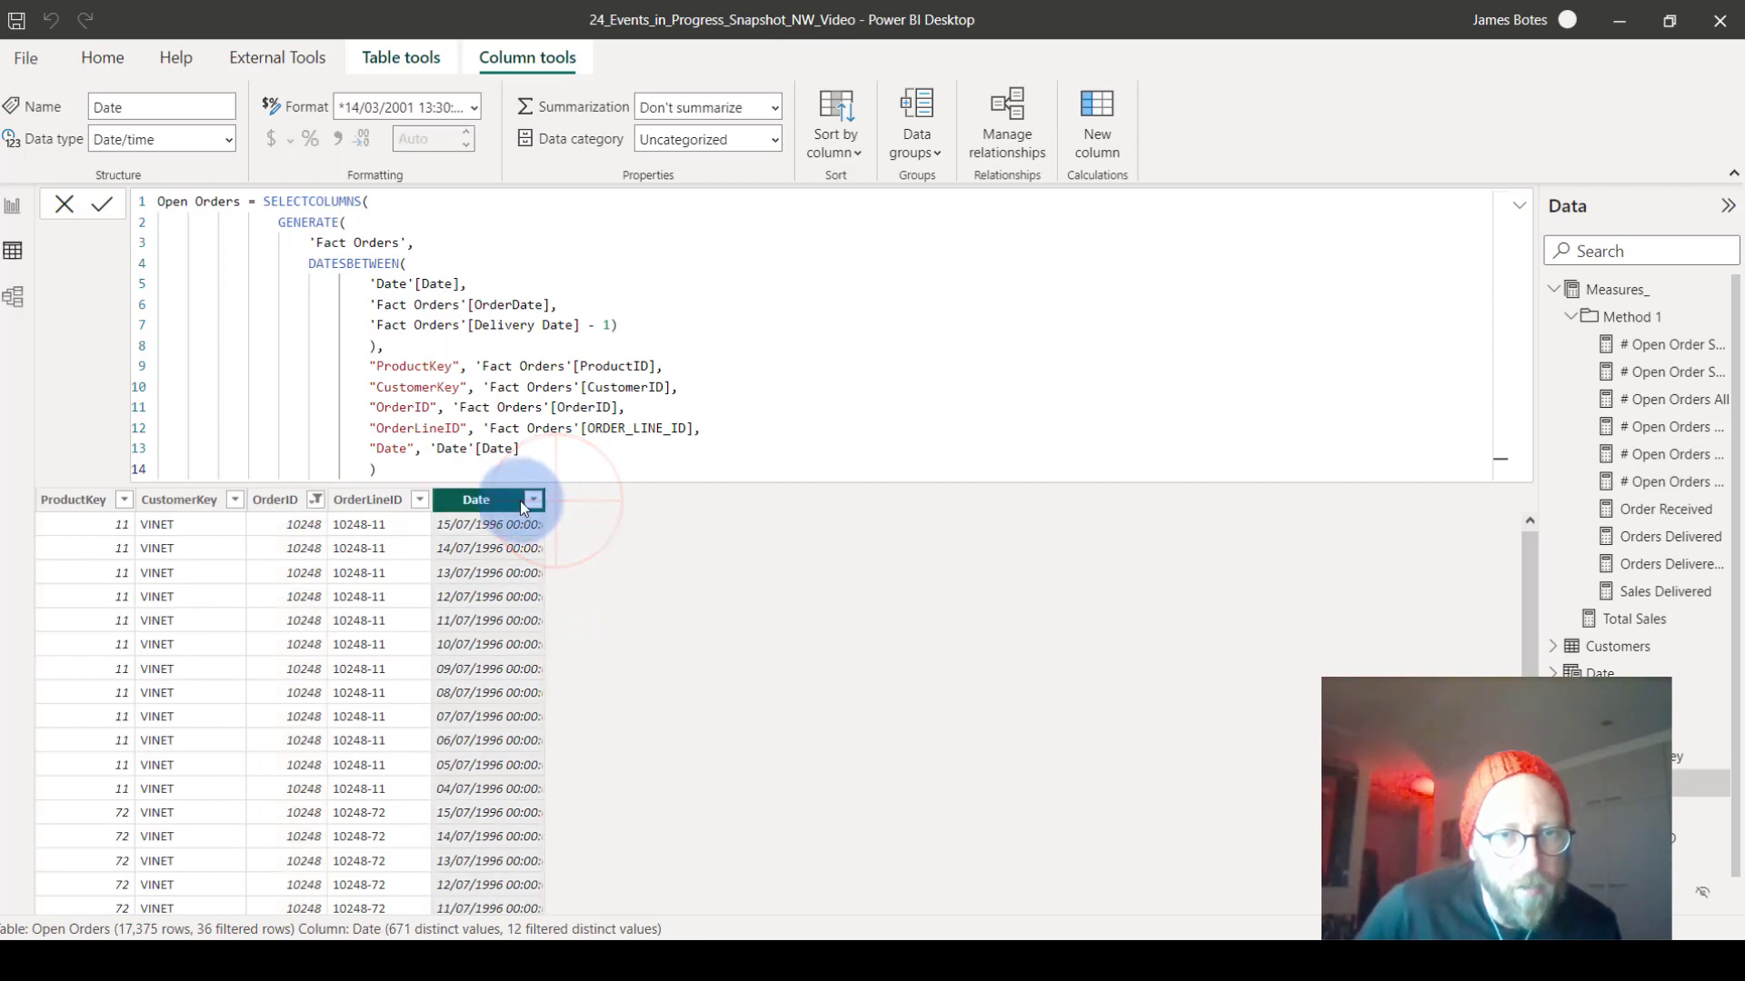
{"action": "left_click", "coordinate": [533, 502]}
{"action": "left_click", "coordinate": [595, 418]}
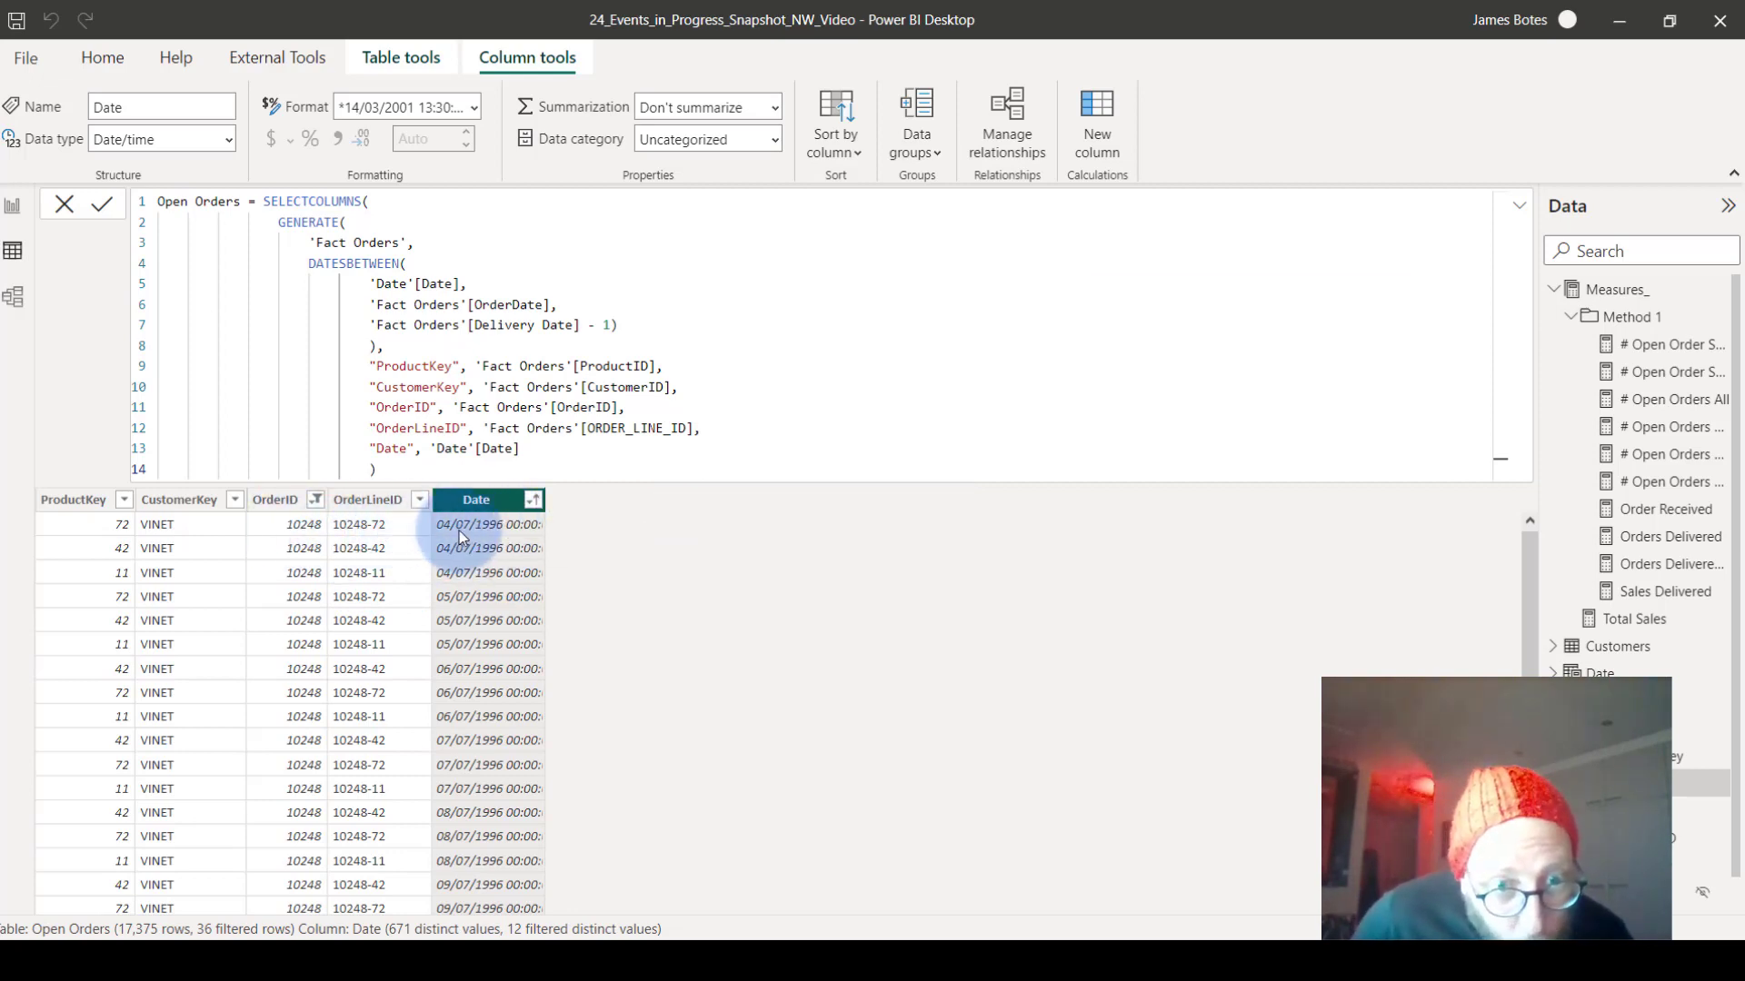
{"action": "scroll", "coordinate": [491, 577], "scroll_direction": "down", "scroll_amount": 6}
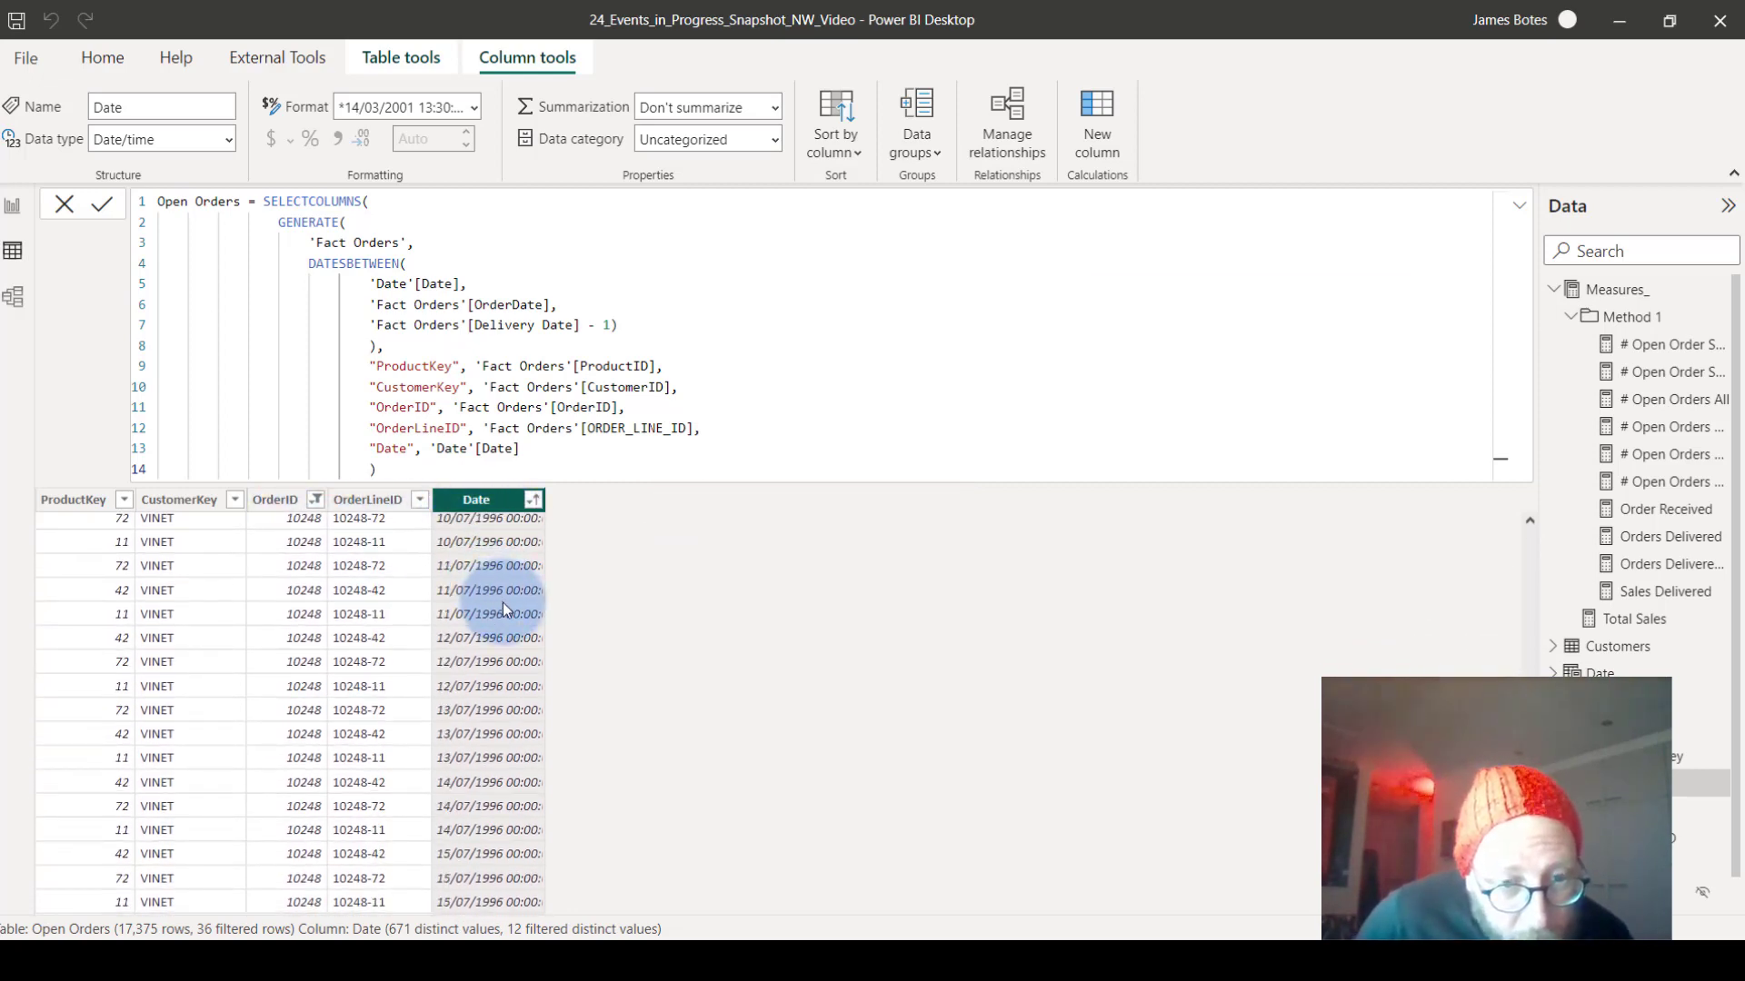
{"action": "scroll", "coordinate": [484, 739], "scroll_direction": "up", "scroll_amount": 6}
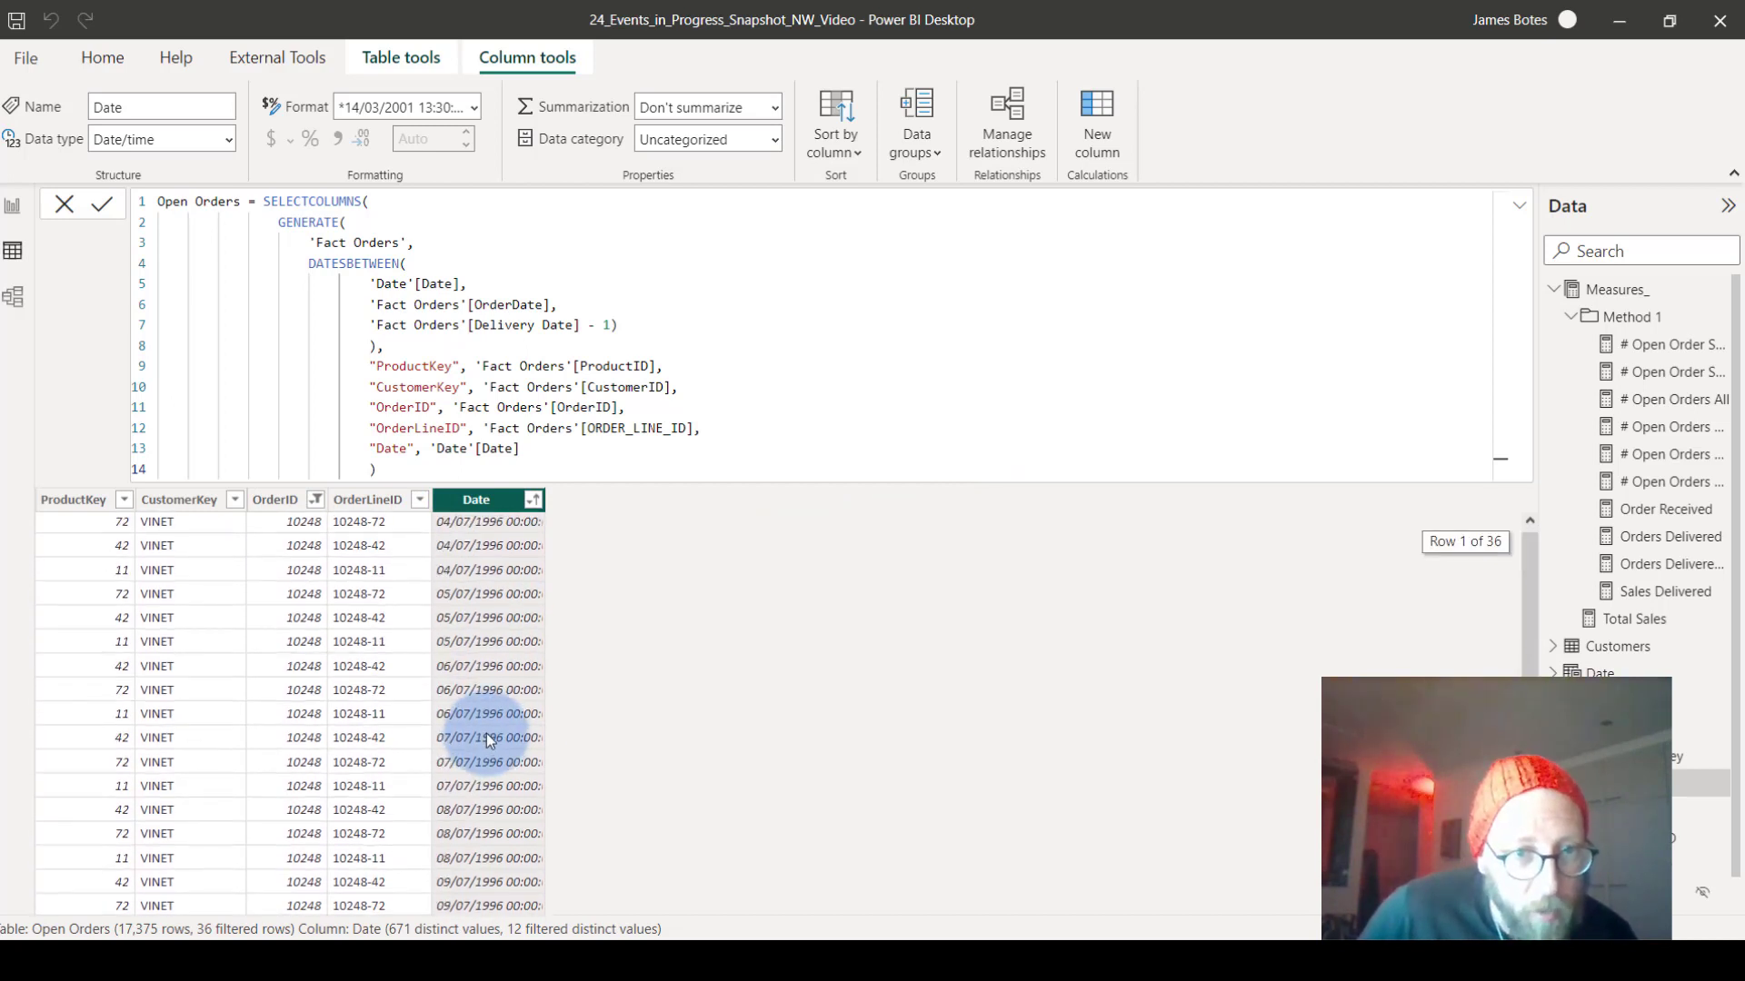
{"action": "scroll", "coordinate": [491, 599], "scroll_direction": "down", "scroll_amount": 6}
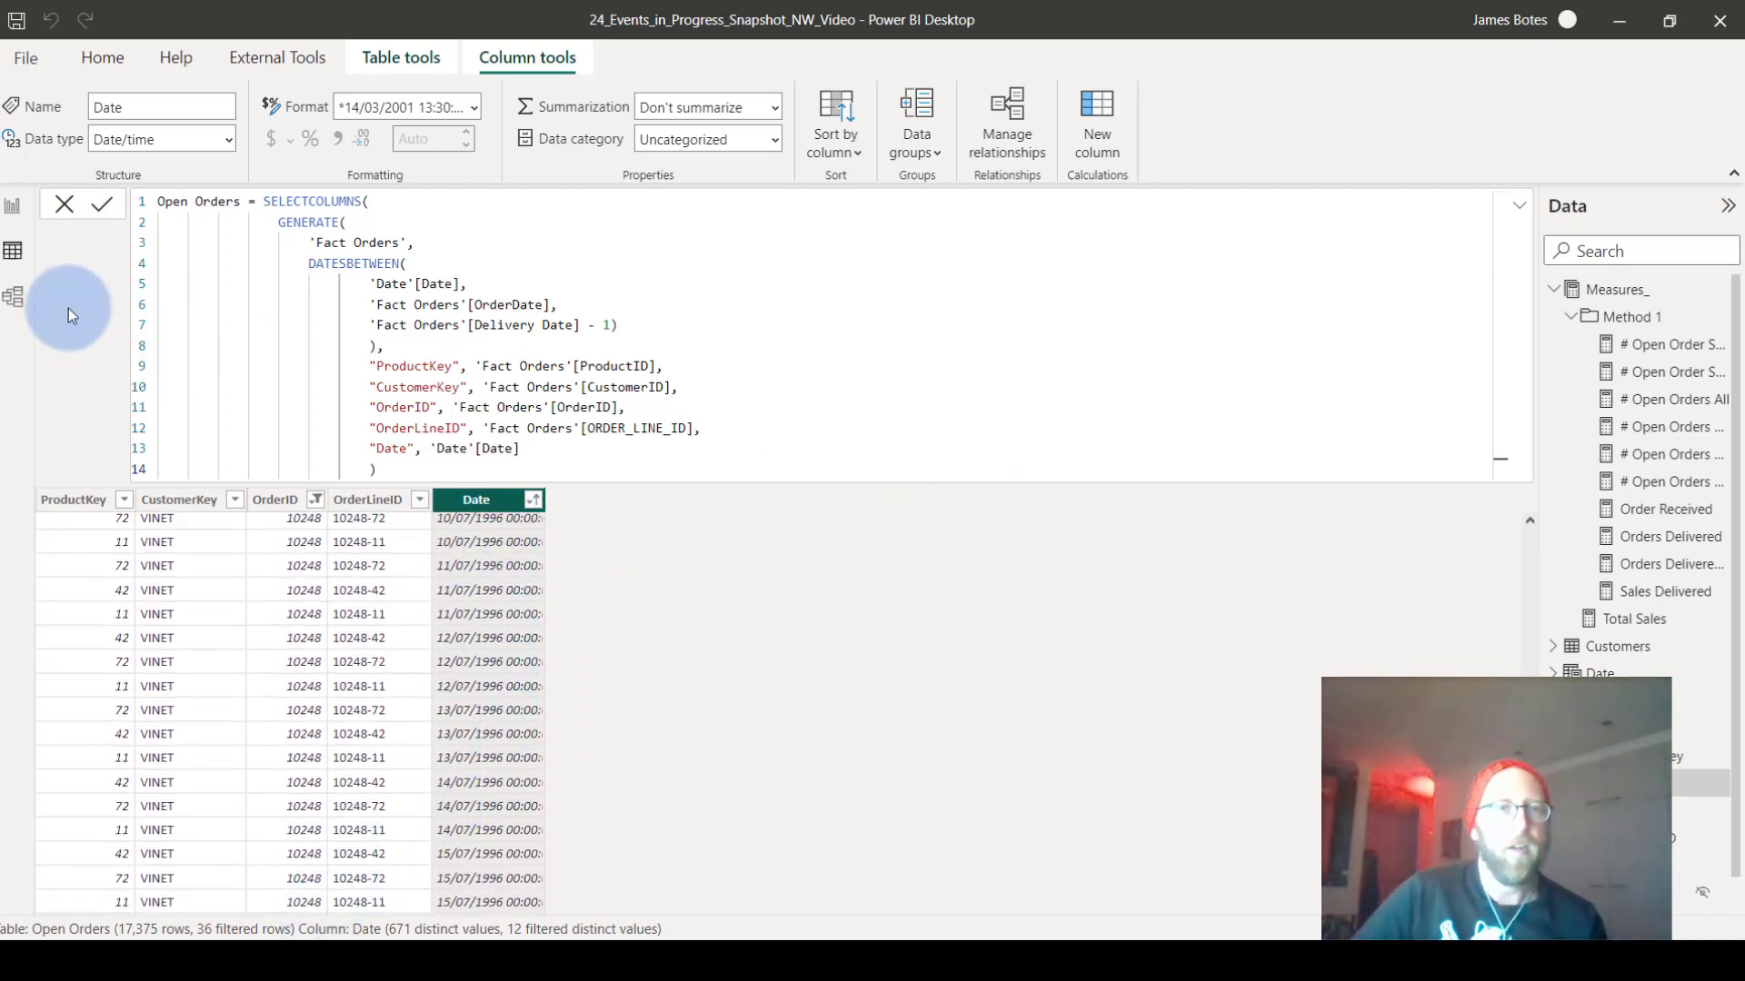
In the model diagram, collapse the formula editor and place the Open Orders table beside Fact Orders, below the Date table.
{"action": "left_click", "coordinate": [13, 297]}
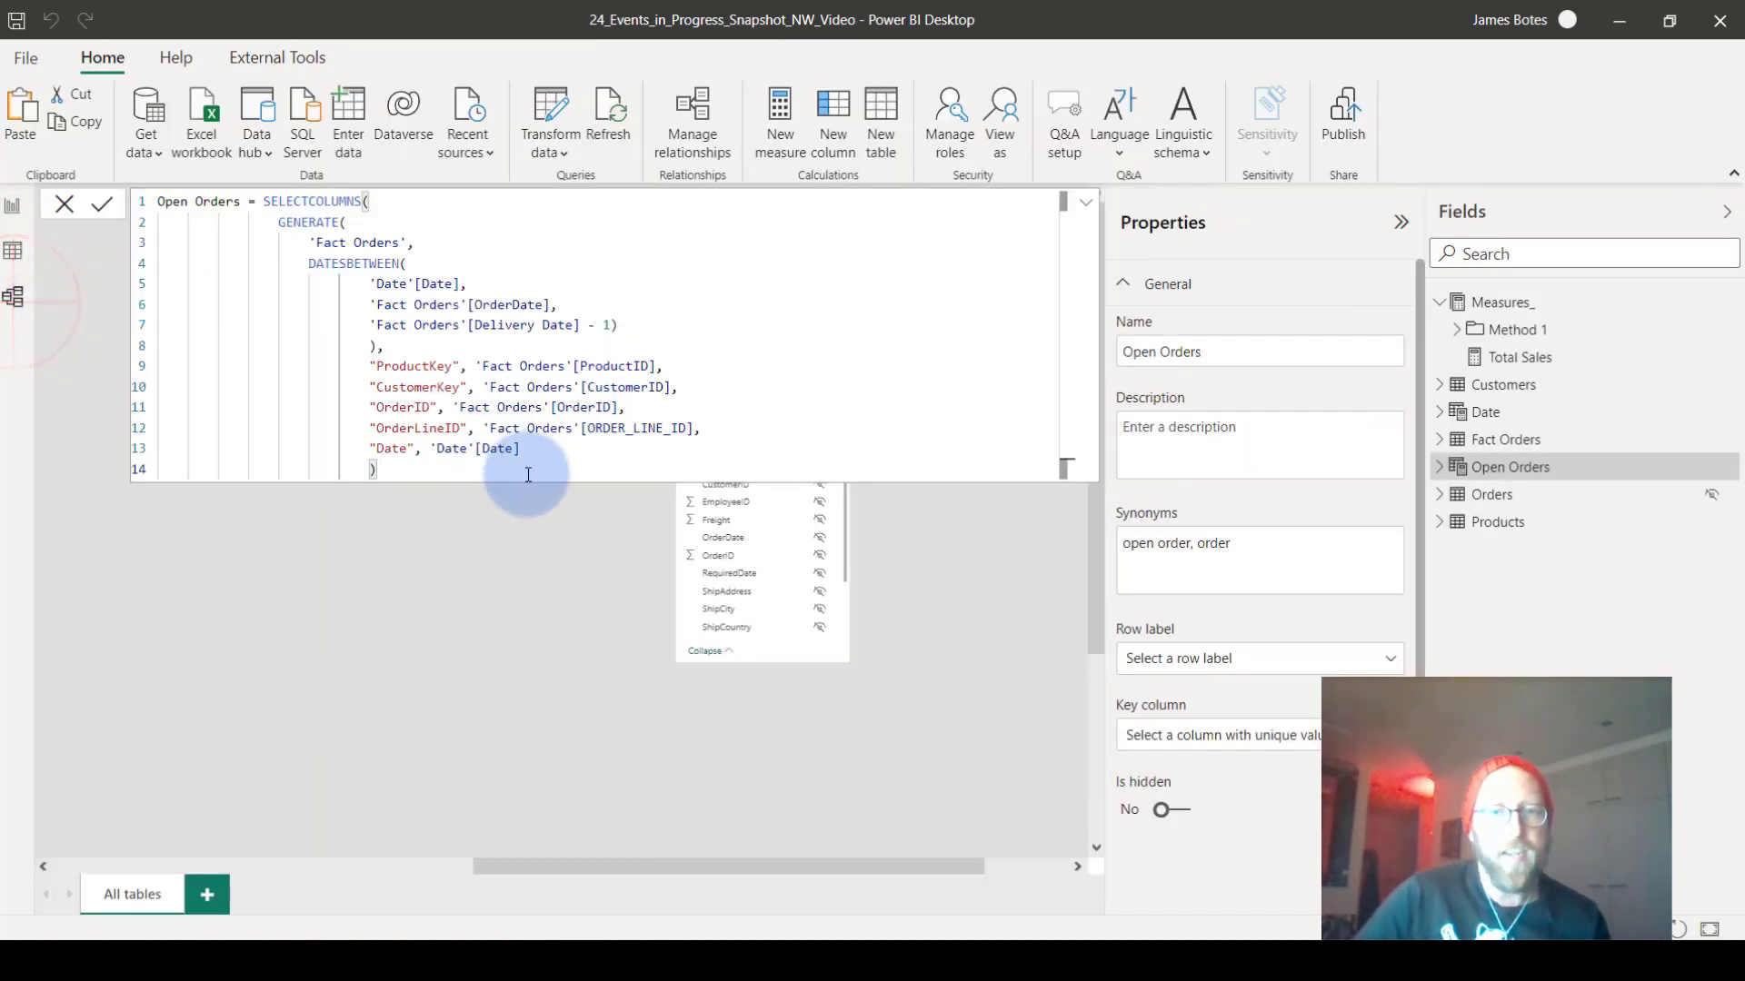
{"action": "left_click", "coordinate": [1087, 200]}
{"action": "left_click", "coordinate": [1086, 199]}
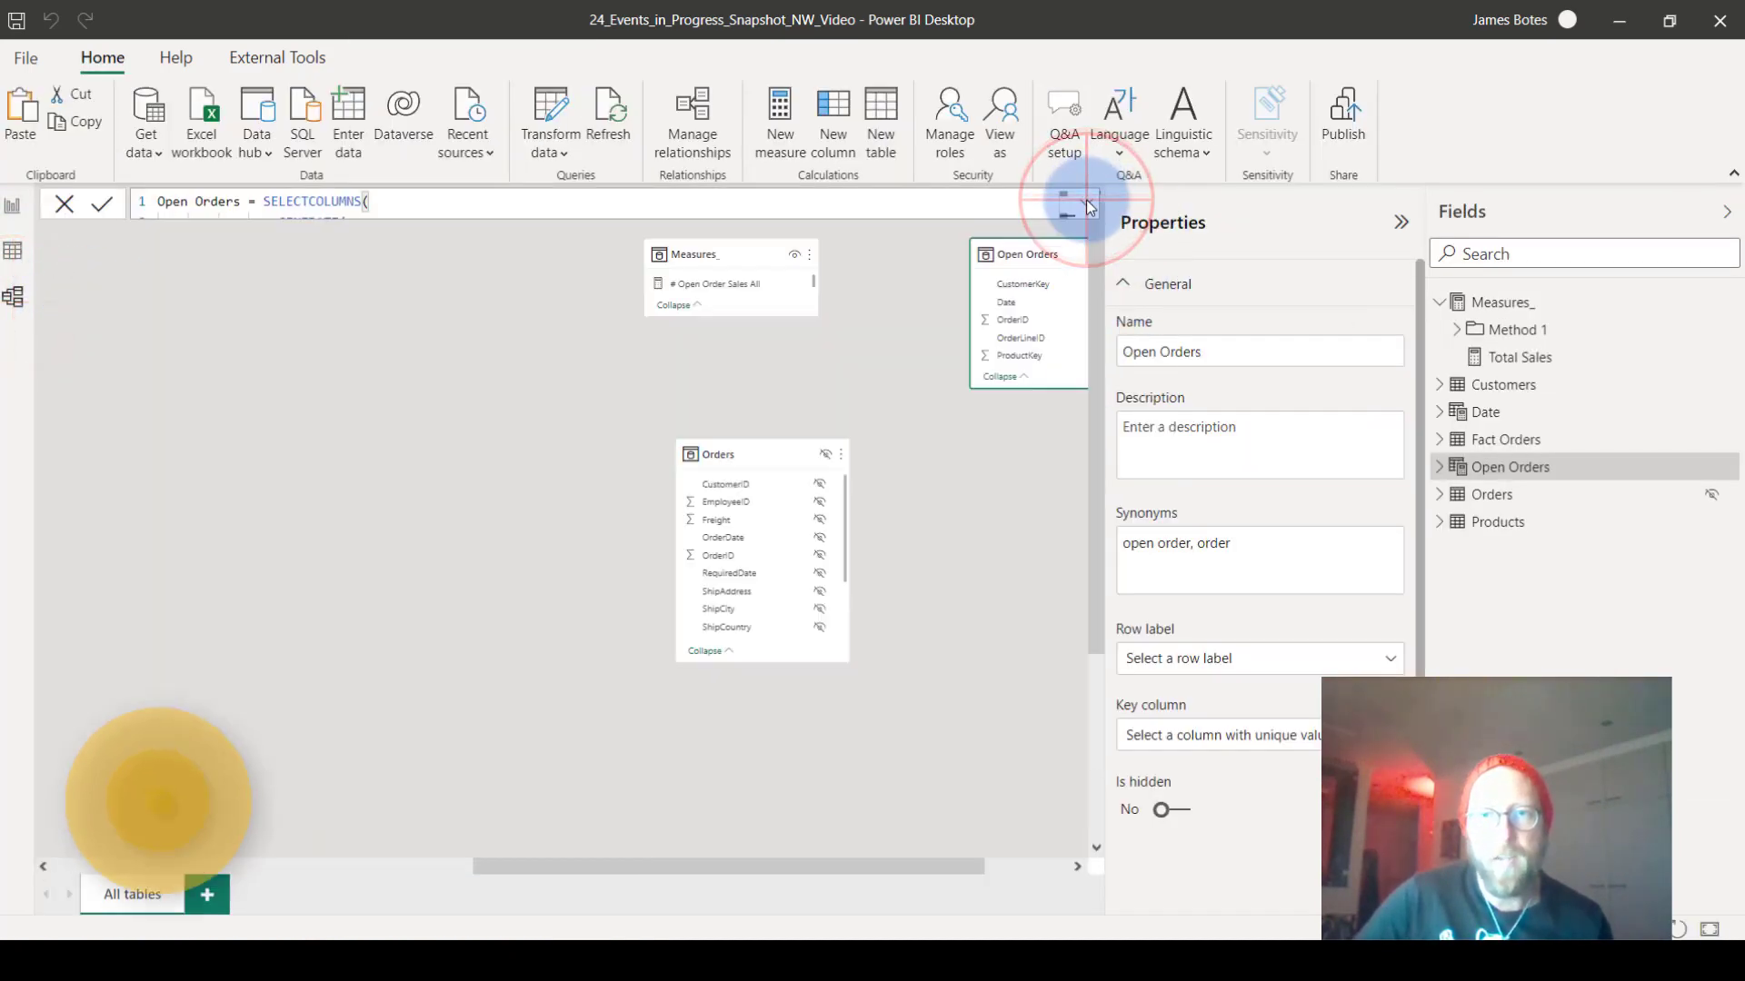
{"action": "left_click", "coordinate": [909, 410]}
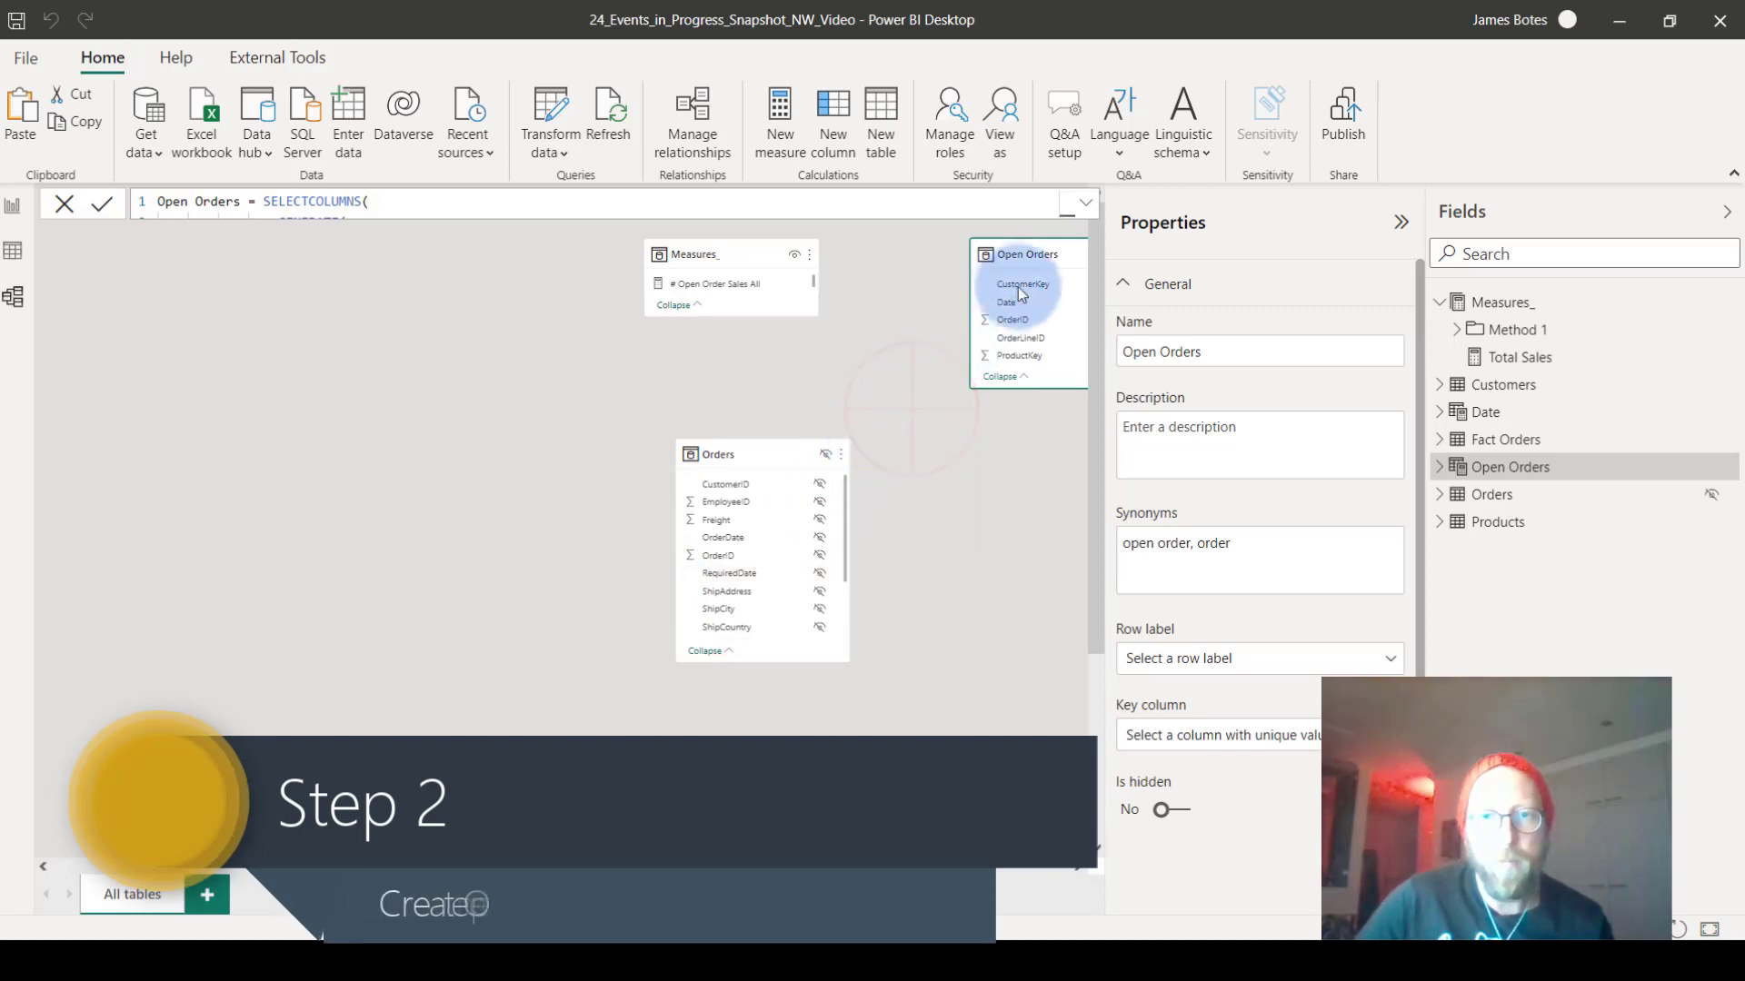
{"action": "left_click_drag", "start_coordinate": [1027, 253], "coordinate": [431, 723]}
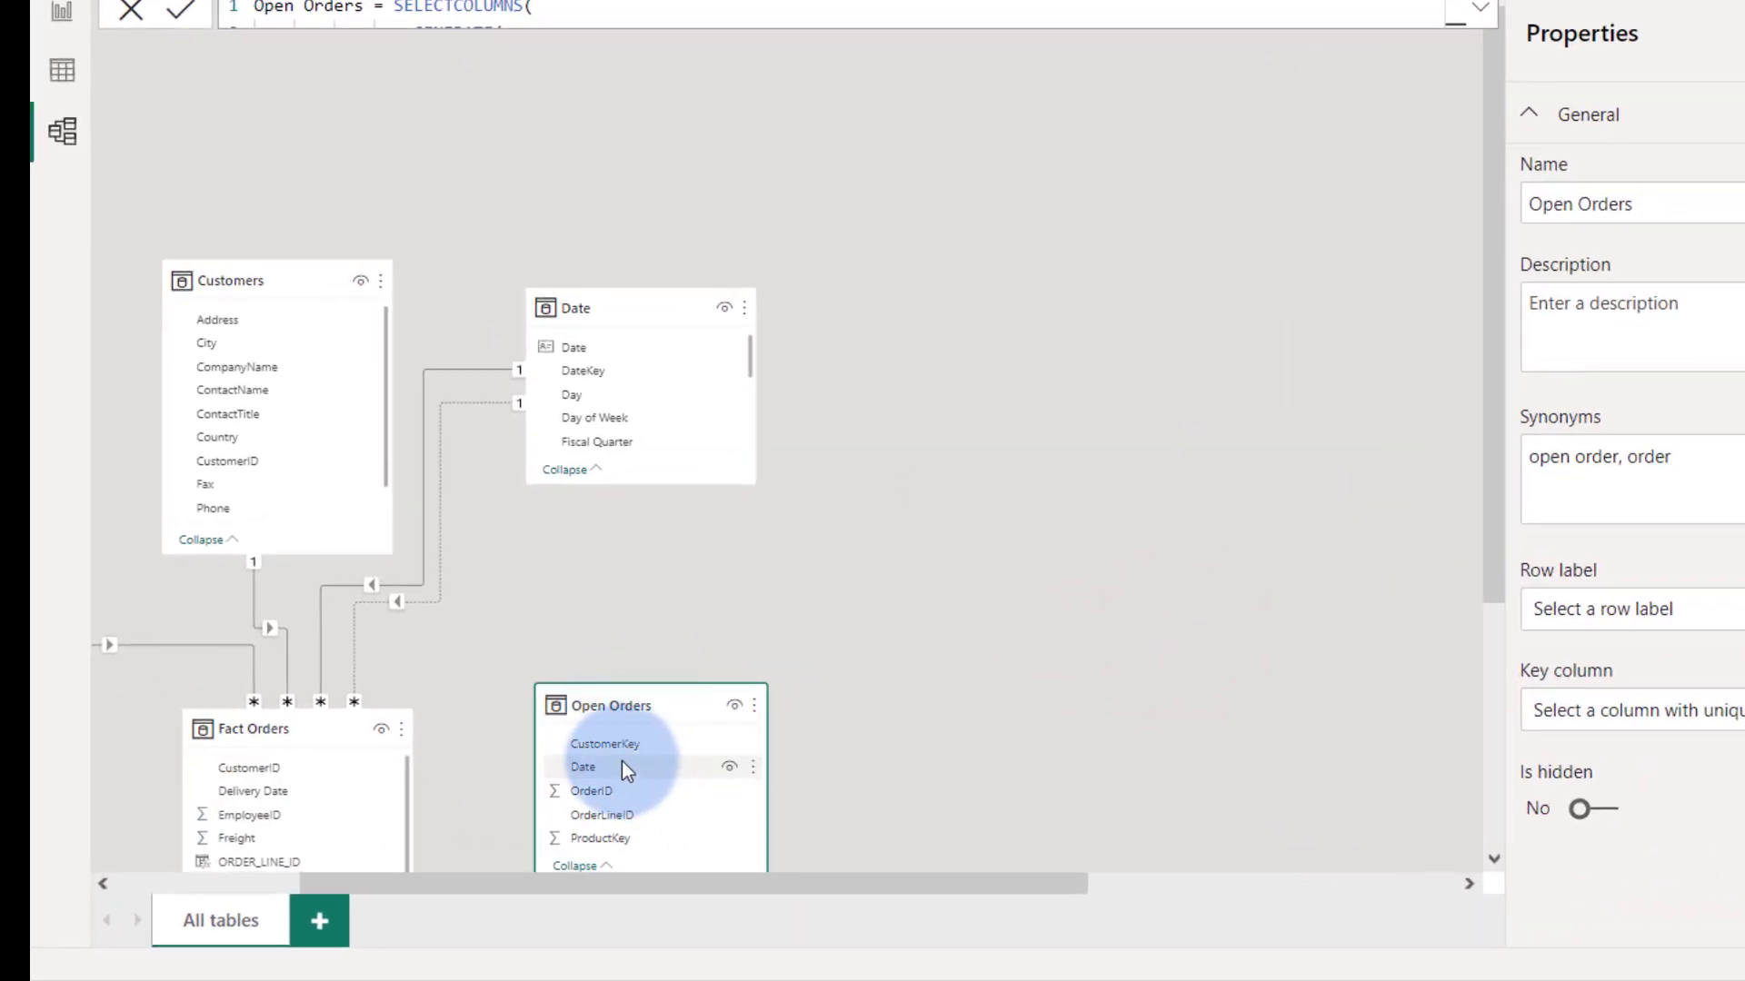
Relate Open Orders to the Date table on Date and to Customers by linking CustomerID with CustomerKey.
{"action": "left_click_drag", "start_coordinate": [623, 771], "coordinate": [618, 336]}
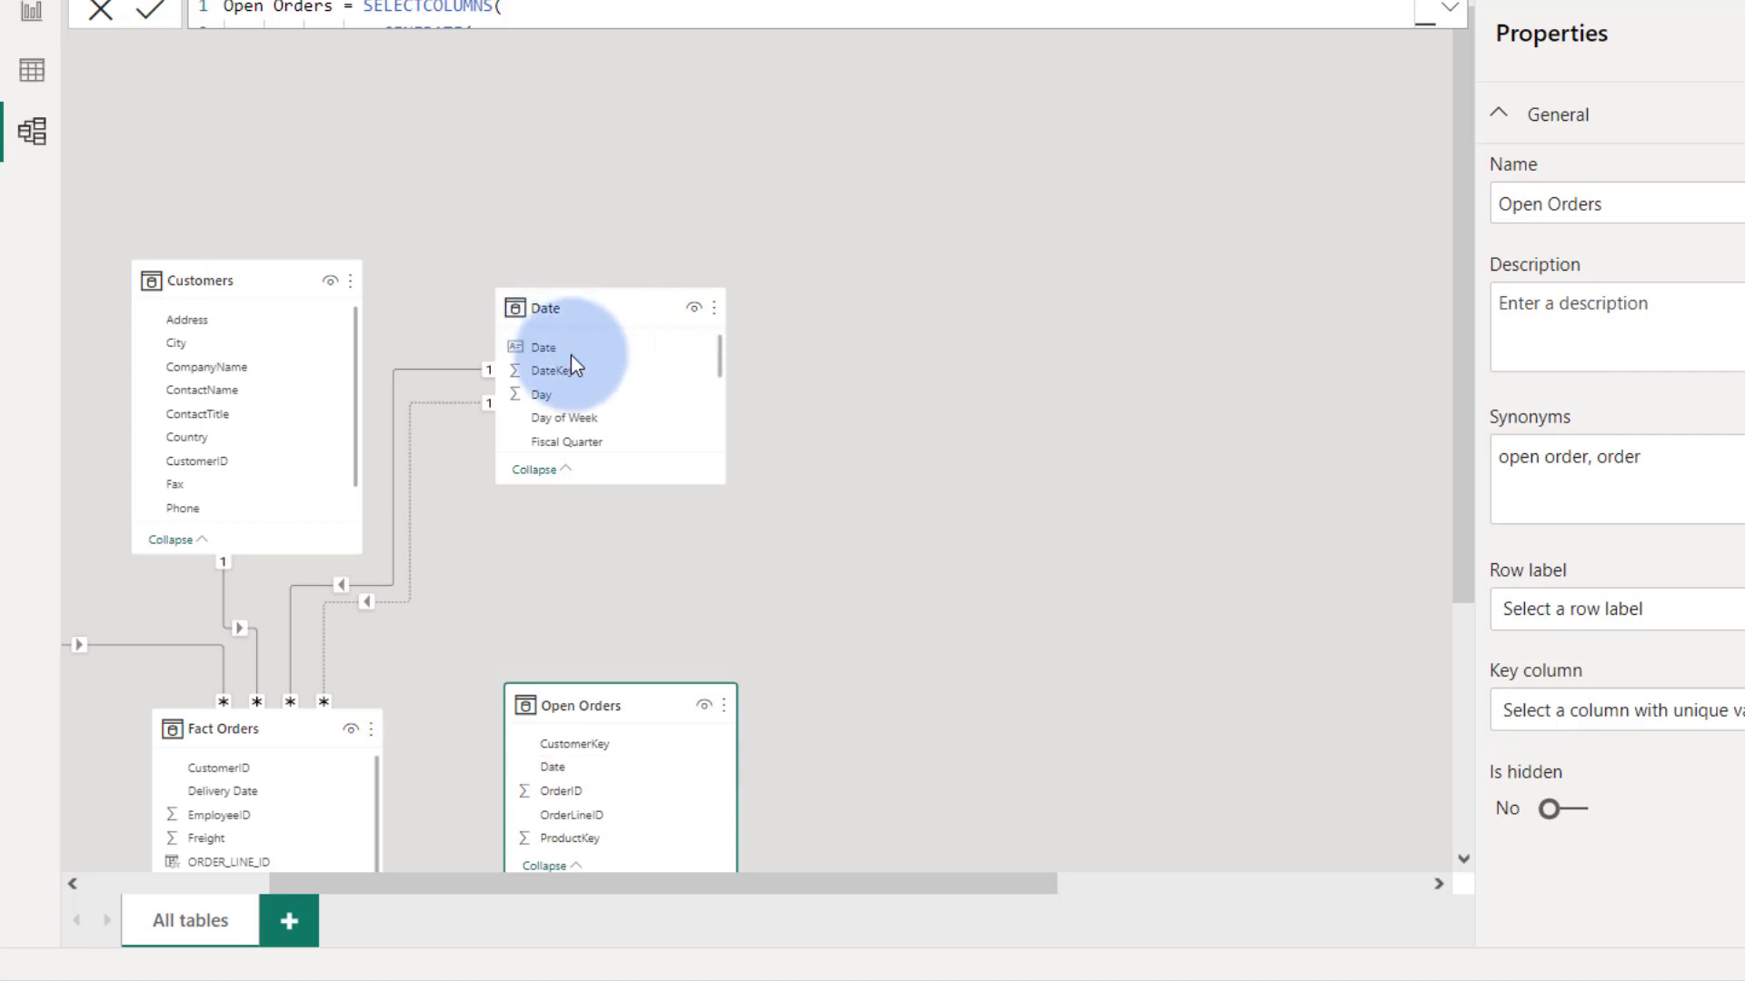
{"action": "left_click", "coordinate": [902, 599]}
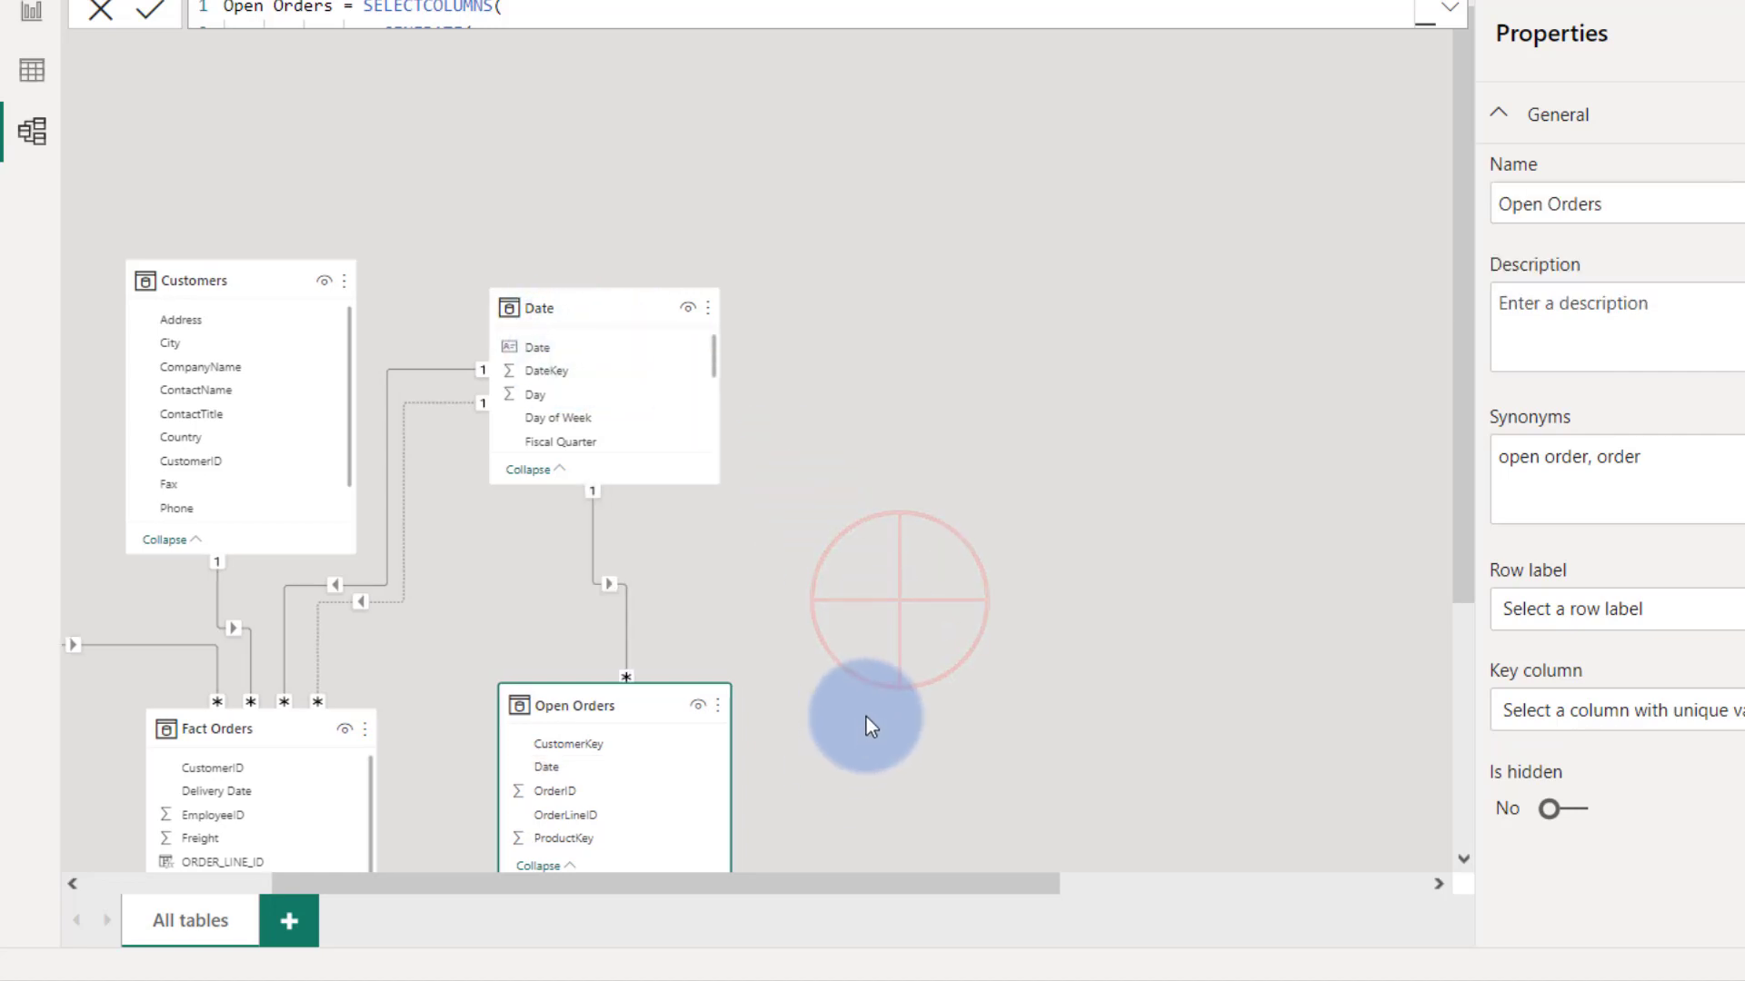
{"action": "scroll", "coordinate": [865, 717], "scroll_direction": "down", "scroll_amount": 2}
{"action": "left_click_drag", "start_coordinate": [790, 879], "coordinate": [624, 865]}
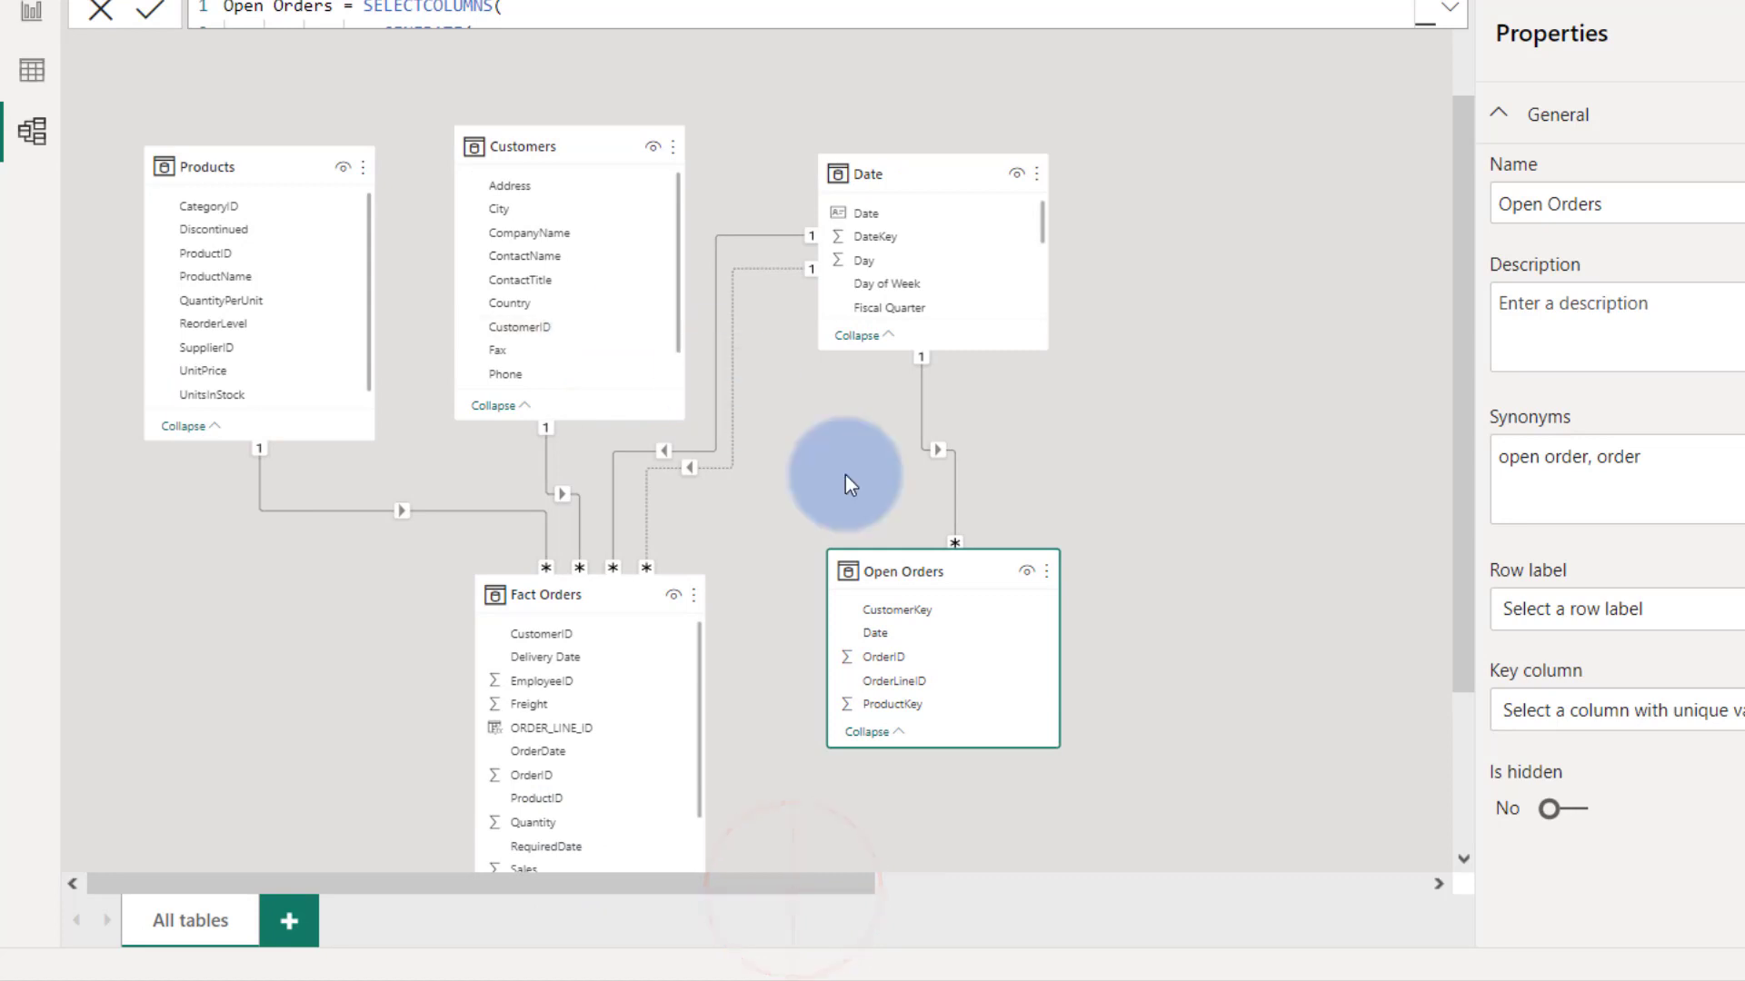
{"action": "scroll", "coordinate": [584, 354], "scroll_direction": "up", "scroll_amount": 2}
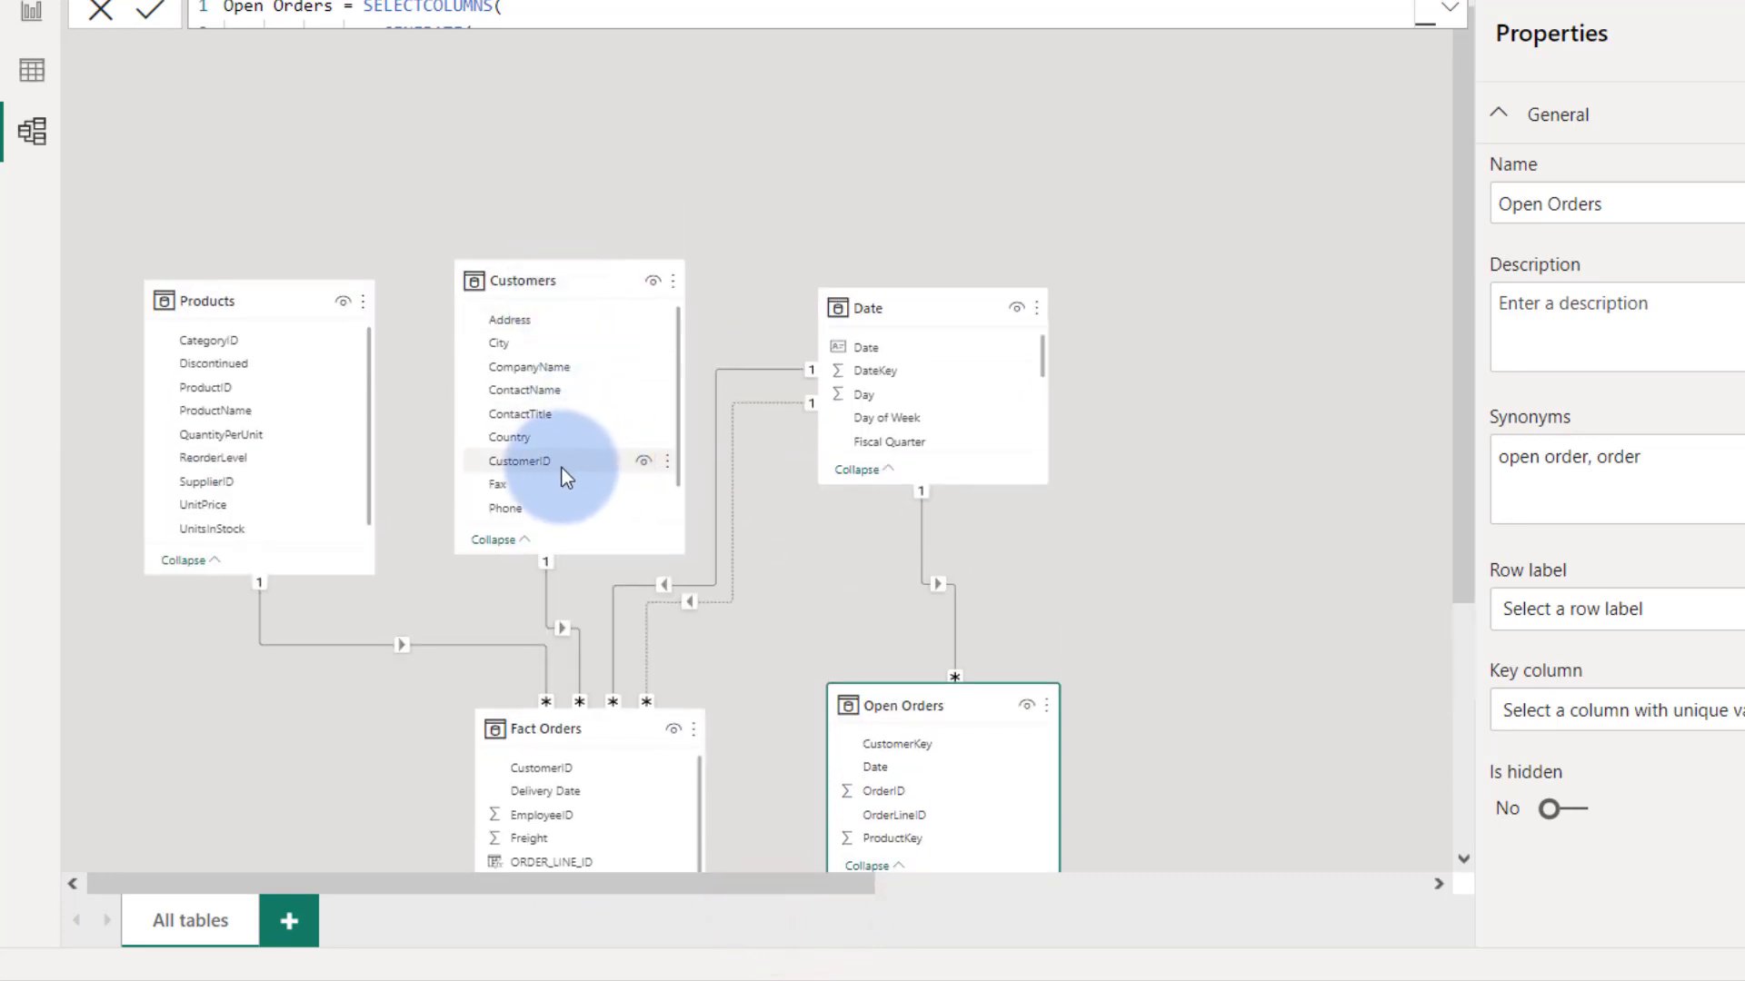
{"action": "left_click_drag", "start_coordinate": [562, 474], "coordinate": [609, 460]}
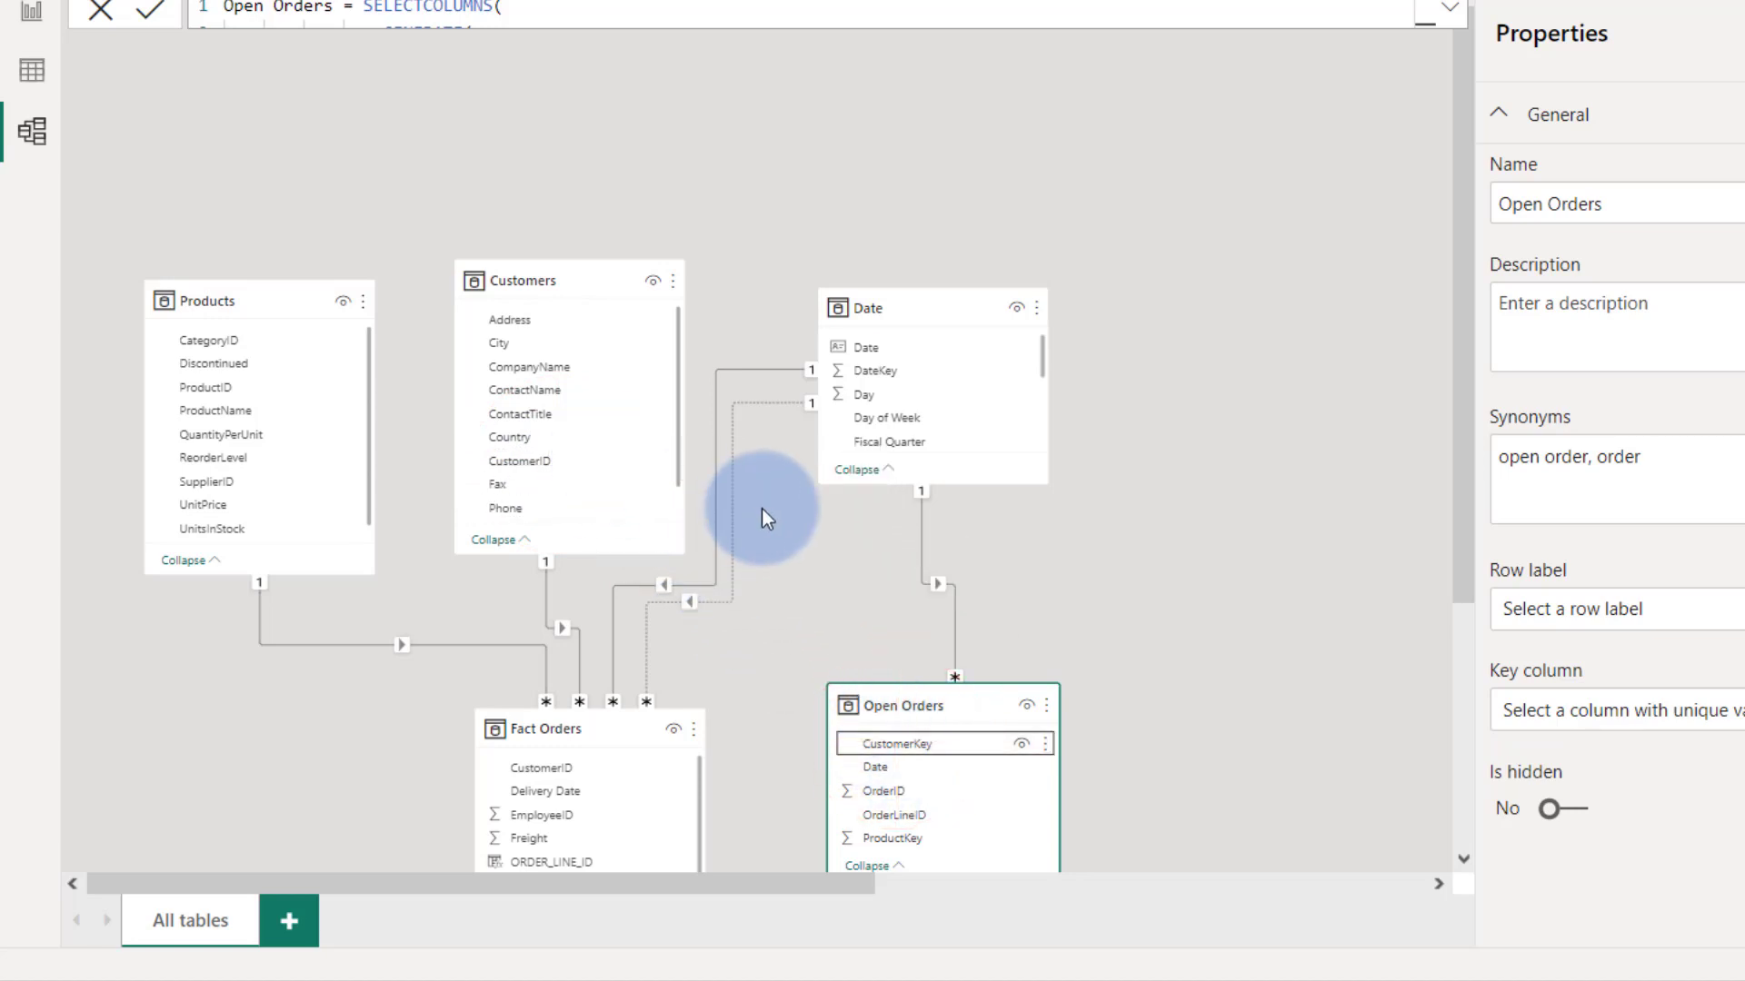
Relate ProductKey in Open Orders to ProductID in Products, and reposition the Open Orders and Fact Orders tables in the diagram.
{"action": "scroll", "coordinate": [1135, 541], "scroll_direction": "down", "scroll_amount": 3}
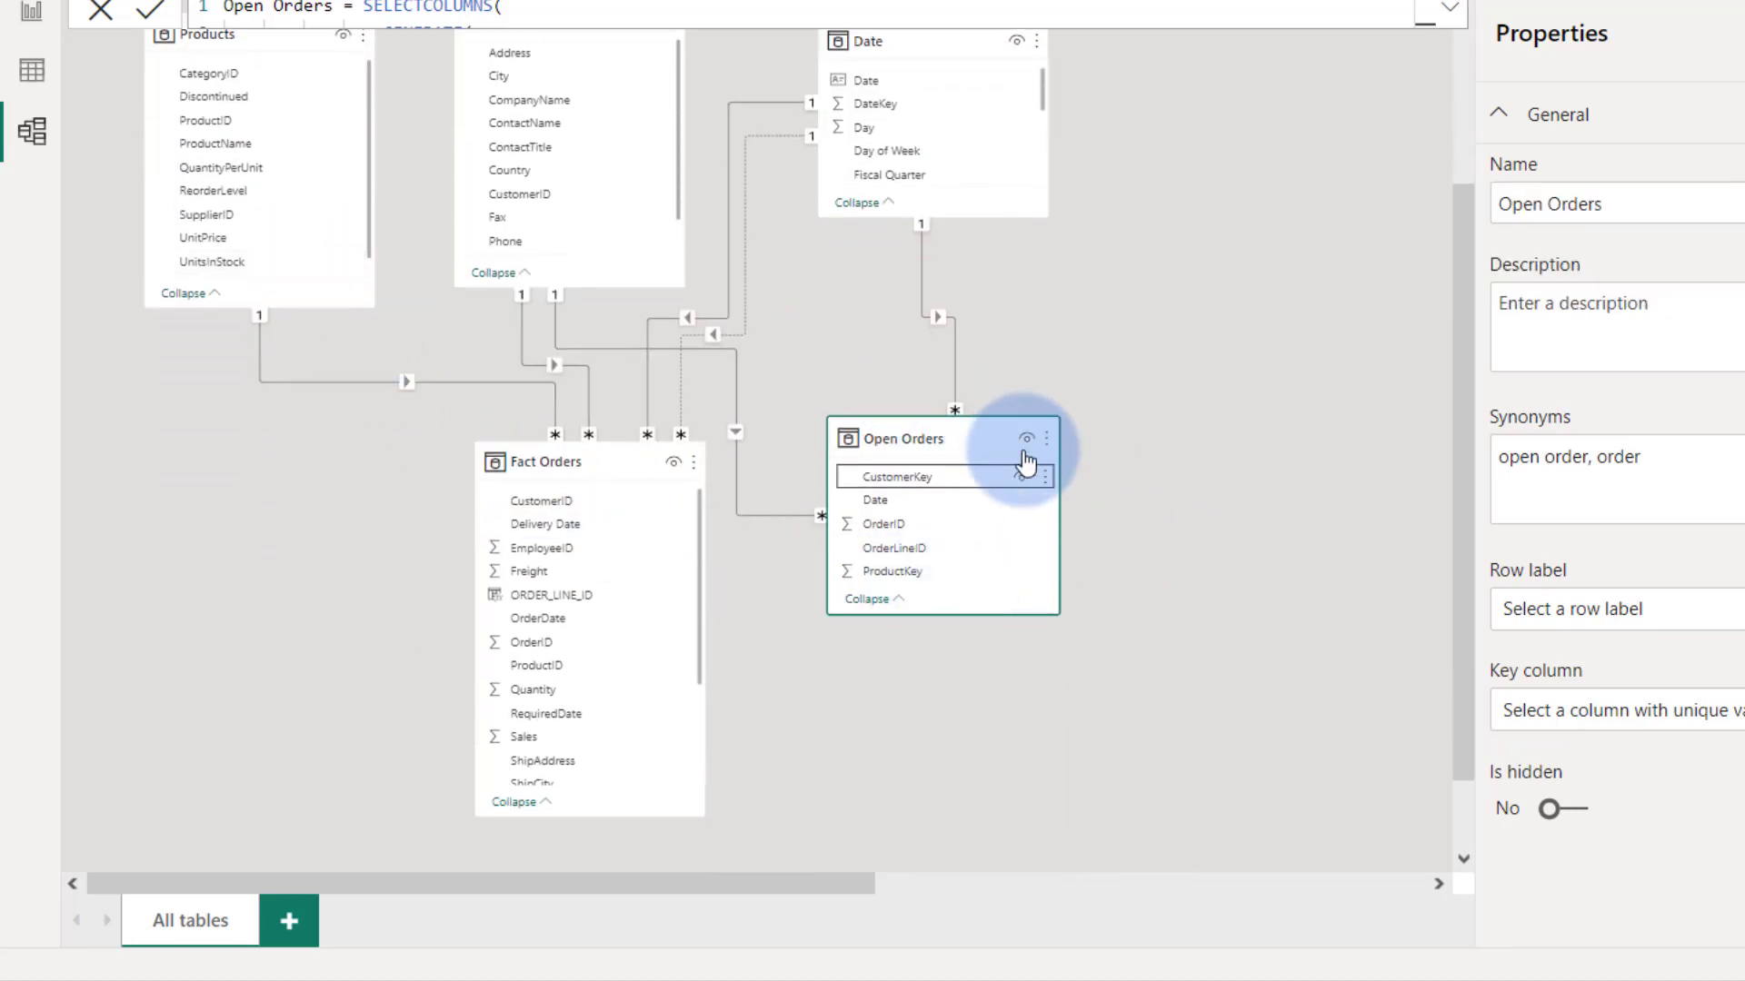
{"action": "left_click_drag", "start_coordinate": [892, 575], "coordinate": [287, 127]}
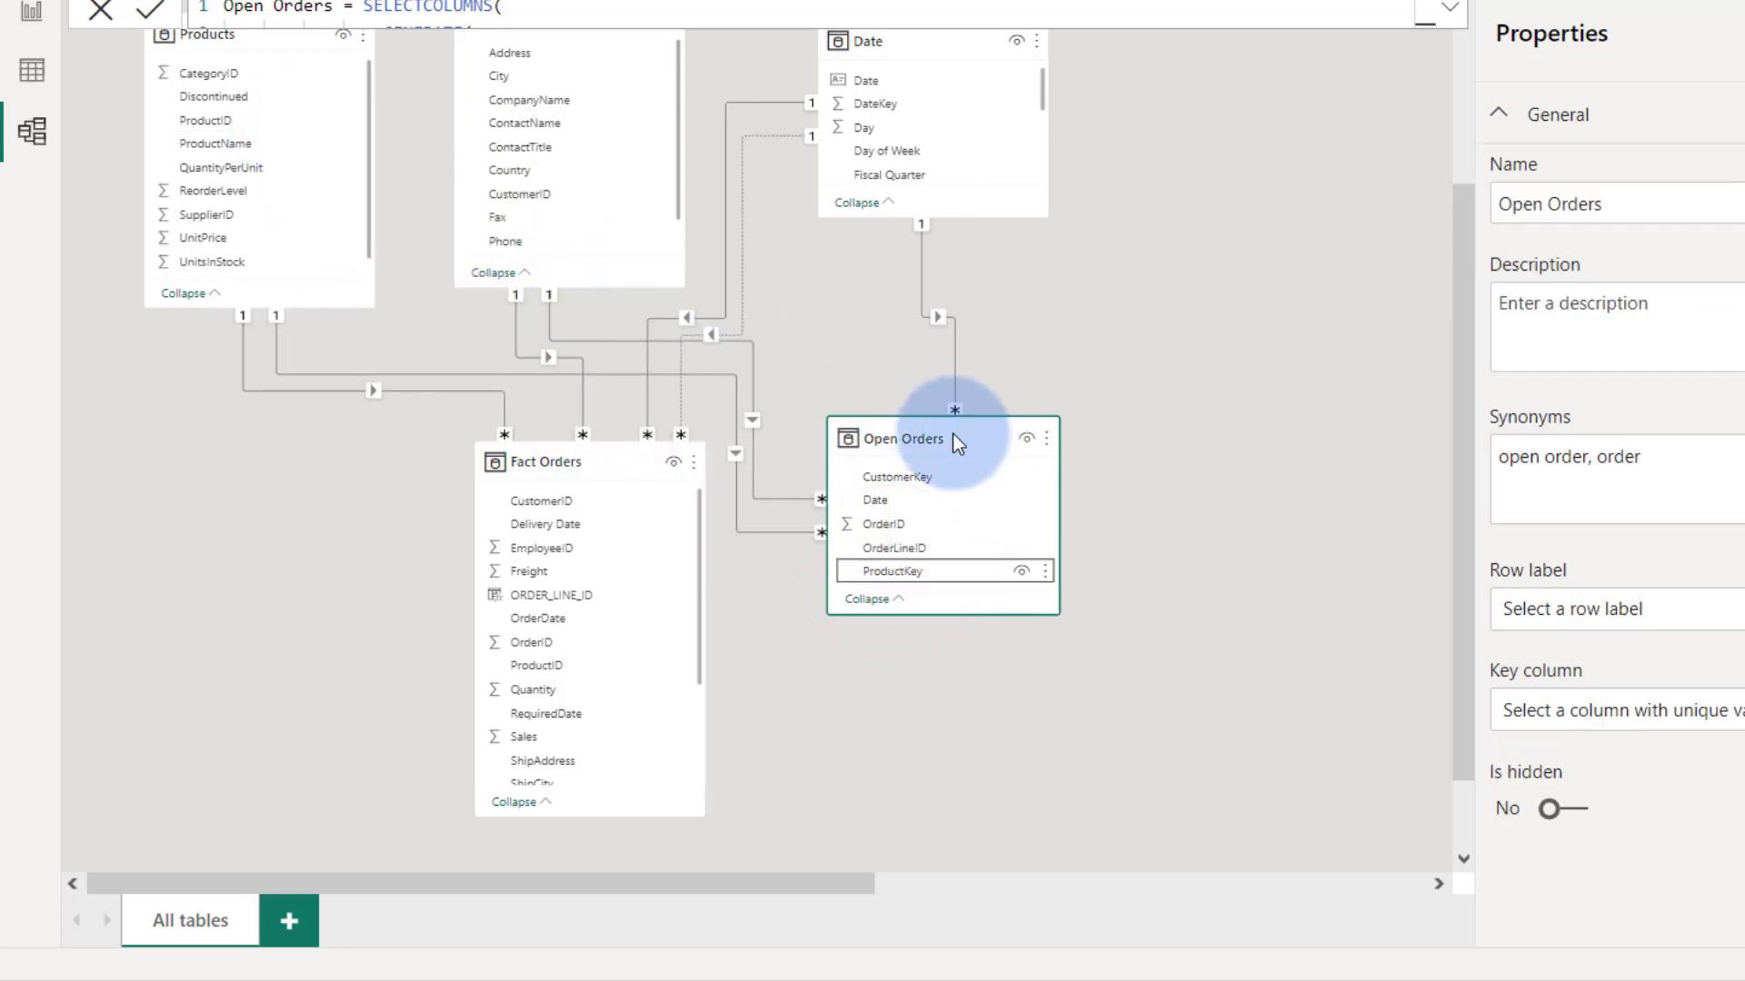
{"action": "left_click_drag", "start_coordinate": [948, 432], "coordinate": [983, 515]}
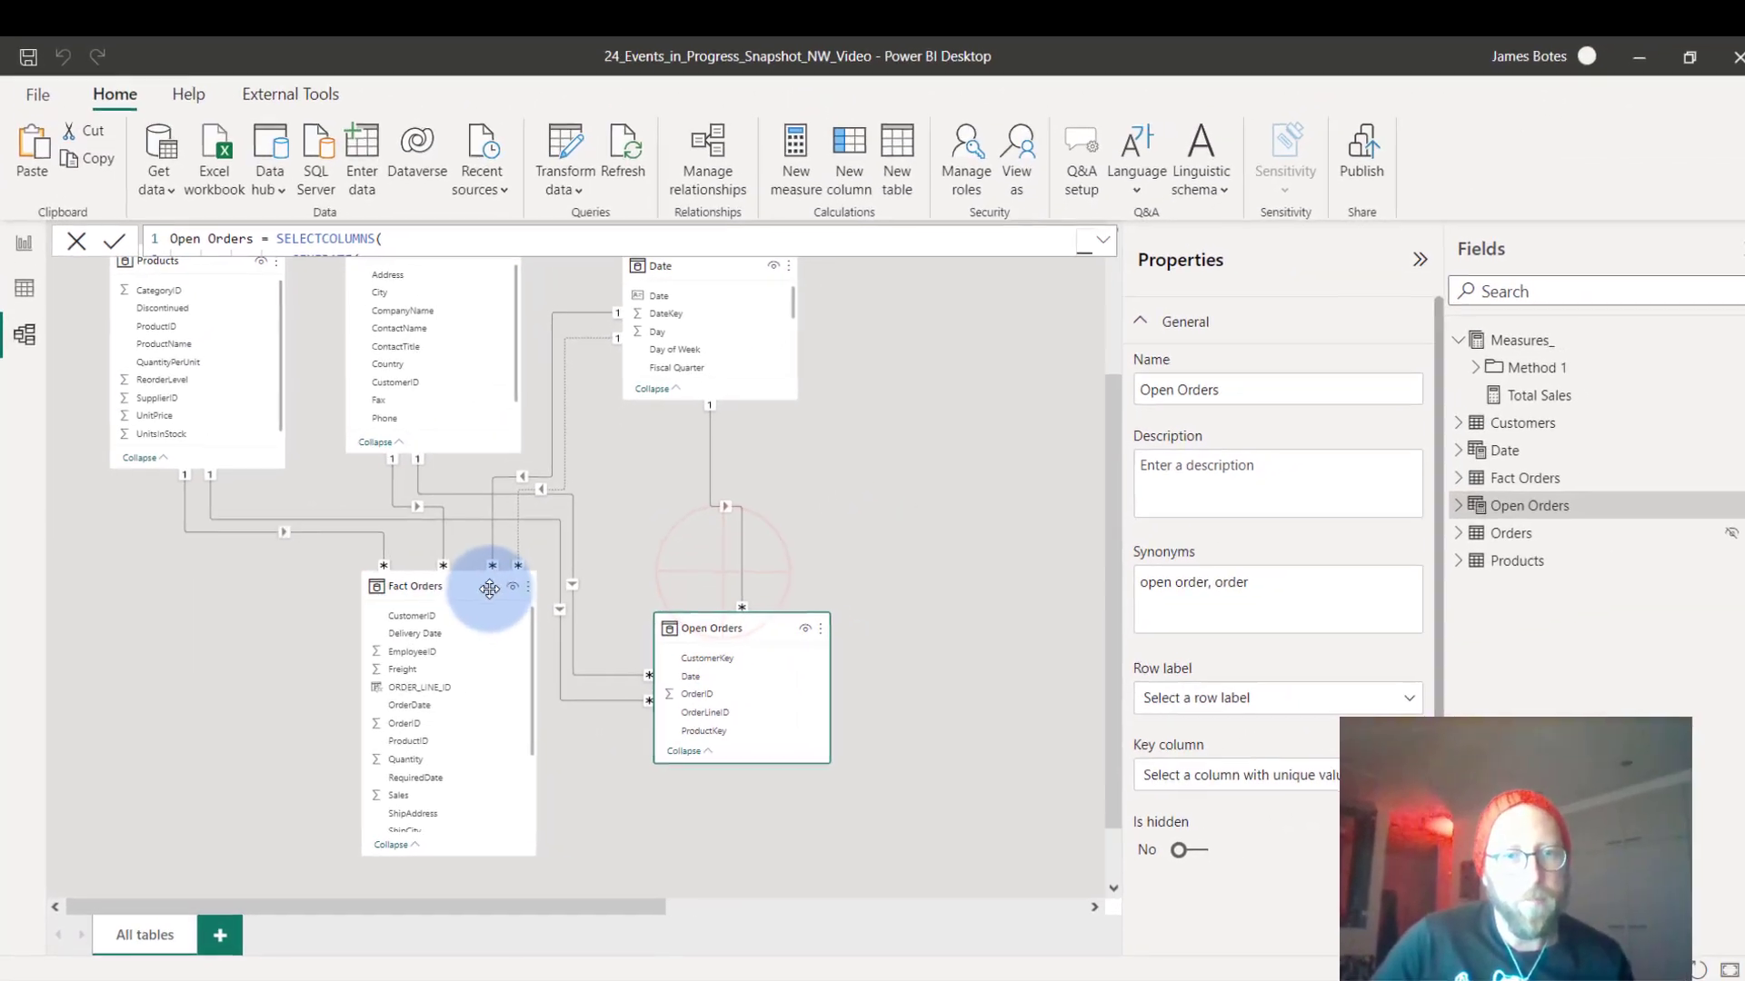
{"action": "left_click_drag", "start_coordinate": [489, 589], "coordinate": [424, 633]}
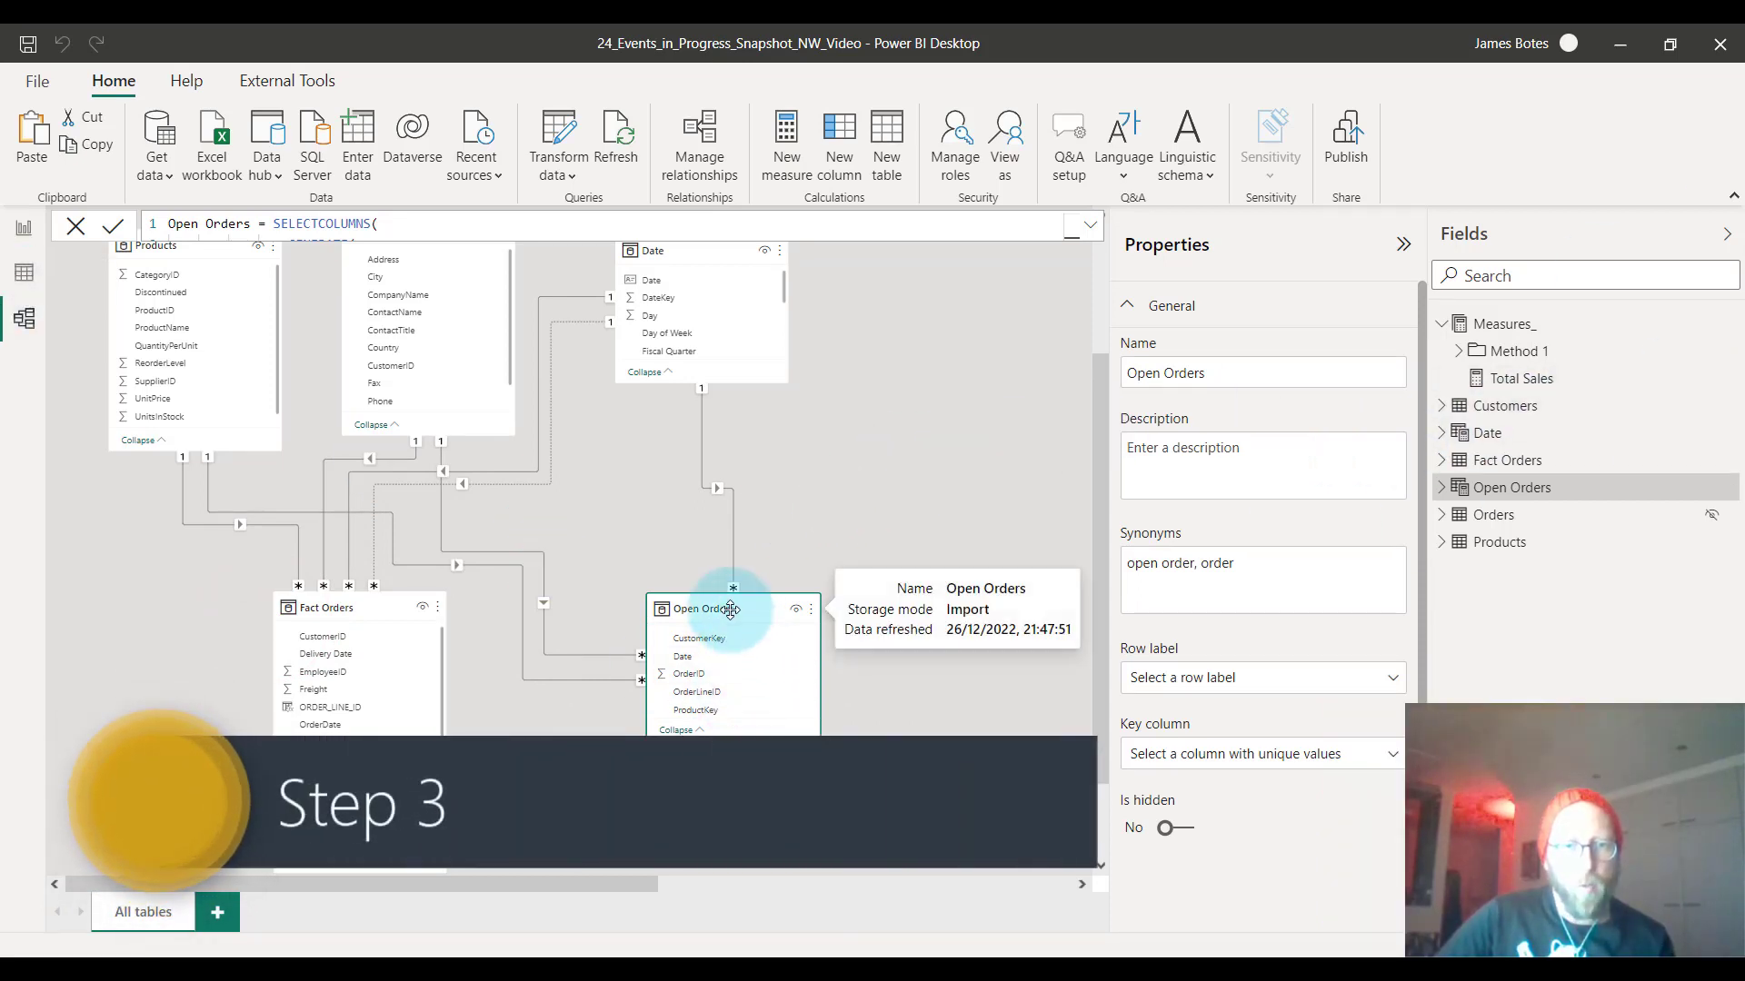
{"action": "left_click", "coordinate": [723, 614]}
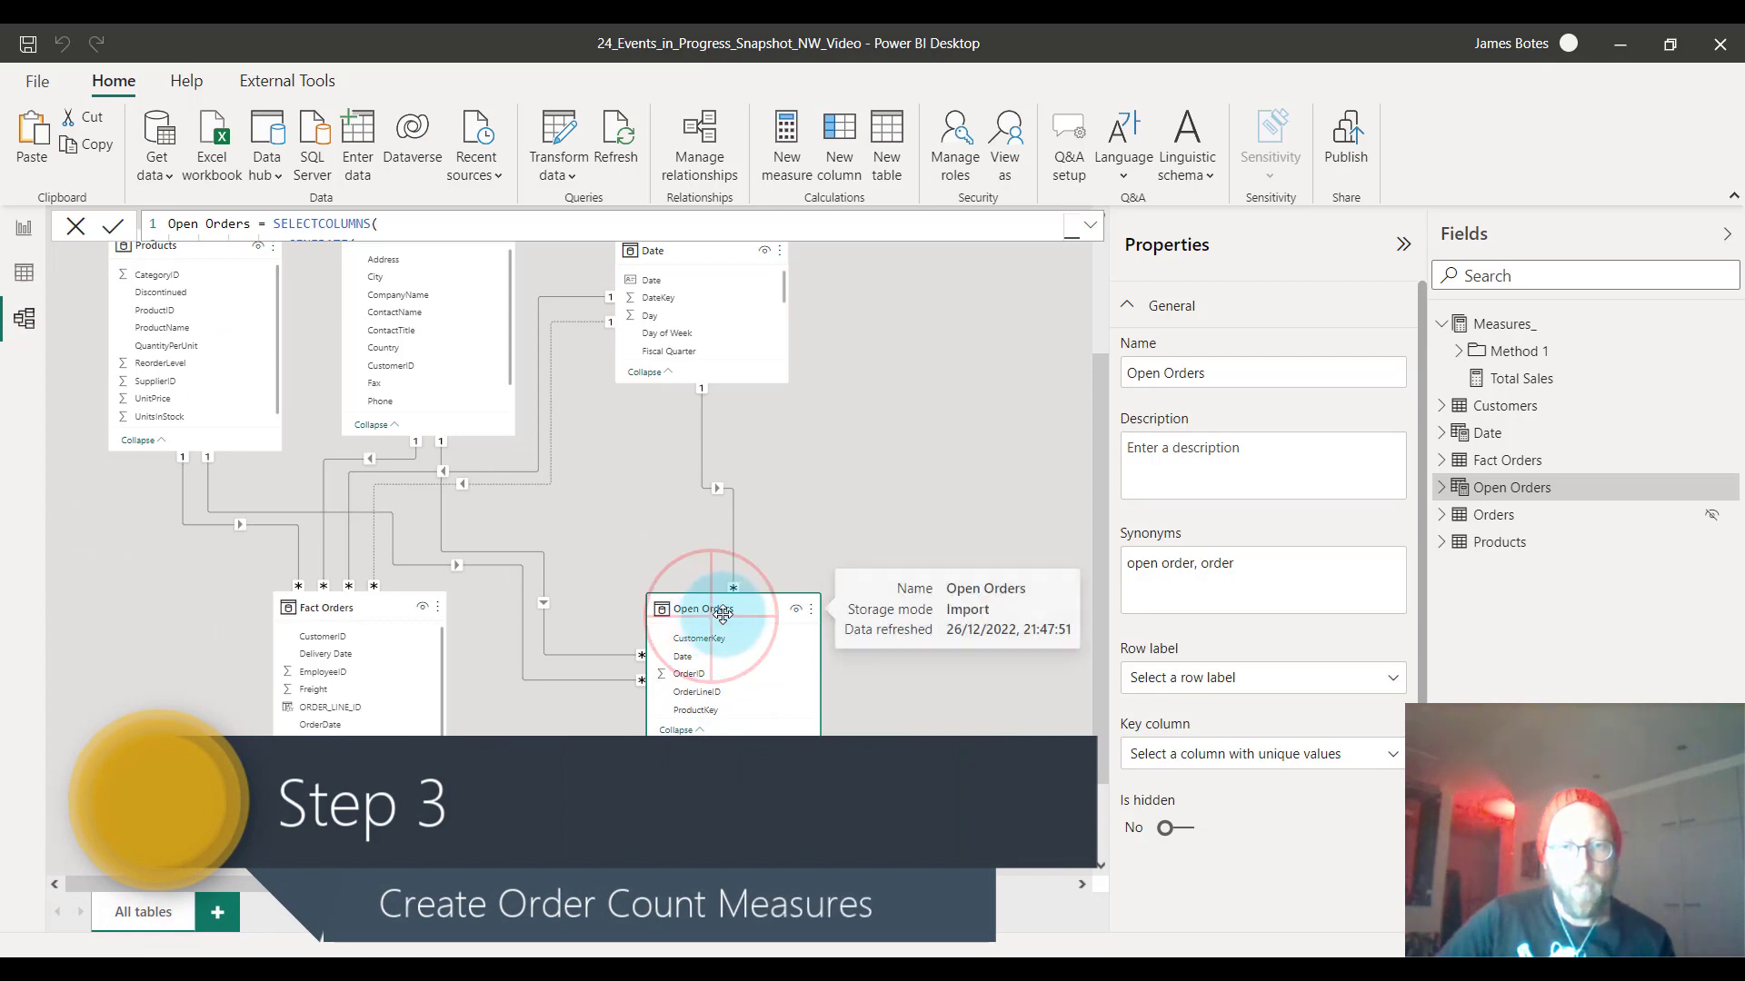
{"action": "left_click_drag", "start_coordinate": [723, 614], "coordinate": [714, 591]}
From the SnapShot Counts report page, create the measure Open Orders All SS = CALCULATE(DISTINCTCOUNT('Open Orders'[OrderID])) in the Measures_ table.
{"action": "left_click", "coordinate": [35, 238]}
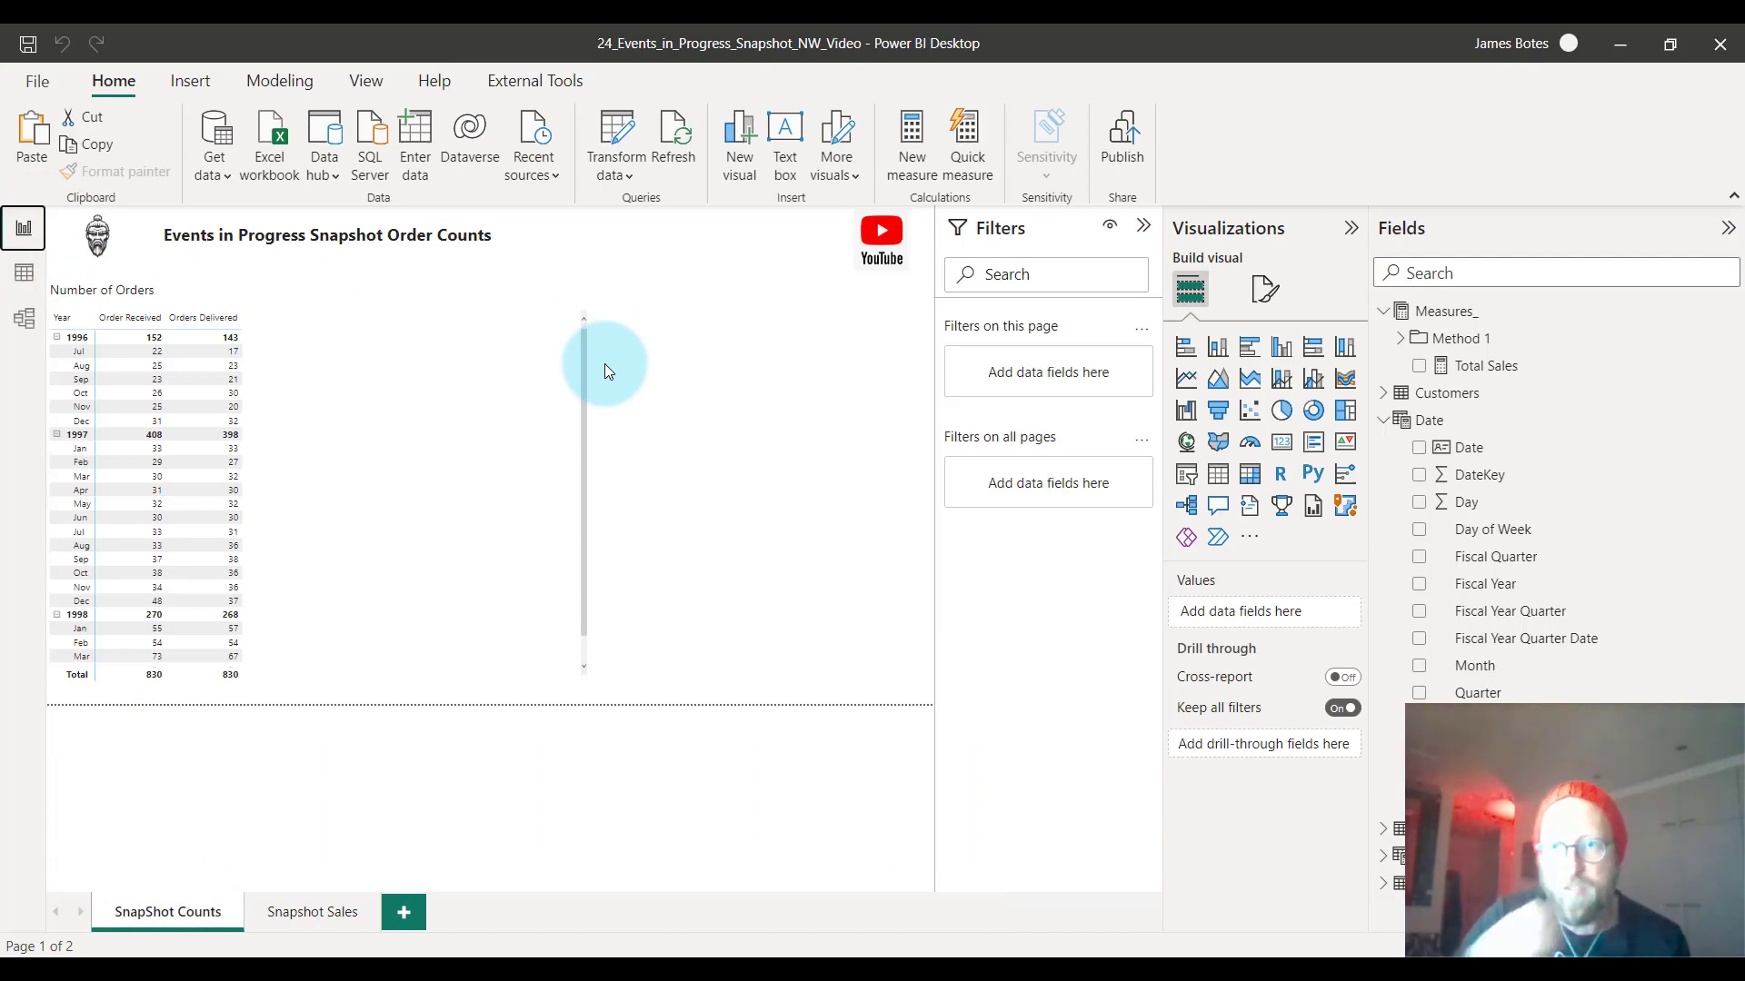
{"action": "left_click", "coordinate": [1459, 311]}
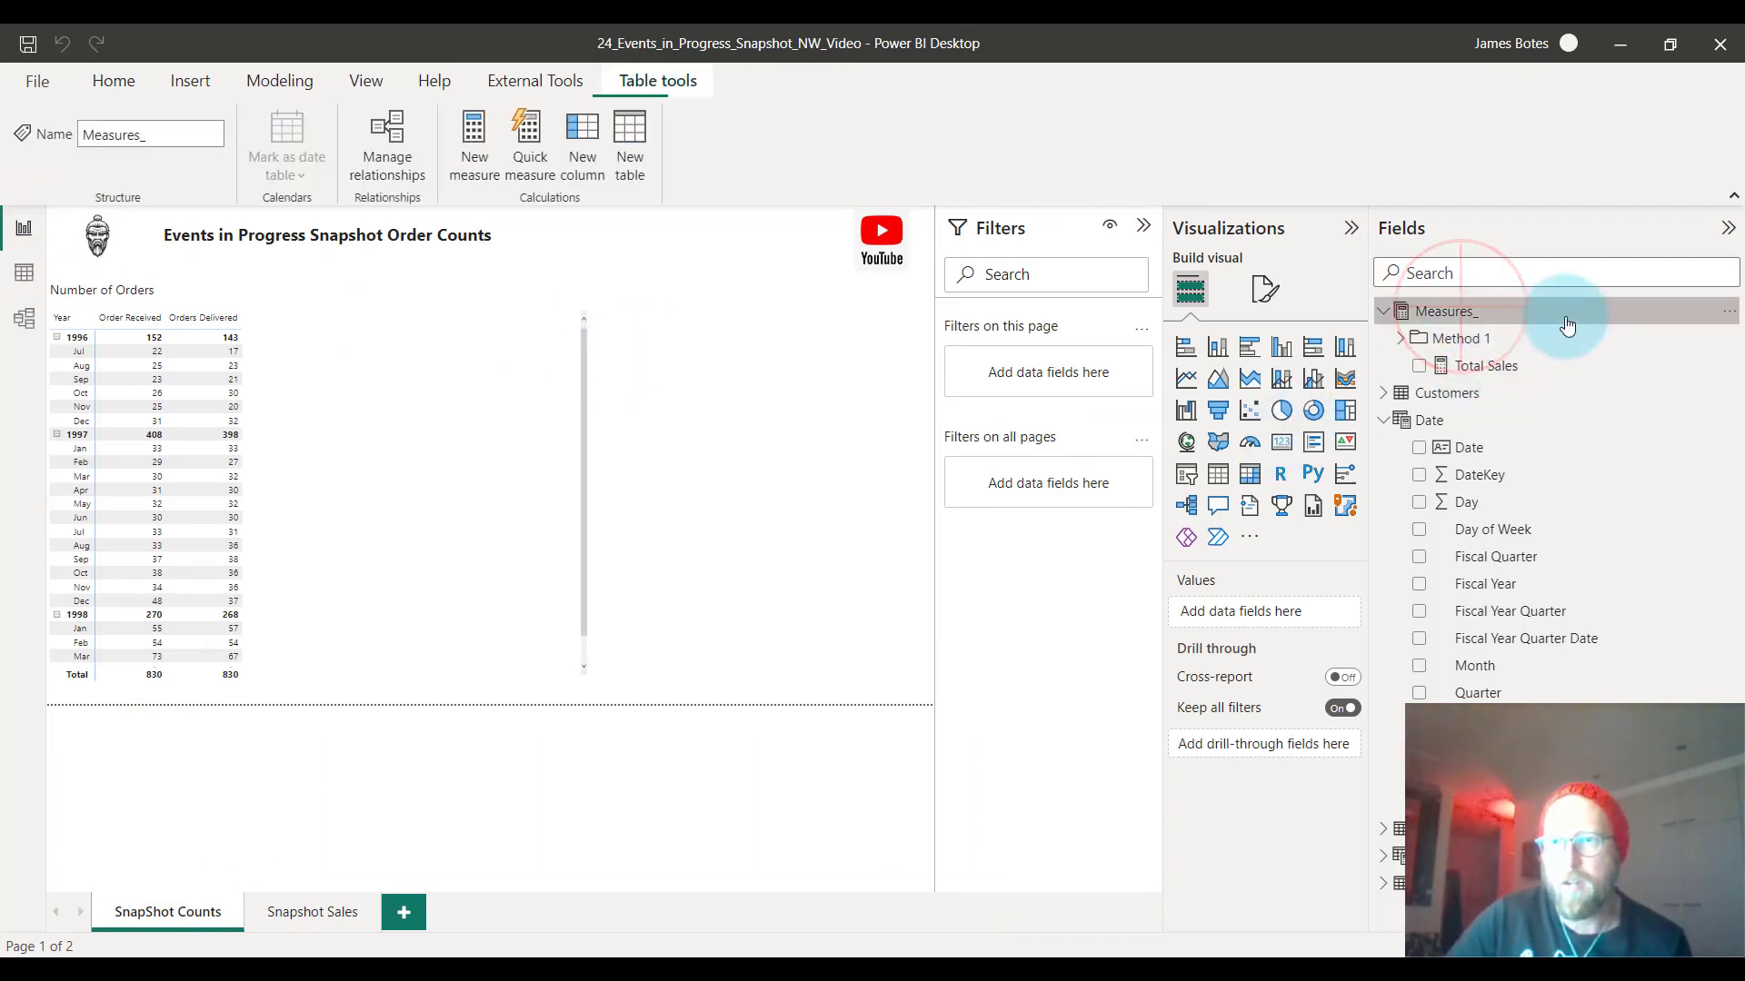
{"action": "left_click", "coordinate": [1726, 311]}
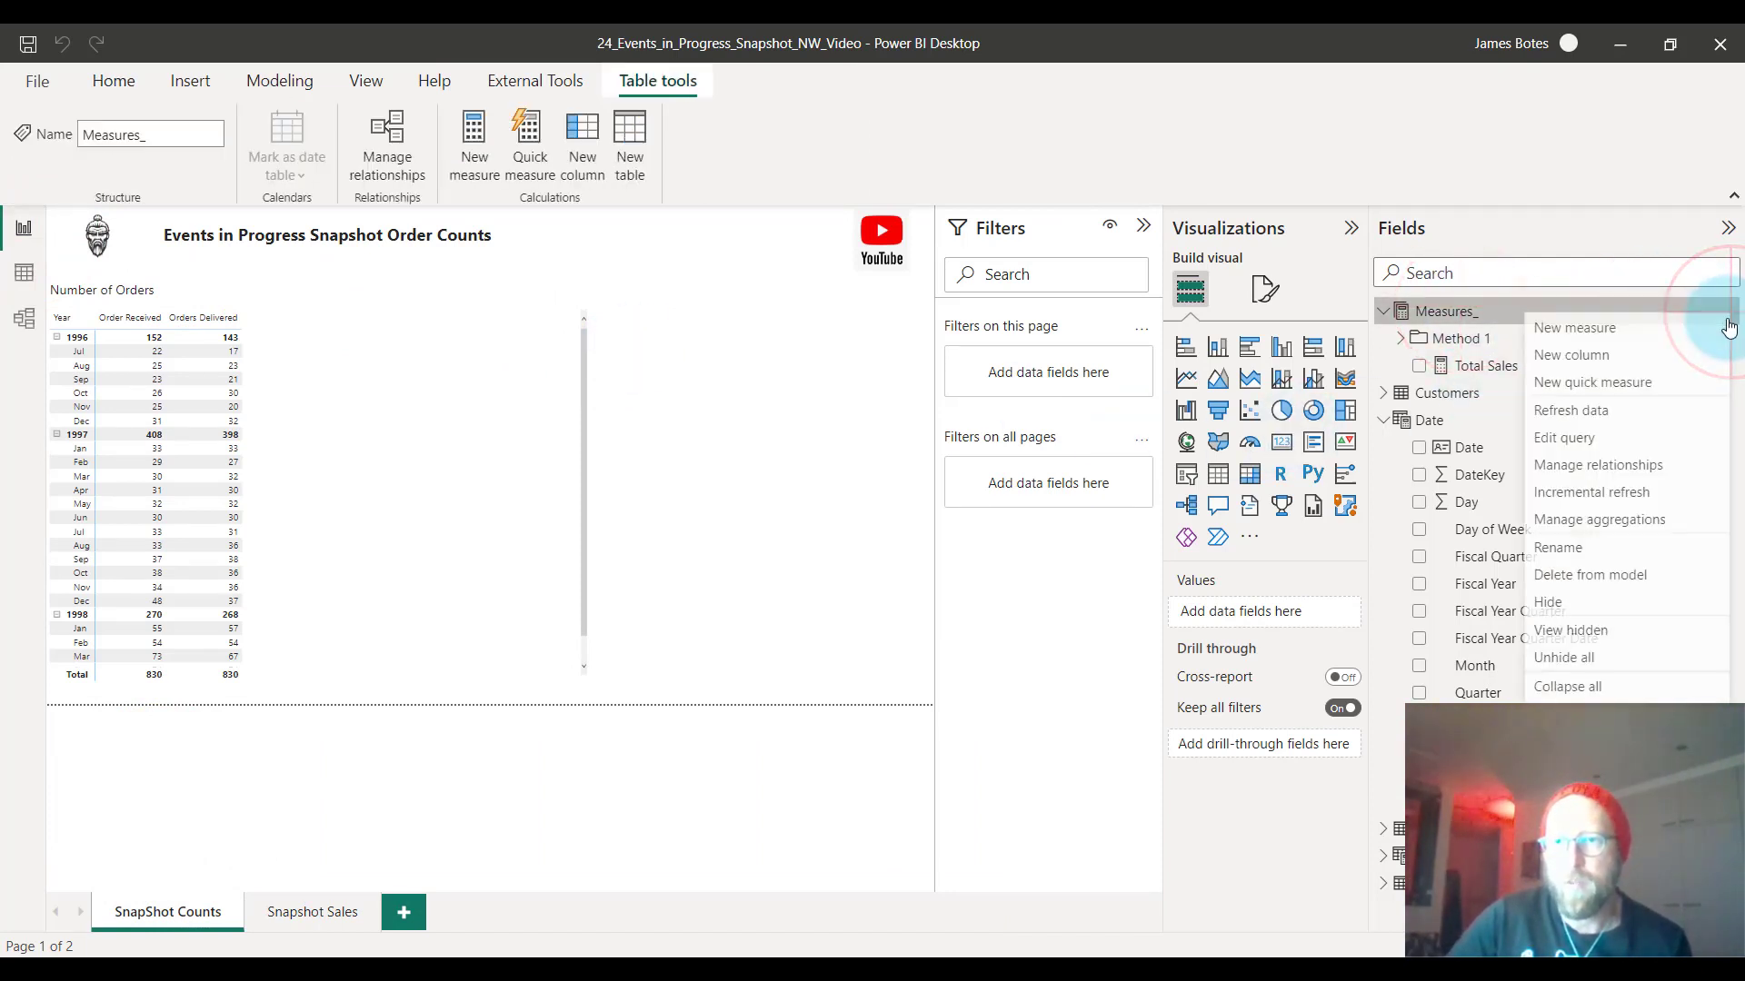
{"action": "left_click", "coordinate": [1626, 335]}
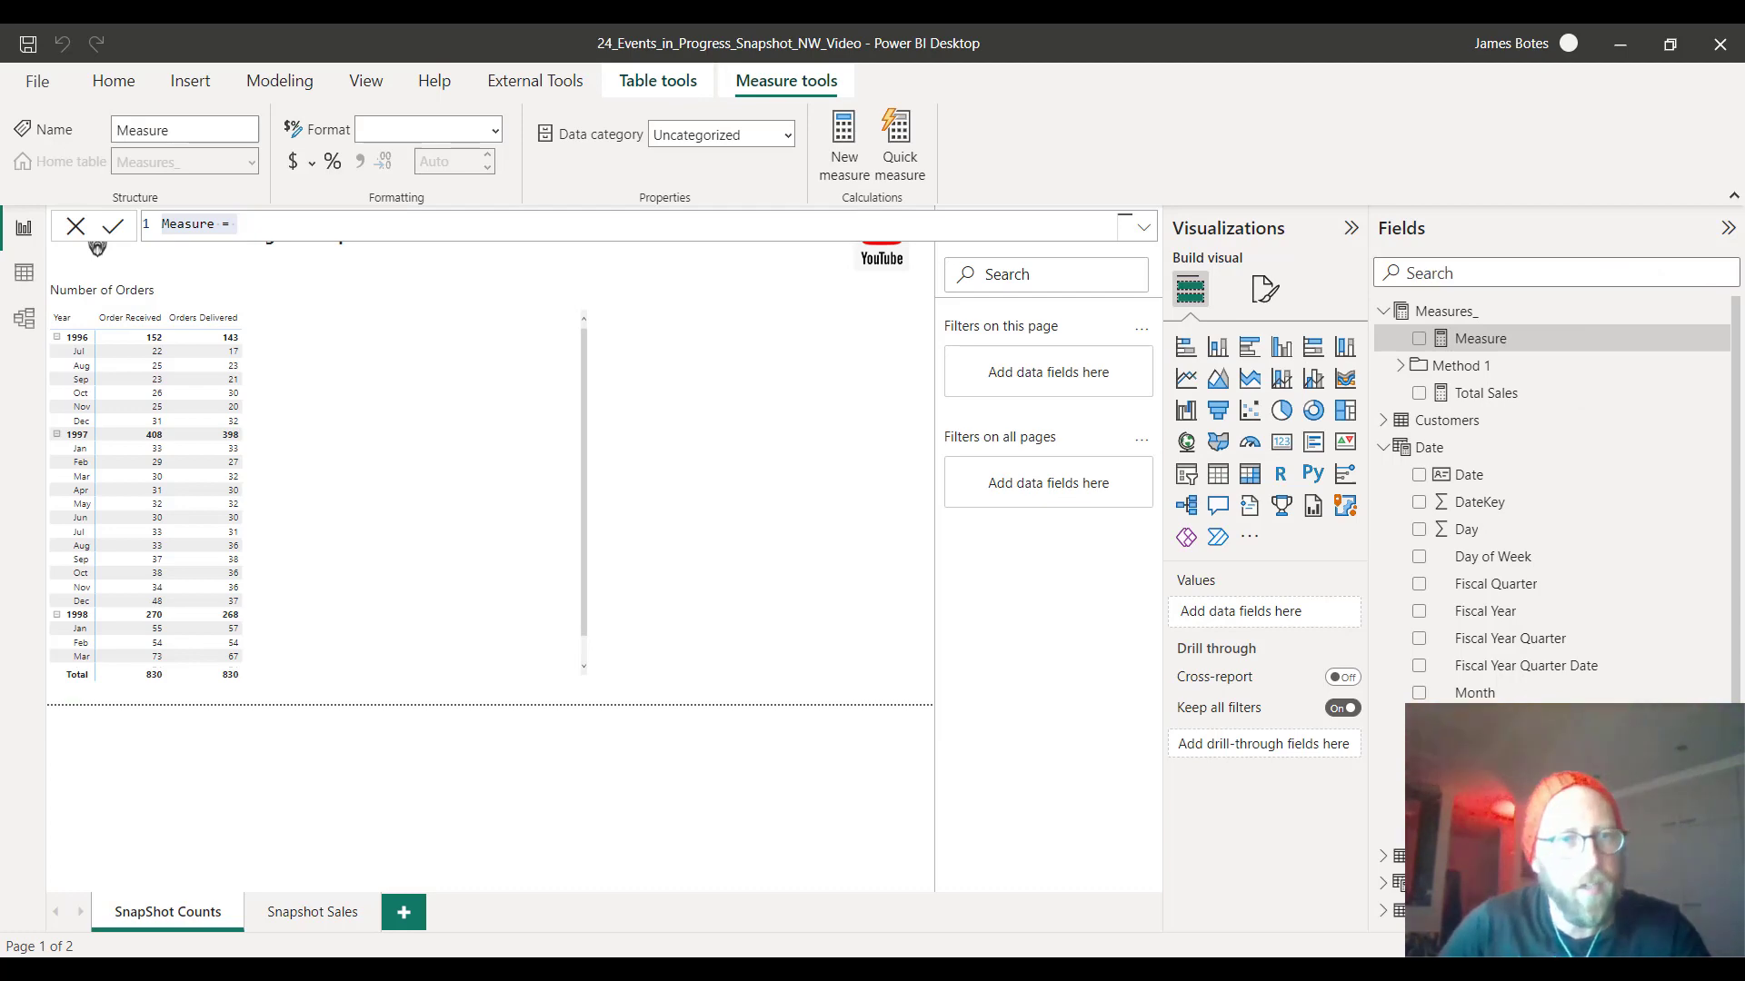
{"action": "left_click", "coordinate": [265, 218]}
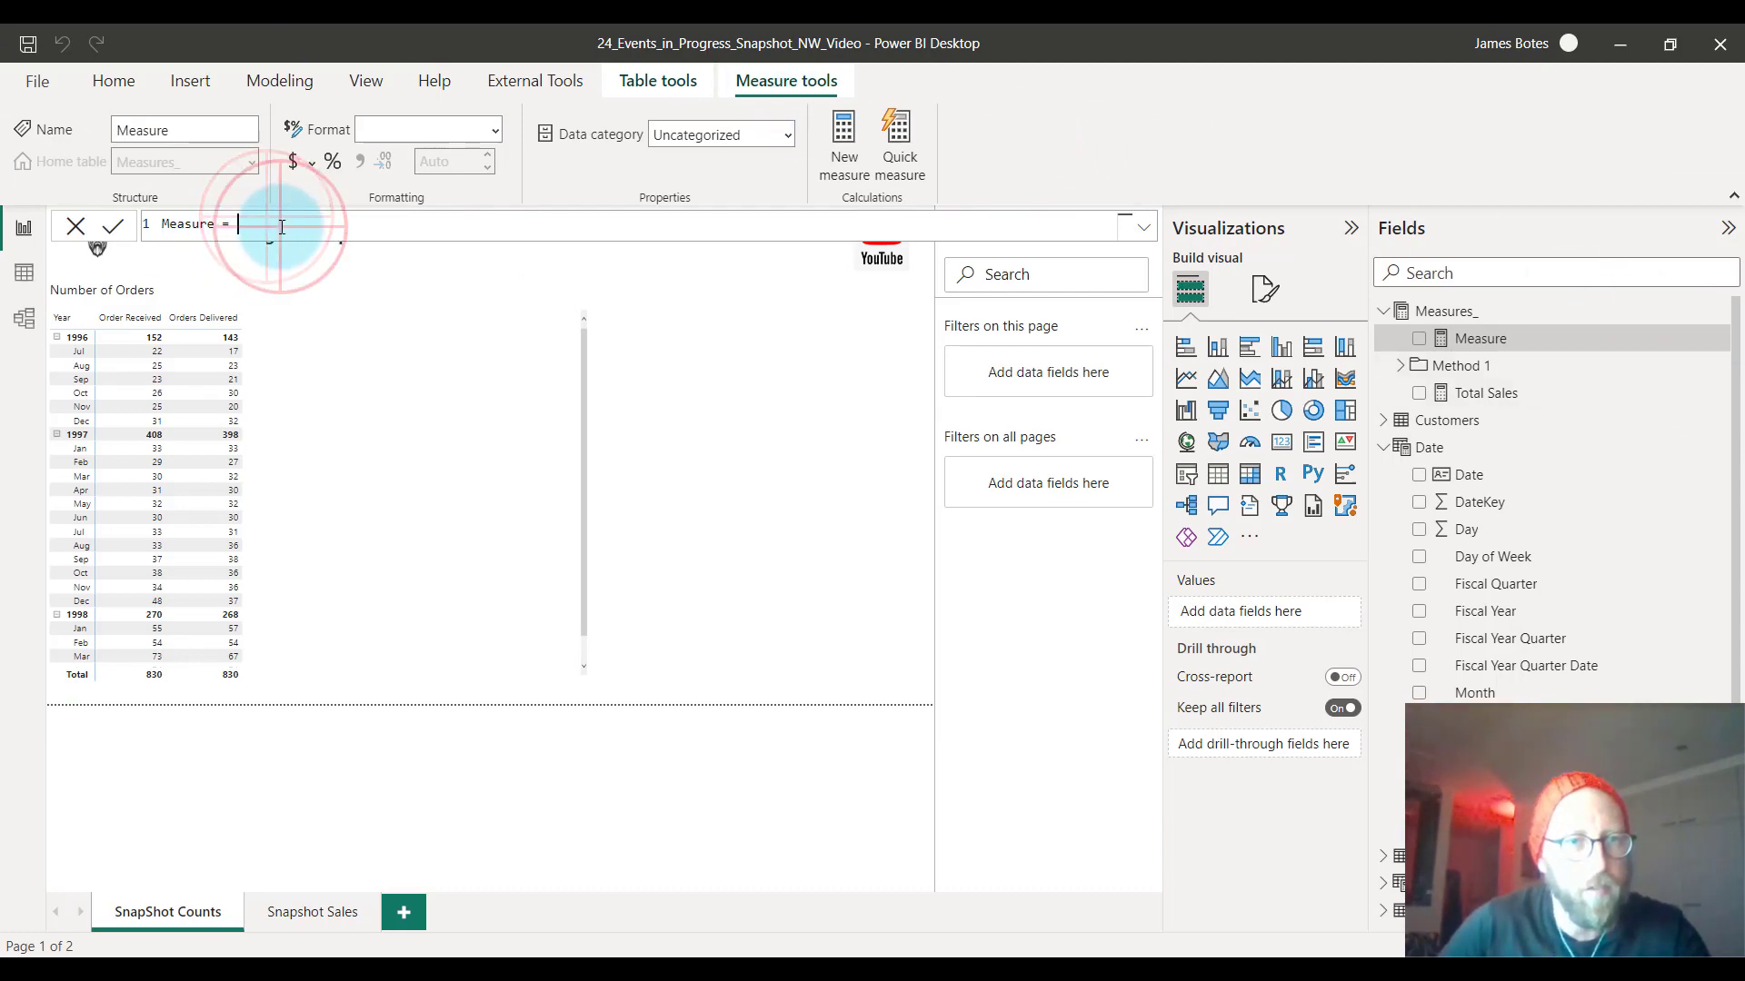
{"action": "key", "text": "ctrl+a"}
{"action": "type", "text": "Open Orders All SS = CALCULATE(DISTINCTCOUNT('Open Orders'[OrderID]))"}
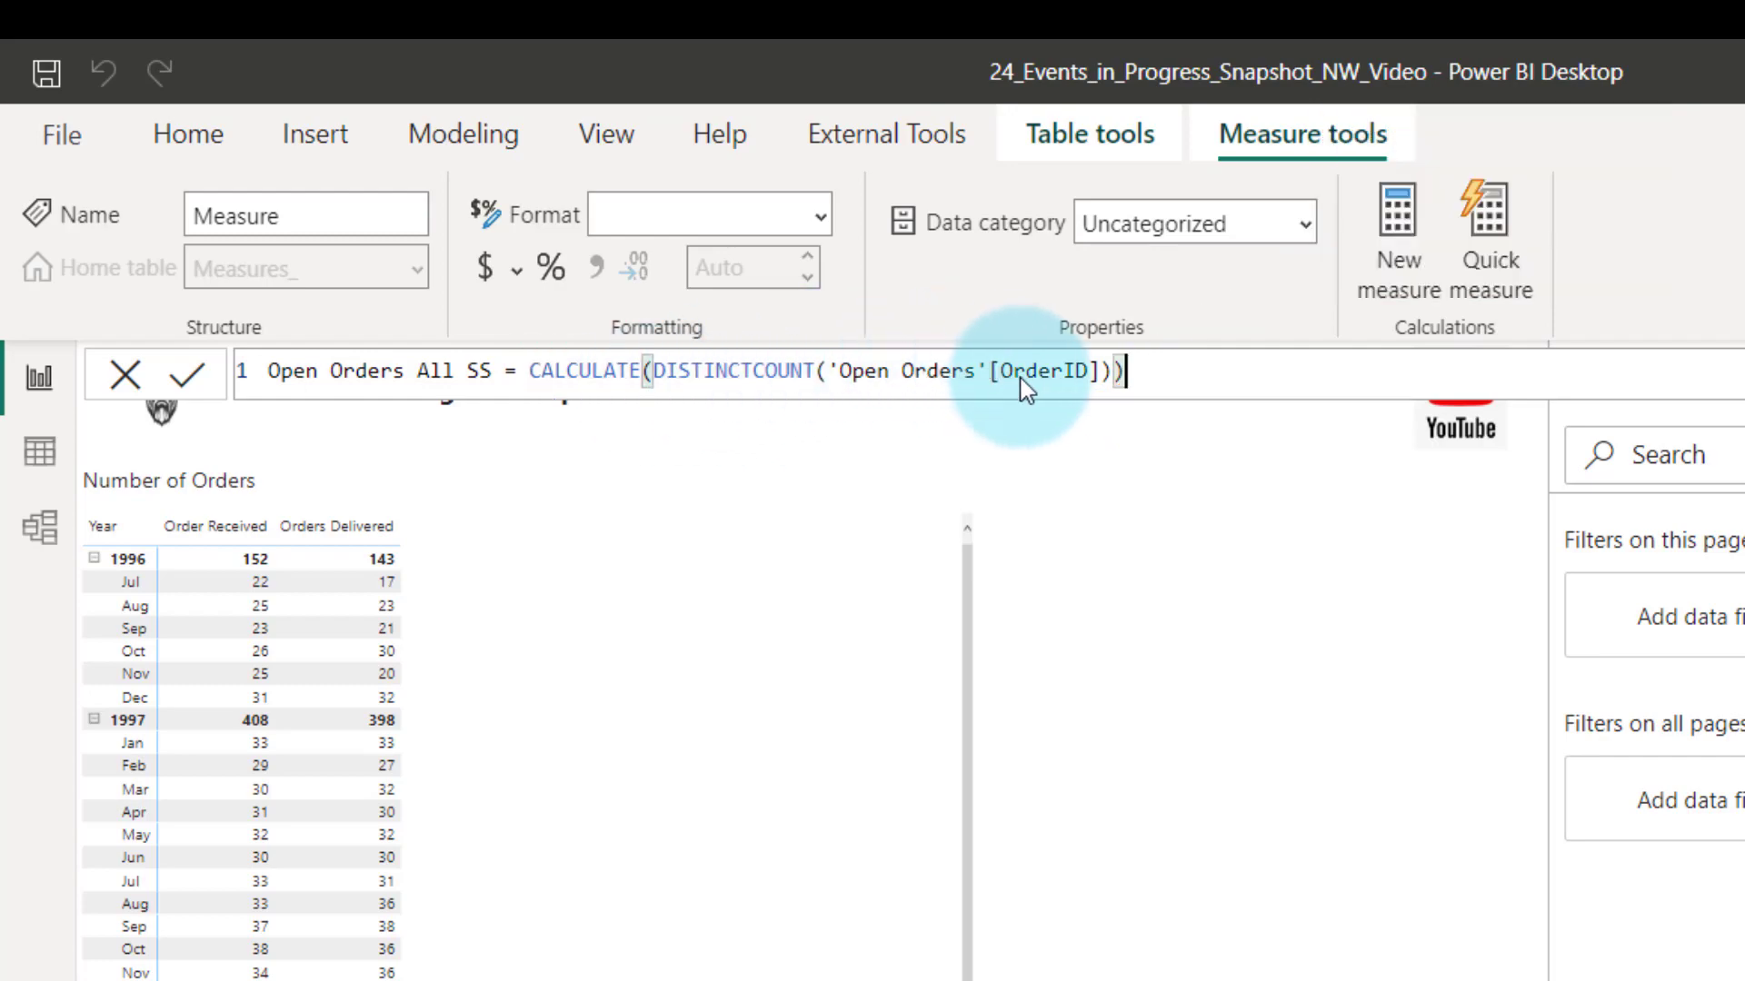
{"action": "left_click", "coordinate": [188, 374]}
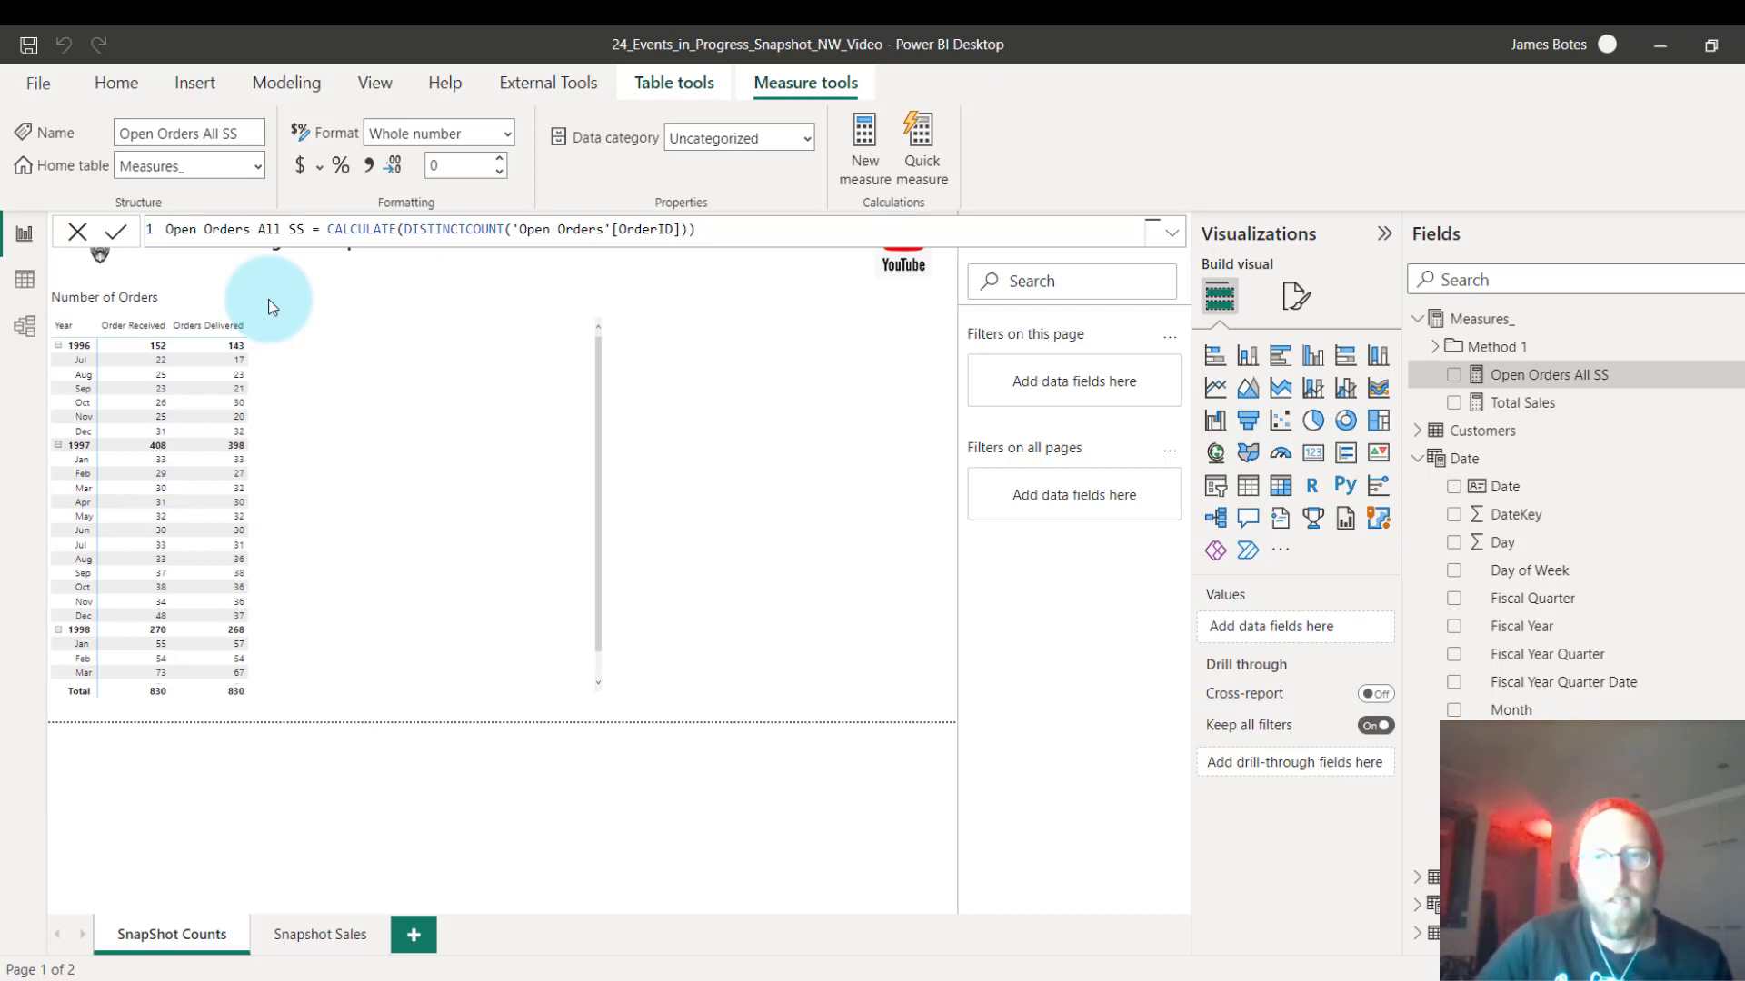
Add the Open Orders All SS measure to the values of the Number of Orders matrix.
{"action": "mouse_move", "coordinate": [1563, 376]}
{"action": "left_mouse_down"}
{"action": "mouse_move", "coordinate": [1546, 428]}
{"action": "mouse_move", "coordinate": [1590, 380]}
{"action": "mouse_move", "coordinate": [1439, 565]}
{"action": "mouse_move", "coordinate": [1342, 856]}
{"action": "left_mouse_up"}
{"action": "left_click", "coordinate": [407, 452]}
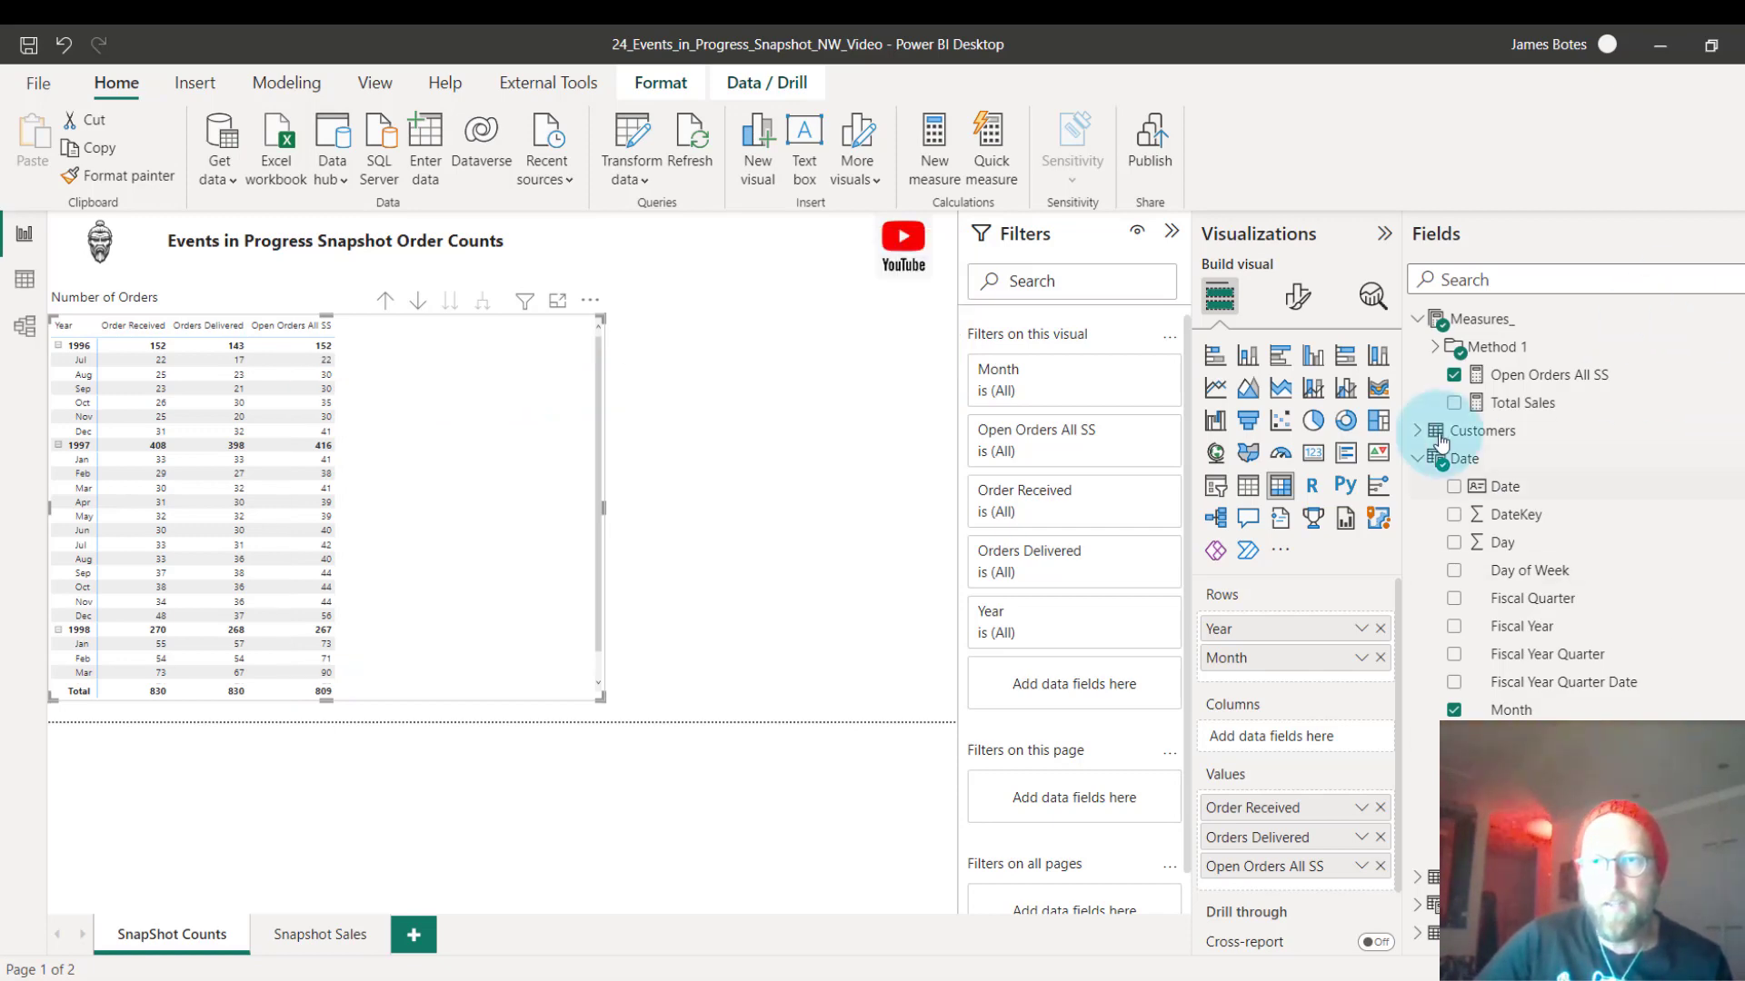
Create the measure Rows Open Orders SS = DISTINCTCOUNT('Open Orders'[OrderID]) in the Measures_ table.
{"action": "left_click", "coordinate": [1481, 319]}
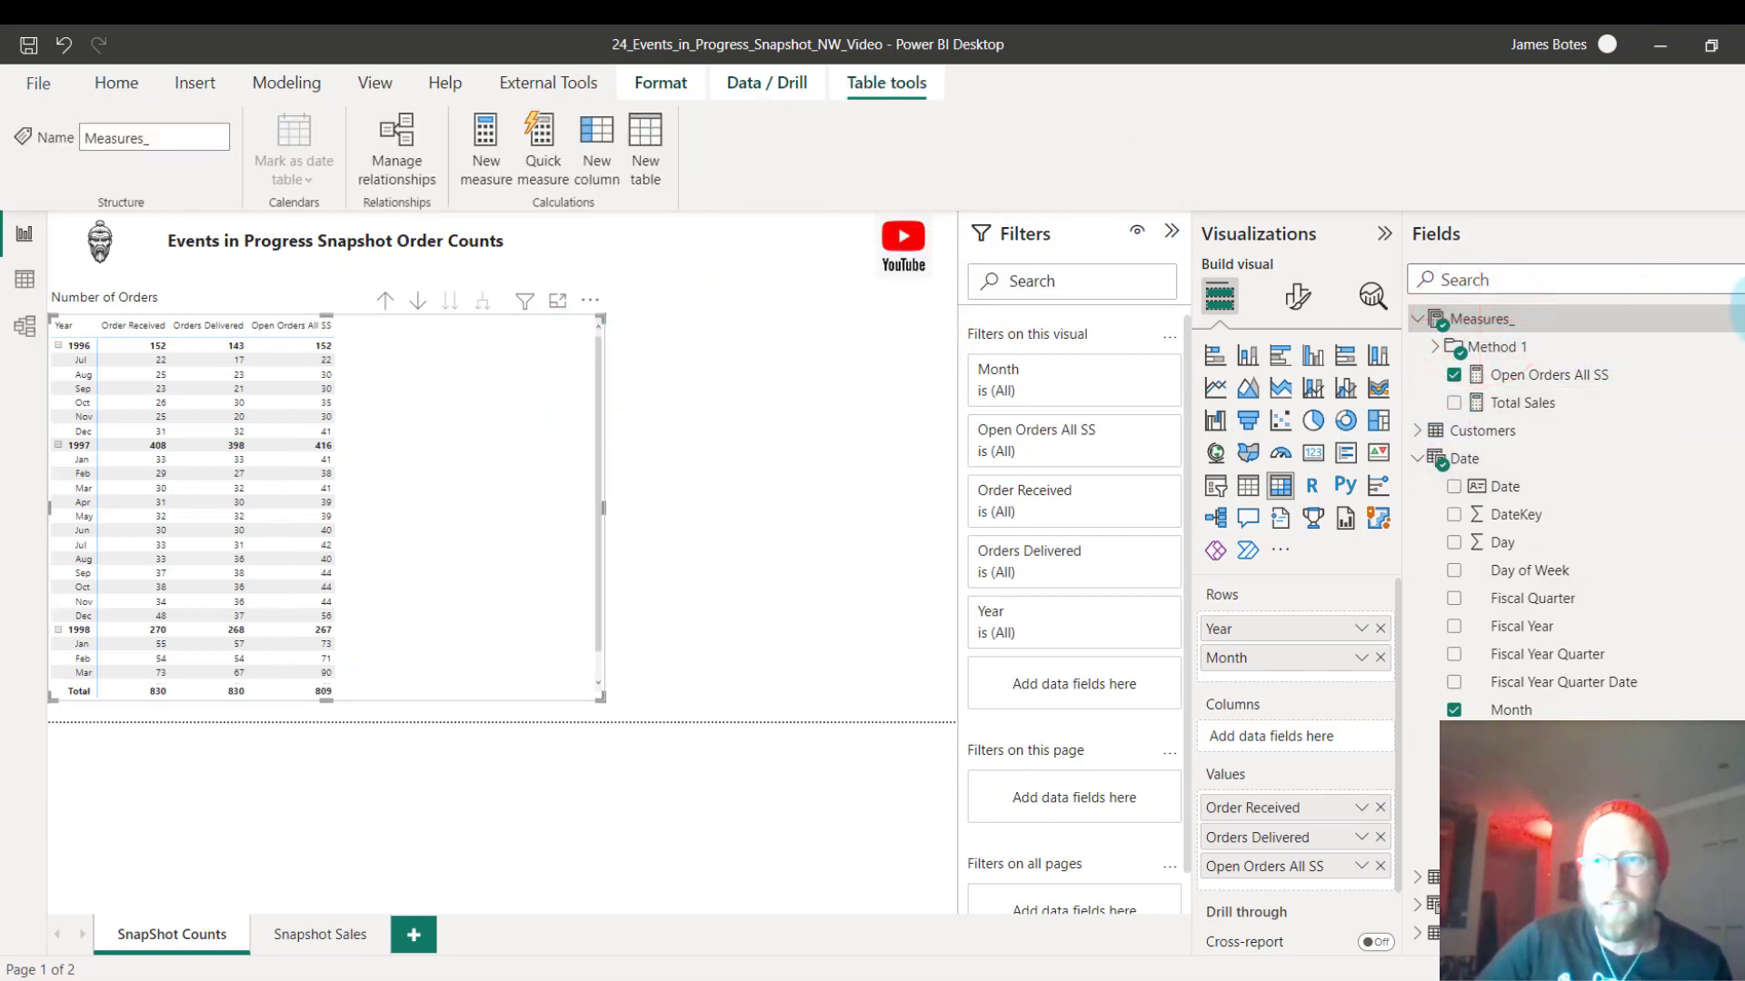
{"action": "left_click", "coordinate": [1733, 319]}
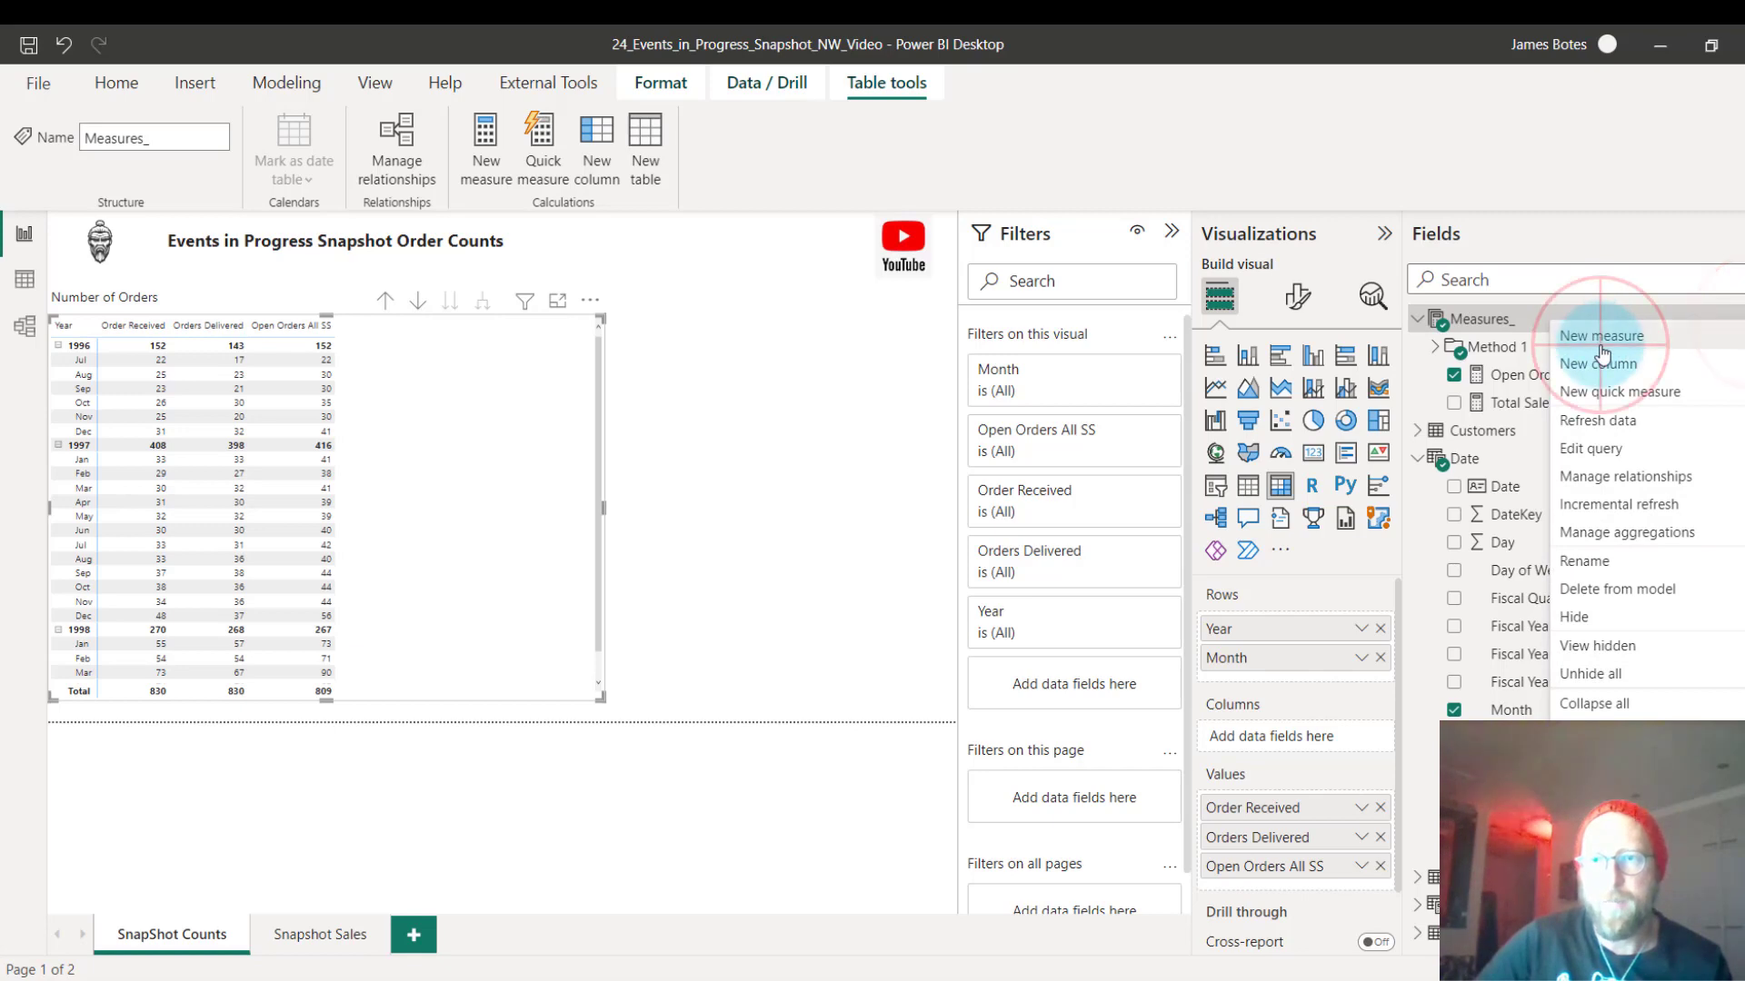
{"action": "left_click", "coordinate": [1601, 343]}
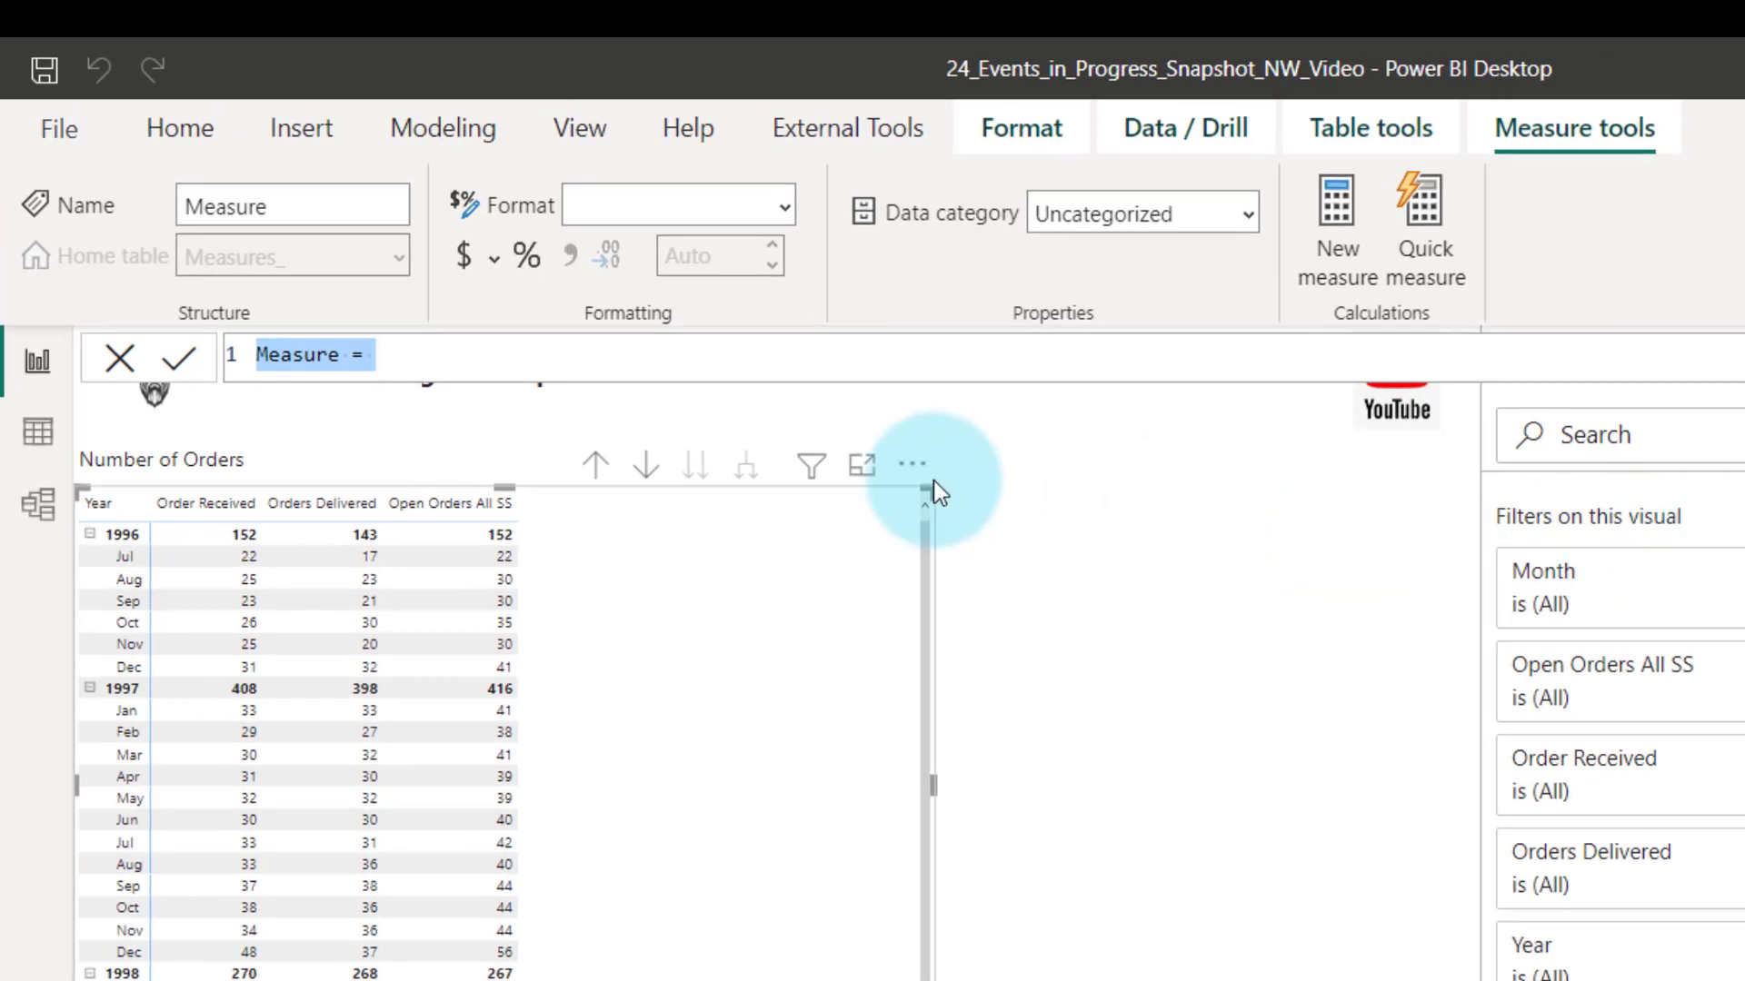
{"action": "left_click", "coordinate": [396, 352]}
{"action": "left_click_drag", "start_coordinate": [419, 357], "coordinate": [210, 348]}
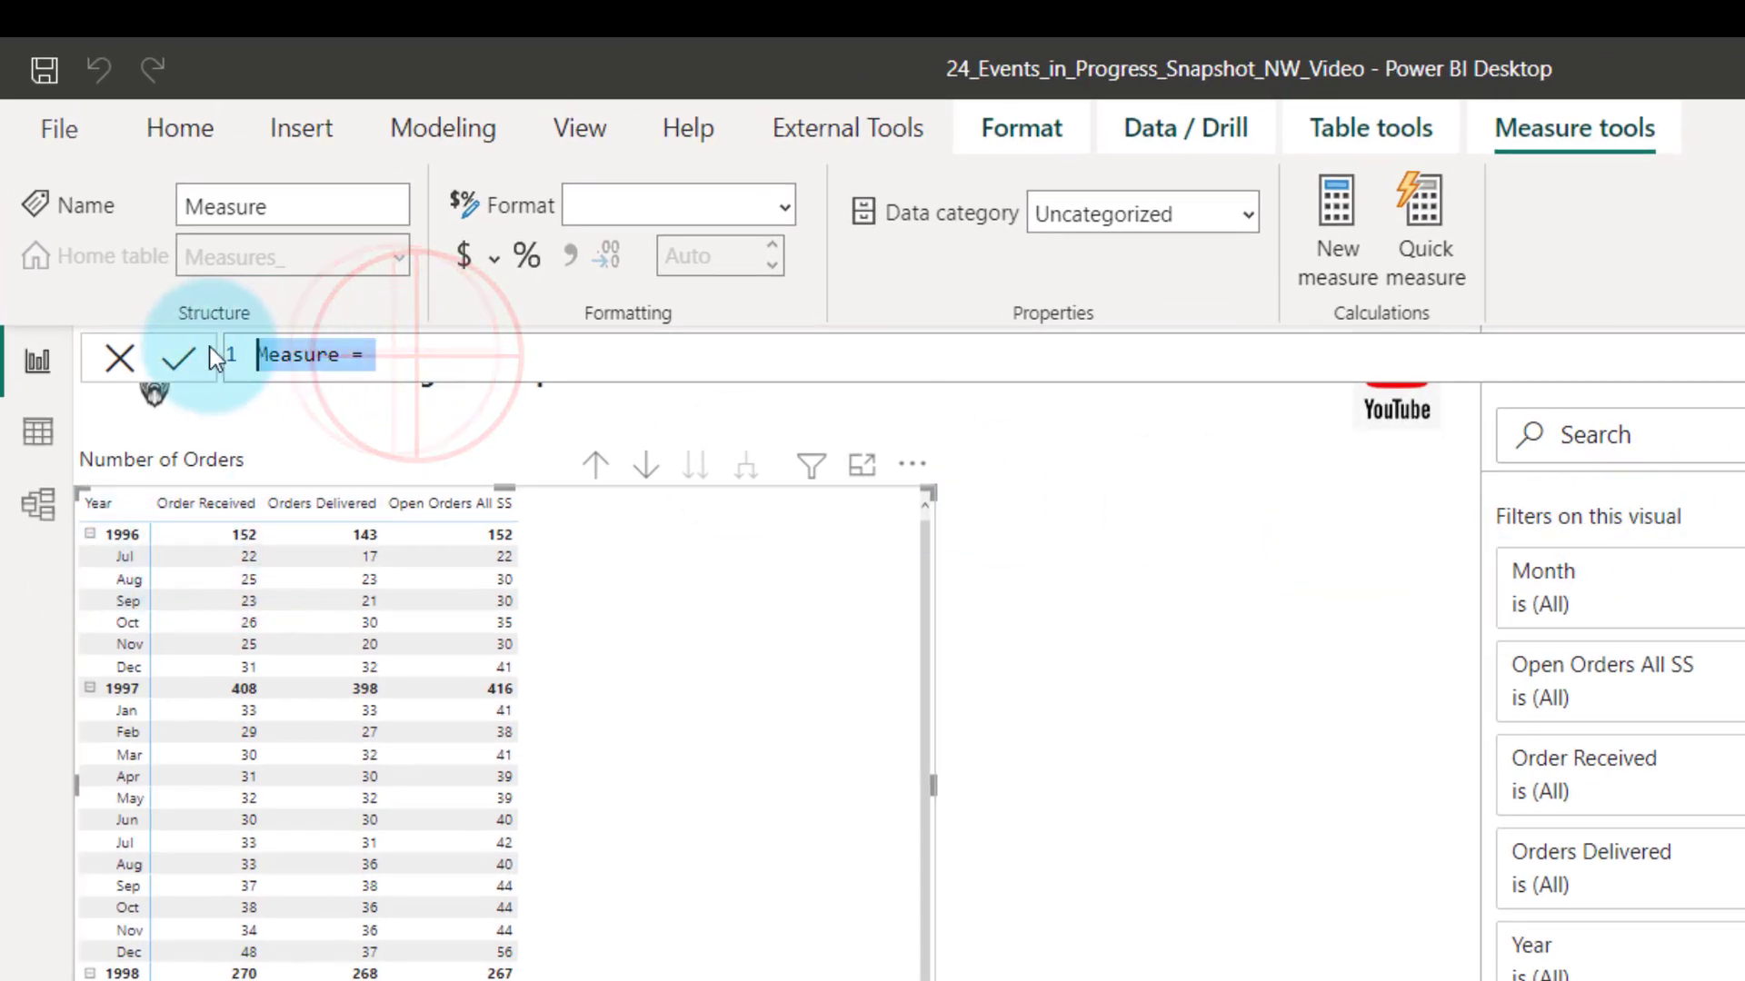
{"action": "type", "text": "Rows Open Orders SS = DISTINCTCOUNT('Open Orders'[OrderID])"}
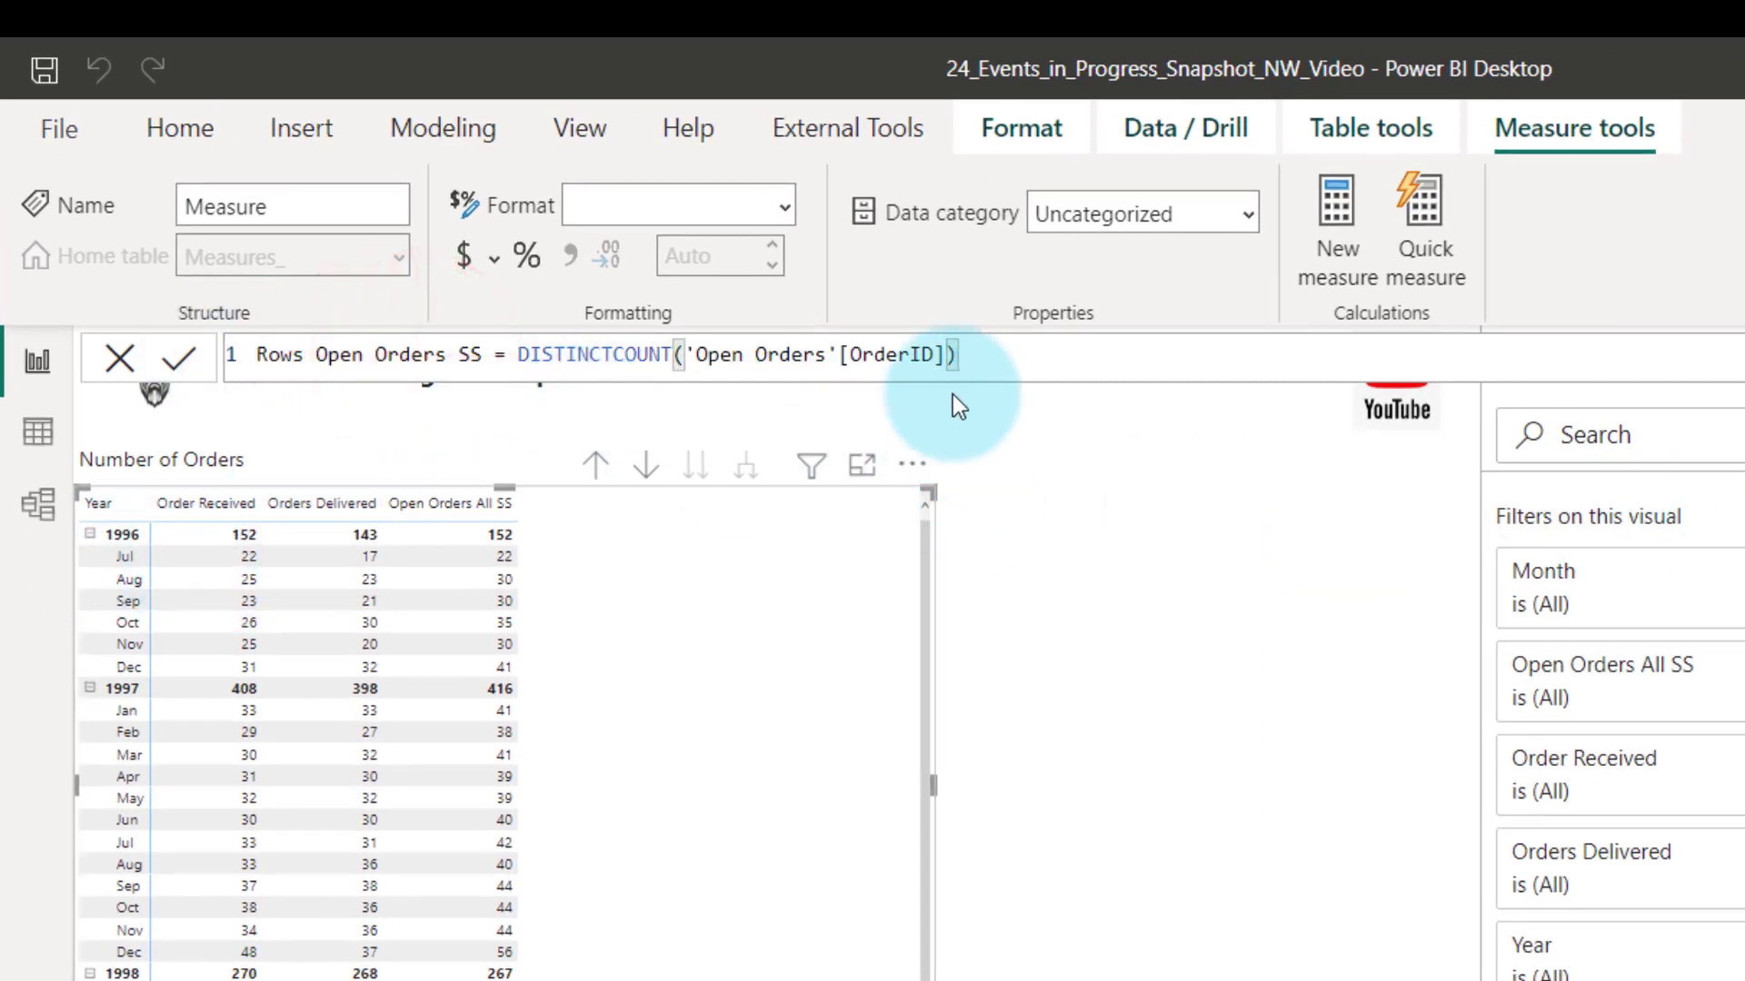
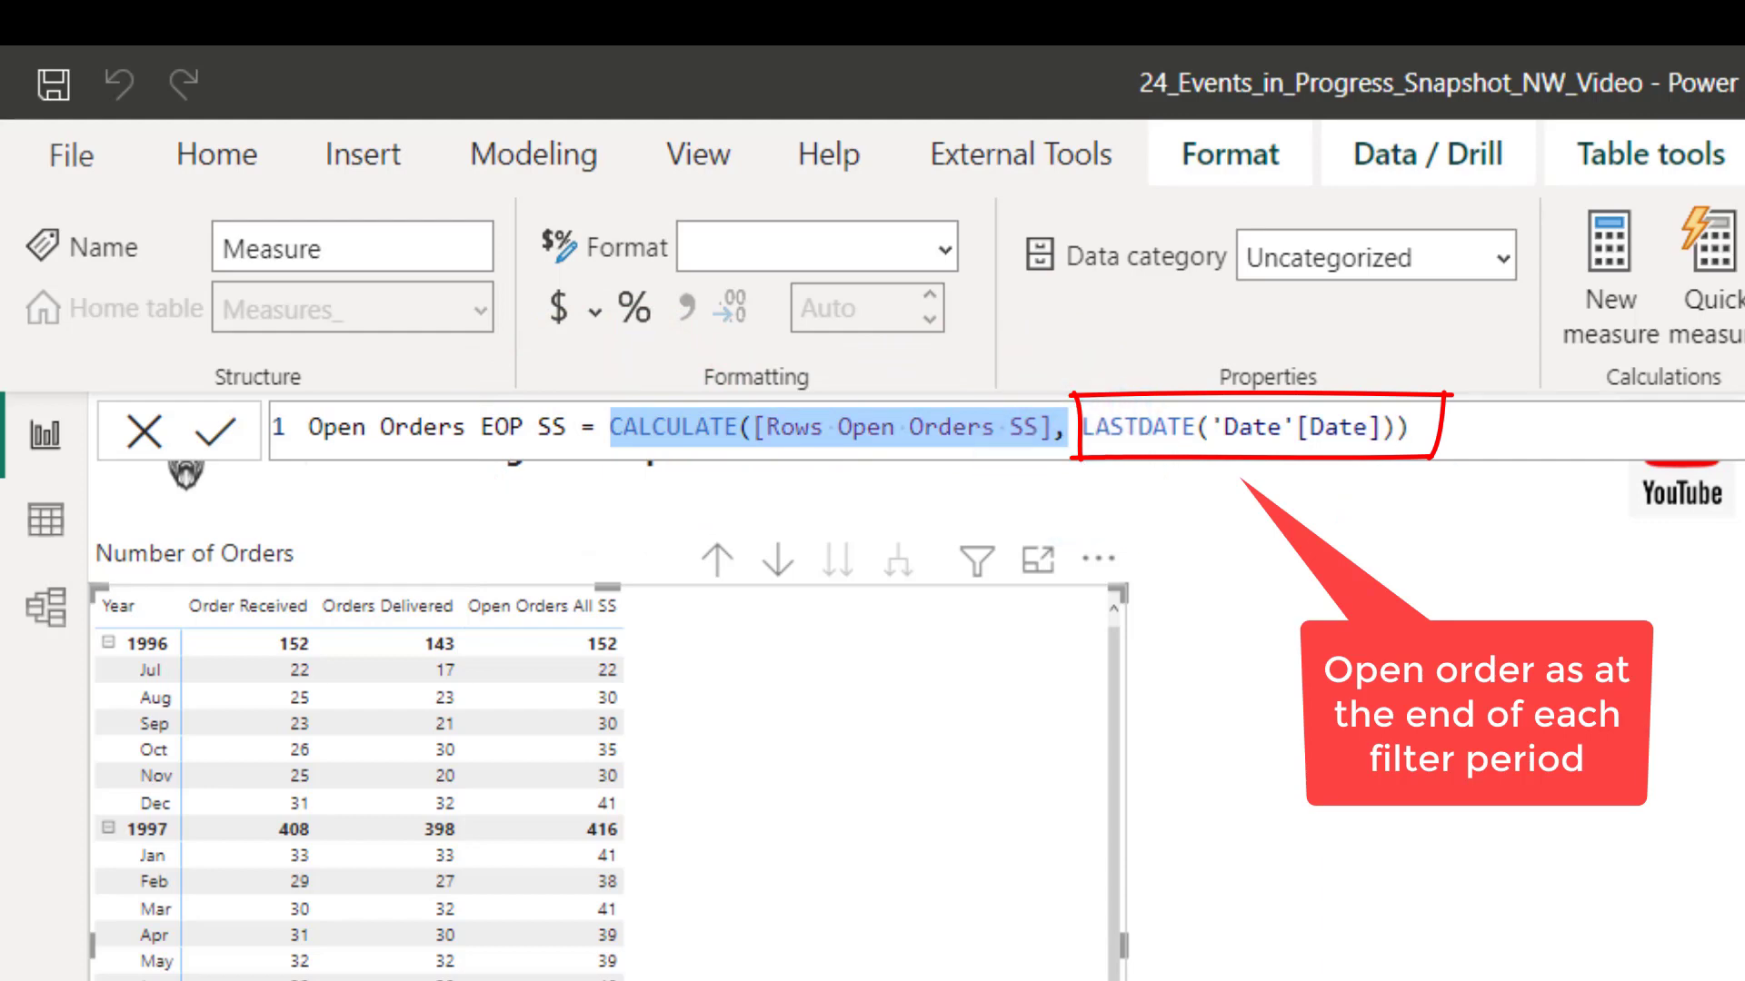
Create the measure Open Orders EOP SS = CALCULATE([Rows Open Orders SS], LASTDATE('Date'[Date])) and add it to the Number of Orders matrix values.
{"action": "left_click_drag", "start_coordinate": [1080, 427], "coordinate": [1416, 433]}
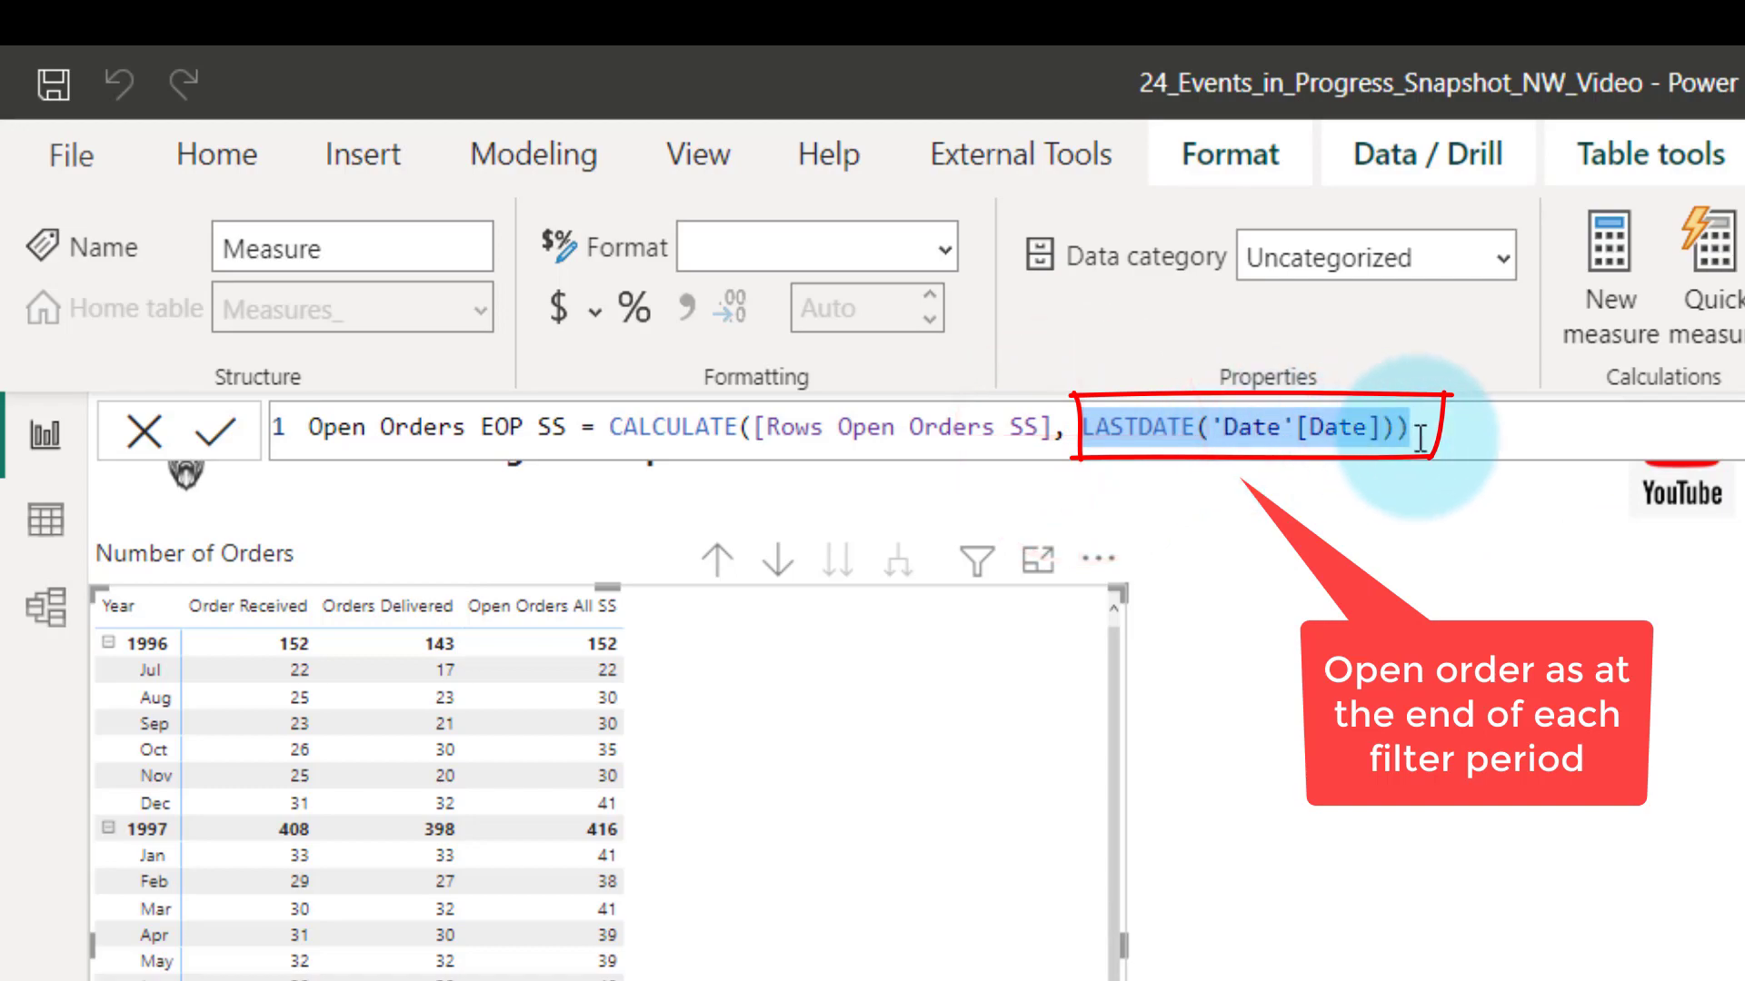
{"action": "left_click", "coordinate": [210, 432]}
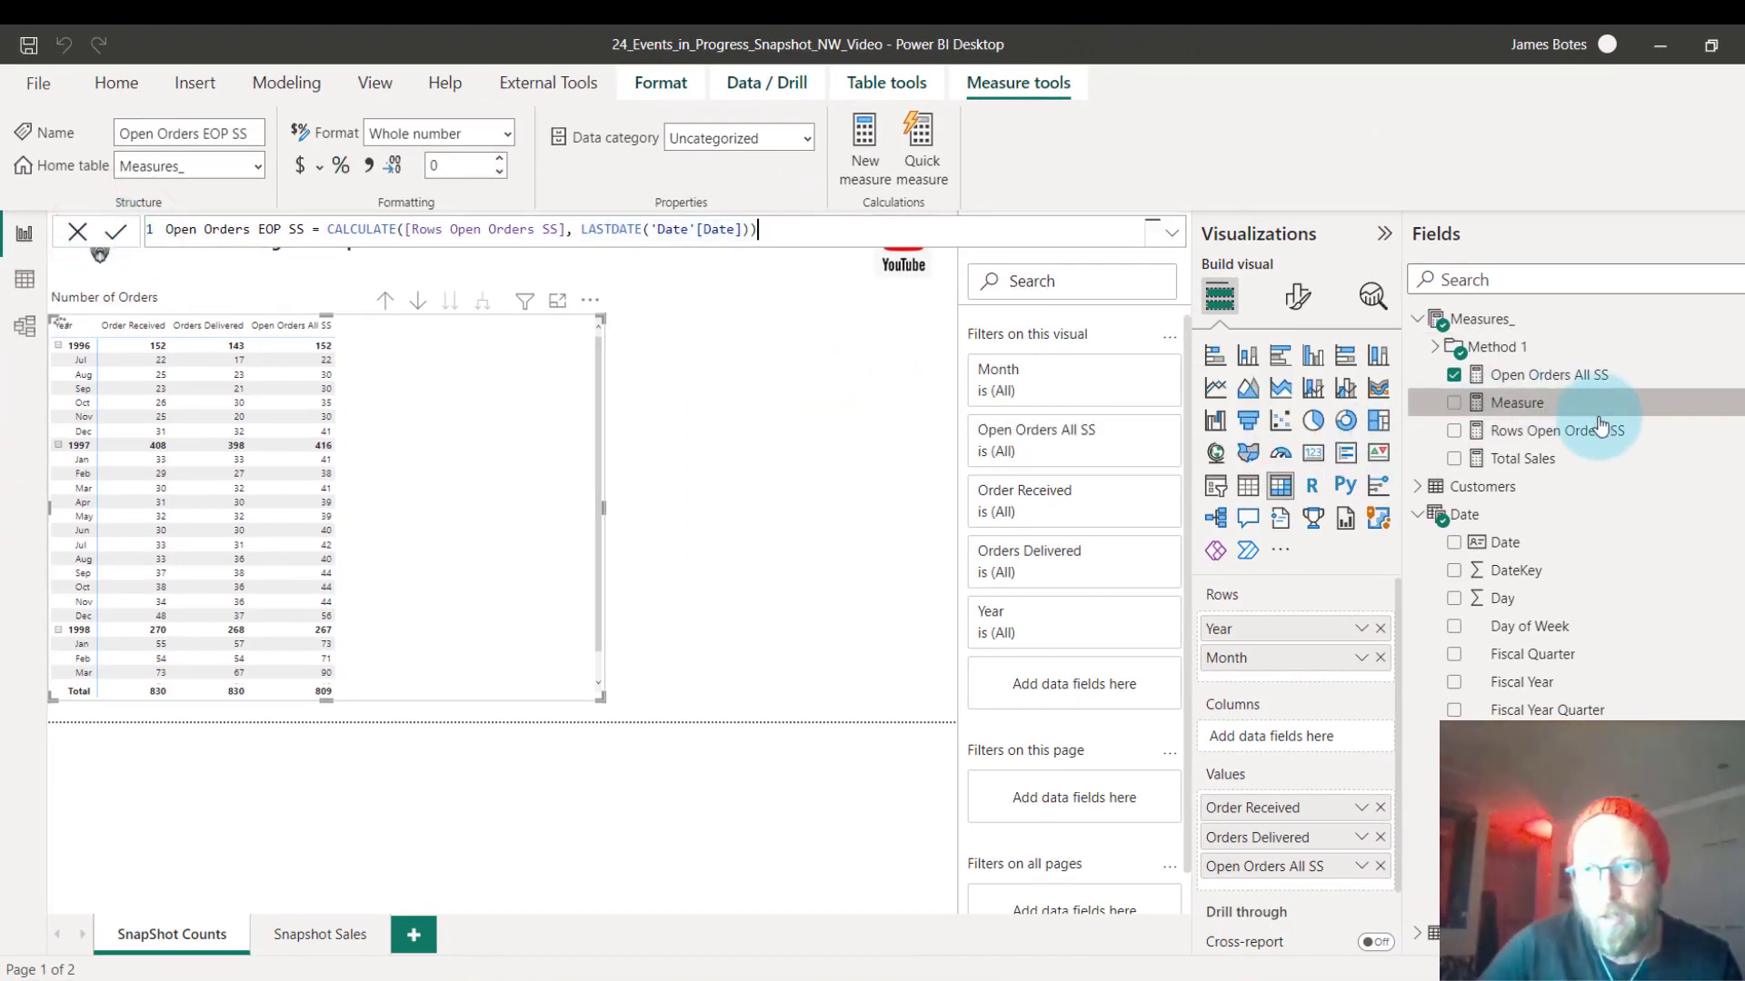
{"action": "left_click", "coordinate": [1604, 402]}
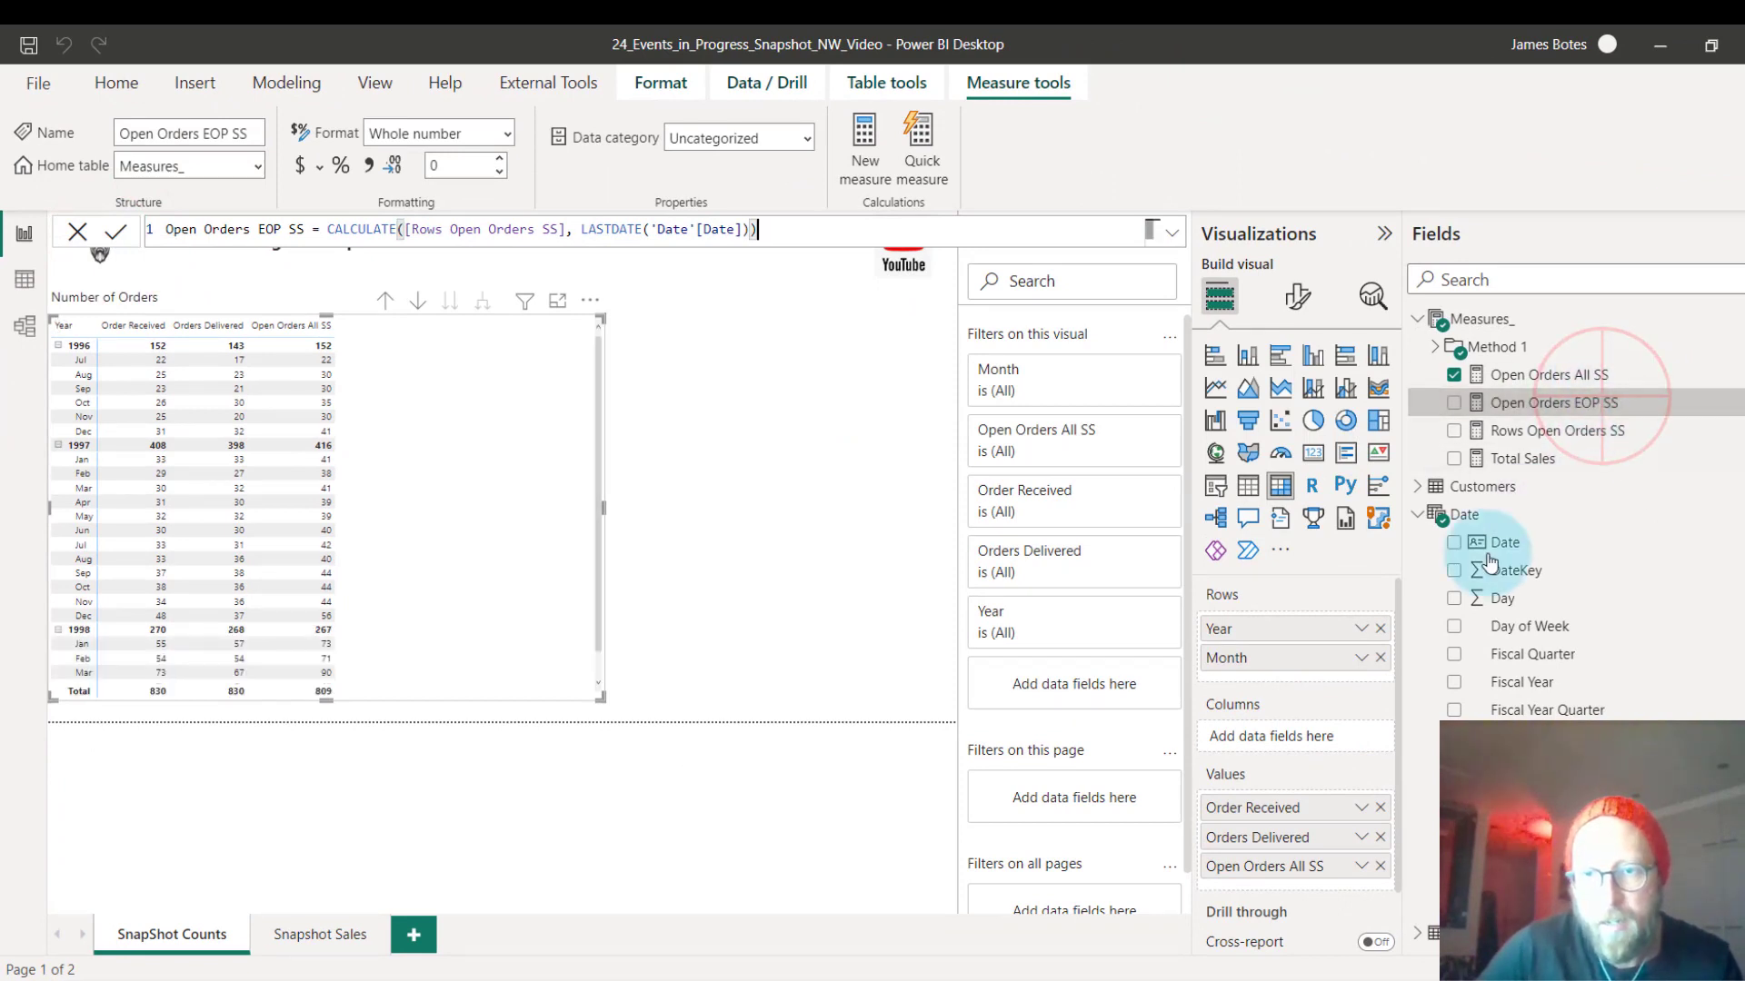
{"action": "left_click_drag", "start_coordinate": [1518, 403], "coordinate": [1358, 878]}
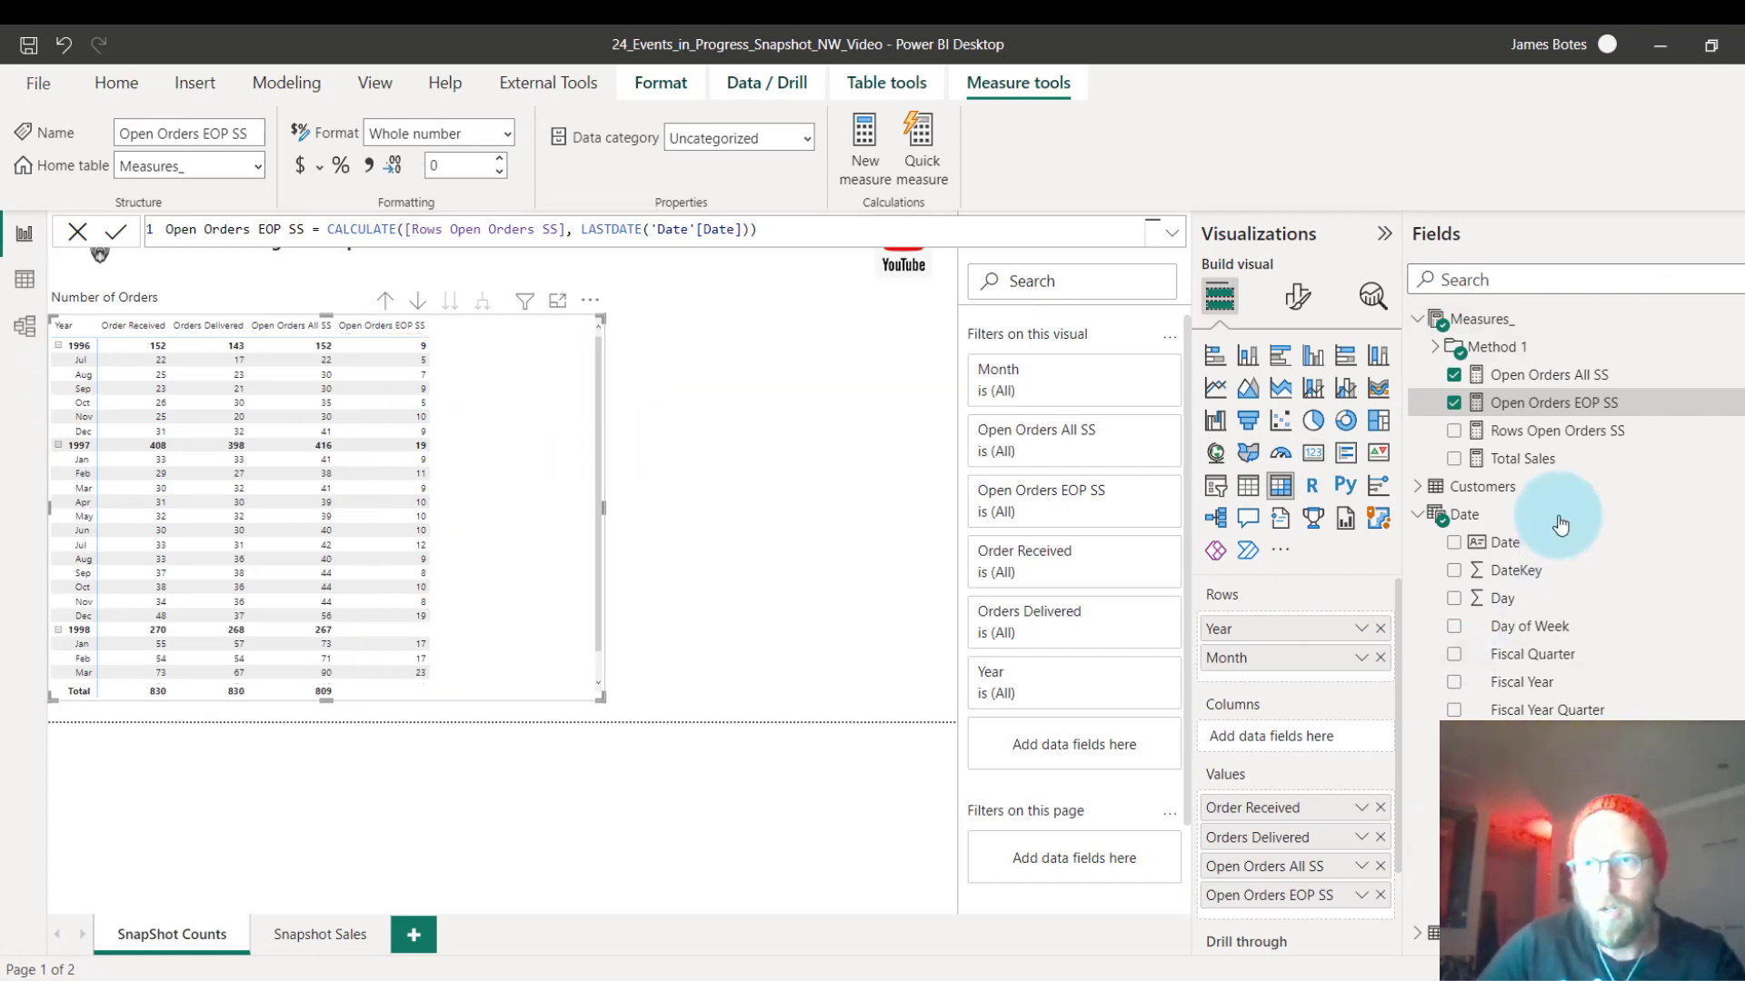
Create the measure Open Orders AVG SS = AVERAGEX('Date', [Rows Open Orders SS]) in the Measures_ table.
{"action": "left_click", "coordinate": [1508, 319]}
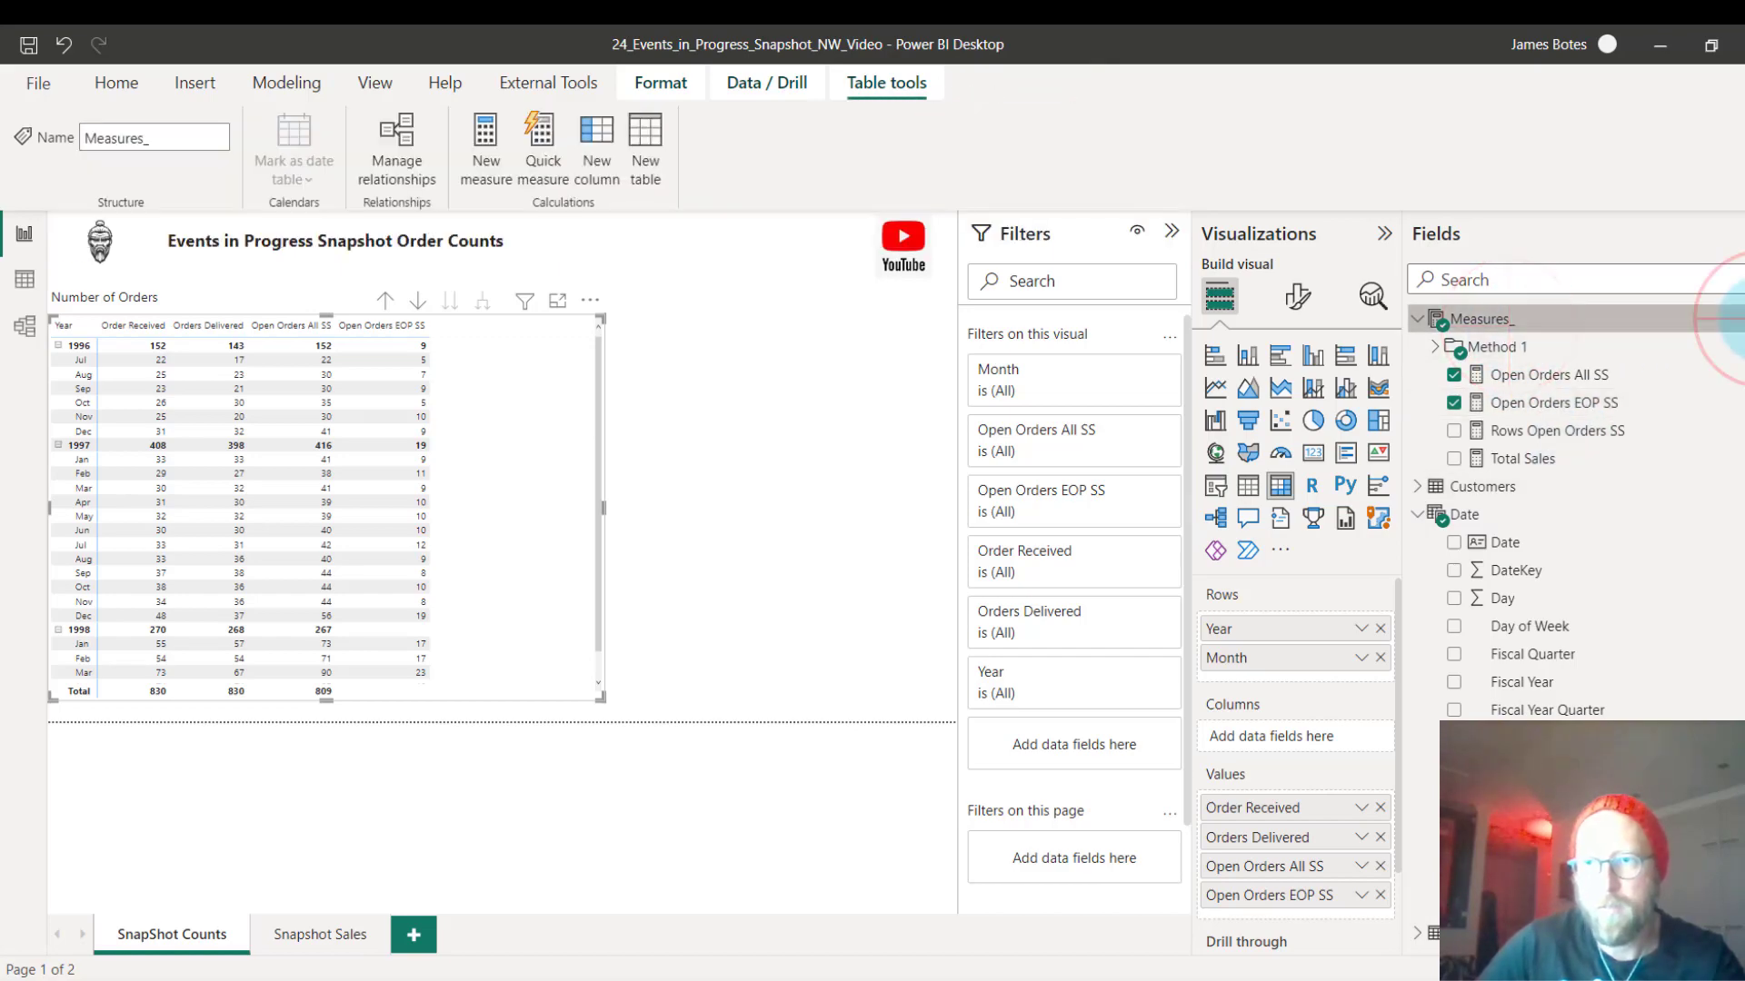
{"action": "right_click", "coordinate": [1706, 322]}
{"action": "left_click", "coordinate": [1647, 337]}
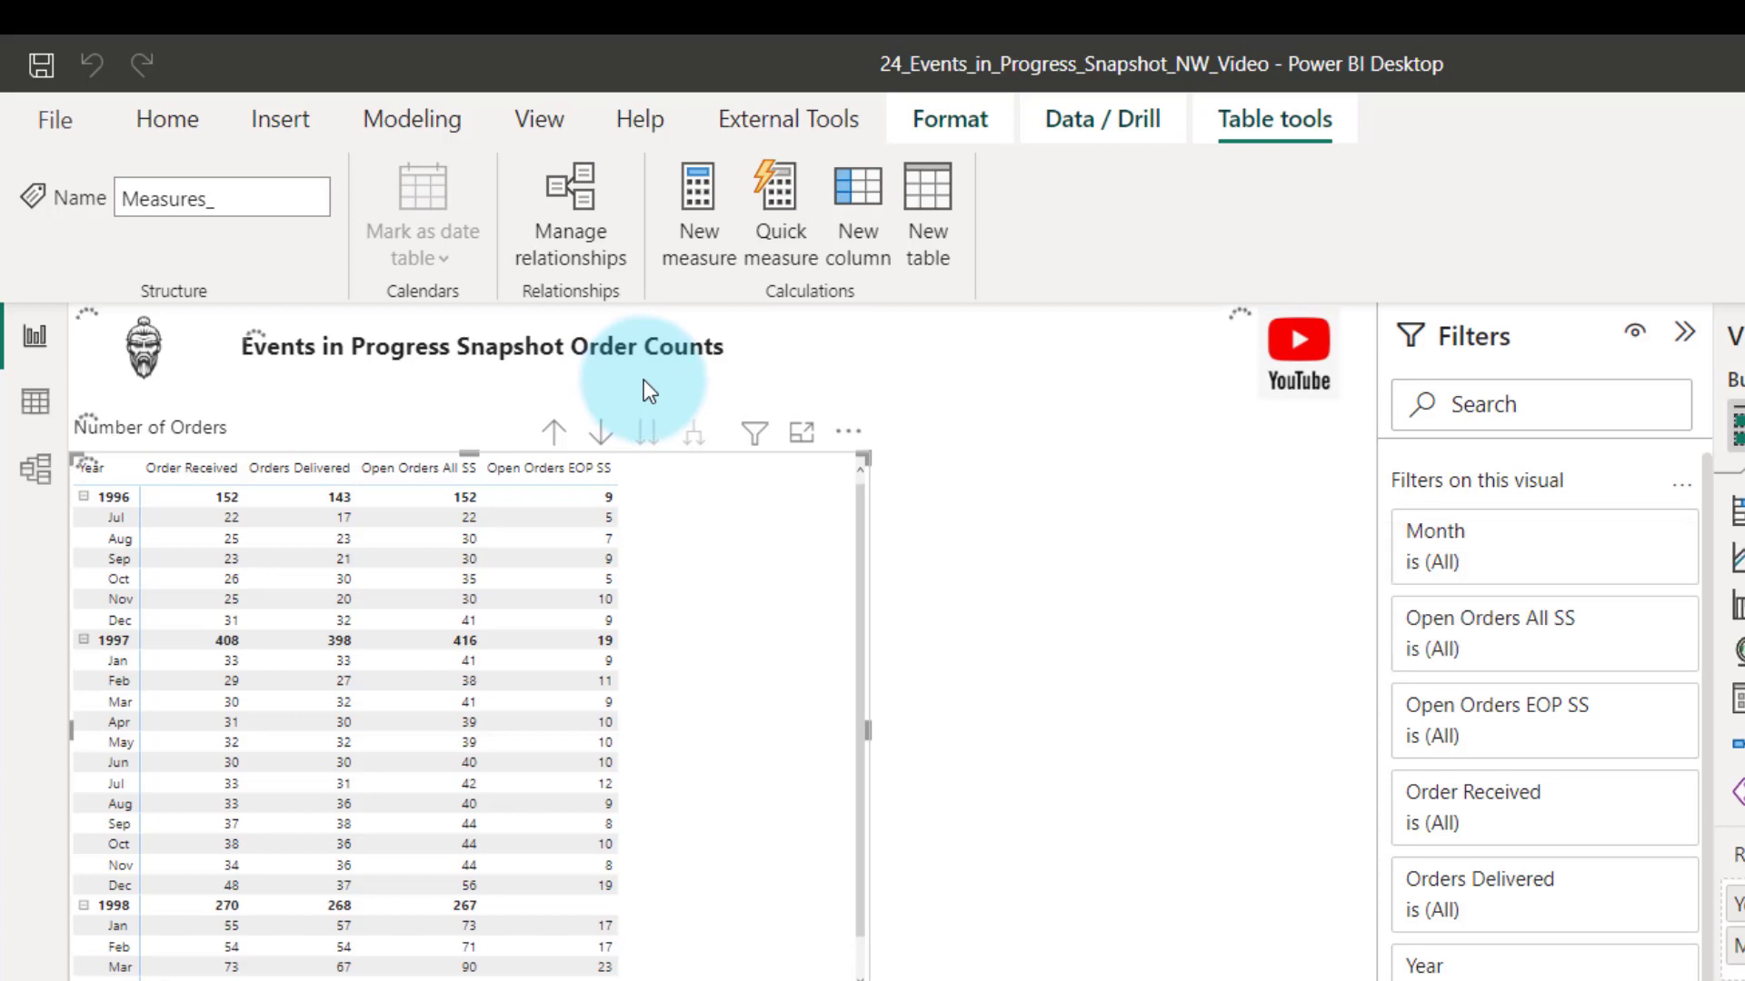
{"action": "key", "text": "ctrl+a"}
{"action": "type", "text": "Open Orders AVG SS = AVERAGEX('Date', [Rows Open Orders SS])"}
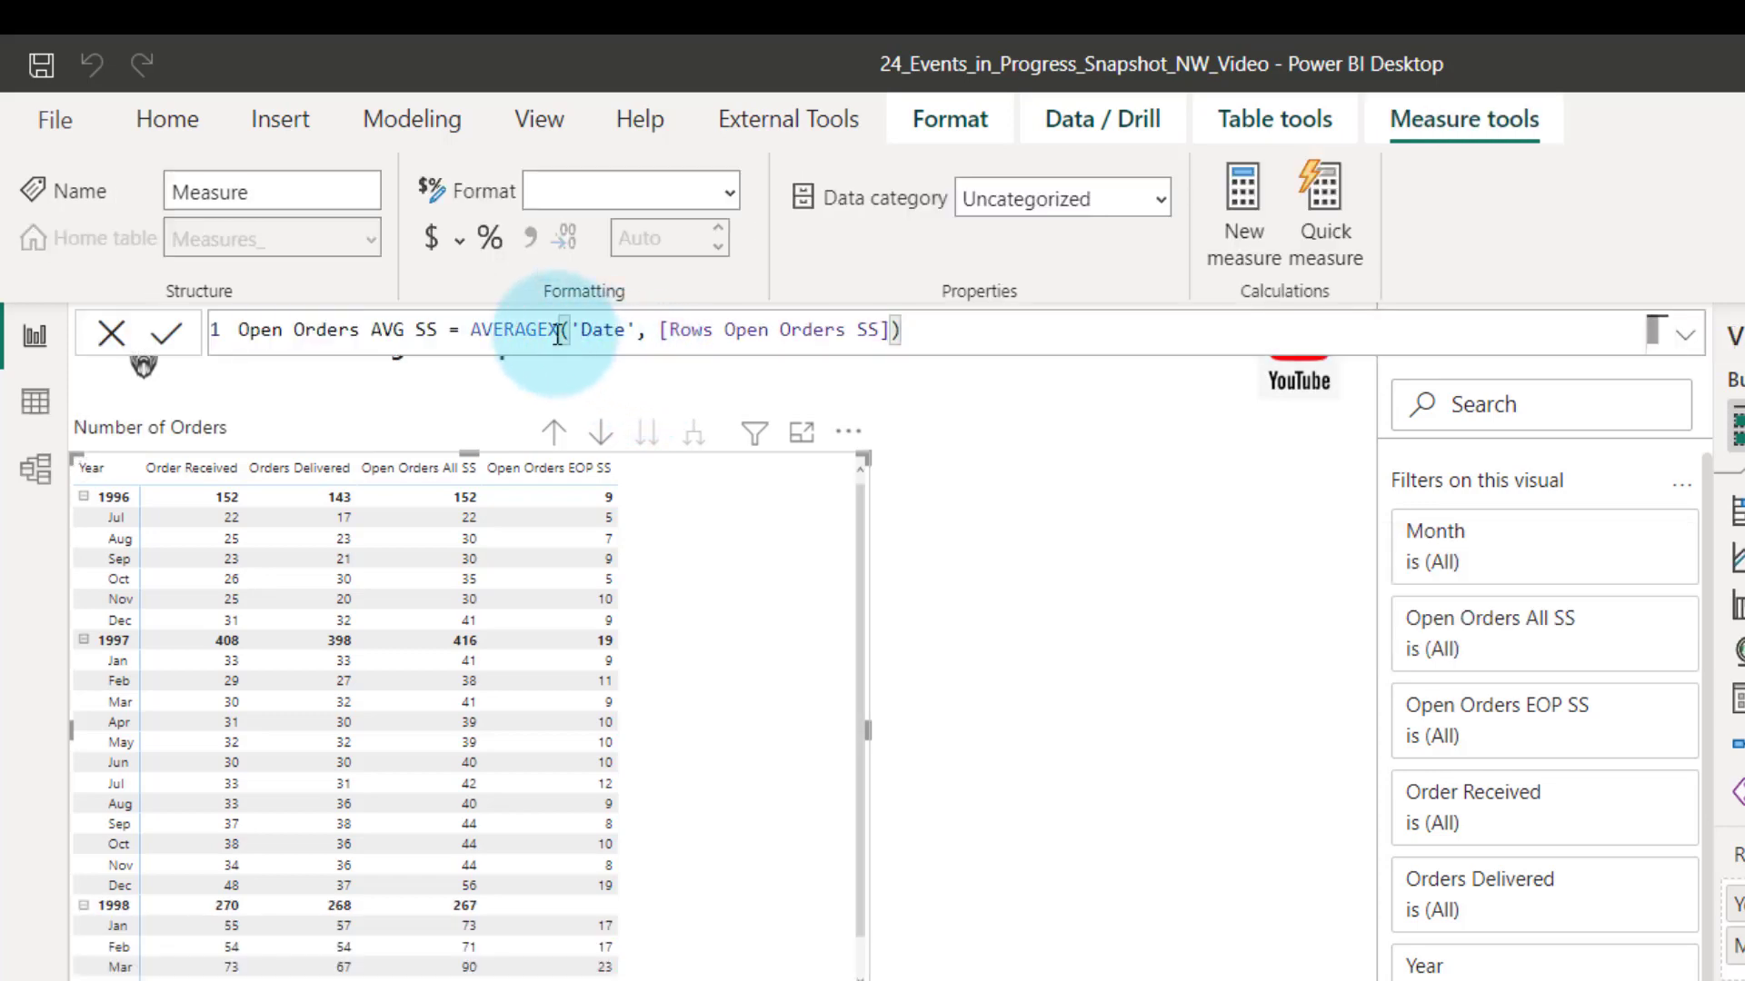
{"action": "left_click_drag", "start_coordinate": [469, 331], "coordinate": [564, 331]}
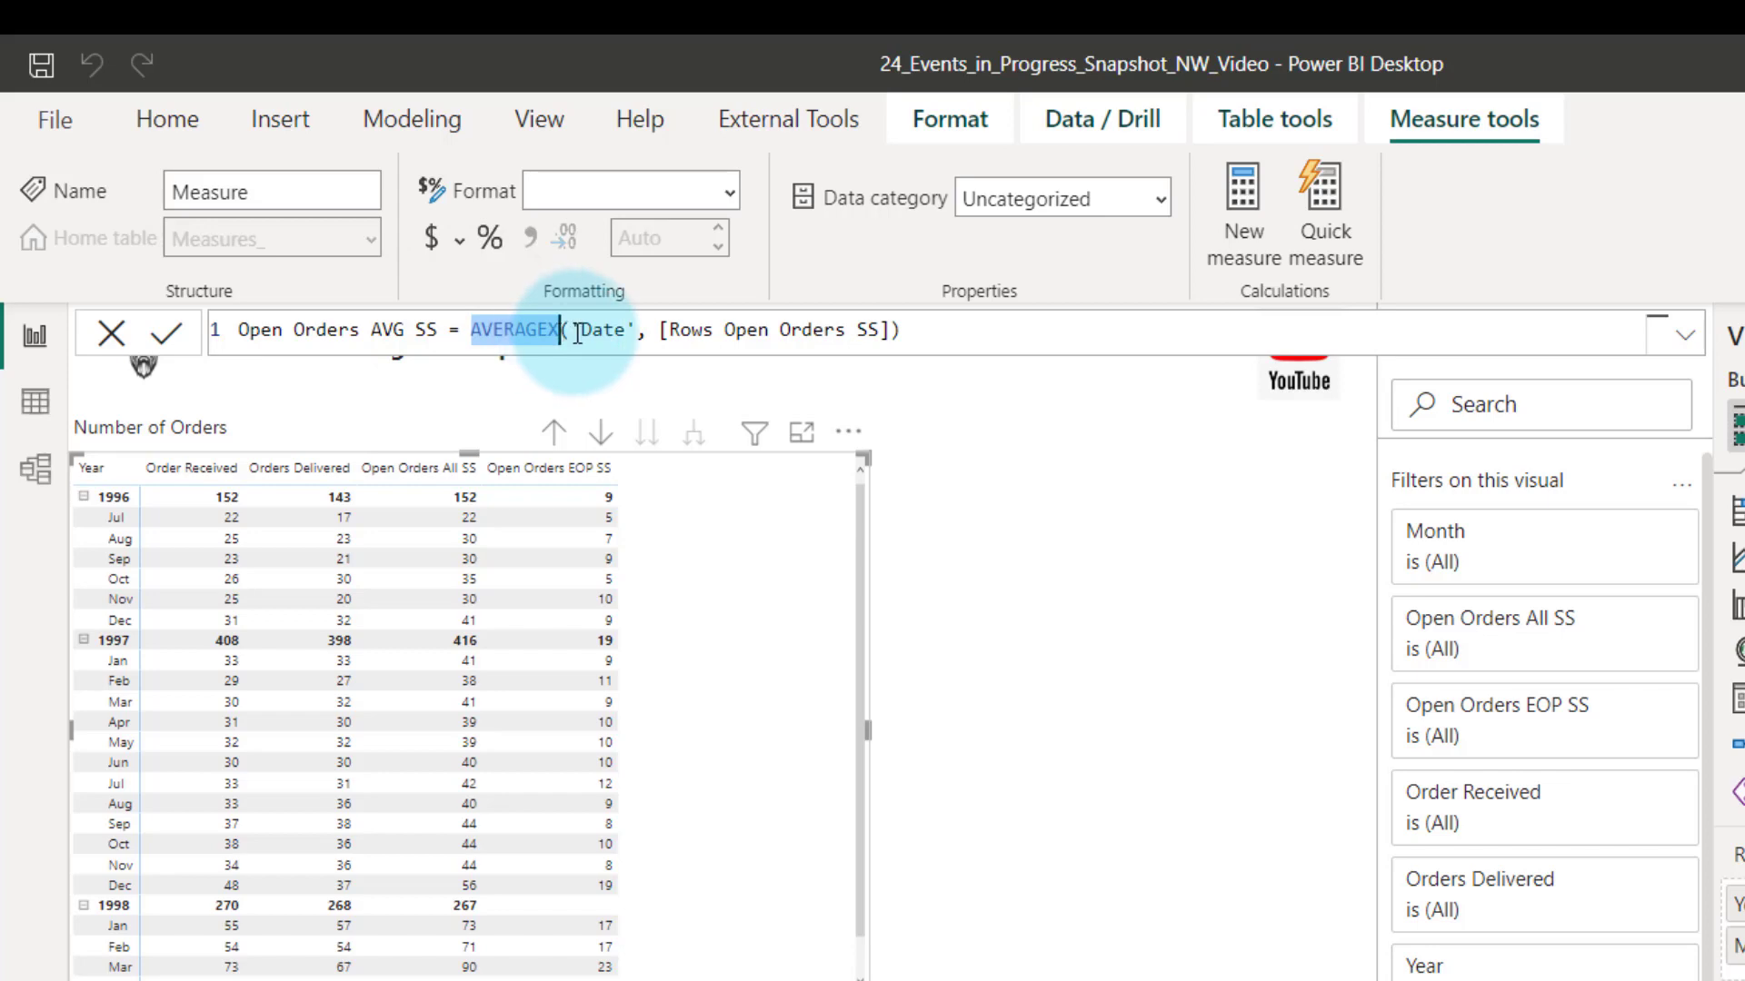
{"action": "left_click", "coordinate": [572, 332]}
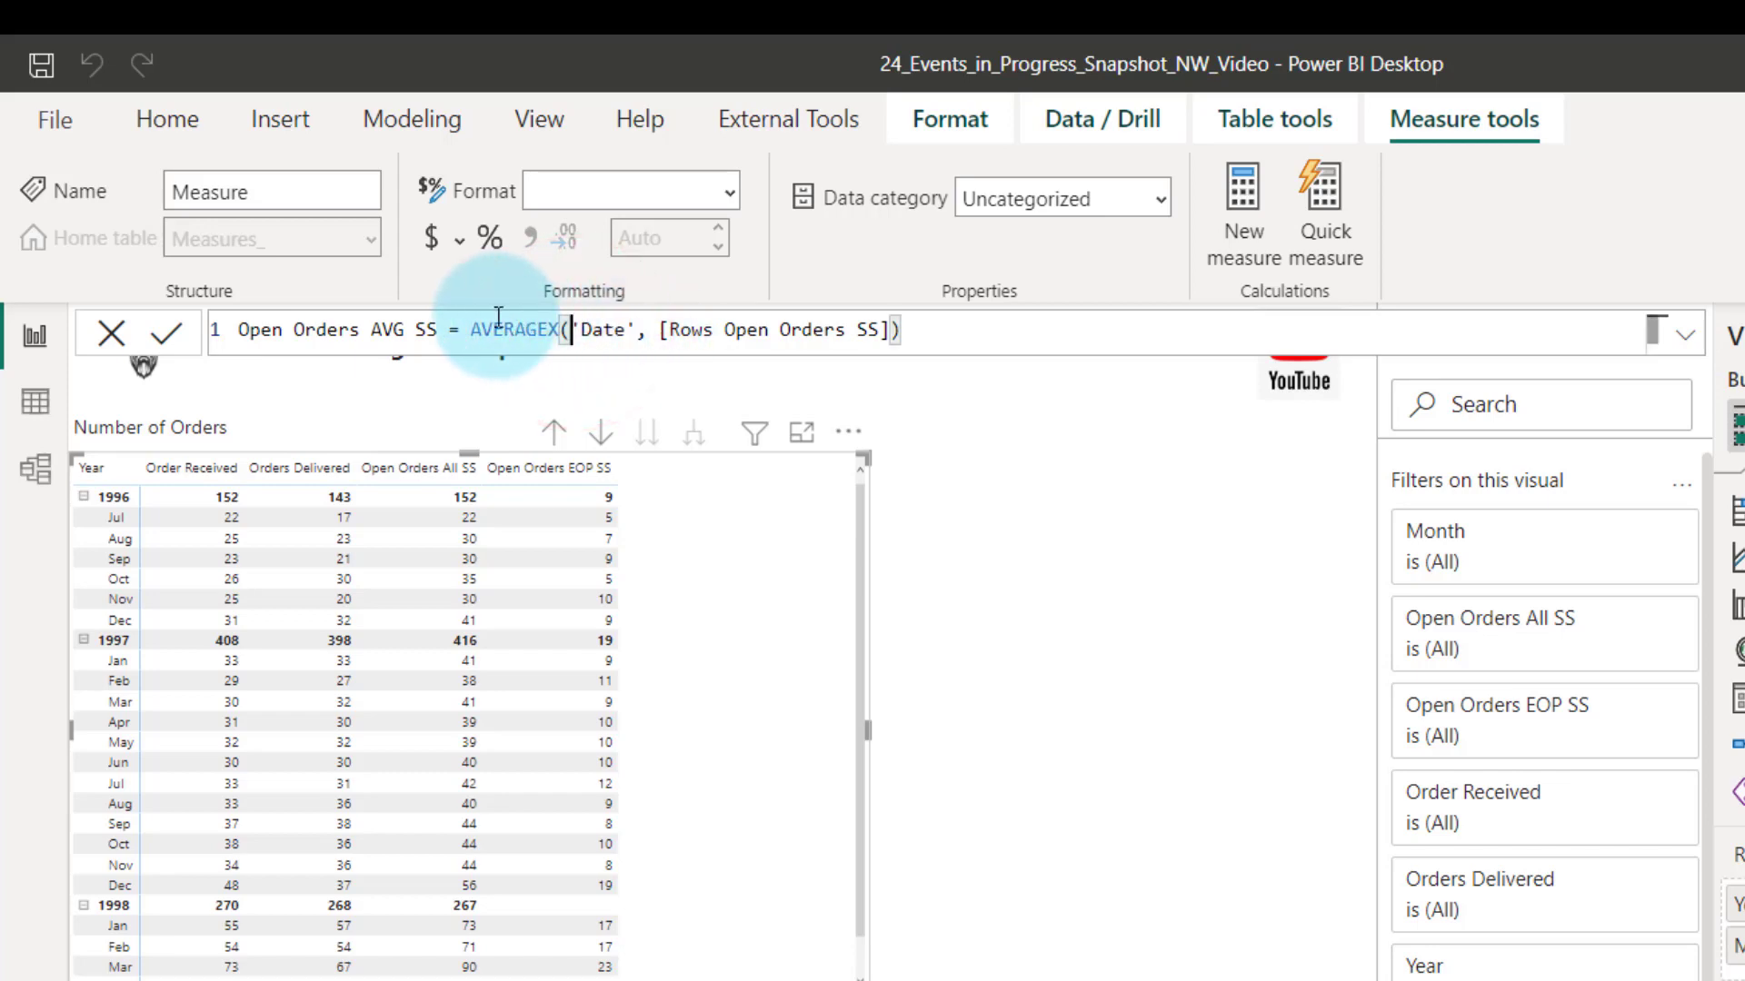
{"action": "left_click_drag", "start_coordinate": [664, 334], "coordinate": [886, 335]}
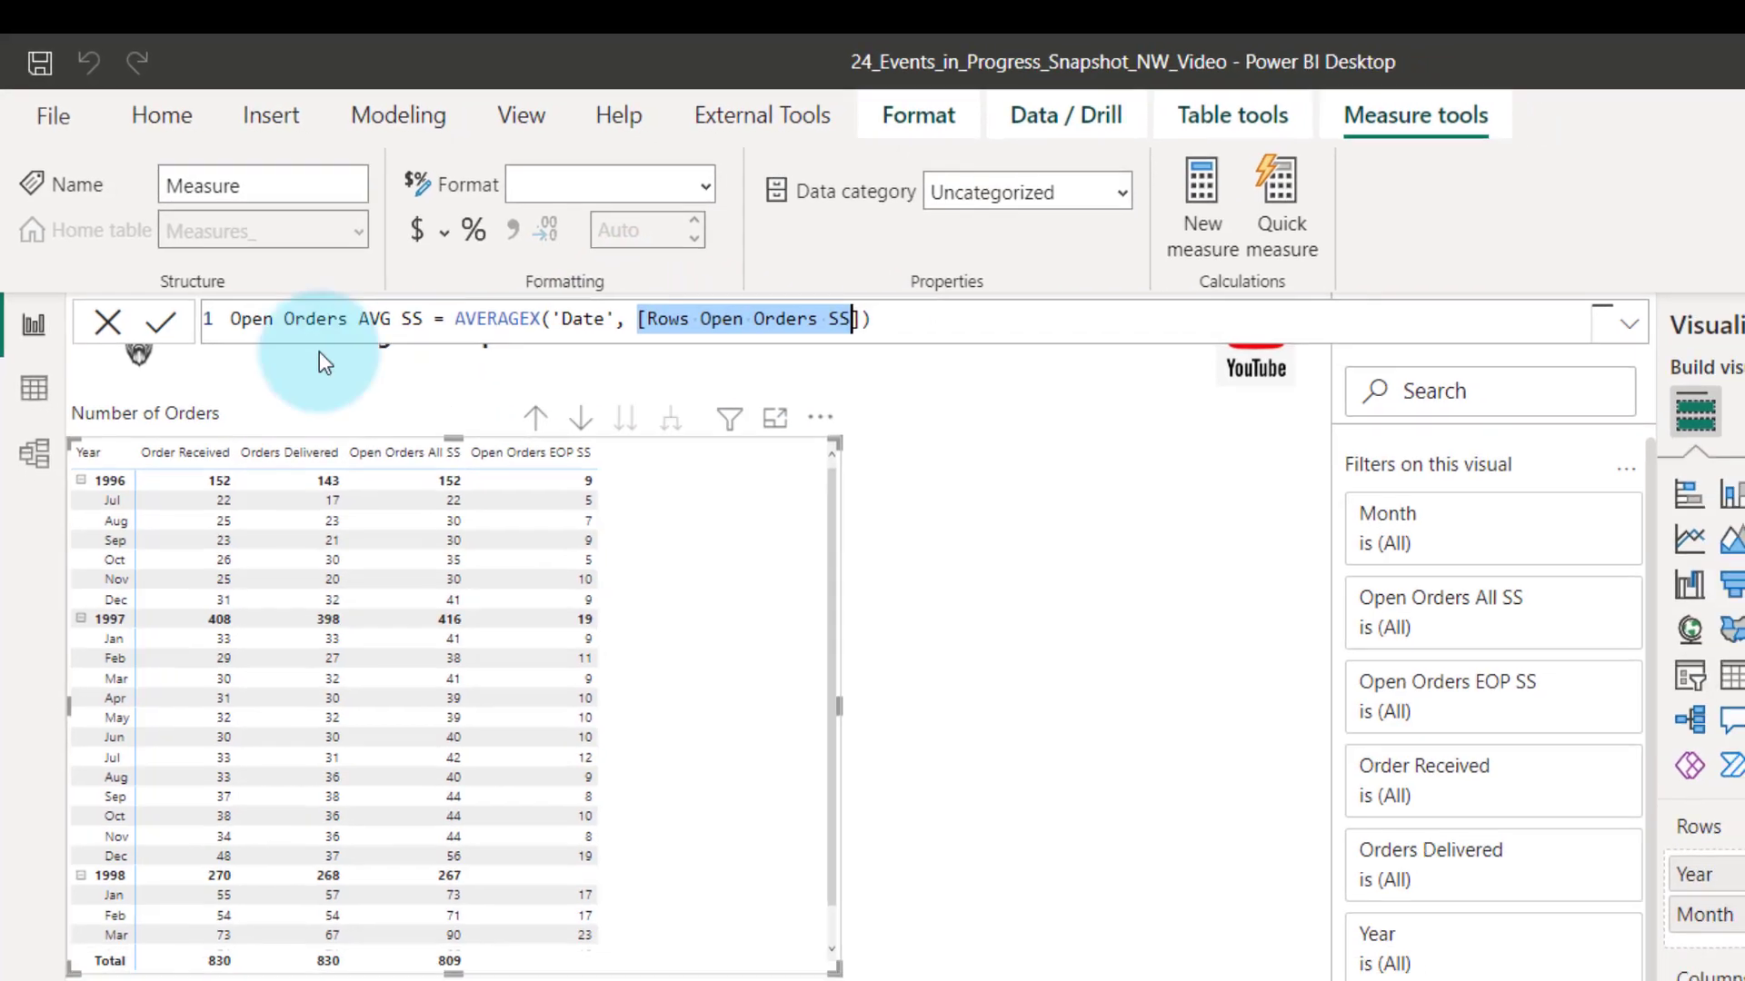
{"action": "left_click", "coordinate": [166, 333]}
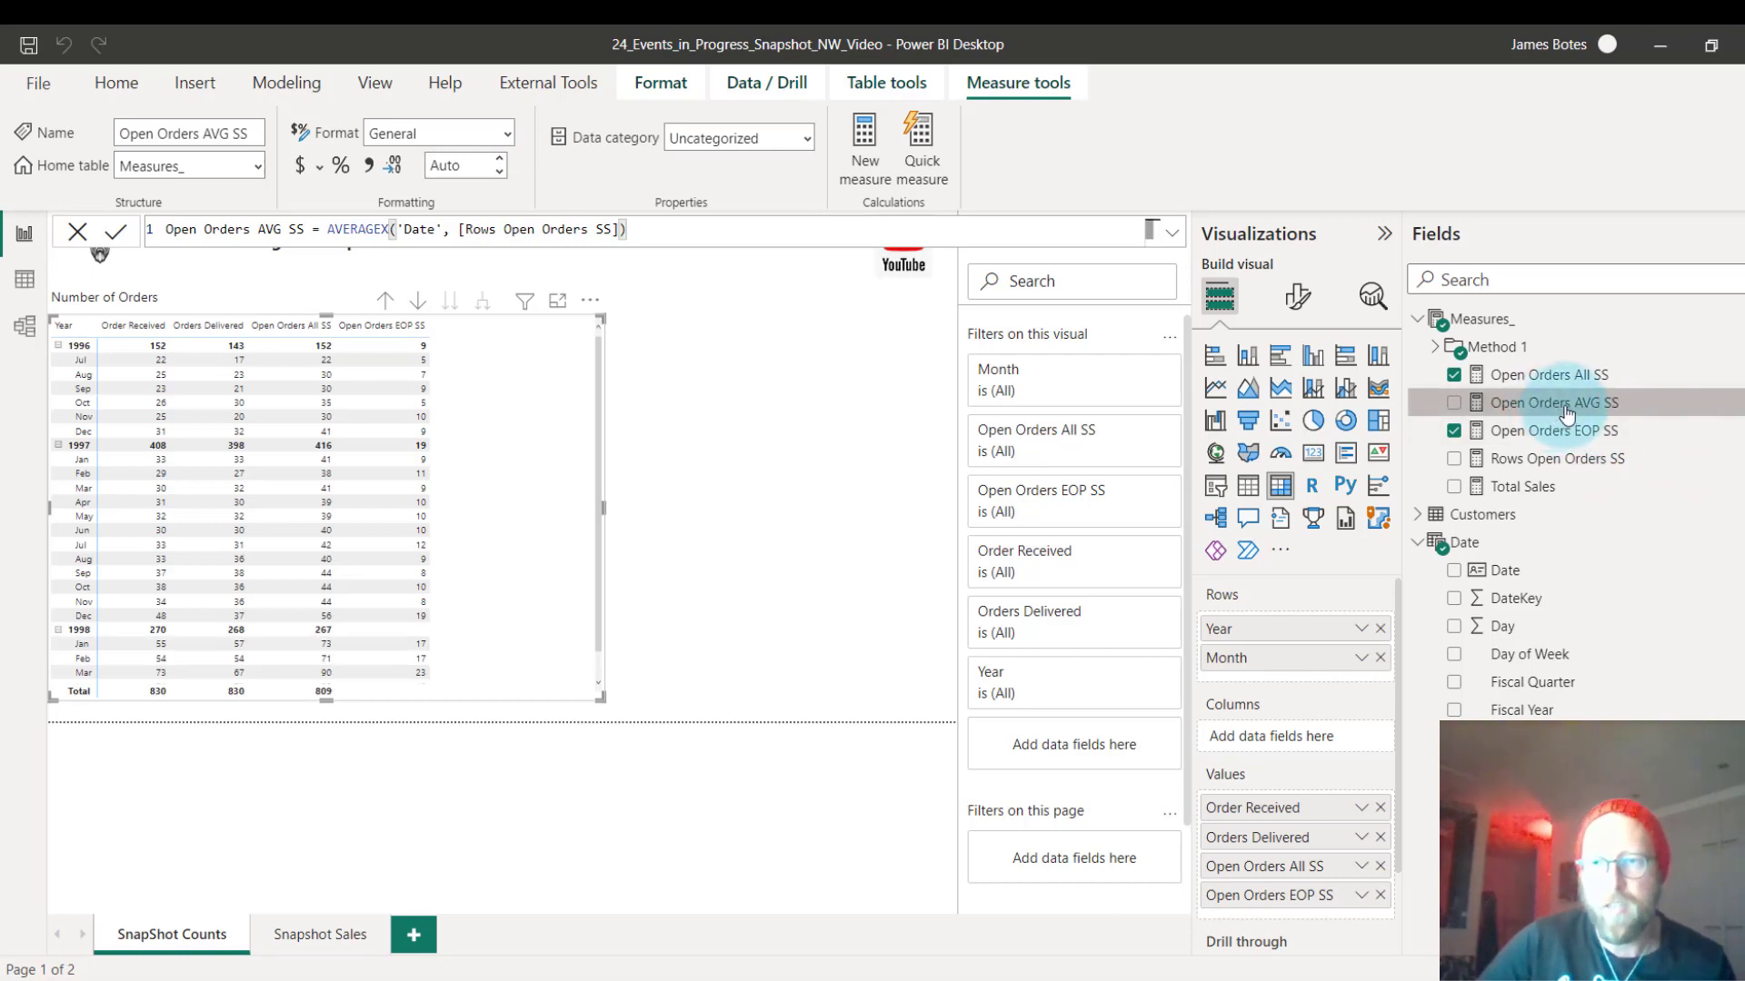
Add the Open Orders AVG SS measure to the values of the Number of Orders matrix and enlarge the matrix slightly.
{"action": "left_click_drag", "start_coordinate": [1545, 402], "coordinate": [1327, 918]}
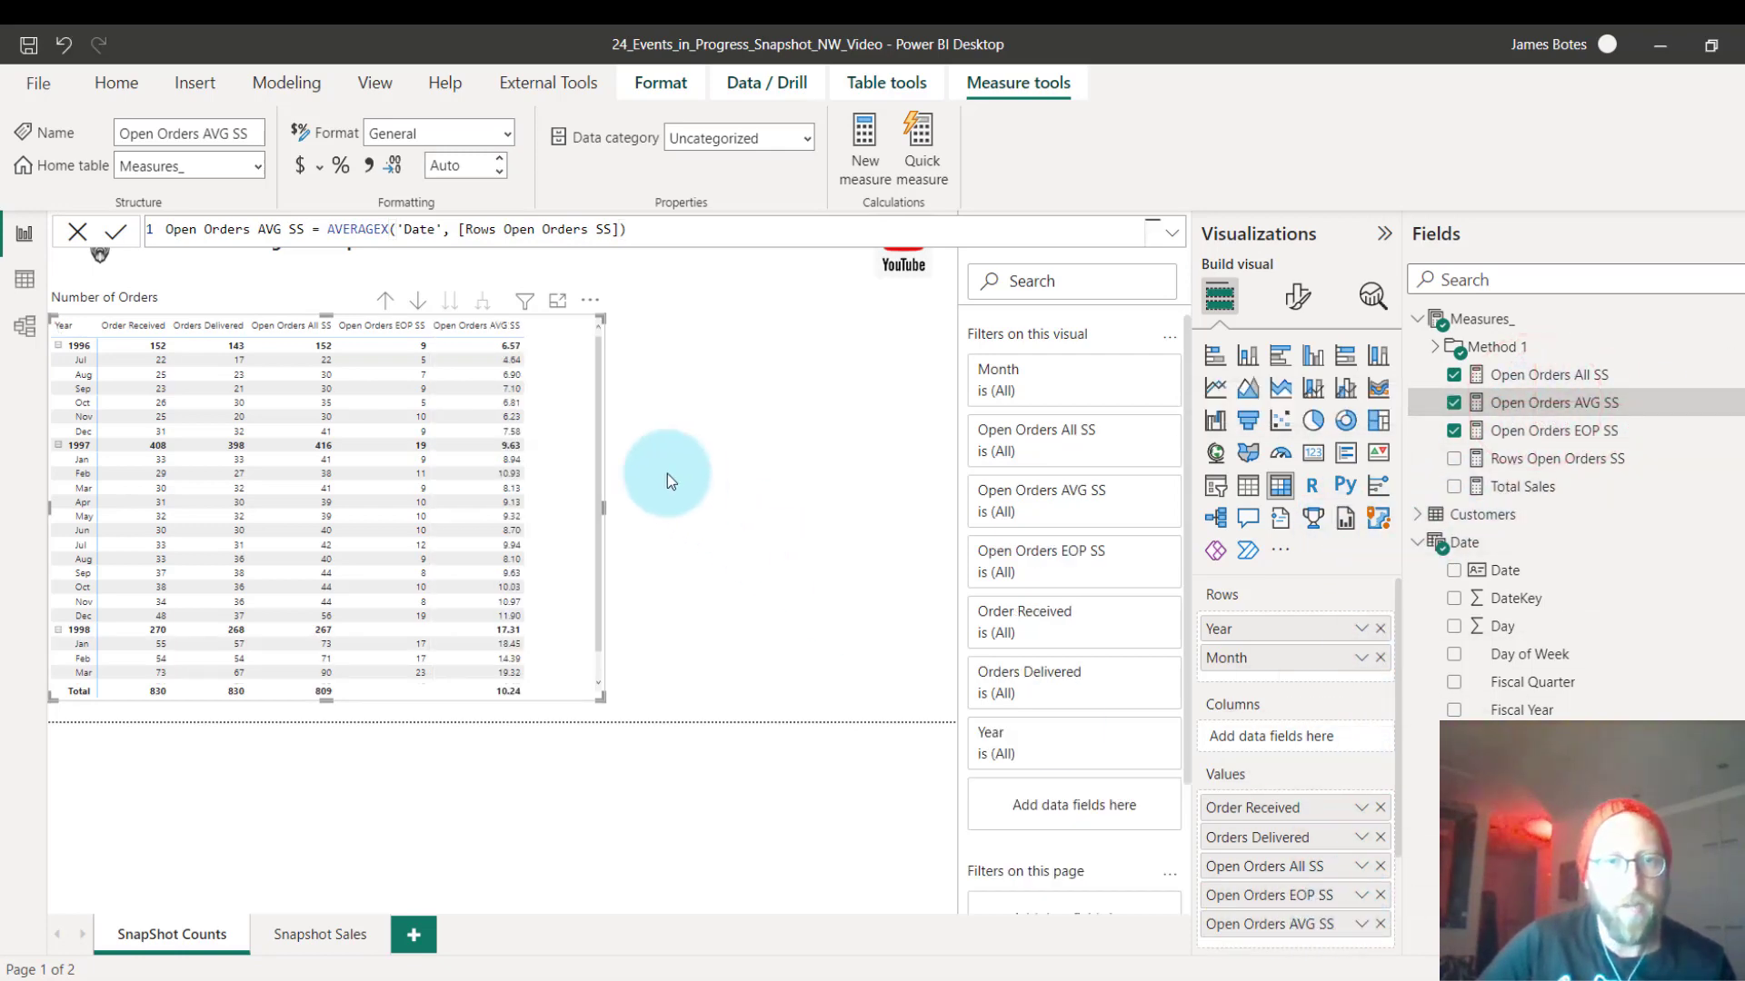
{"action": "left_click", "coordinate": [605, 705]}
{"action": "left_click_drag", "start_coordinate": [603, 700], "coordinate": [623, 723]}
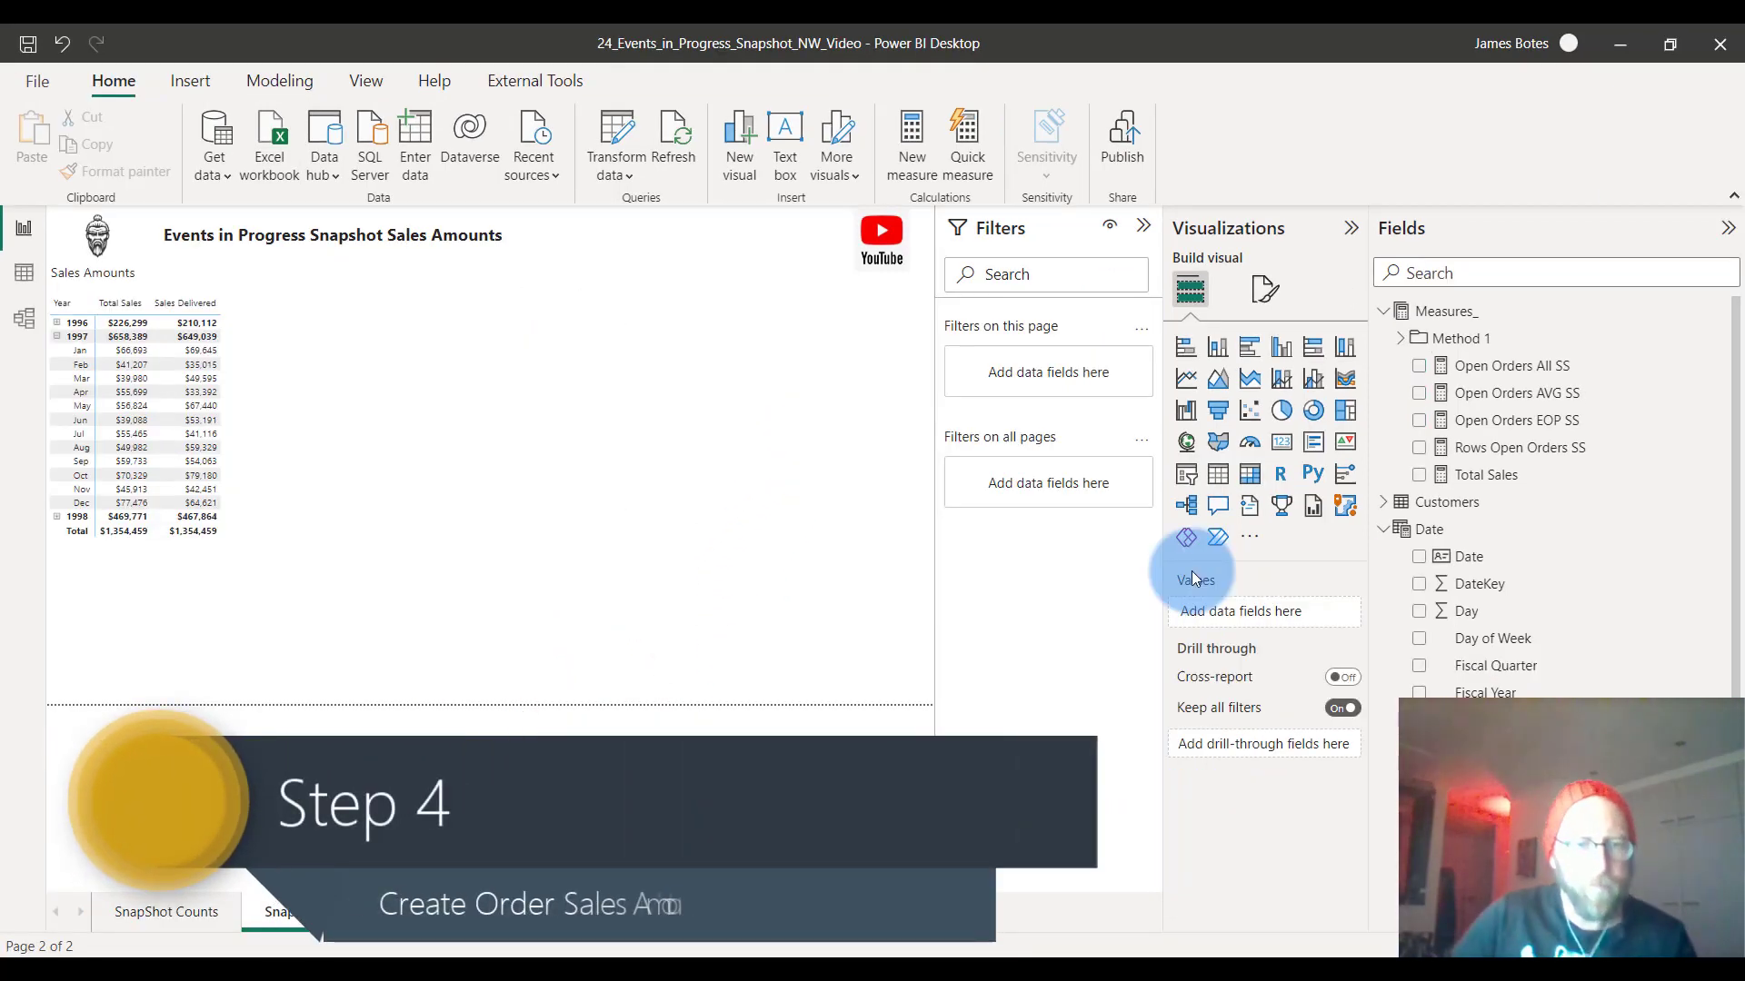
Switch to the Snapshot Sales report page and select the Sales Amounts matrix.
{"action": "left_click", "coordinate": [124, 913]}
{"action": "left_click", "coordinate": [275, 913]}
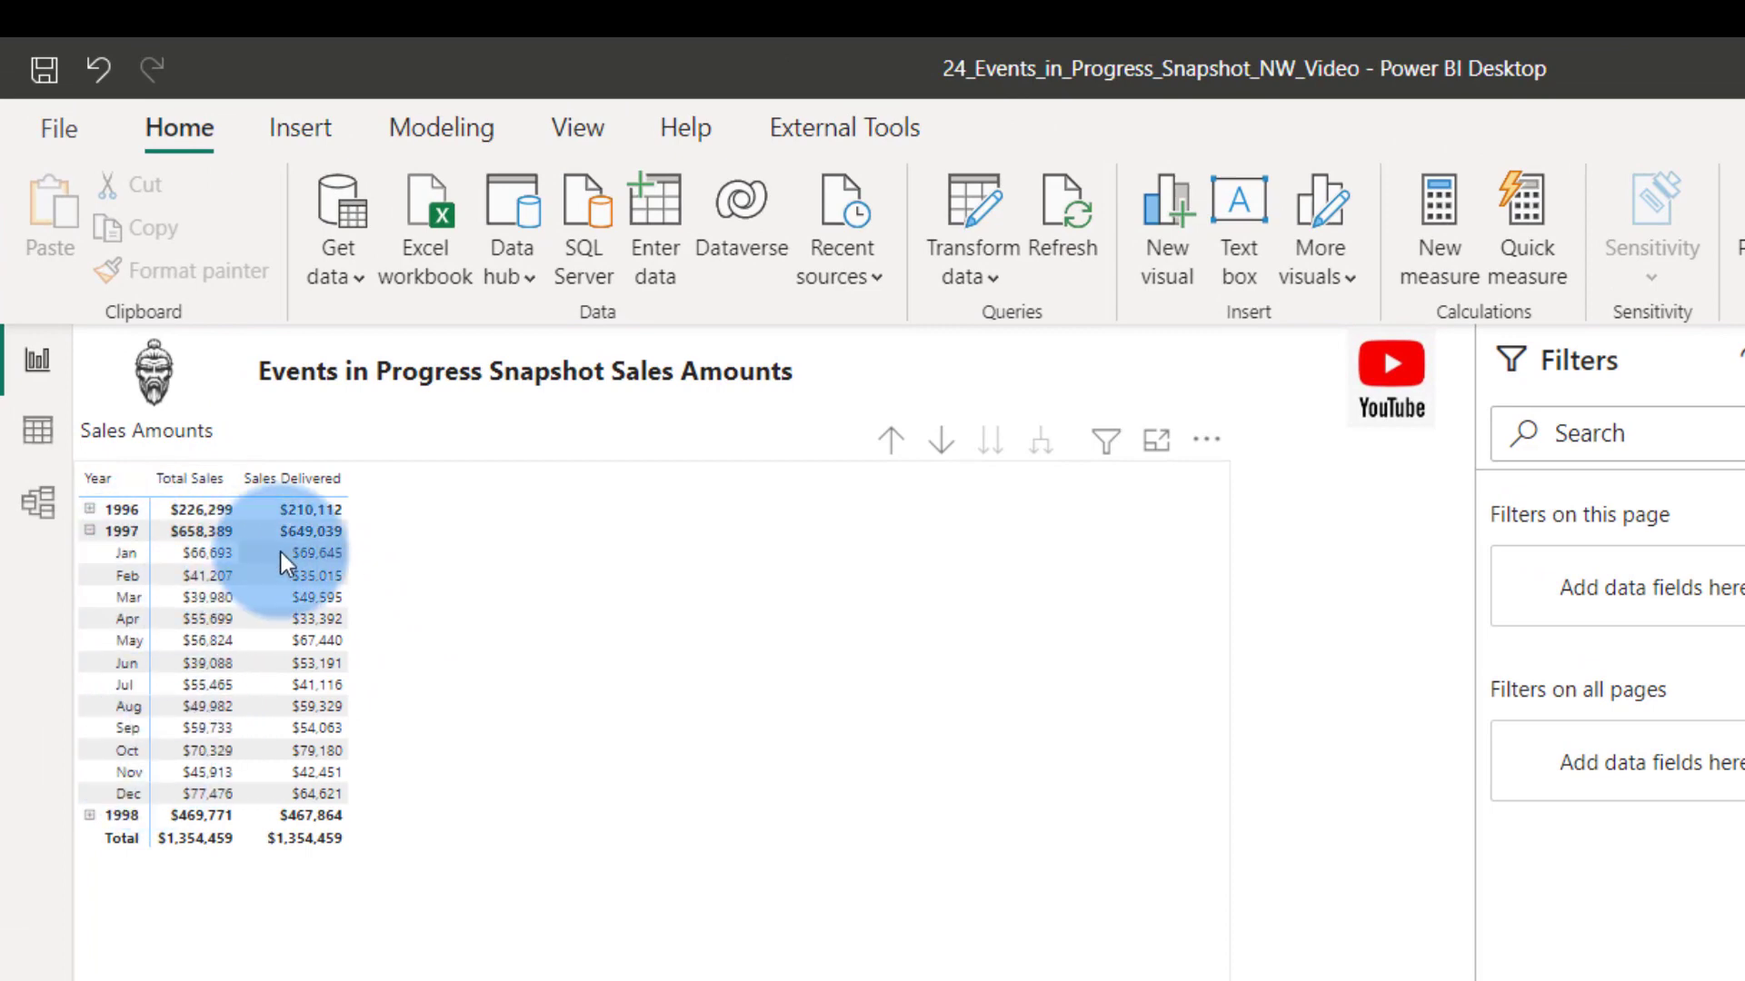
{"action": "left_click", "coordinate": [510, 627]}
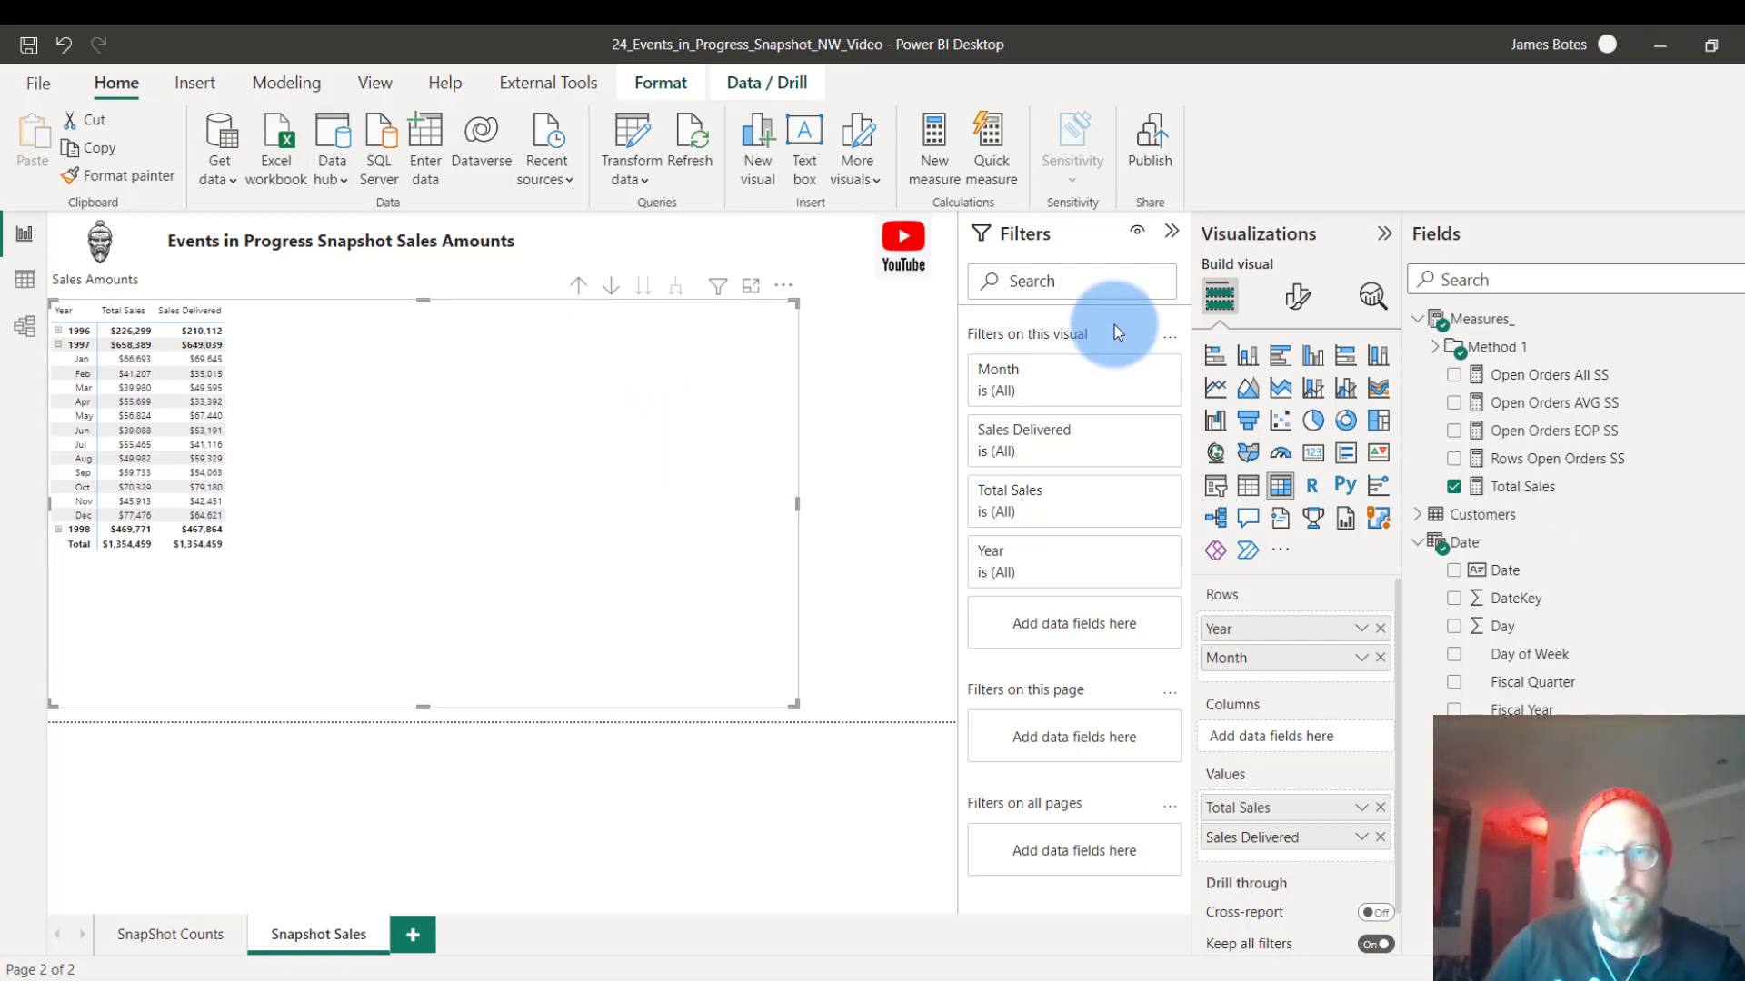
Enter a new Measures_ measure Open Amount All SS calculating [Total Sales] for open orders, using TREATAS onto 'Fact Orders'[OrderID] and REMOVEFILTERS('Fact Orders').
{"action": "left_click", "coordinate": [1509, 320]}
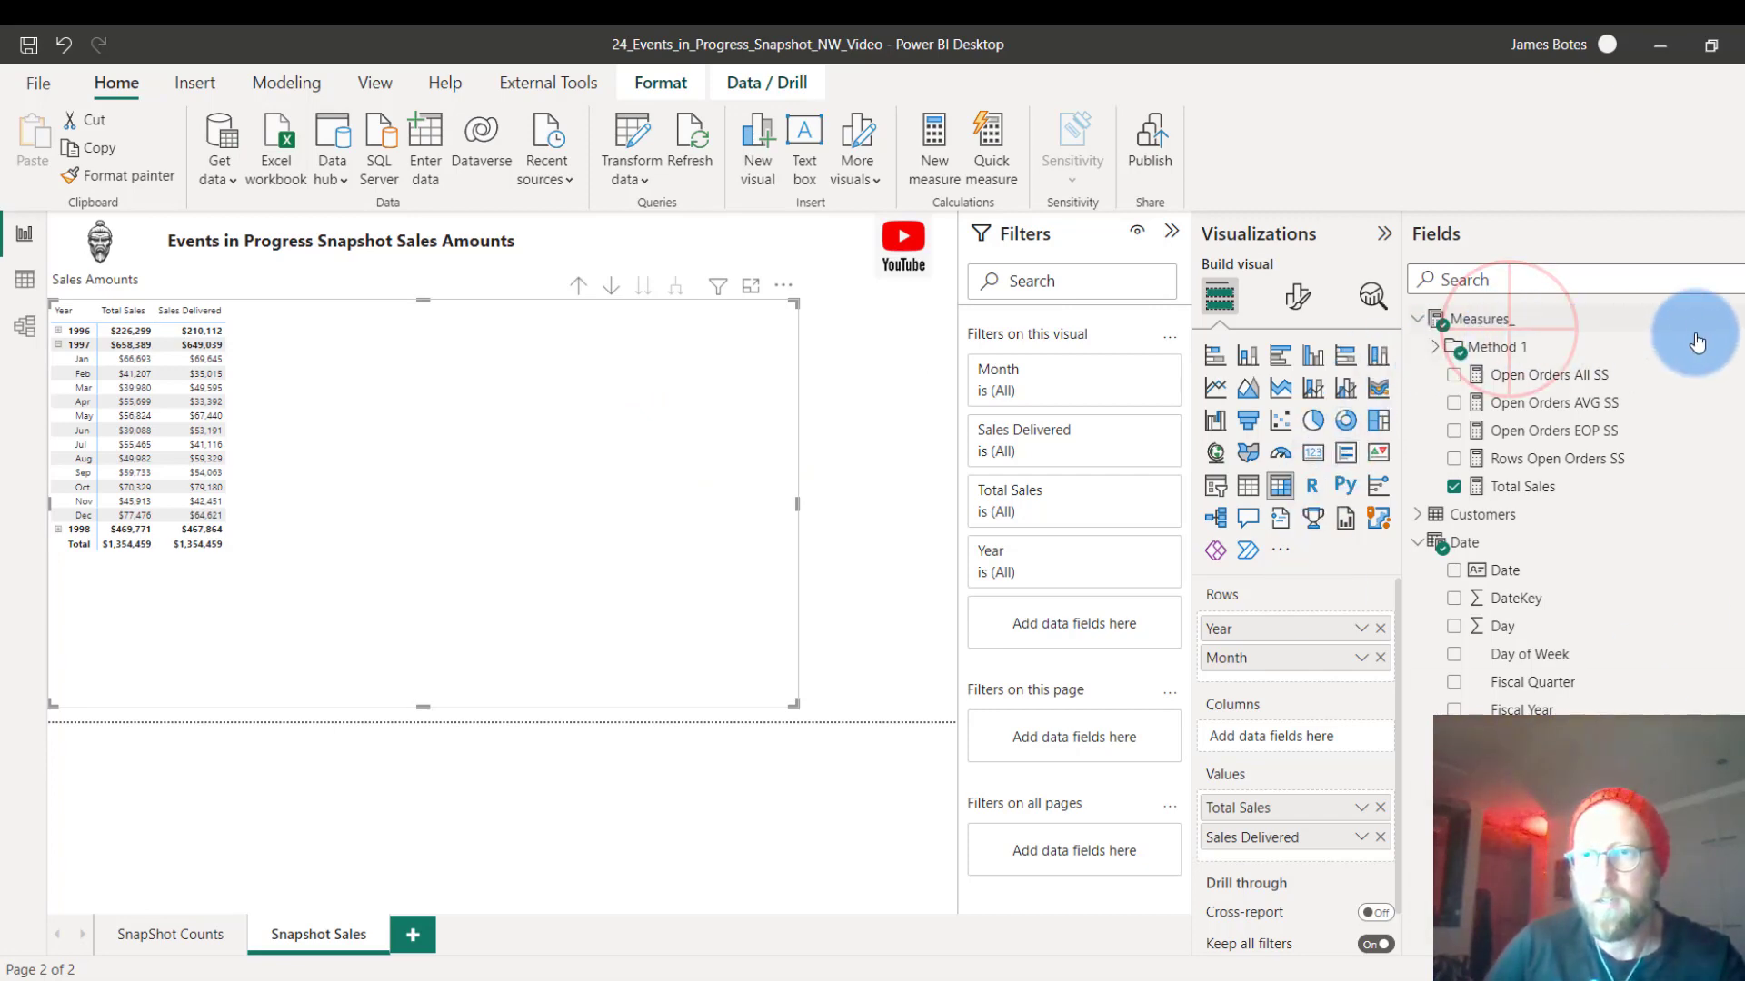
{"action": "right_click", "coordinate": [1731, 320]}
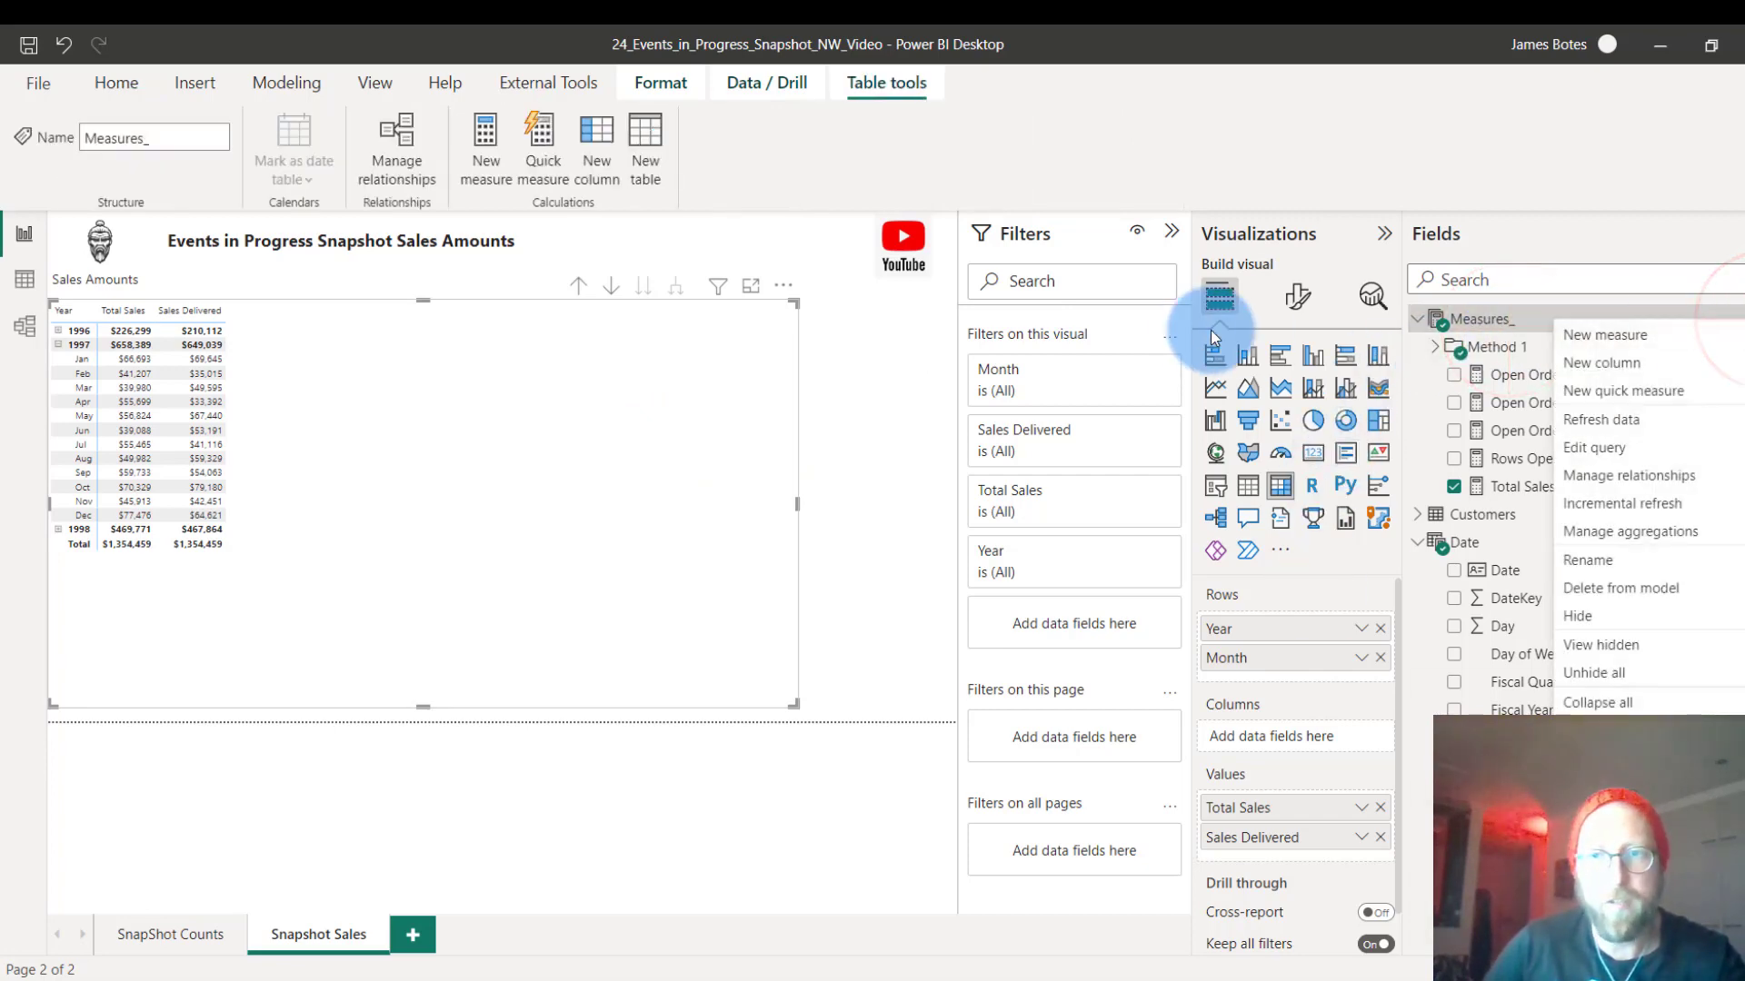
{"action": "left_click", "coordinate": [1651, 332]}
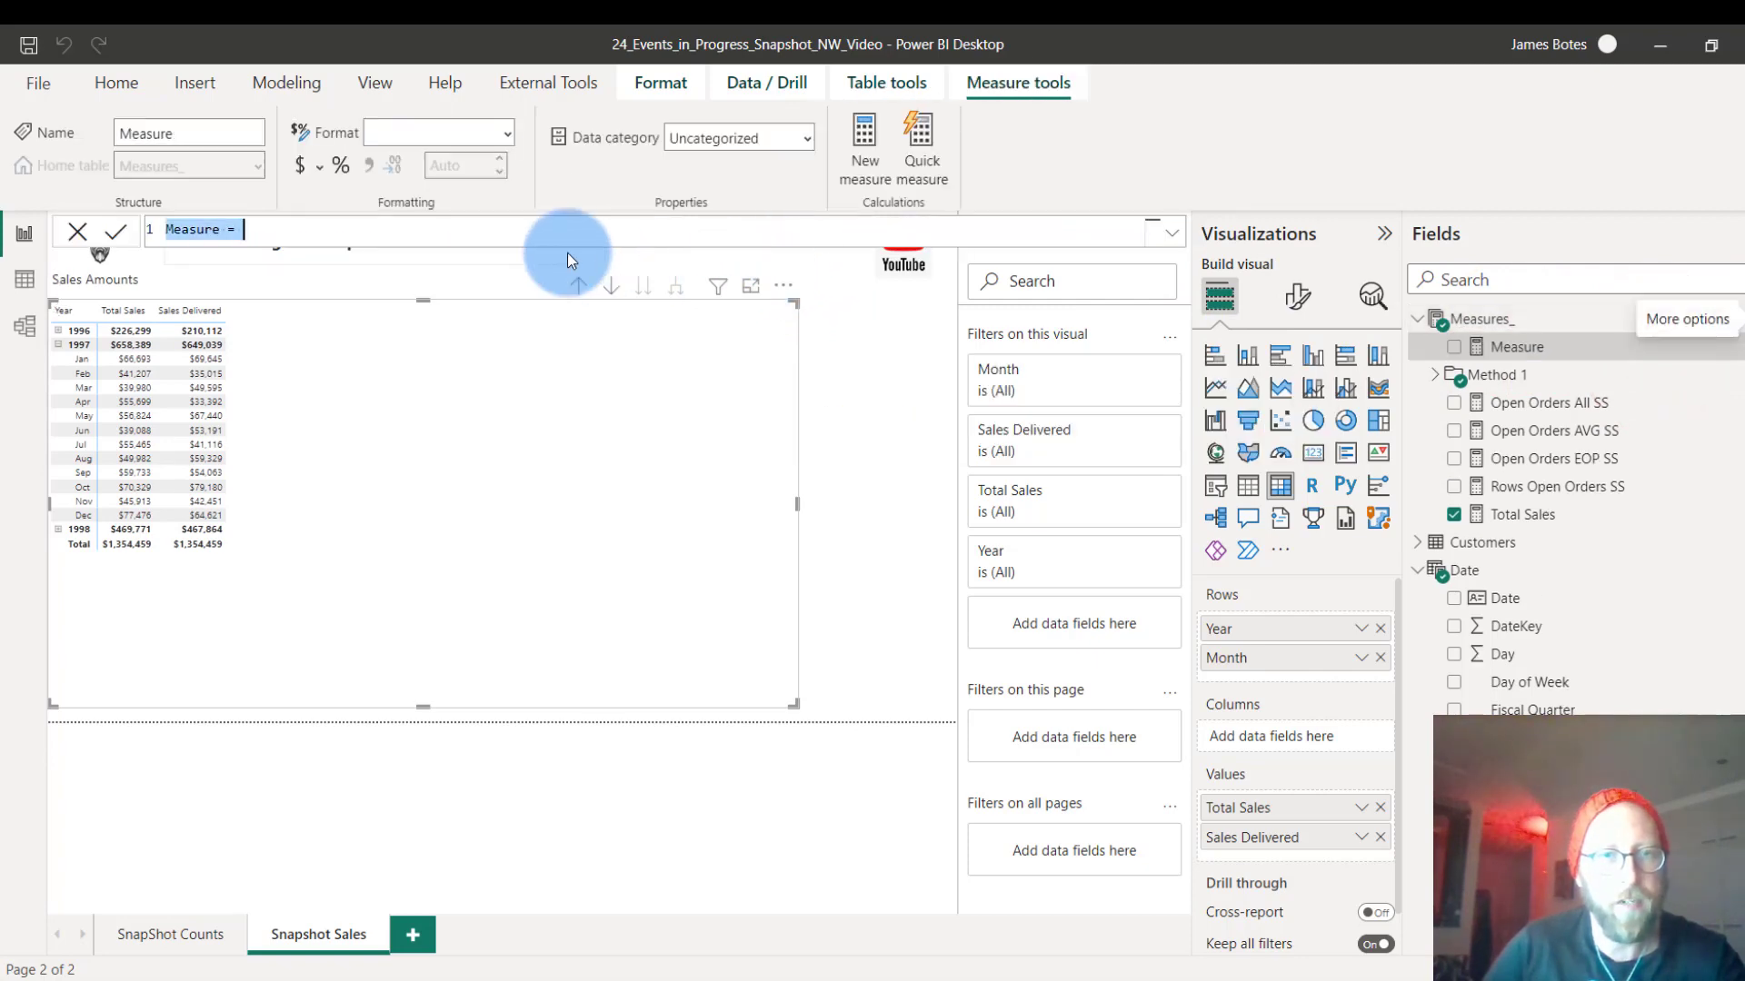
{"action": "key", "text": "ctrl+a"}
{"action": "key", "text": "ctrl+v"}
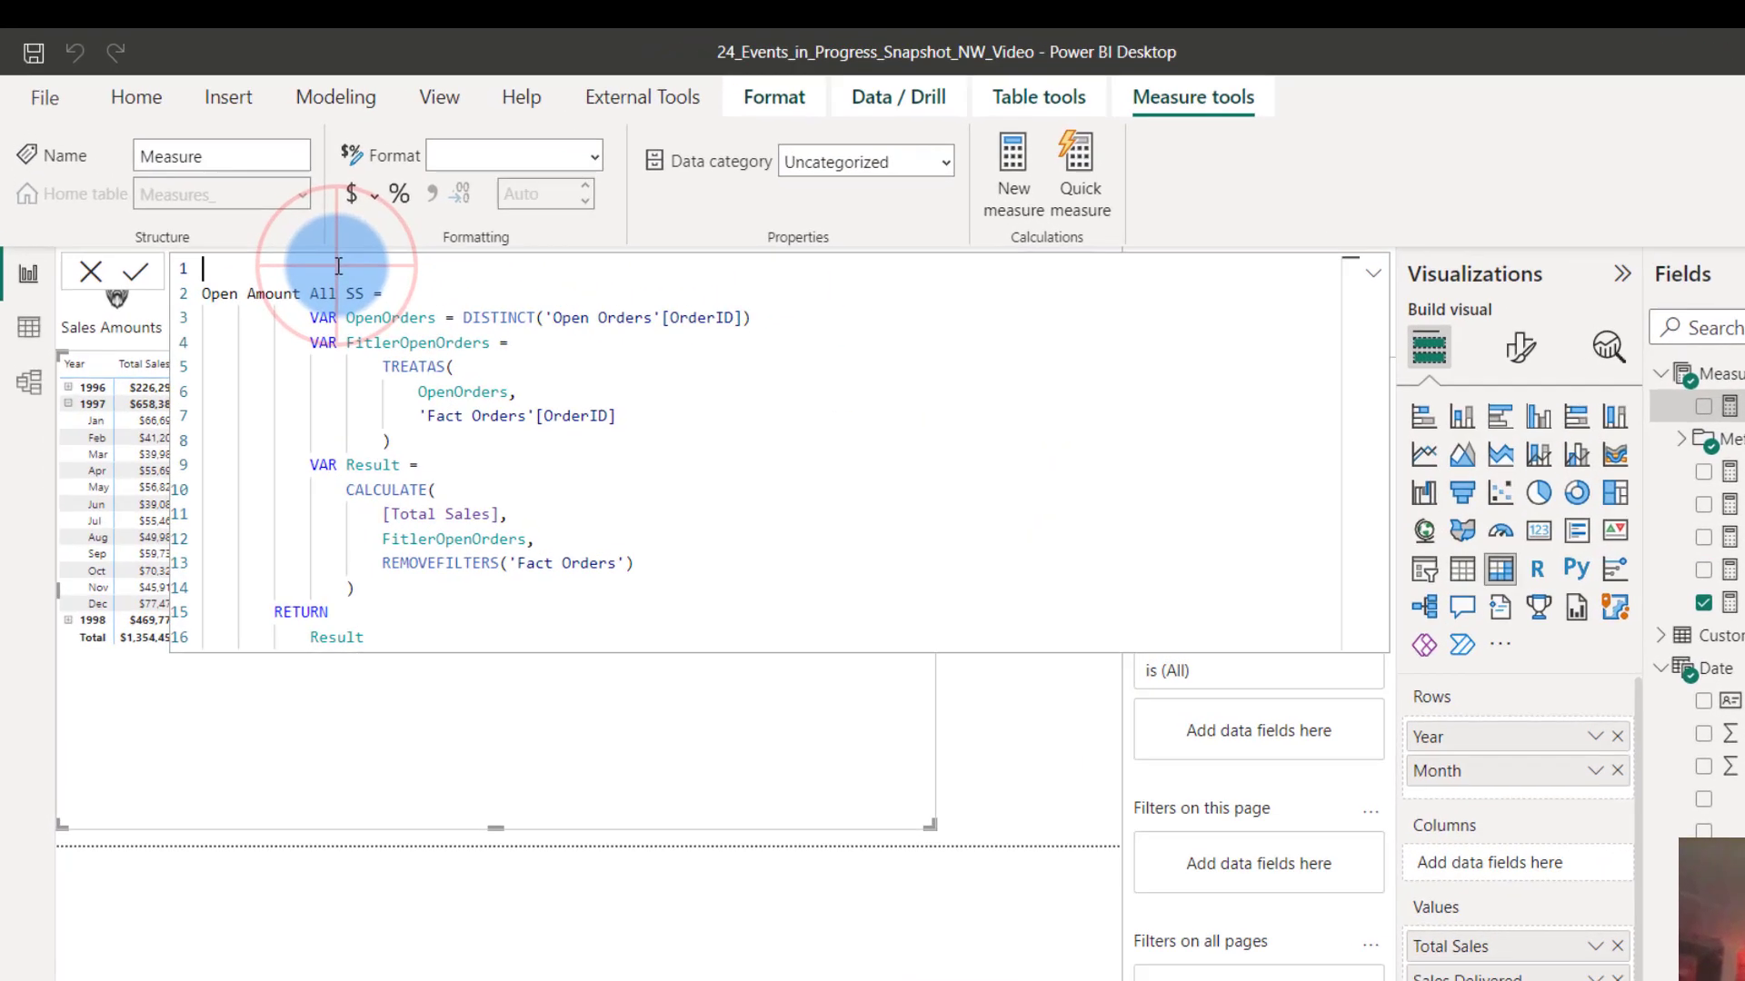
{"action": "left_click", "coordinate": [282, 229]}
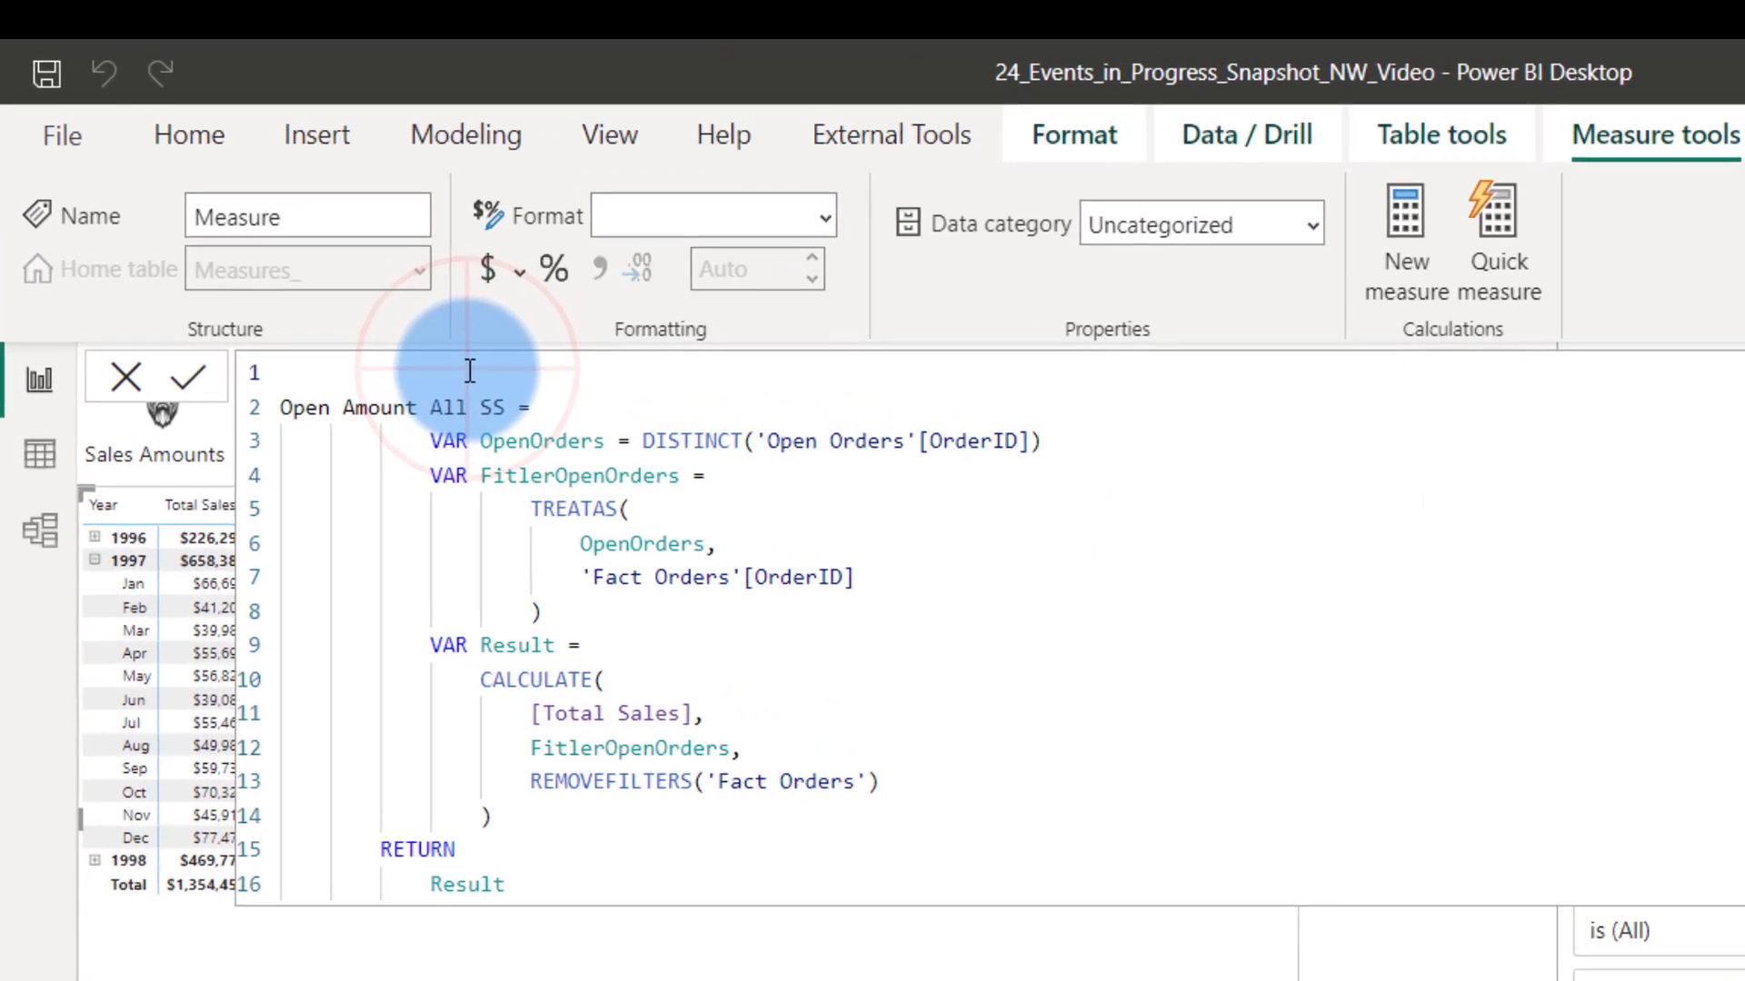
{"action": "key", "text": "Delete"}
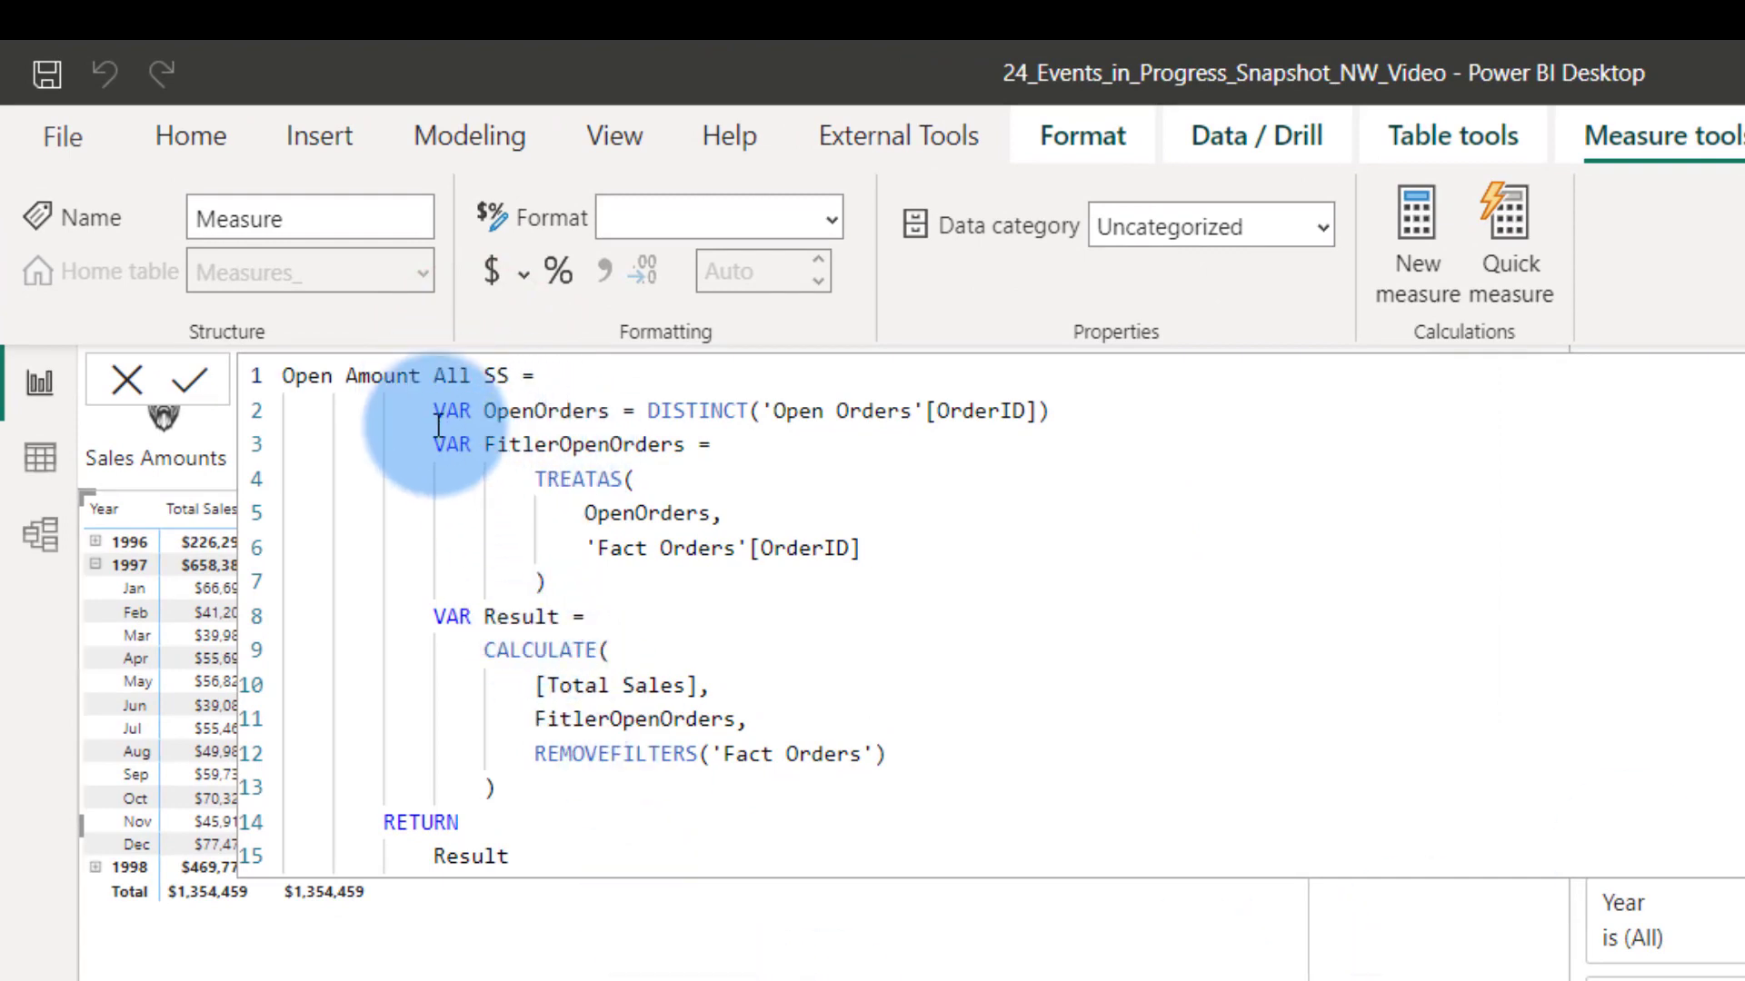
Examine the Open Amount All SS formula: the OpenOrders variable, the TREATAS filter, and the CALCULATE arguments including REMOVEFILTERS('Fact Orders').
{"action": "left_click_drag", "start_coordinate": [484, 410], "coordinate": [614, 413]}
{"action": "left_click_drag", "start_coordinate": [771, 411], "coordinate": [1041, 410]}
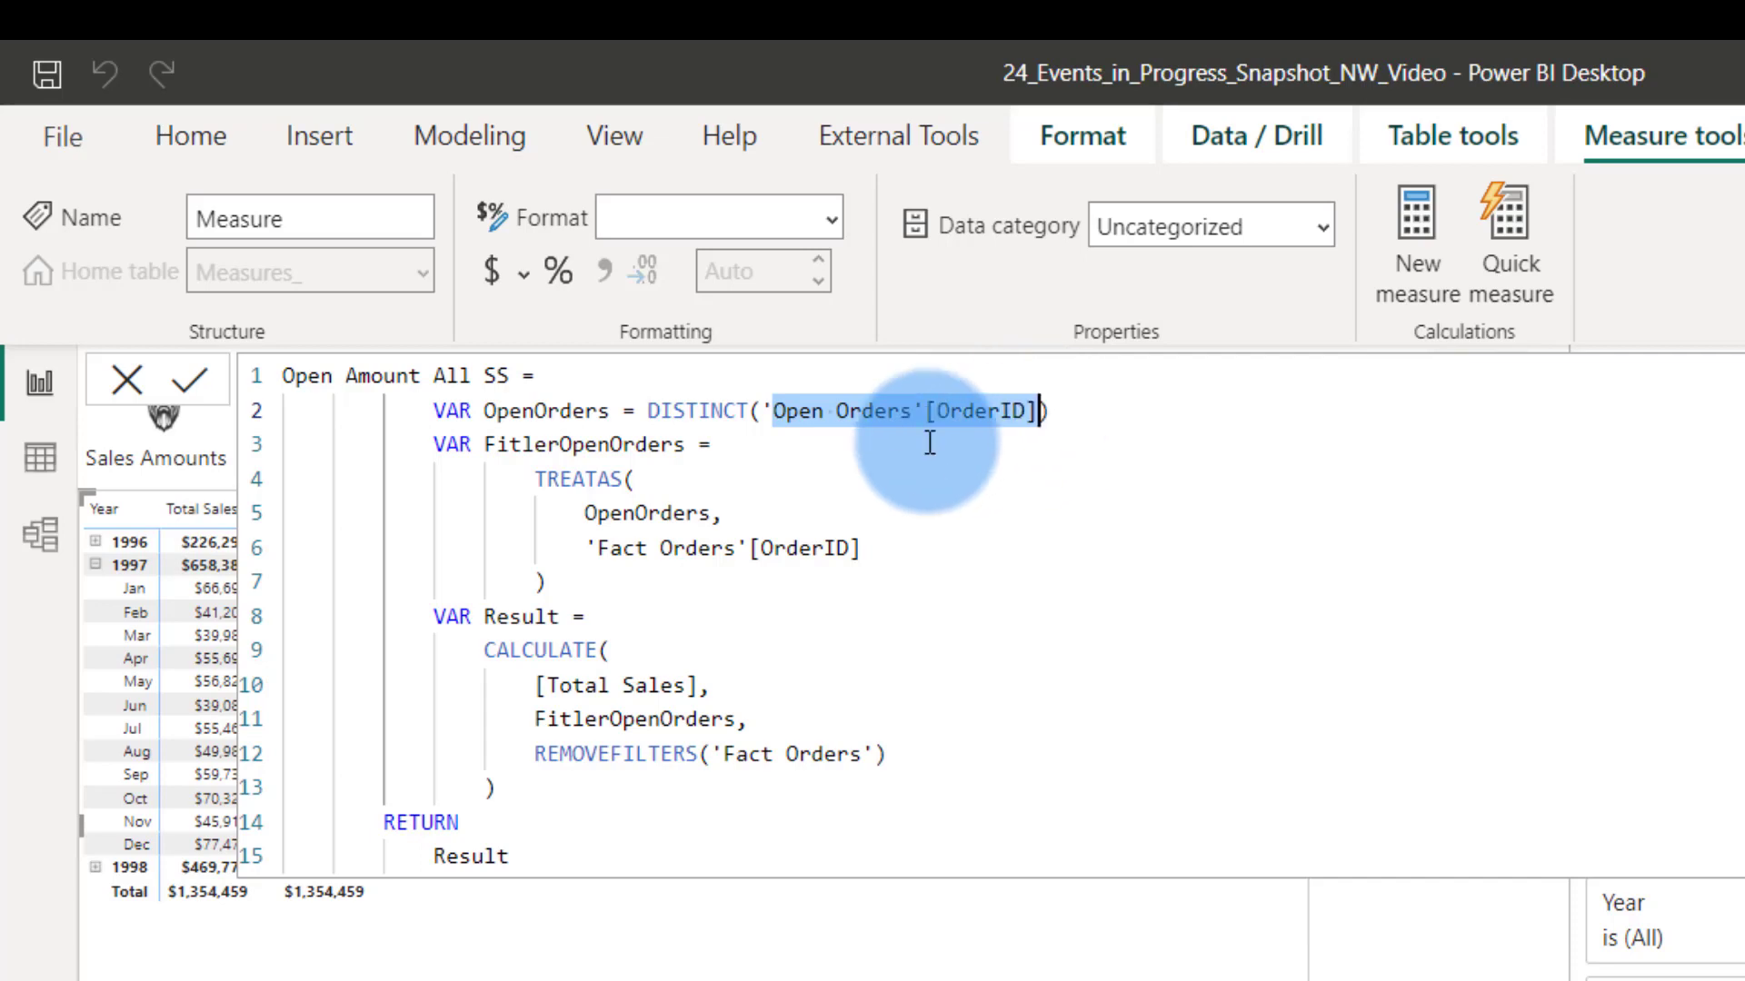
{"action": "left_click_drag", "start_coordinate": [661, 411], "coordinate": [1044, 413]}
{"action": "left_click", "coordinate": [1082, 410]}
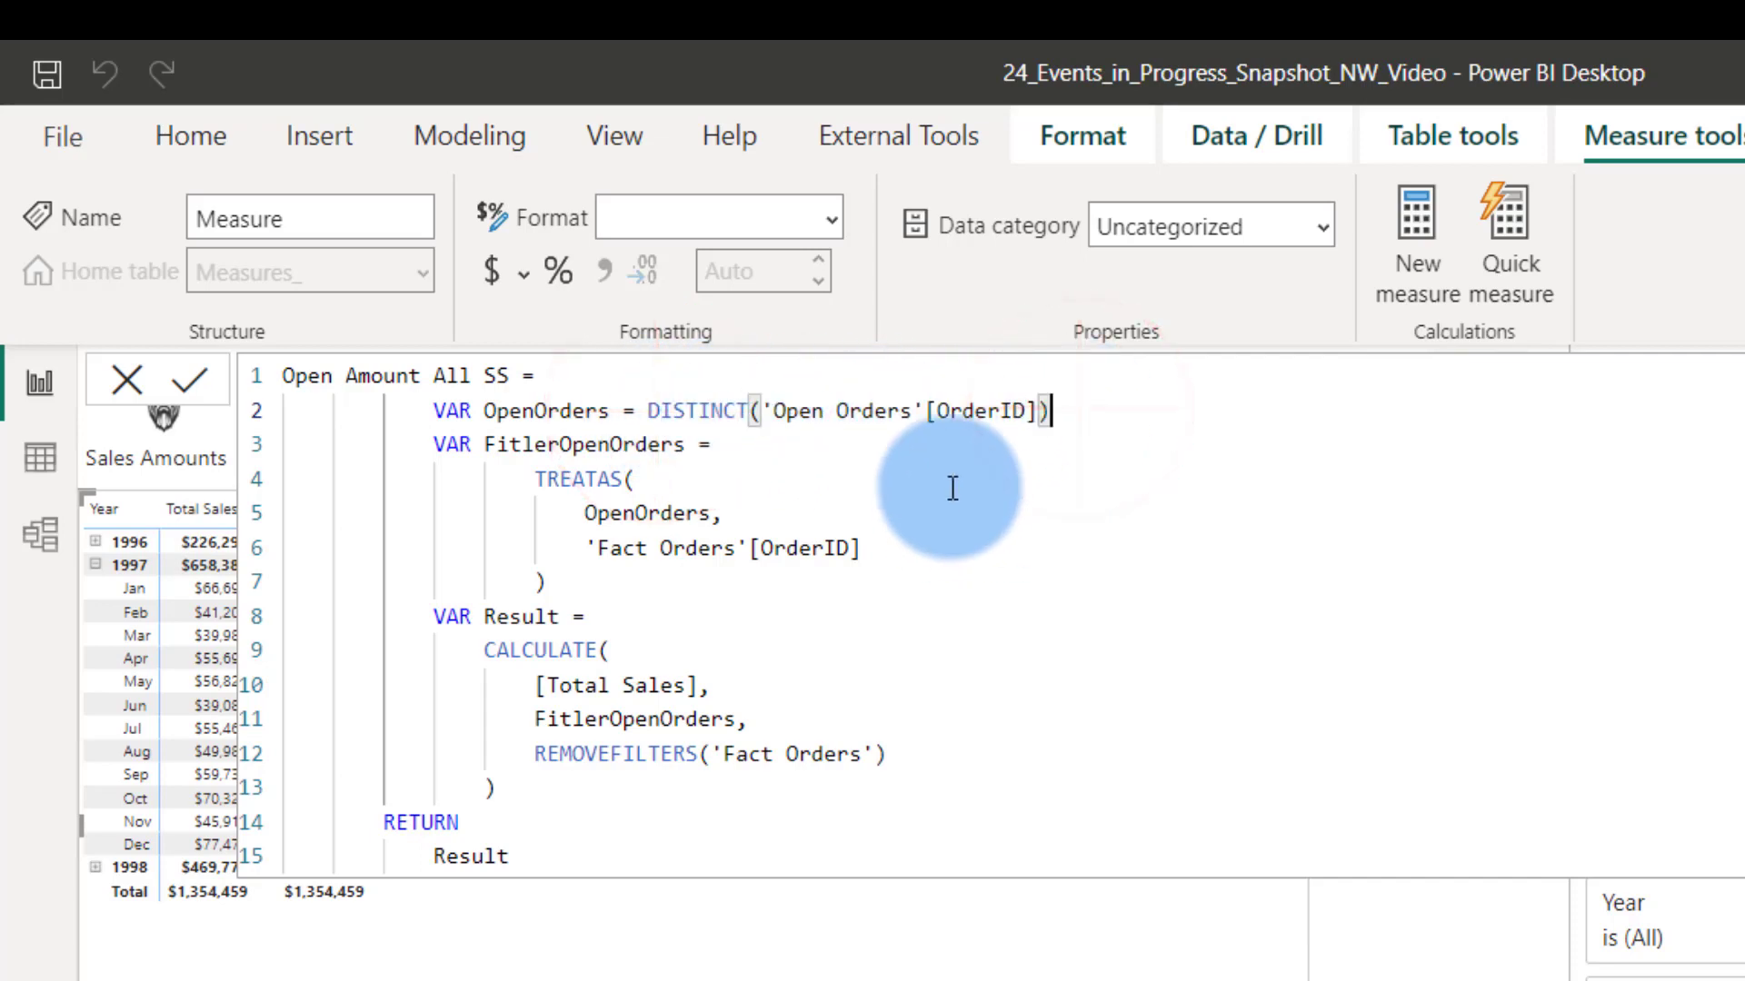
{"action": "left_click", "coordinate": [829, 513]}
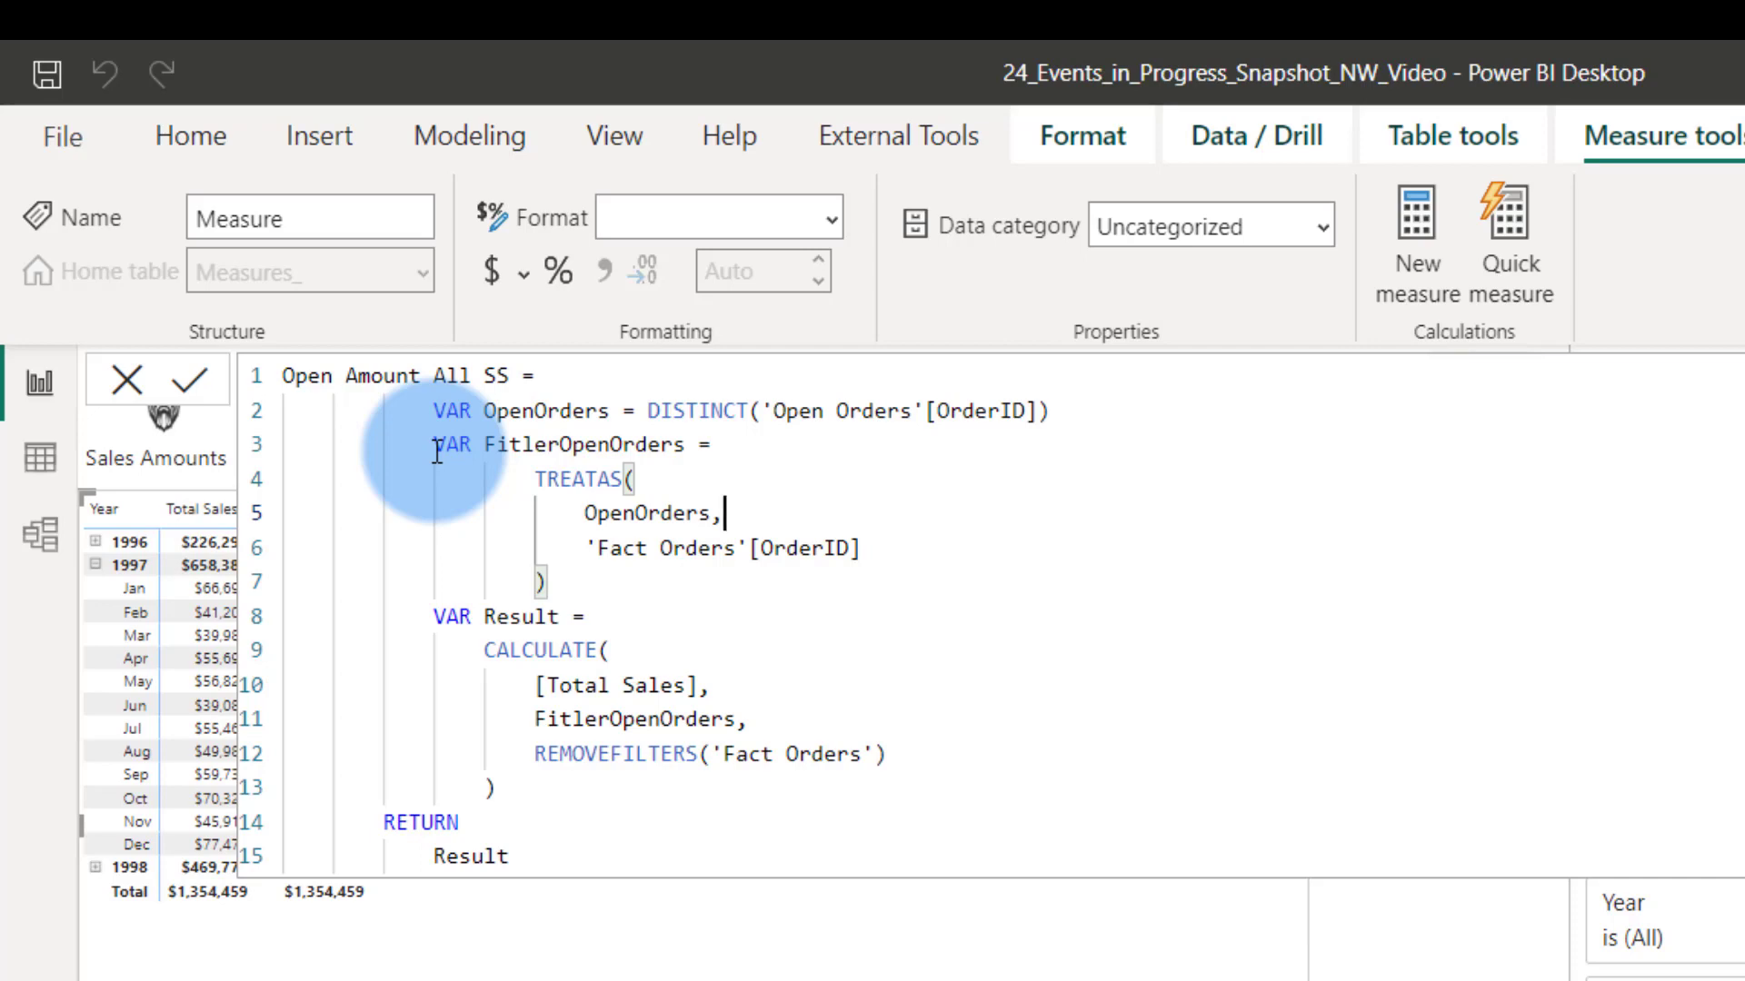
{"action": "left_click_drag", "start_coordinate": [435, 448], "coordinate": [884, 558]}
{"action": "left_click", "coordinate": [892, 545]}
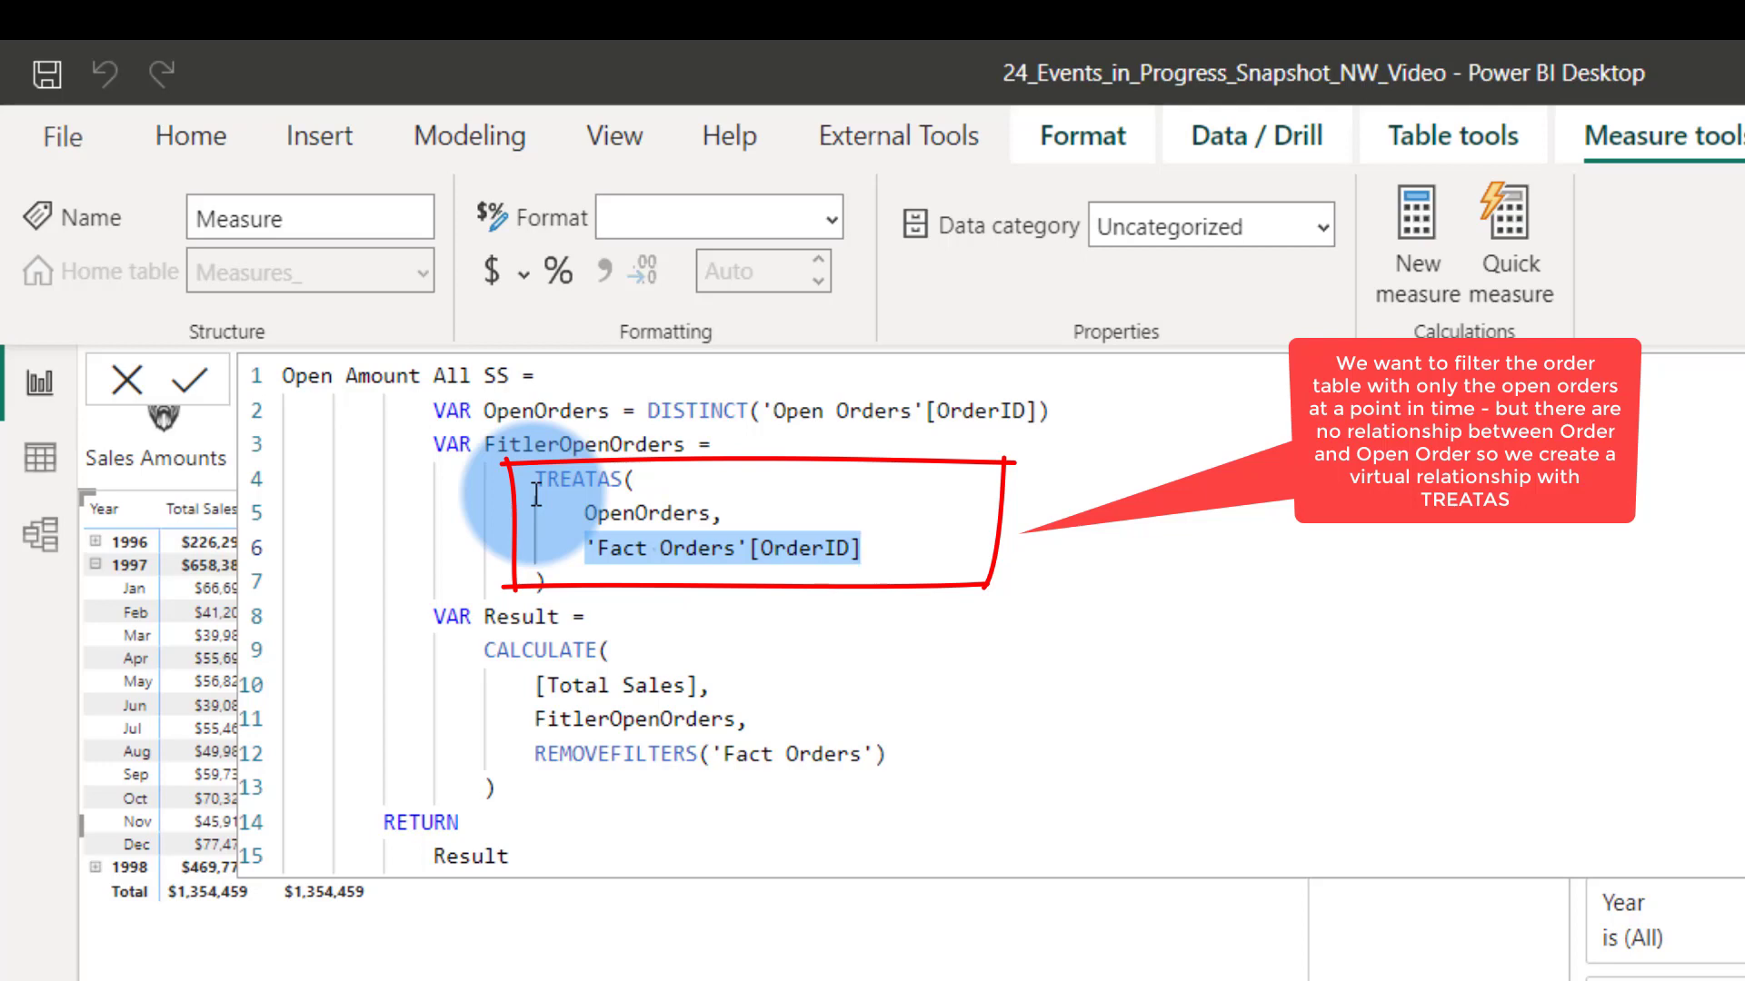
{"action": "mouse_move", "coordinate": [536, 496]}
{"action": "left_mouse_down"}
{"action": "mouse_move", "coordinate": [636, 482]}
{"action": "mouse_move", "coordinate": [596, 545]}
{"action": "mouse_move", "coordinate": [601, 587]}
{"action": "mouse_move", "coordinate": [299, 452]}
{"action": "mouse_move", "coordinate": [259, 486]}
{"action": "left_mouse_up"}
{"action": "left_click", "coordinate": [768, 565]}
{"action": "left_click_drag", "start_coordinate": [545, 584], "coordinate": [285, 479]}
{"action": "left_click", "coordinate": [624, 521]}
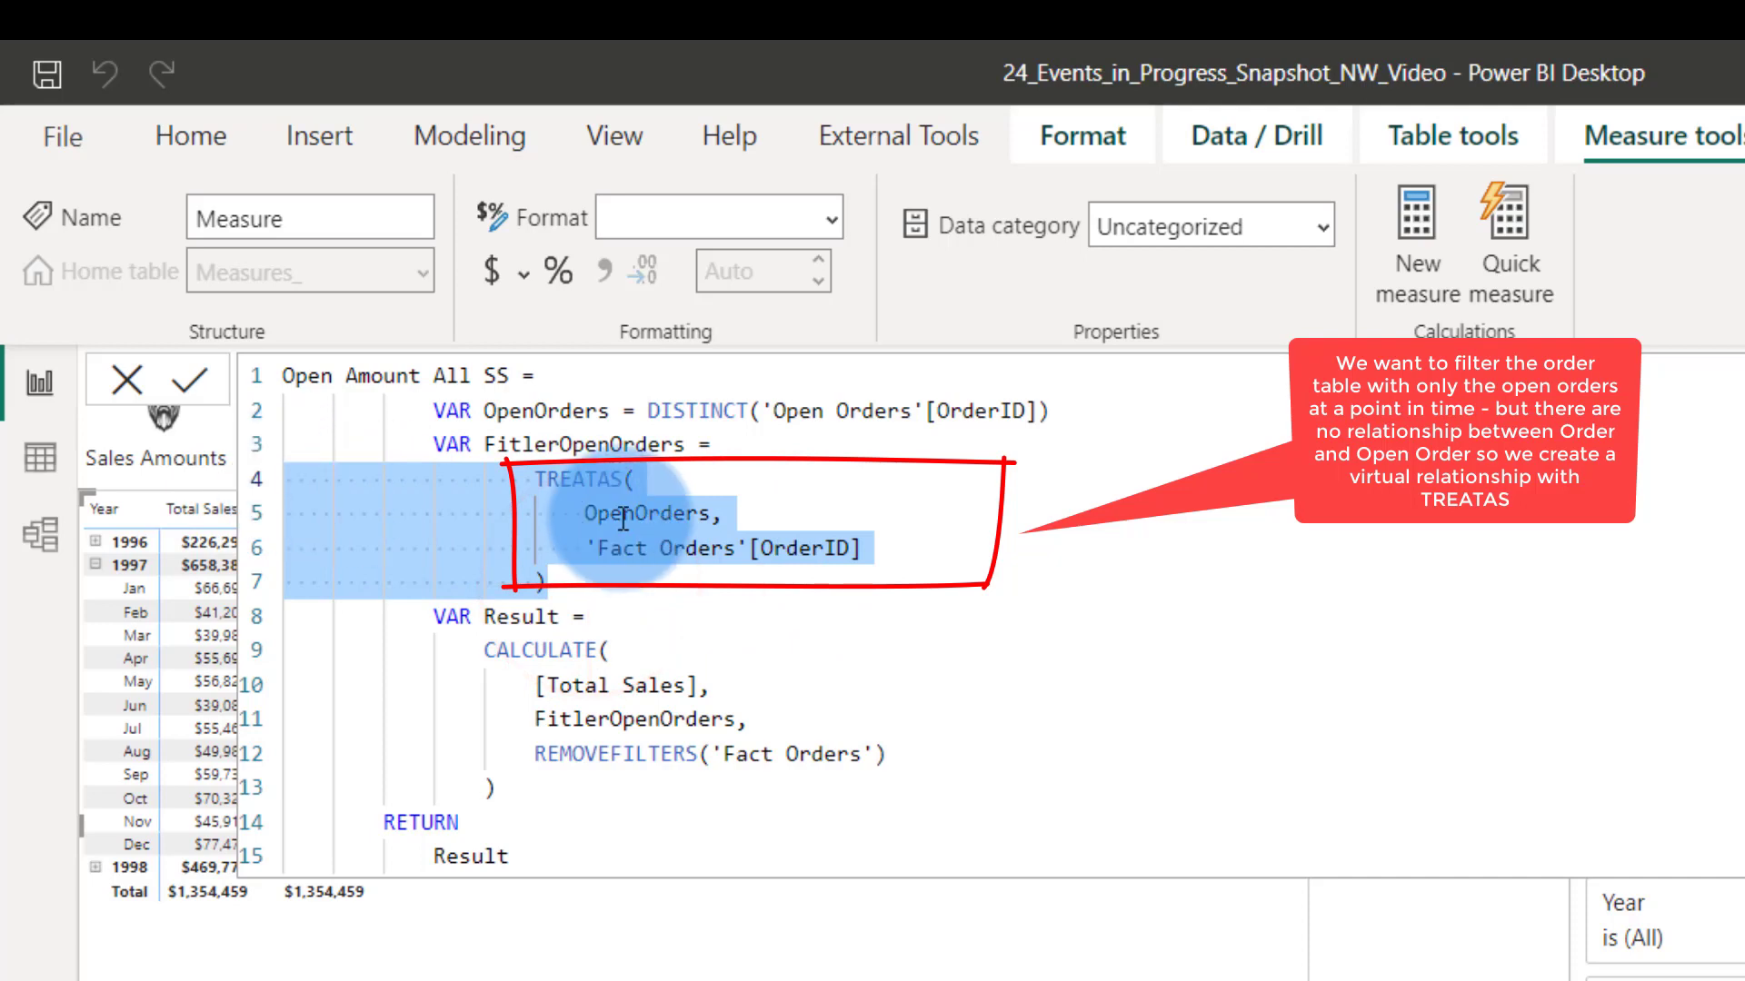
{"action": "left_click_drag", "start_coordinate": [636, 482], "coordinate": [600, 568]}
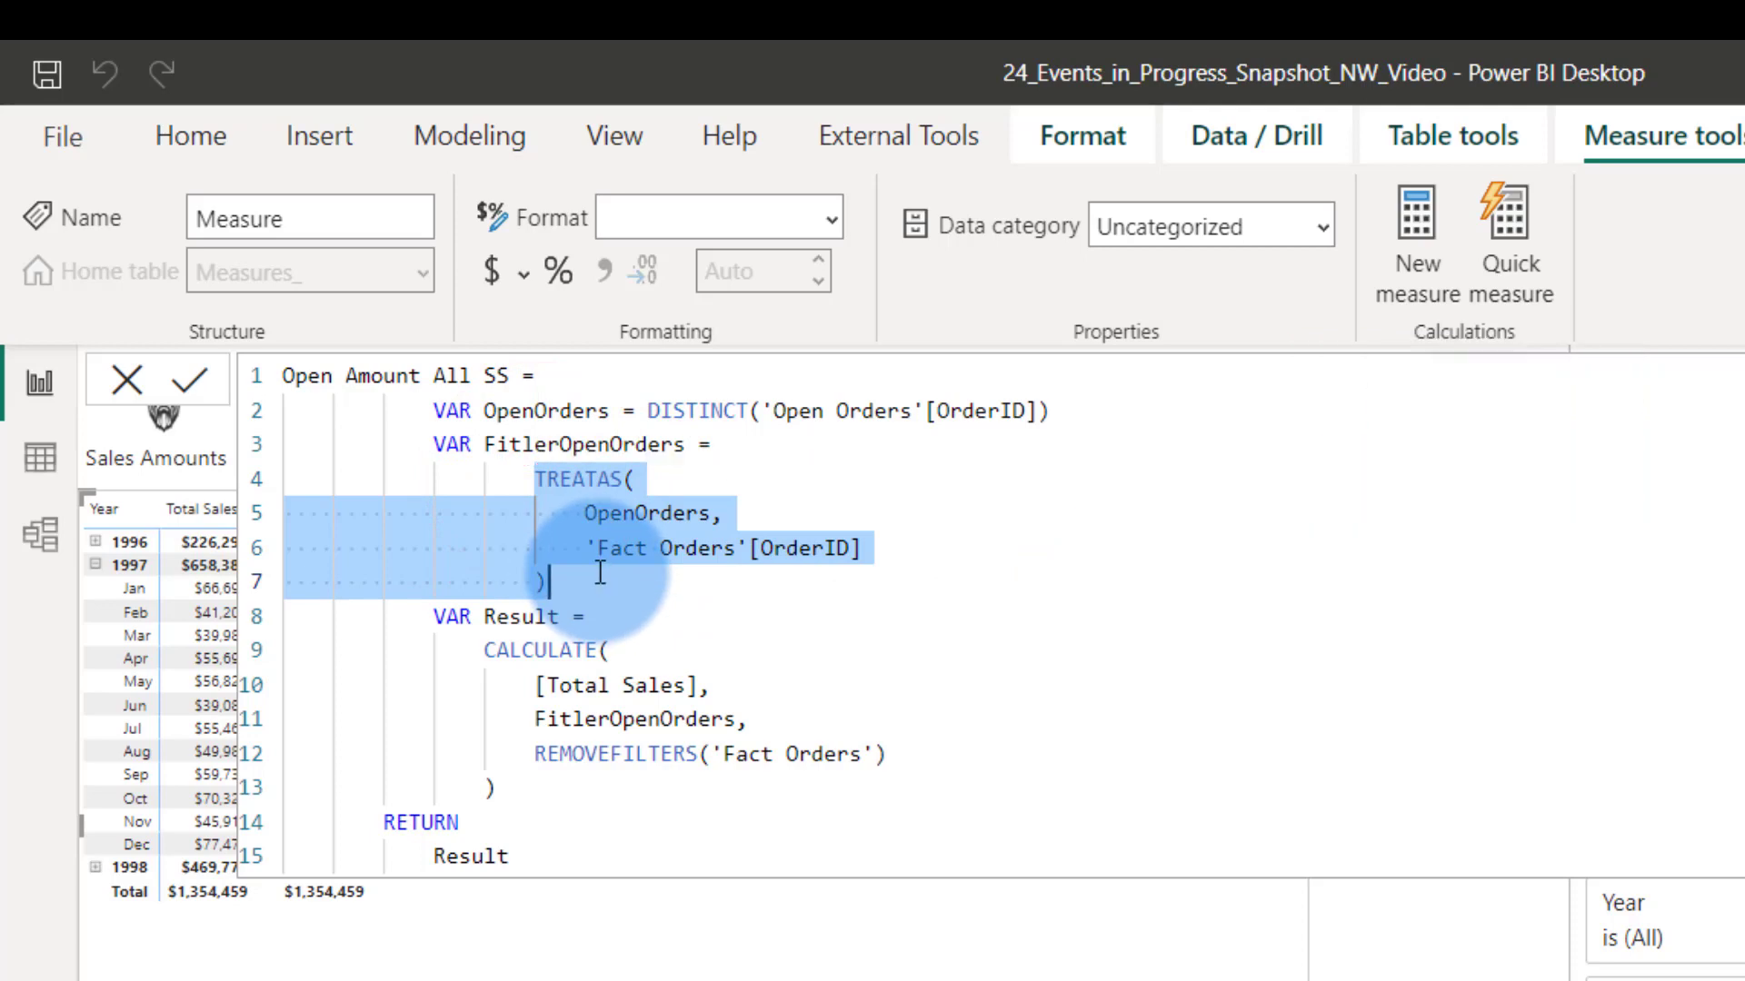
{"action": "left_click", "coordinate": [556, 581]}
{"action": "left_click", "coordinate": [450, 619]}
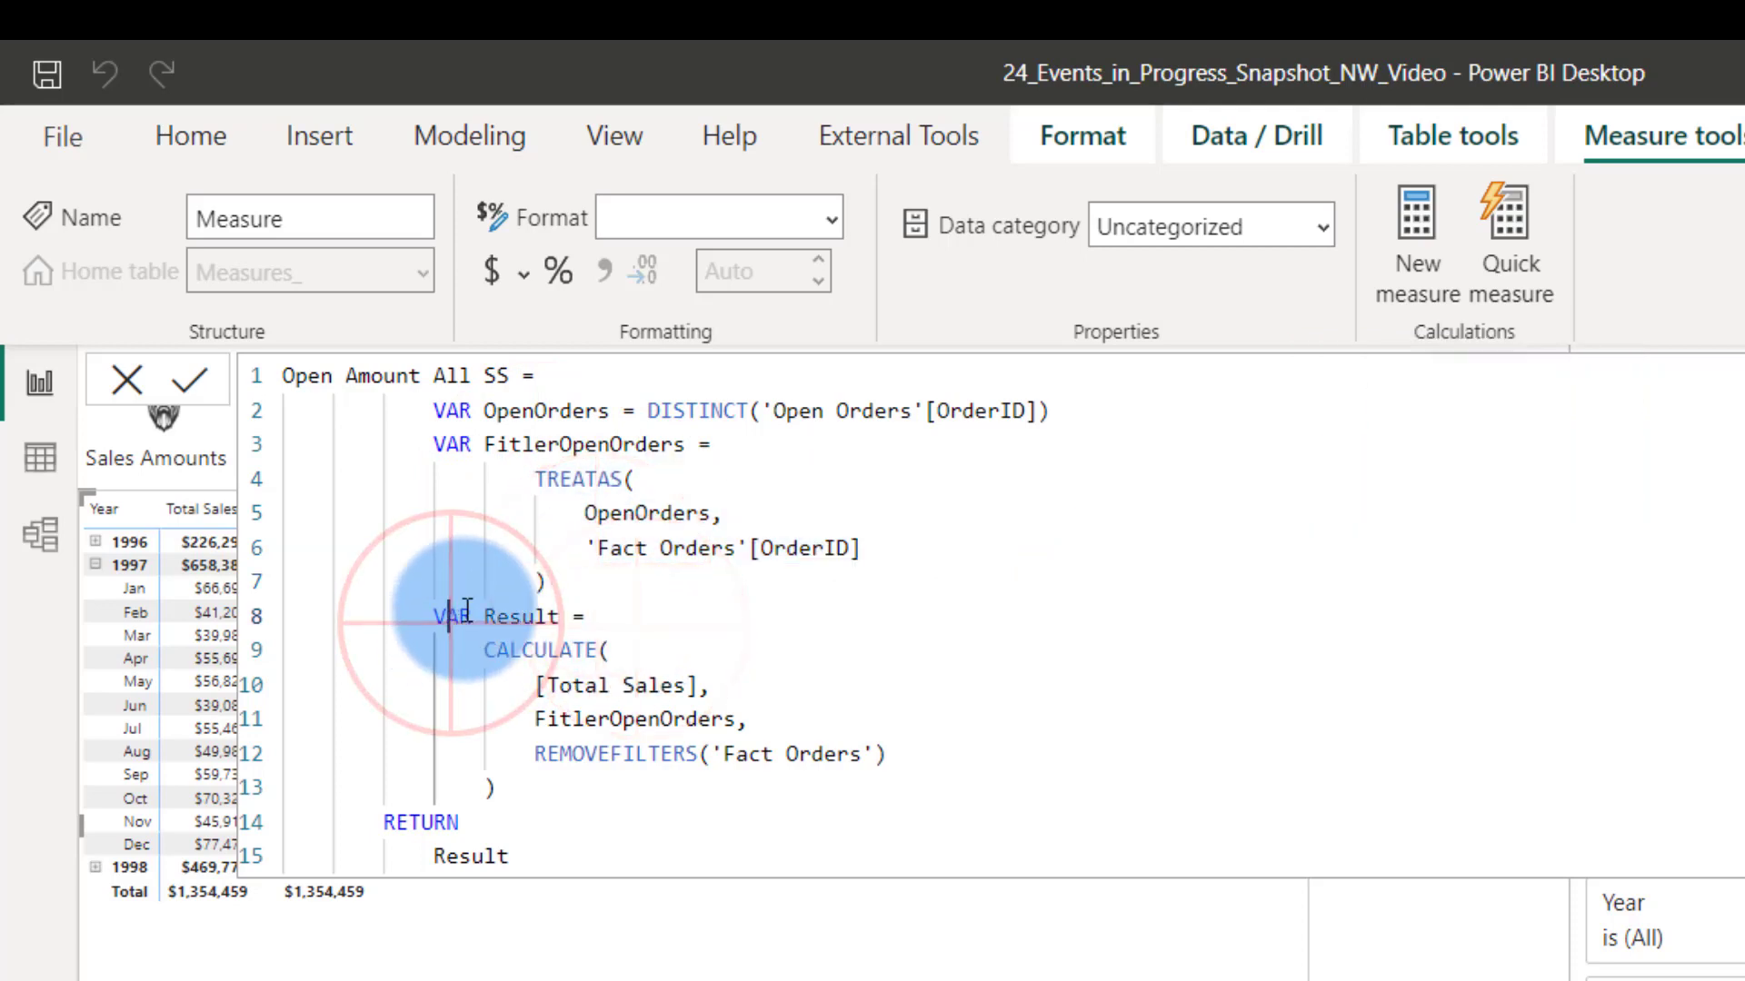
{"action": "left_click_drag", "start_coordinate": [473, 650], "coordinate": [712, 686]}
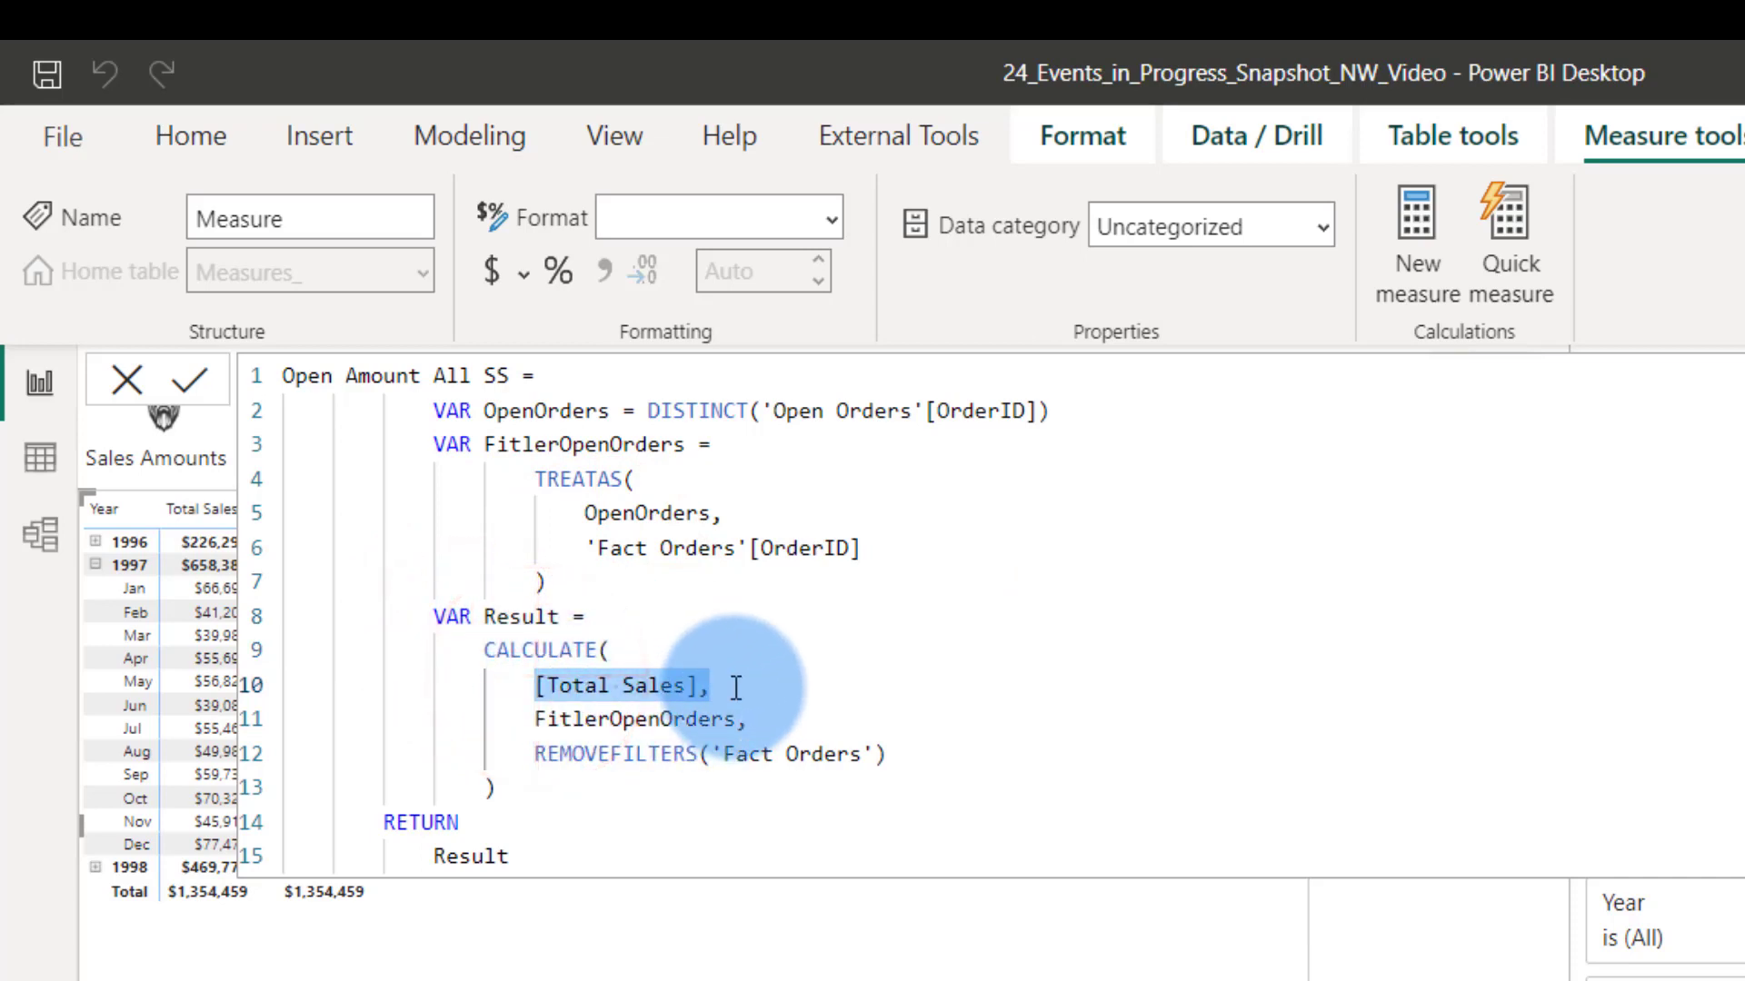
{"action": "left_click_drag", "start_coordinate": [536, 718], "coordinate": [754, 721]}
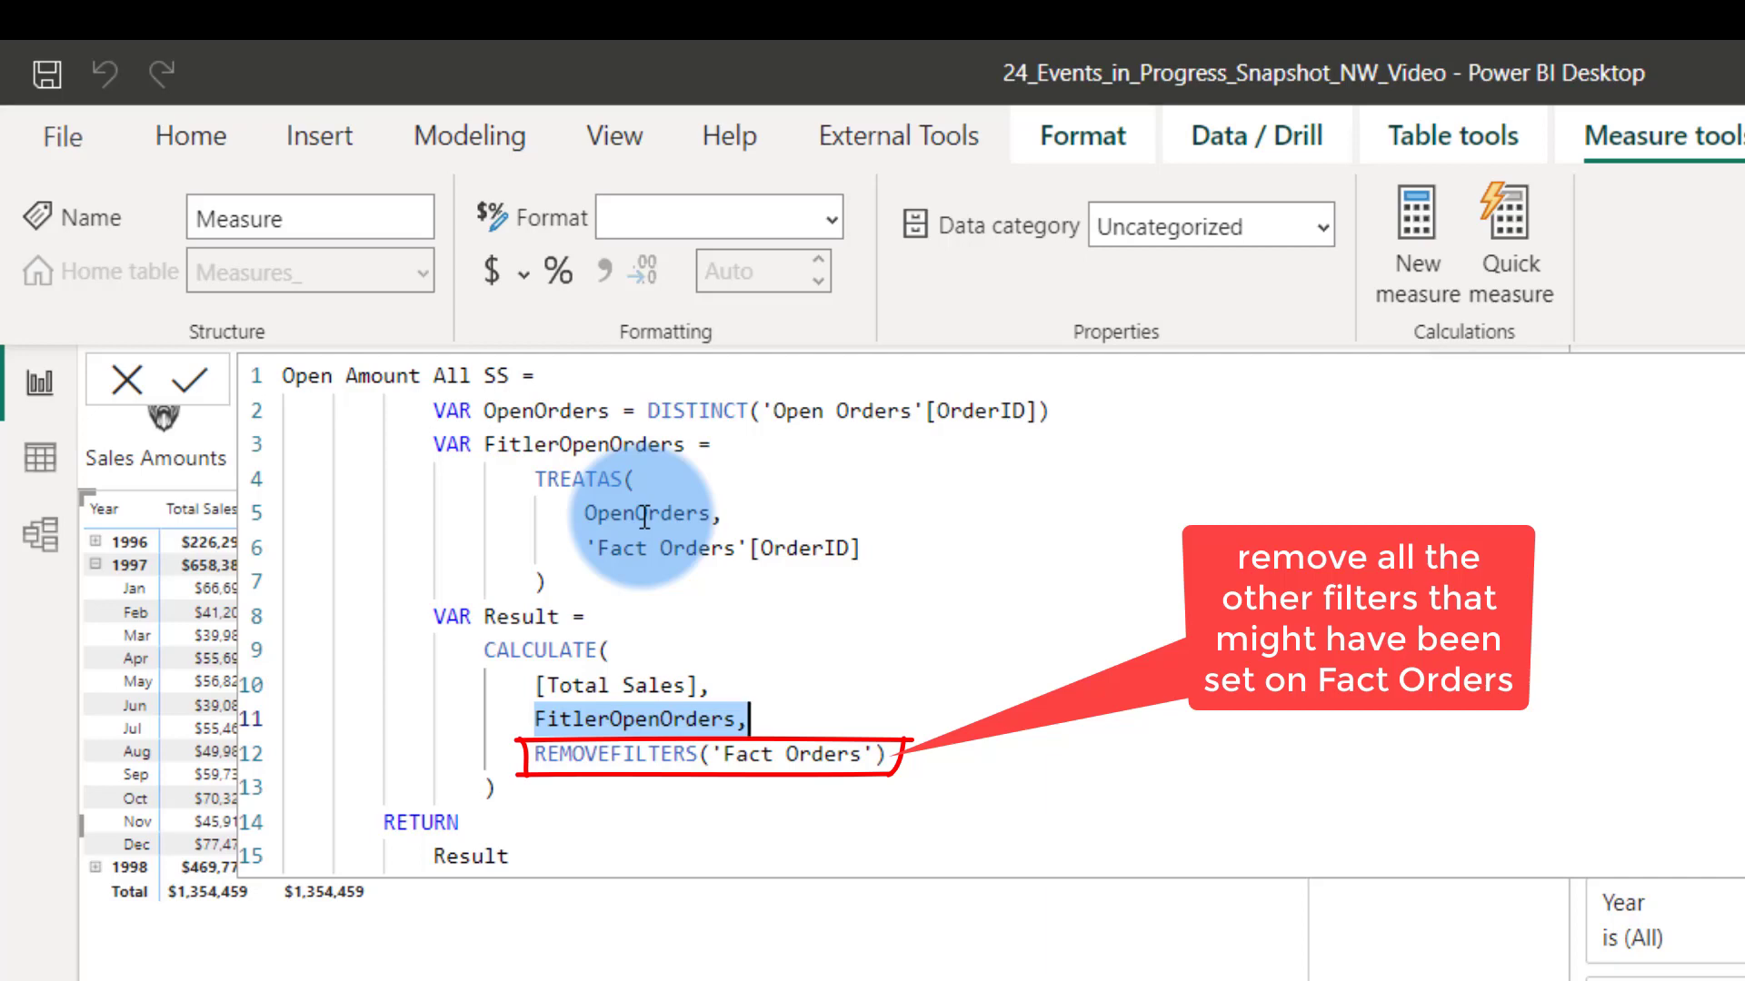
{"action": "left_click_drag", "start_coordinate": [533, 754], "coordinate": [907, 761]}
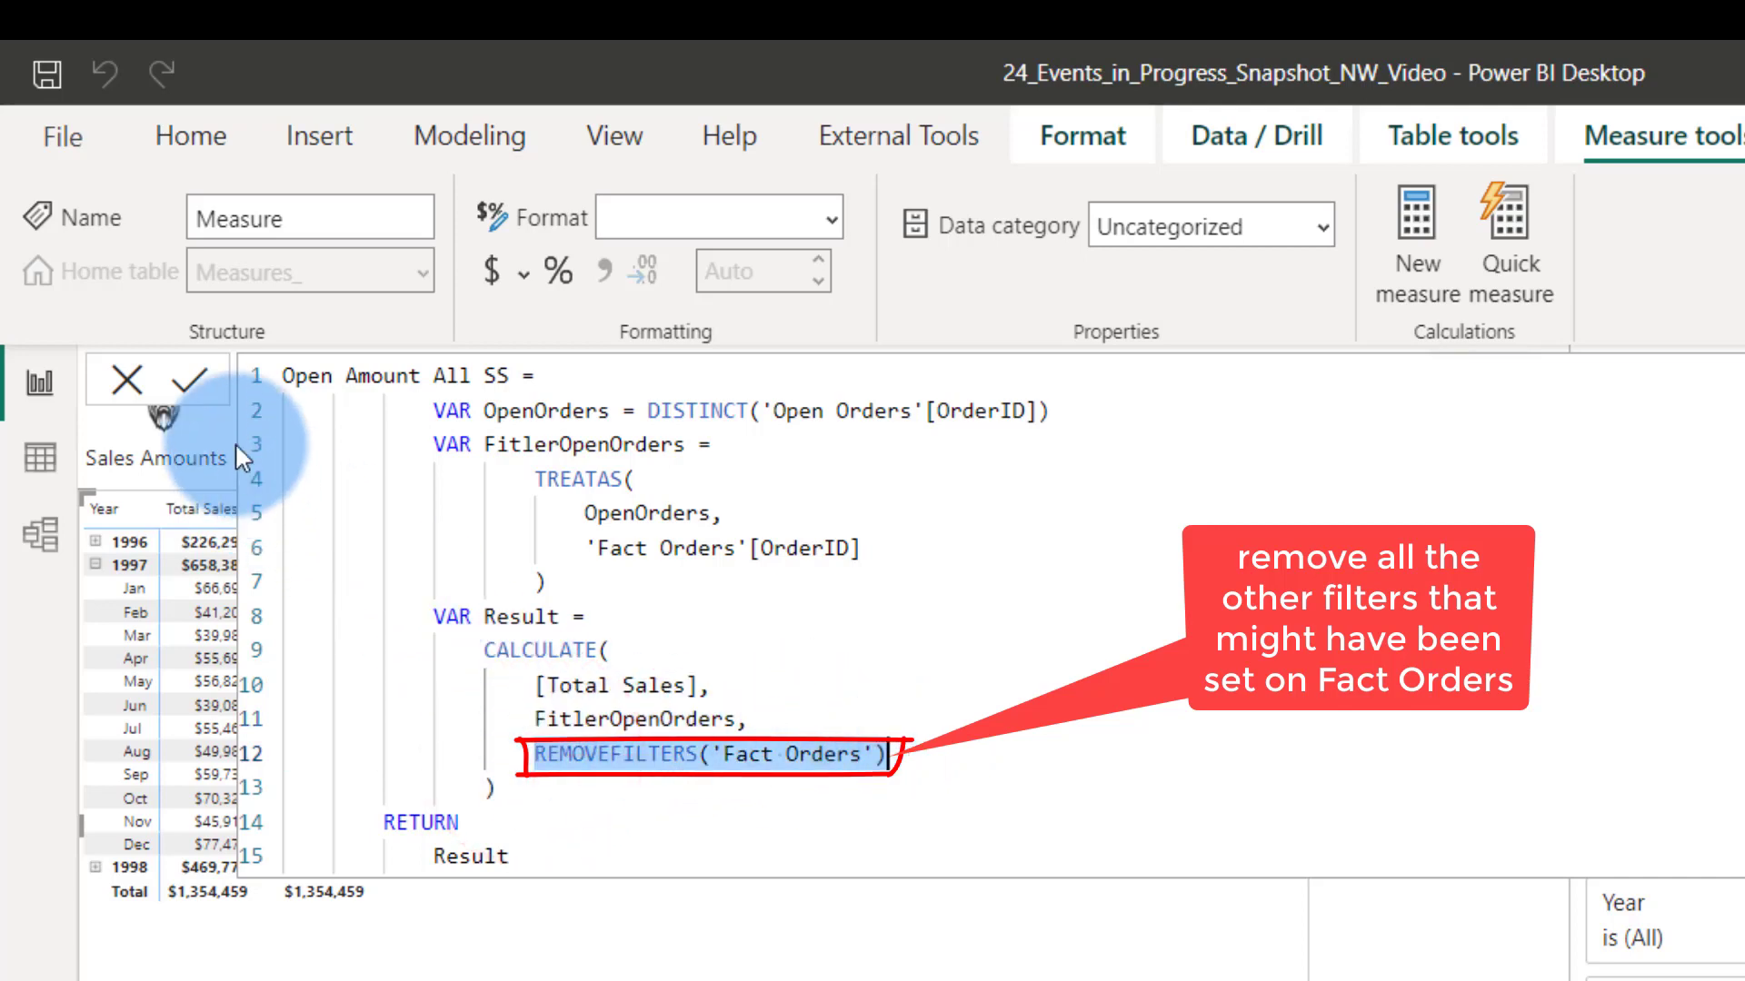
Commit the Open Amount All SS measure and add it to the values of the Sales Amounts matrix after Sales Delivered.
{"action": "left_click", "coordinate": [186, 395]}
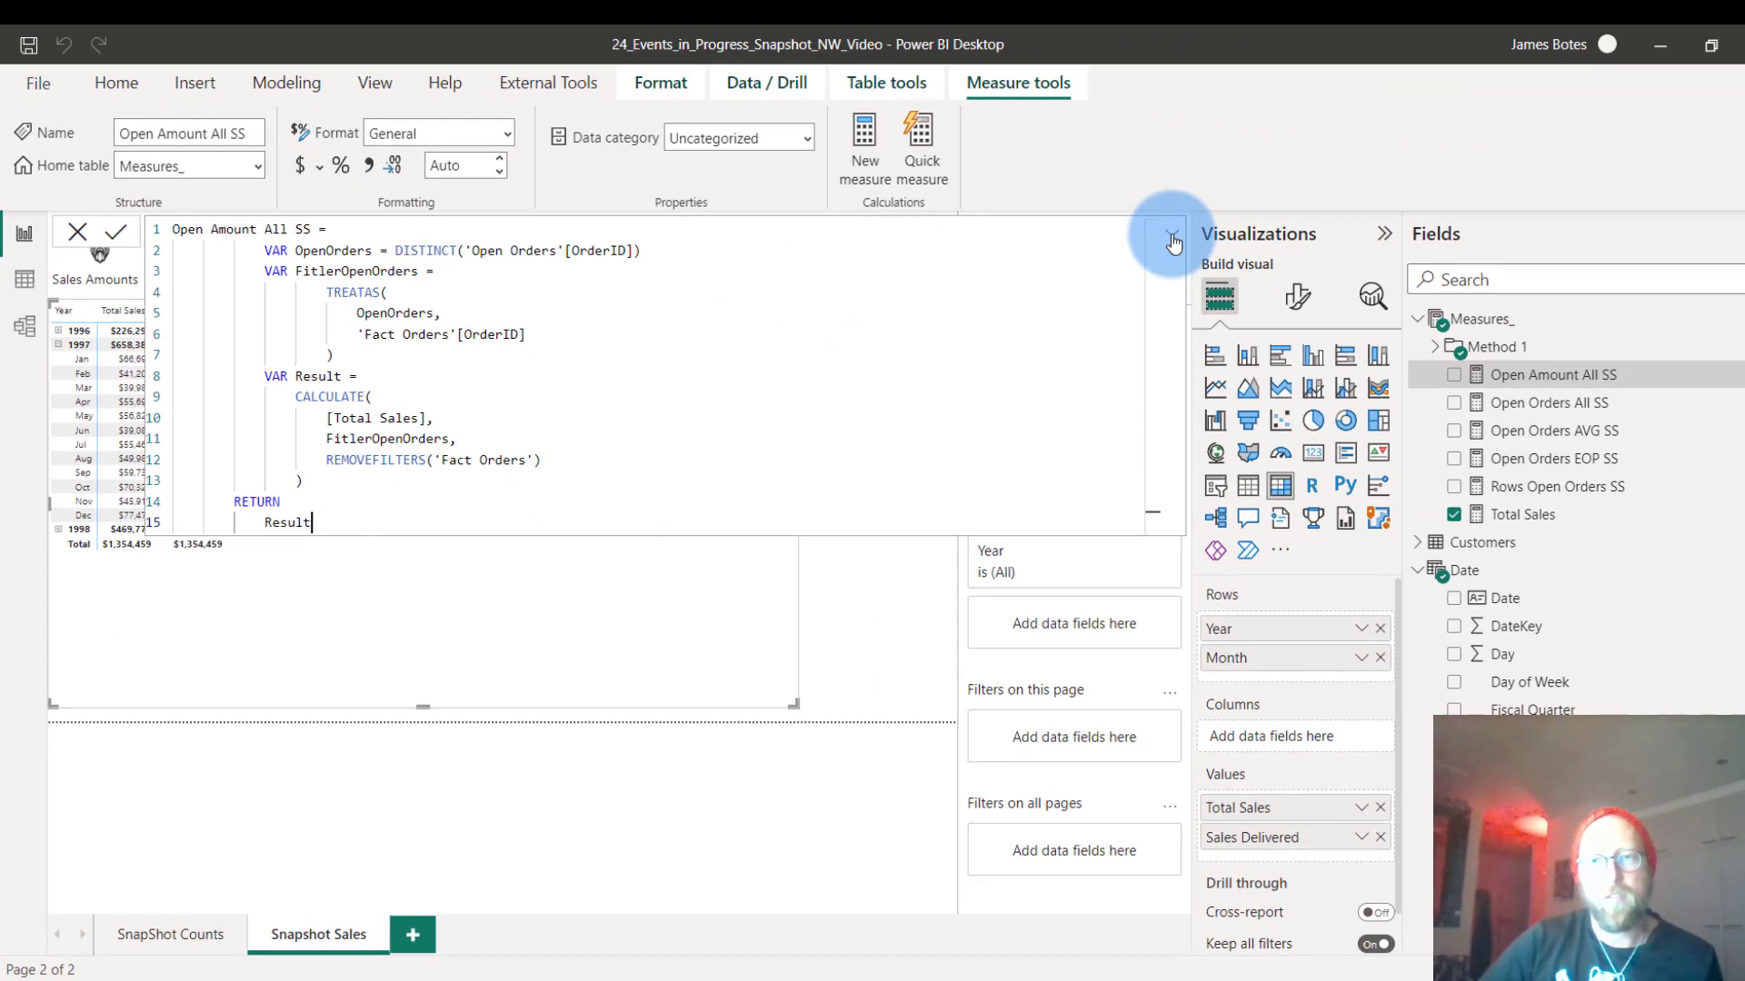
{"action": "left_click", "coordinate": [1484, 359]}
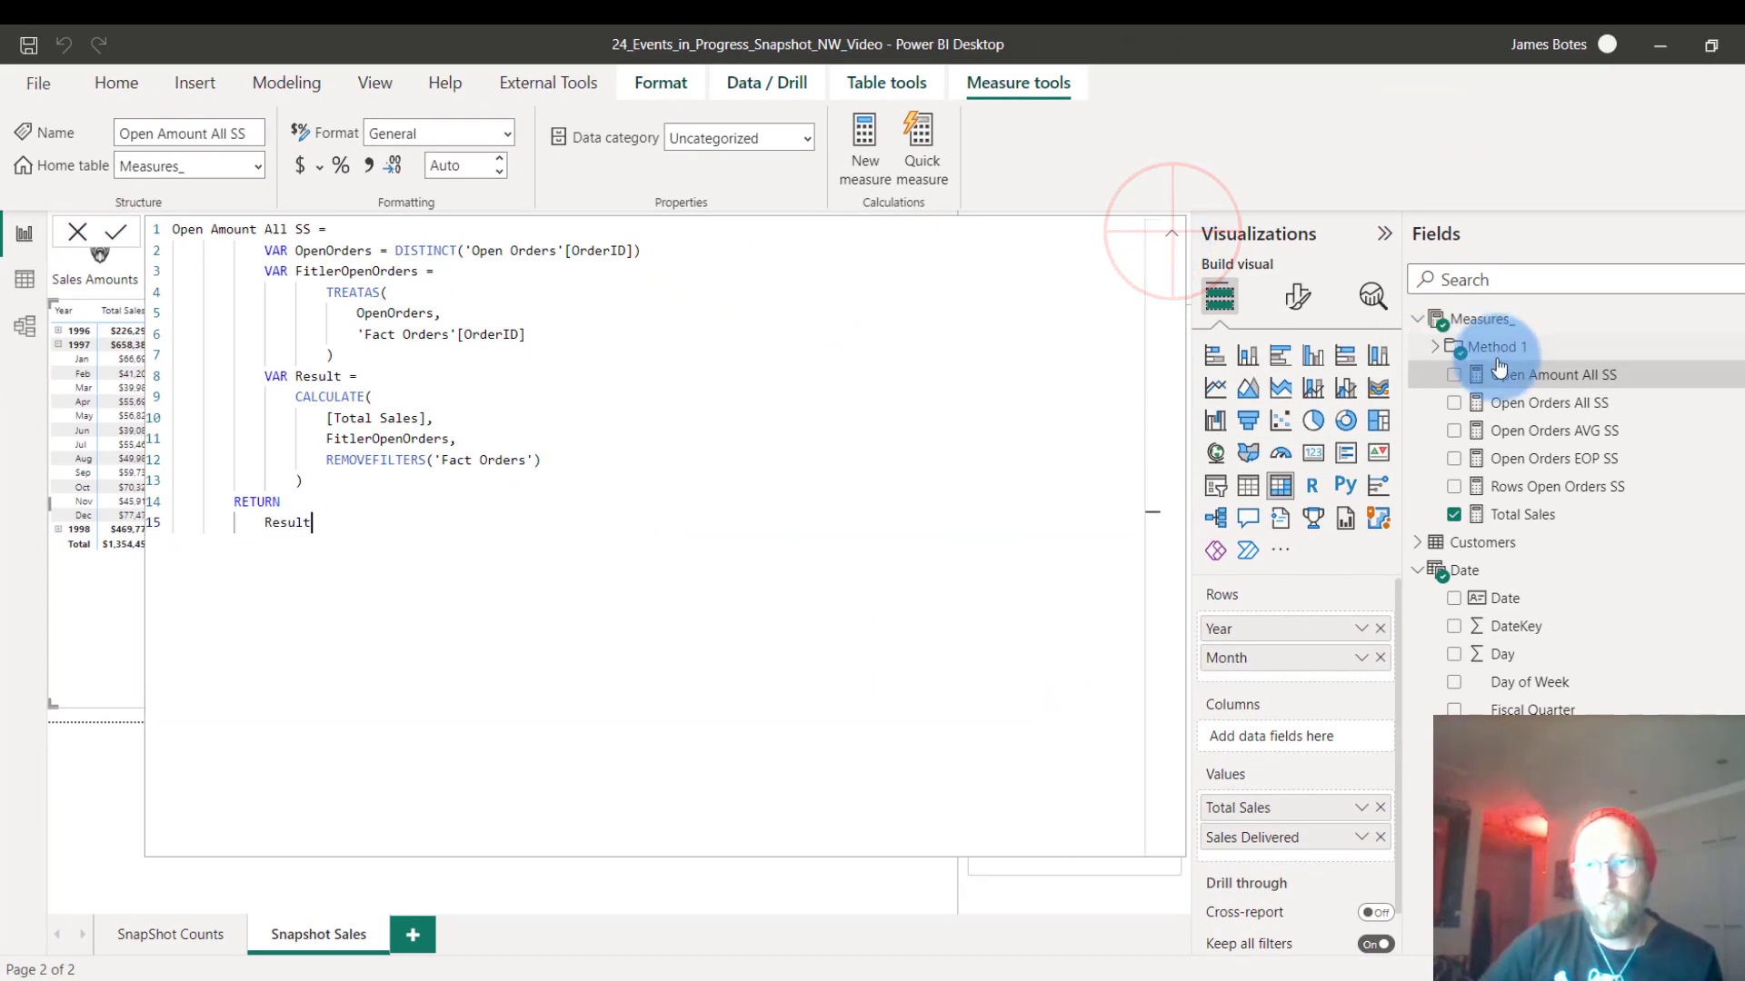
{"action": "left_click", "coordinate": [1572, 381]}
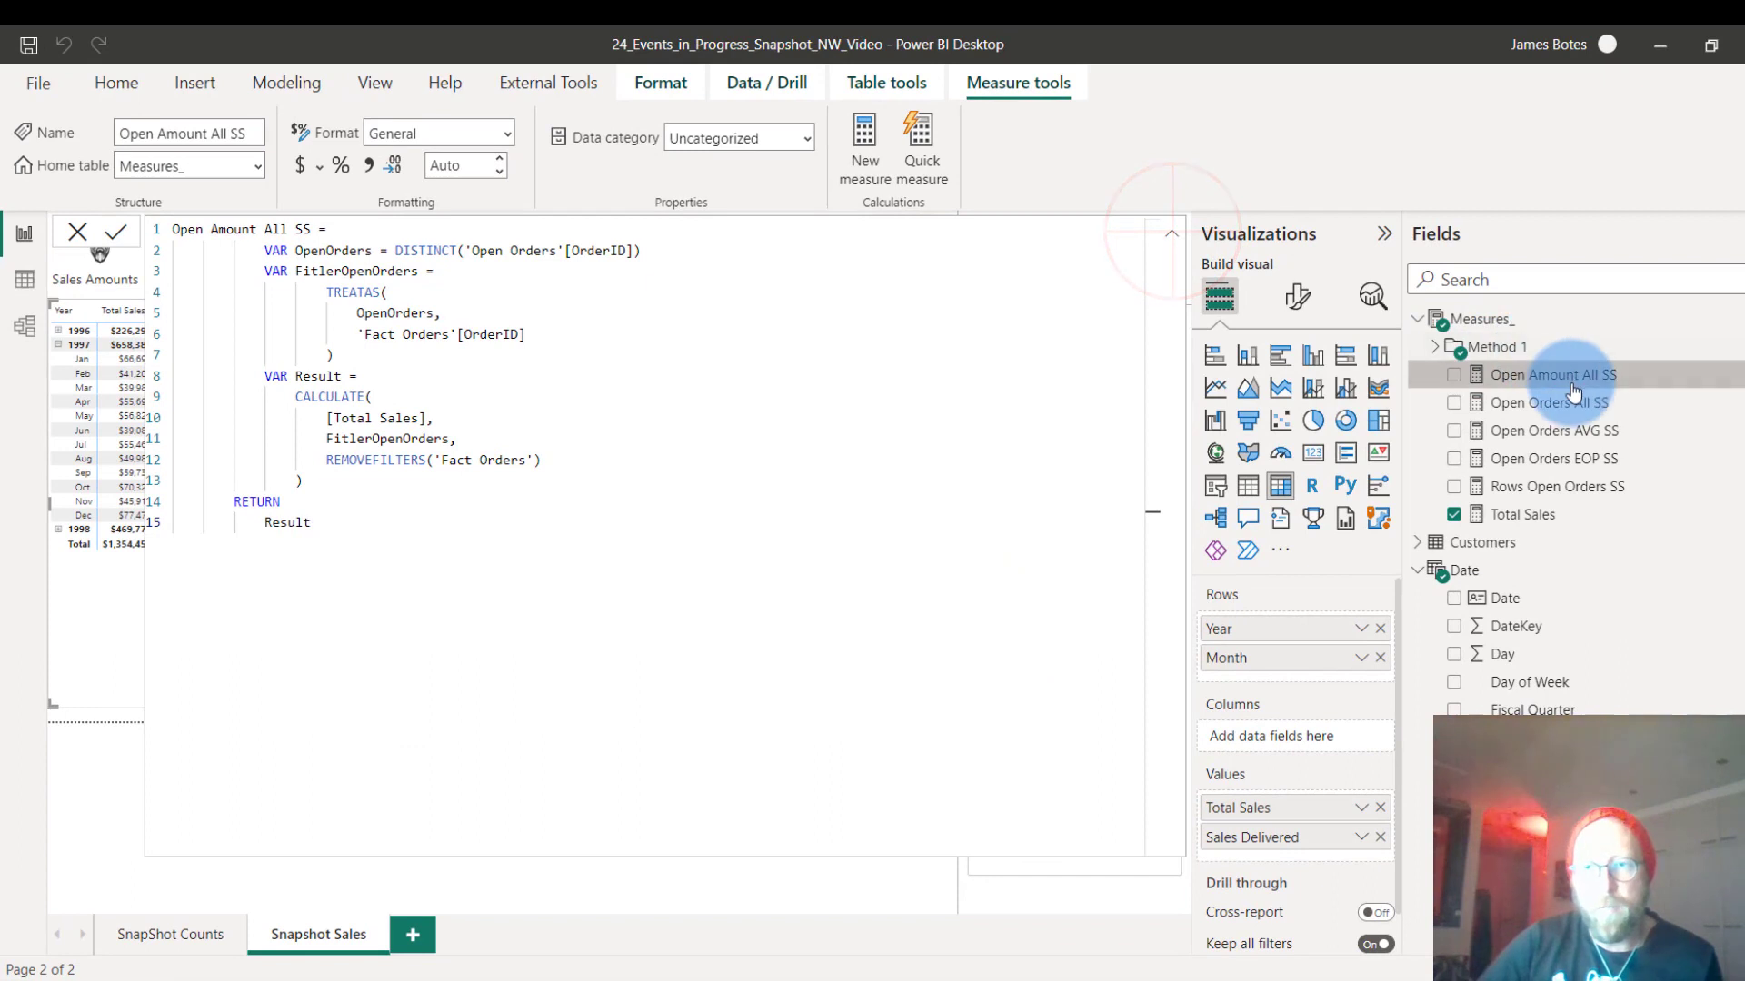
{"action": "left_click", "coordinate": [1172, 233]}
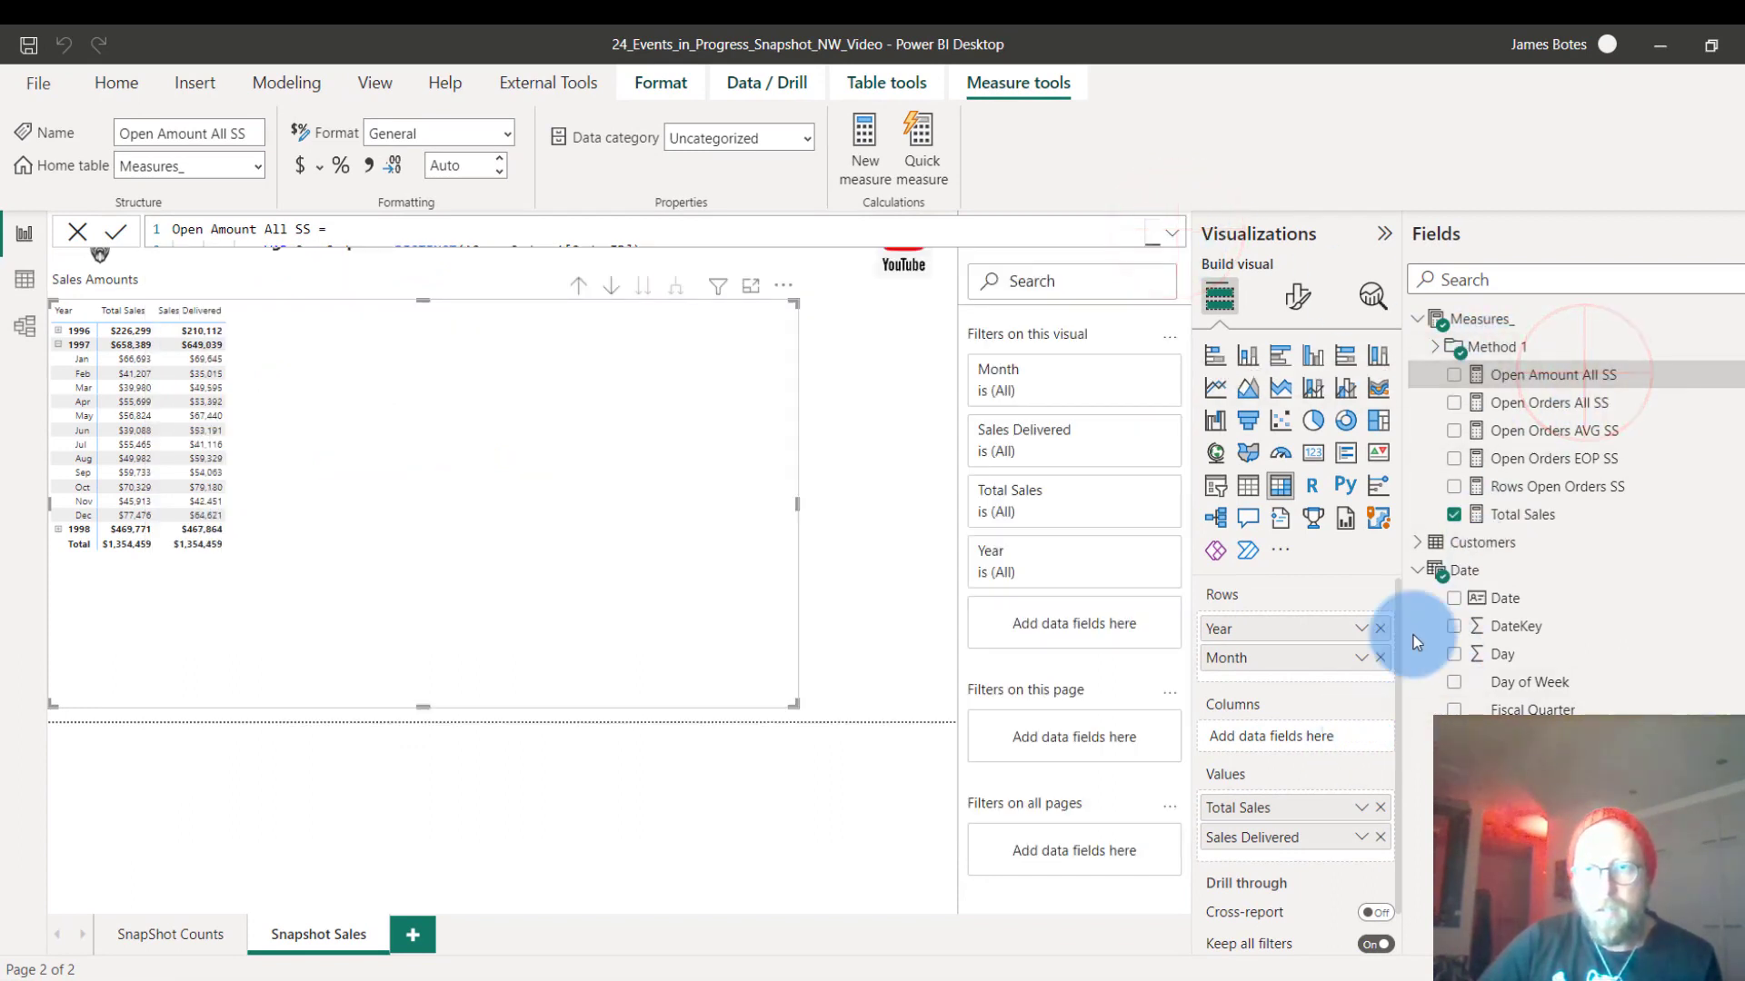
{"action": "left_click_drag", "start_coordinate": [1508, 375], "coordinate": [1332, 784]}
{"action": "mouse_move", "coordinate": [1341, 853]}
{"action": "left_mouse_down"}
{"action": "mouse_move", "coordinate": [1352, 868]}
{"action": "mouse_move", "coordinate": [1345, 854]}
{"action": "left_mouse_up"}
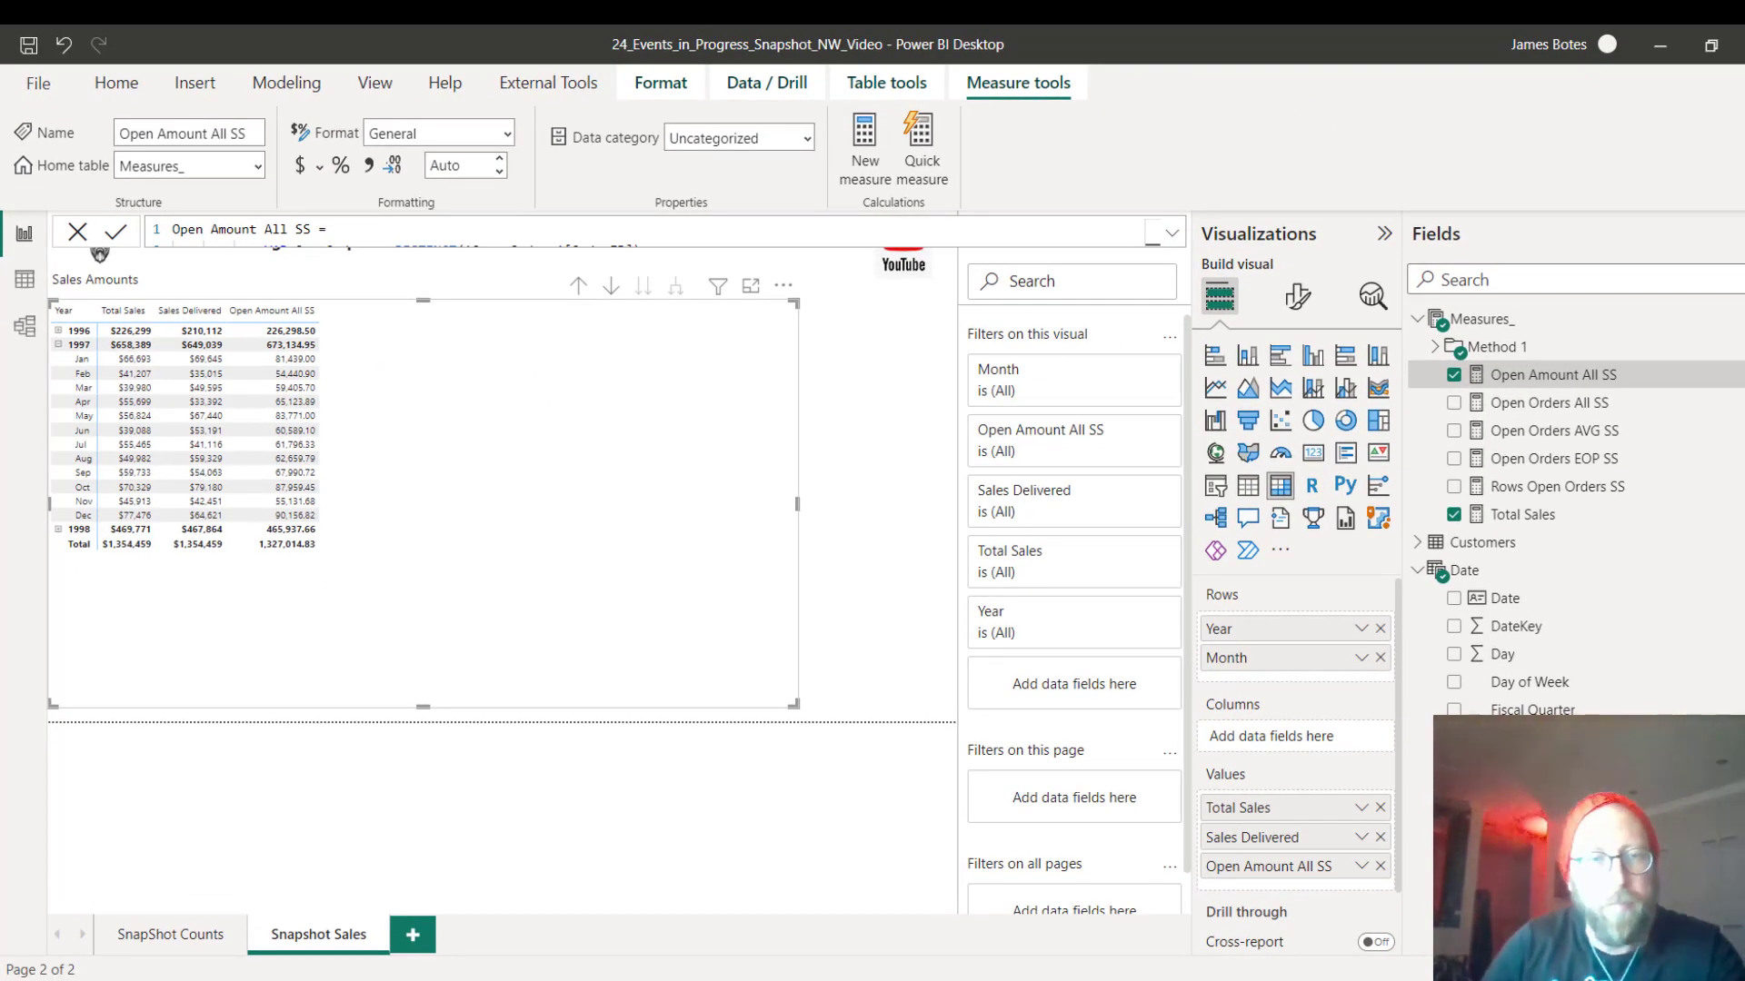
Create the measure Open Amount EOP SS = CALCULATE([Open Amount All SS], LASTDATE('Date'[Date])) in the Measures_ table.
{"action": "left_click", "coordinate": [1491, 320]}
{"action": "left_click", "coordinate": [1737, 320]}
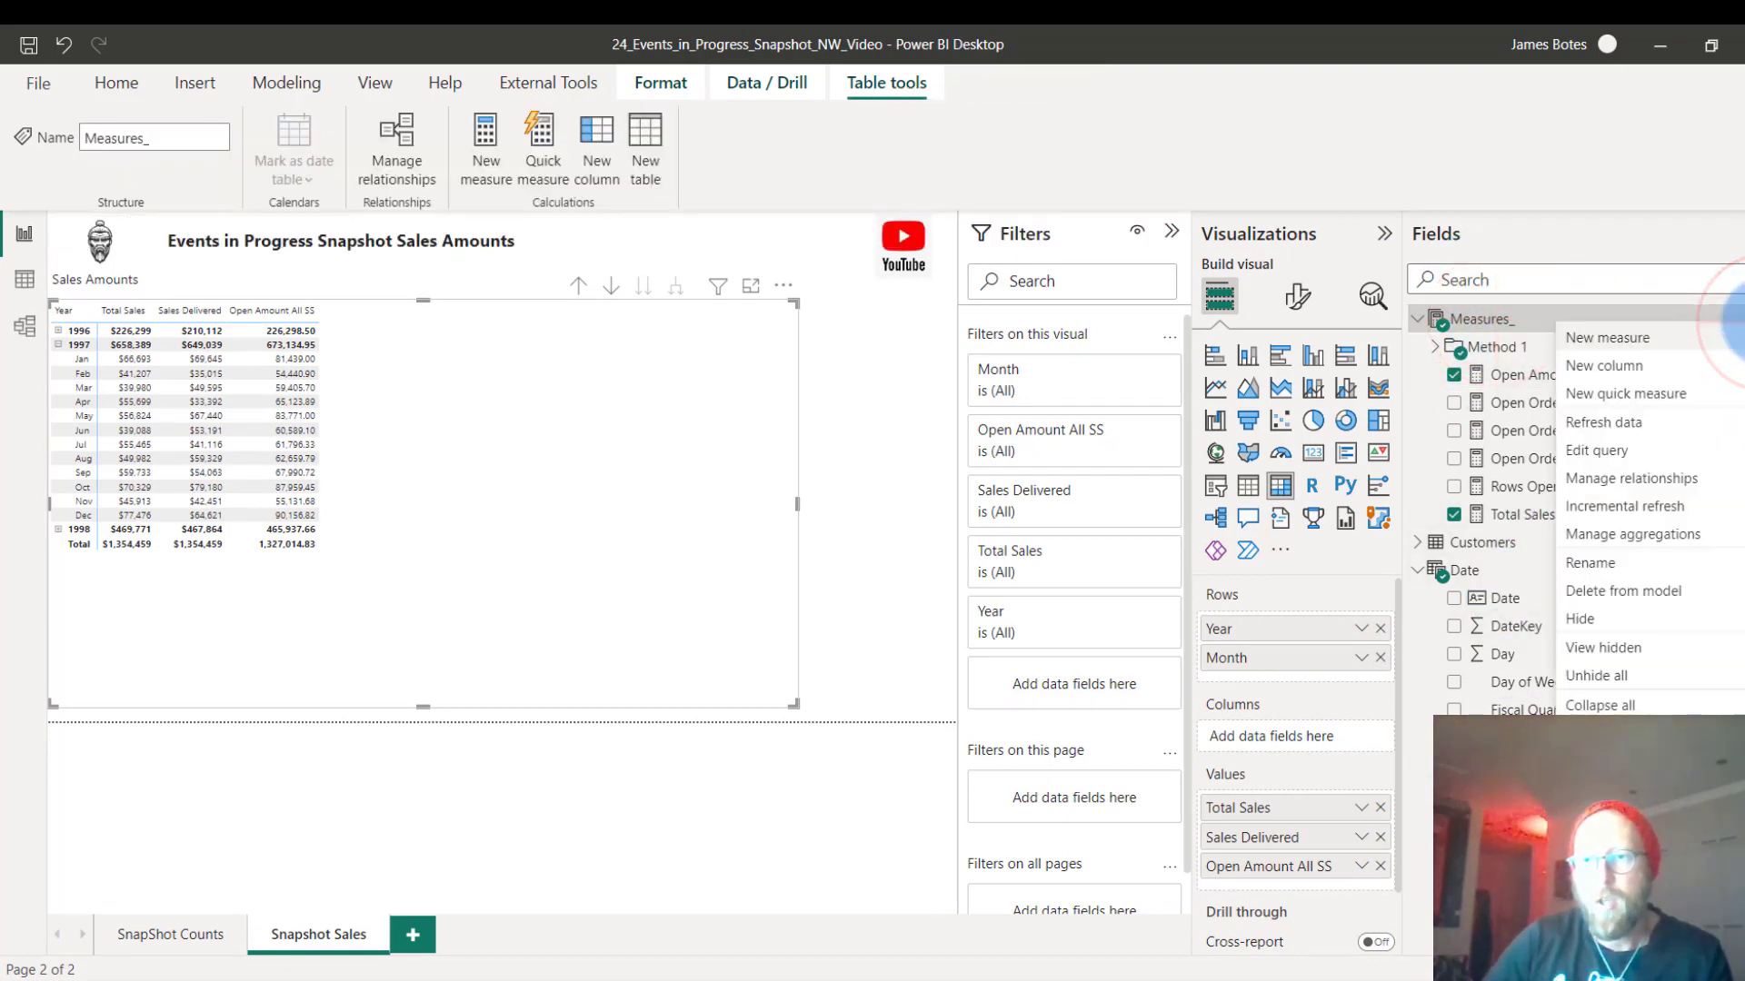
{"action": "key", "text": "Escape"}
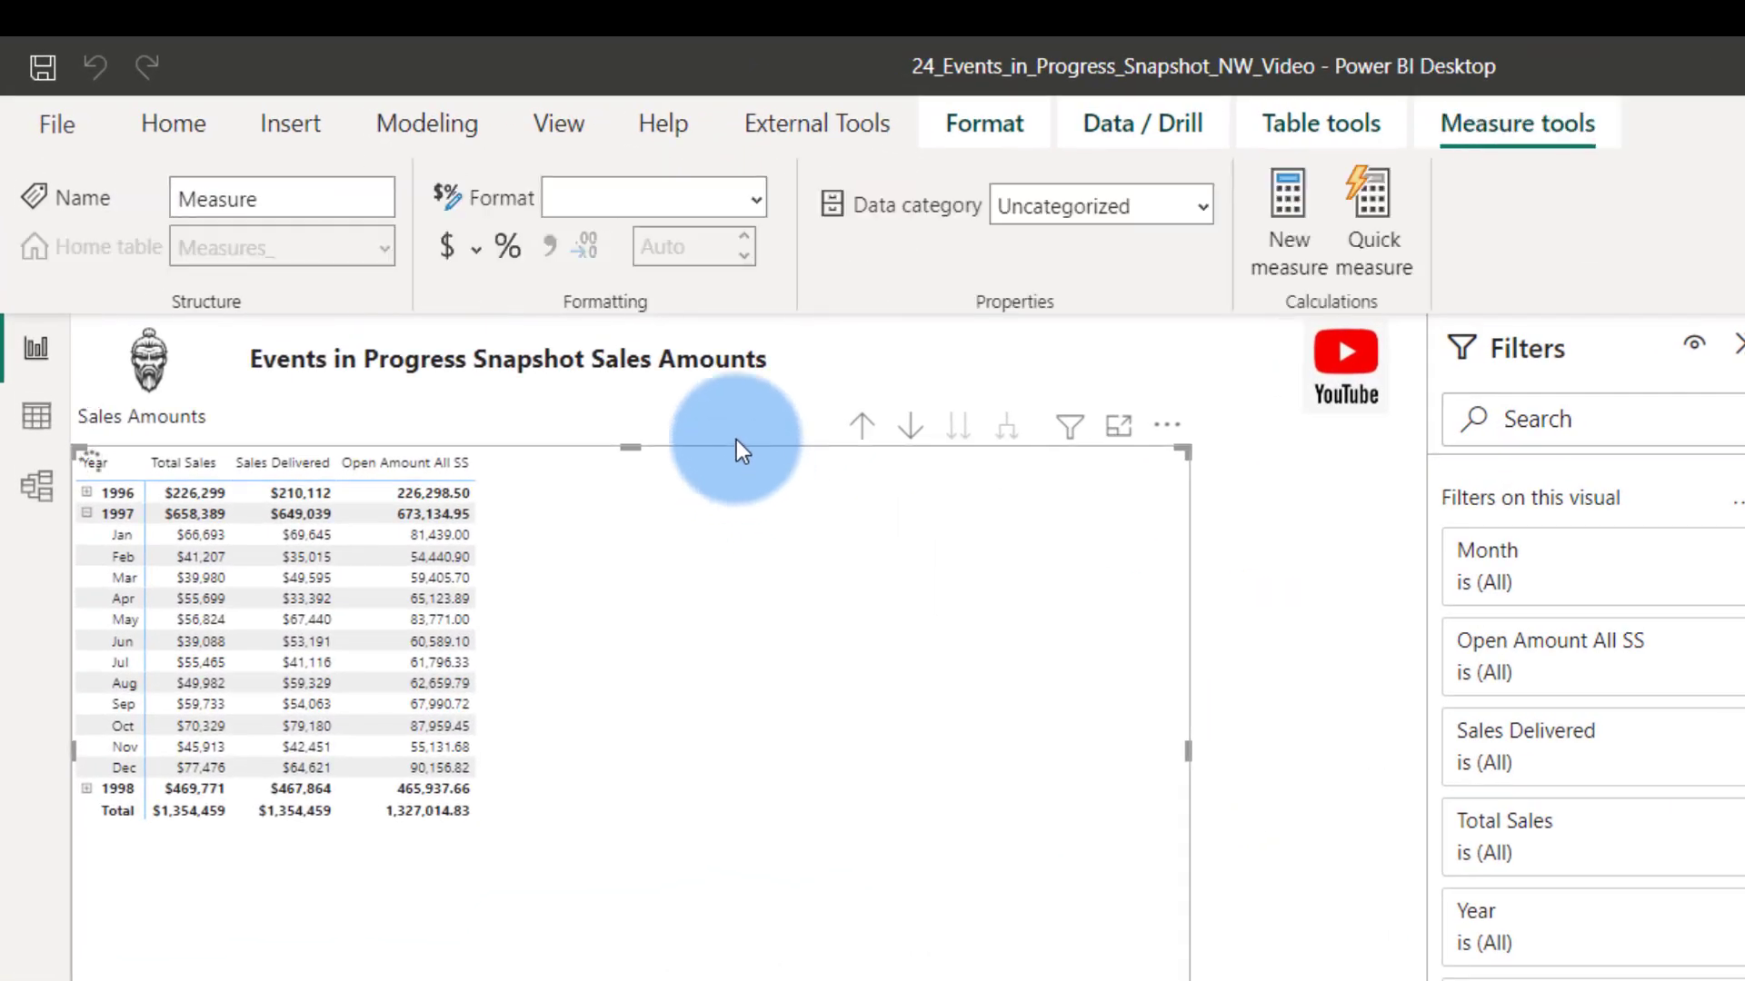
{"action": "type", "text": "Open Amount EOP SS =         CALCULATE([Open Amount All SS],         LASTDATE('Date'[Date])         )"}
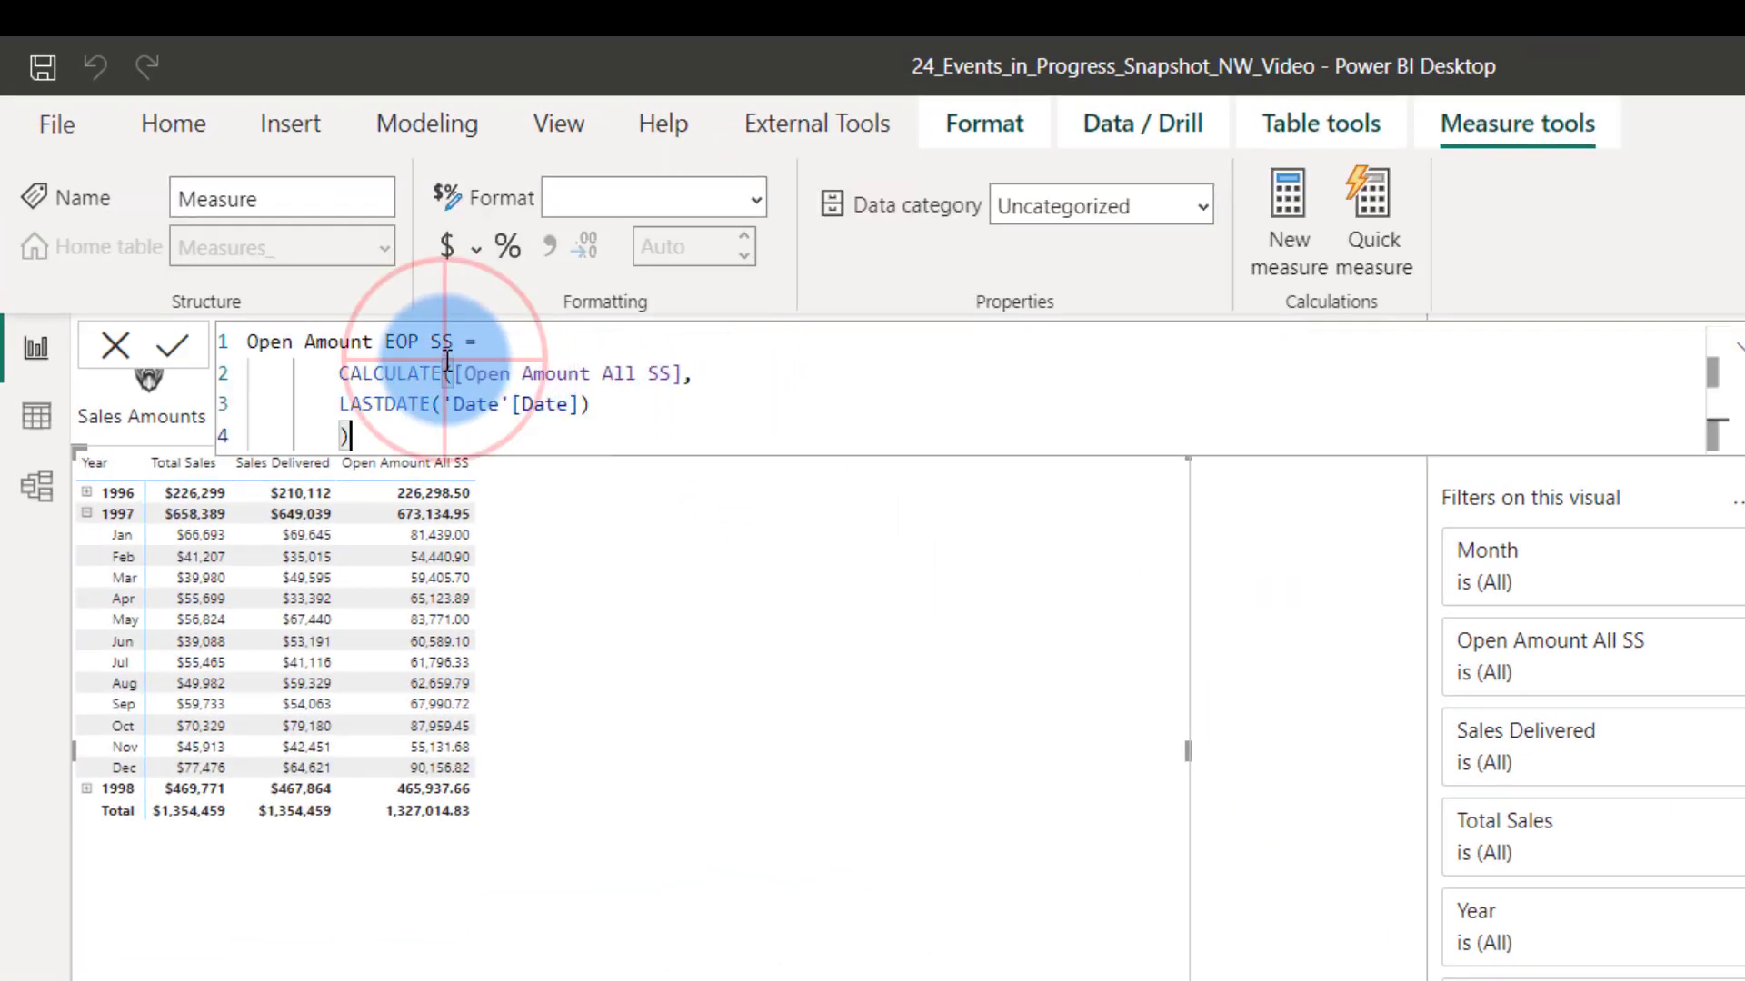
{"action": "left_click", "coordinate": [443, 372]}
{"action": "left_click_drag", "start_coordinate": [332, 373], "coordinate": [731, 376]}
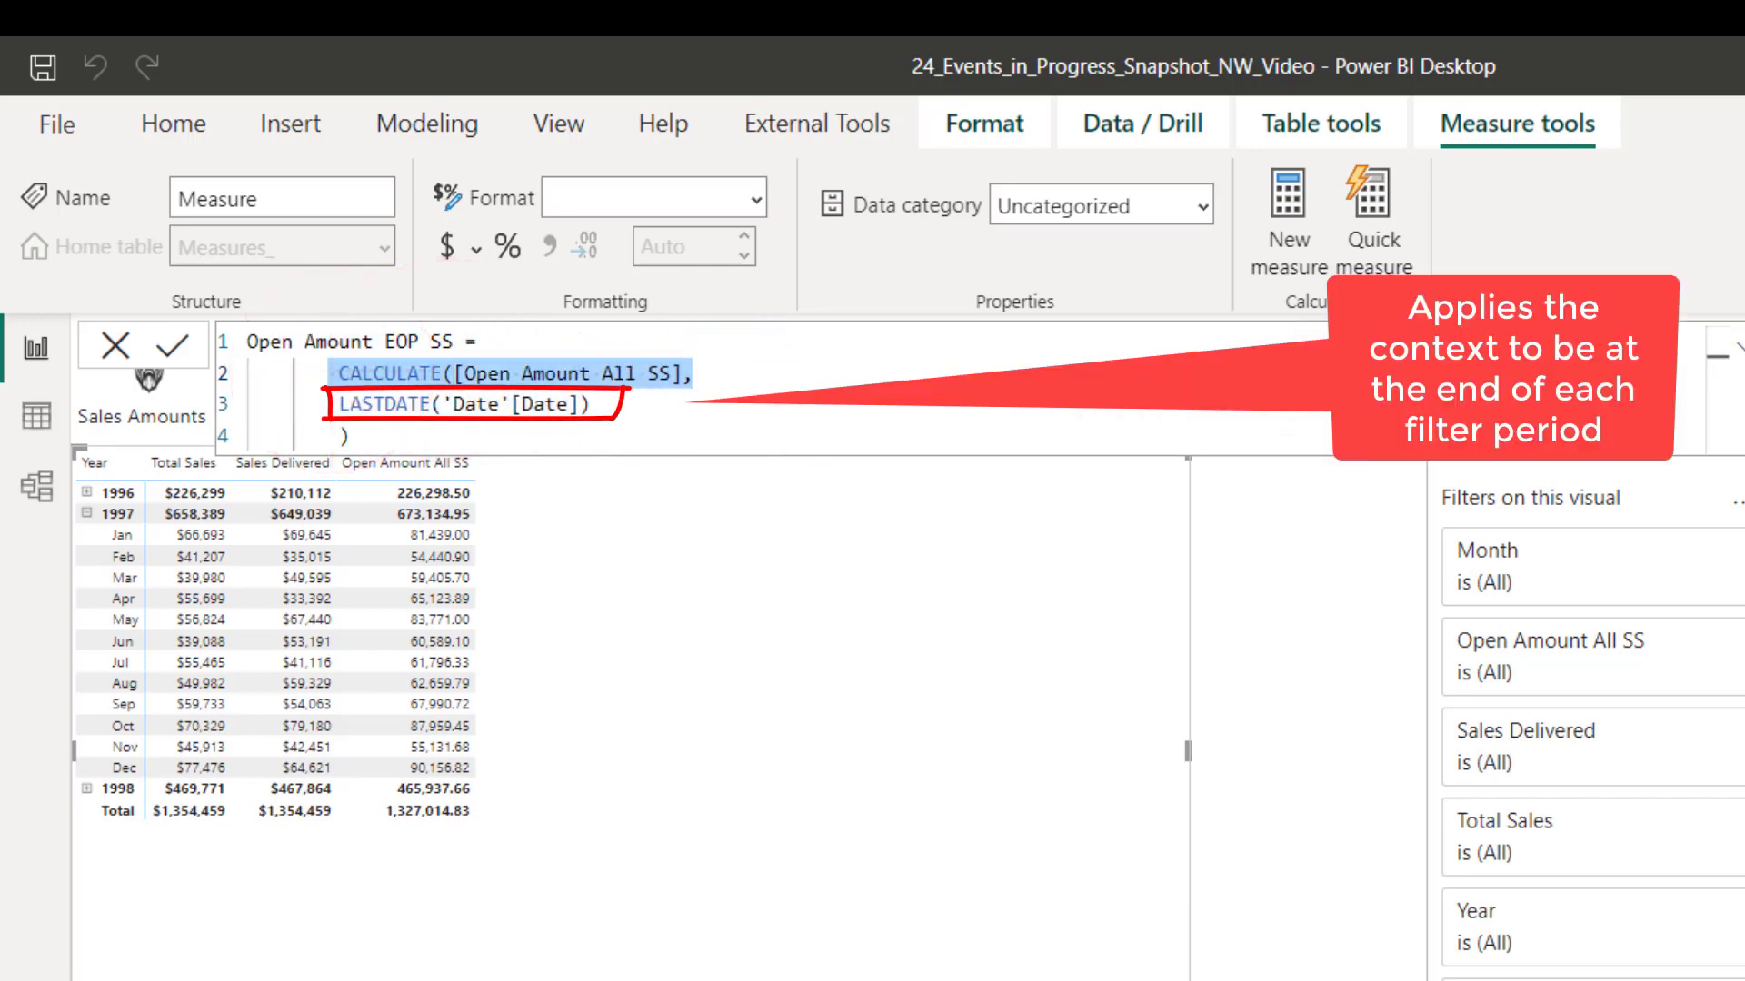
{"action": "left_click_drag", "start_coordinate": [344, 403], "coordinate": [595, 404]}
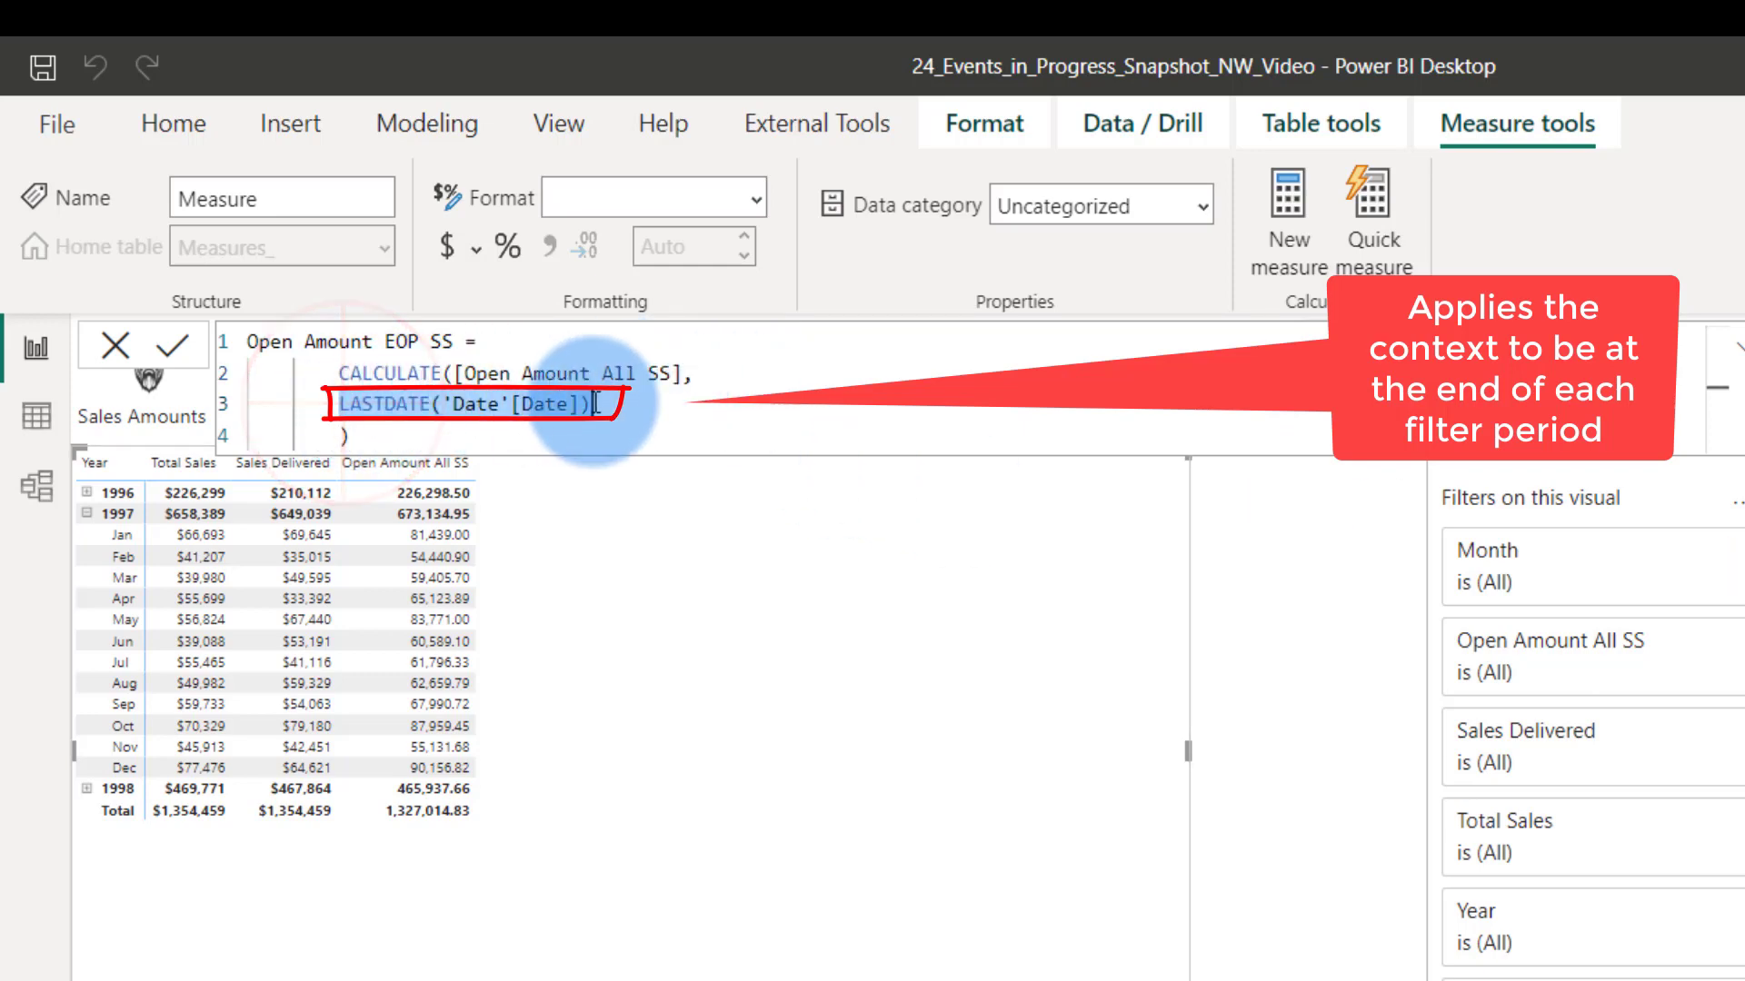
{"action": "left_click", "coordinate": [177, 347]}
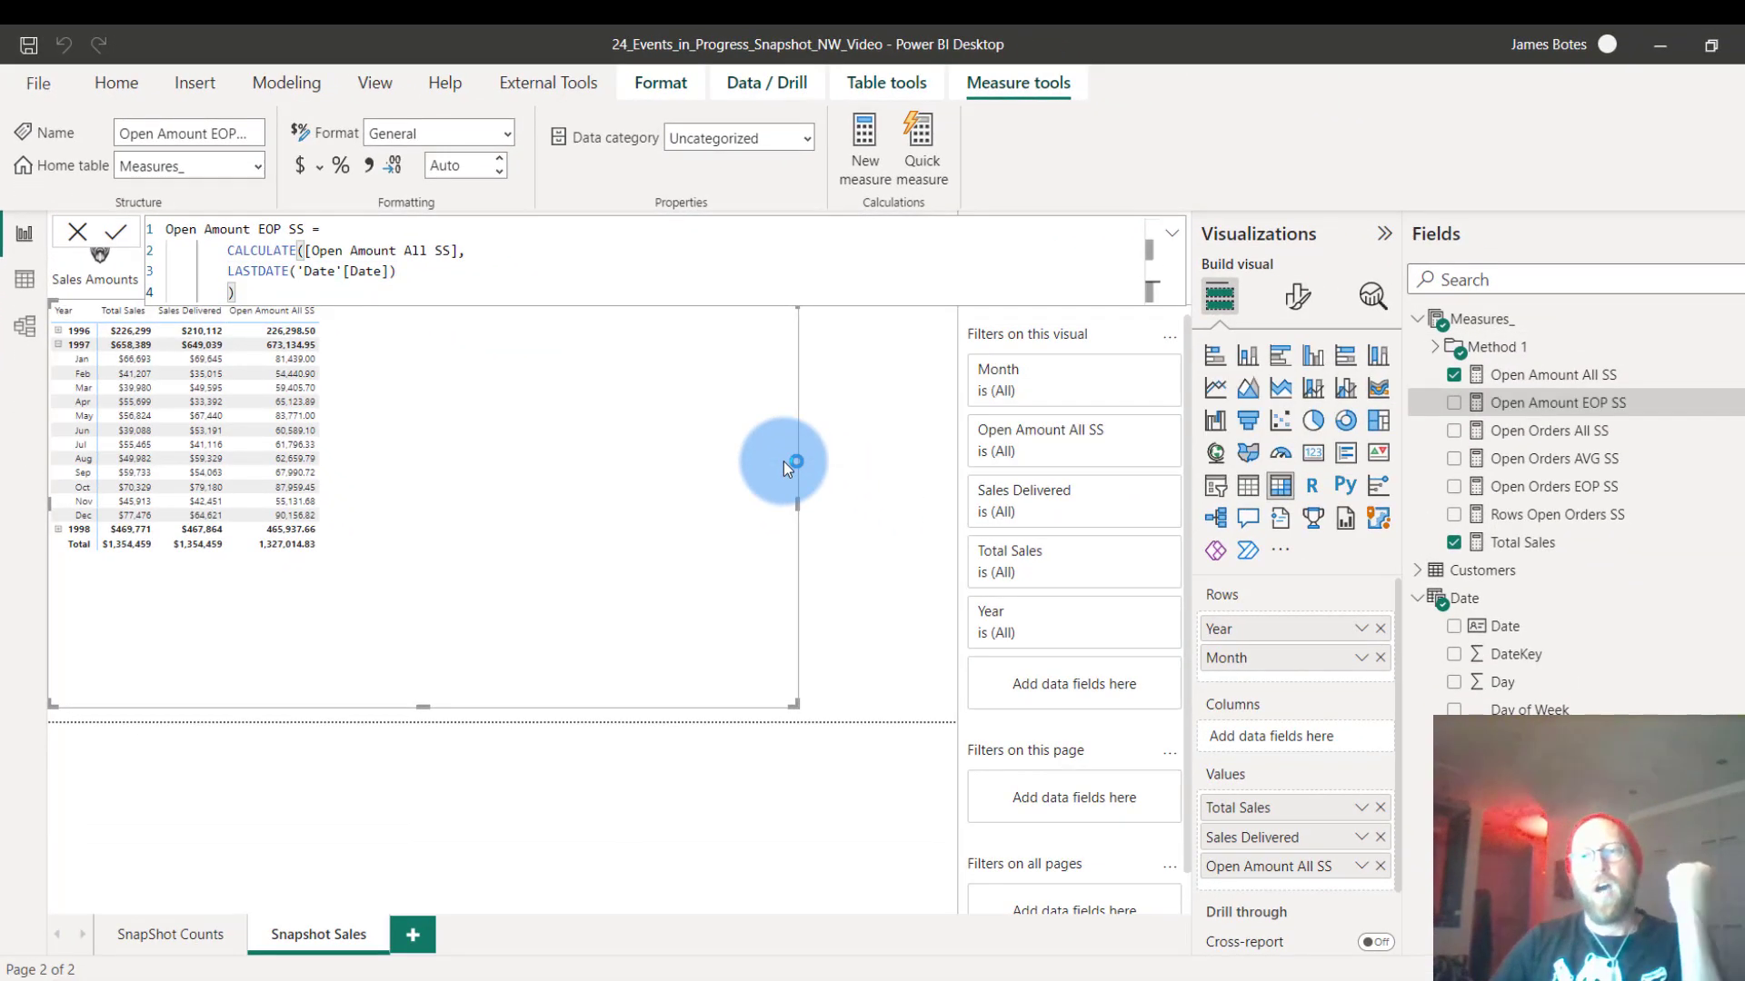
Add the Open Amount EOP SS measure to the Sales Amounts matrix values and collapse the formula bar.
{"action": "left_click", "coordinate": [1559, 406]}
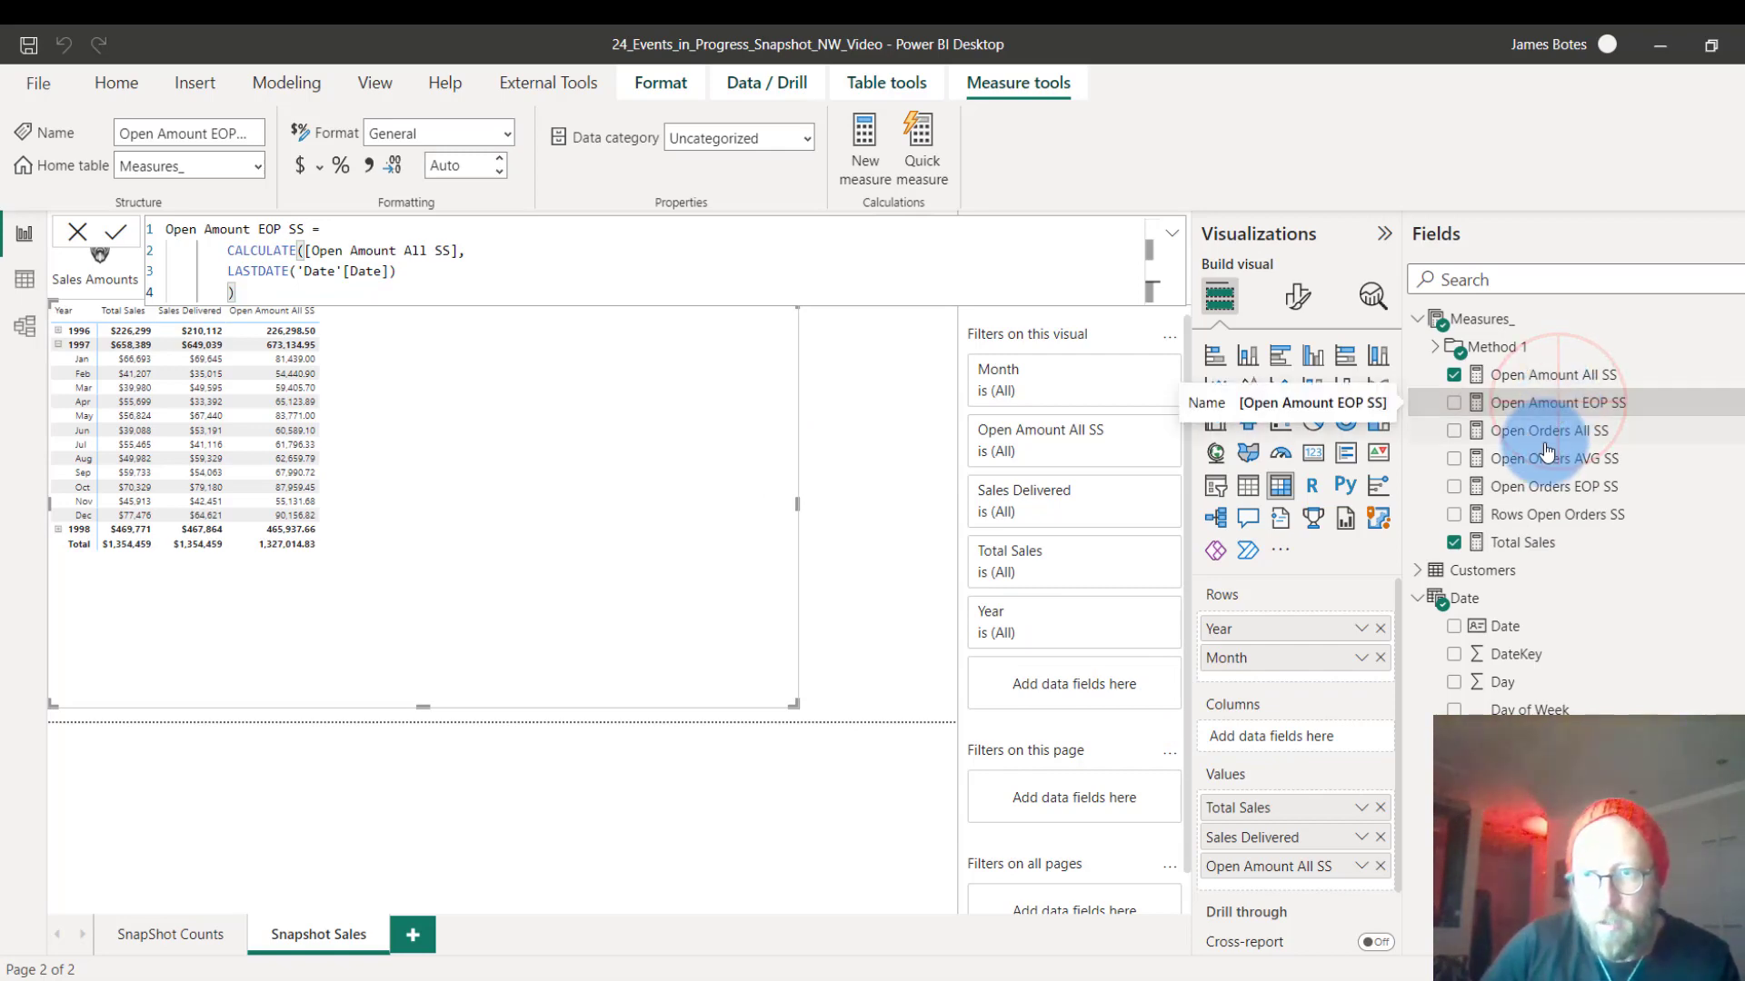
{"action": "left_click_drag", "start_coordinate": [1559, 402], "coordinate": [1344, 874]}
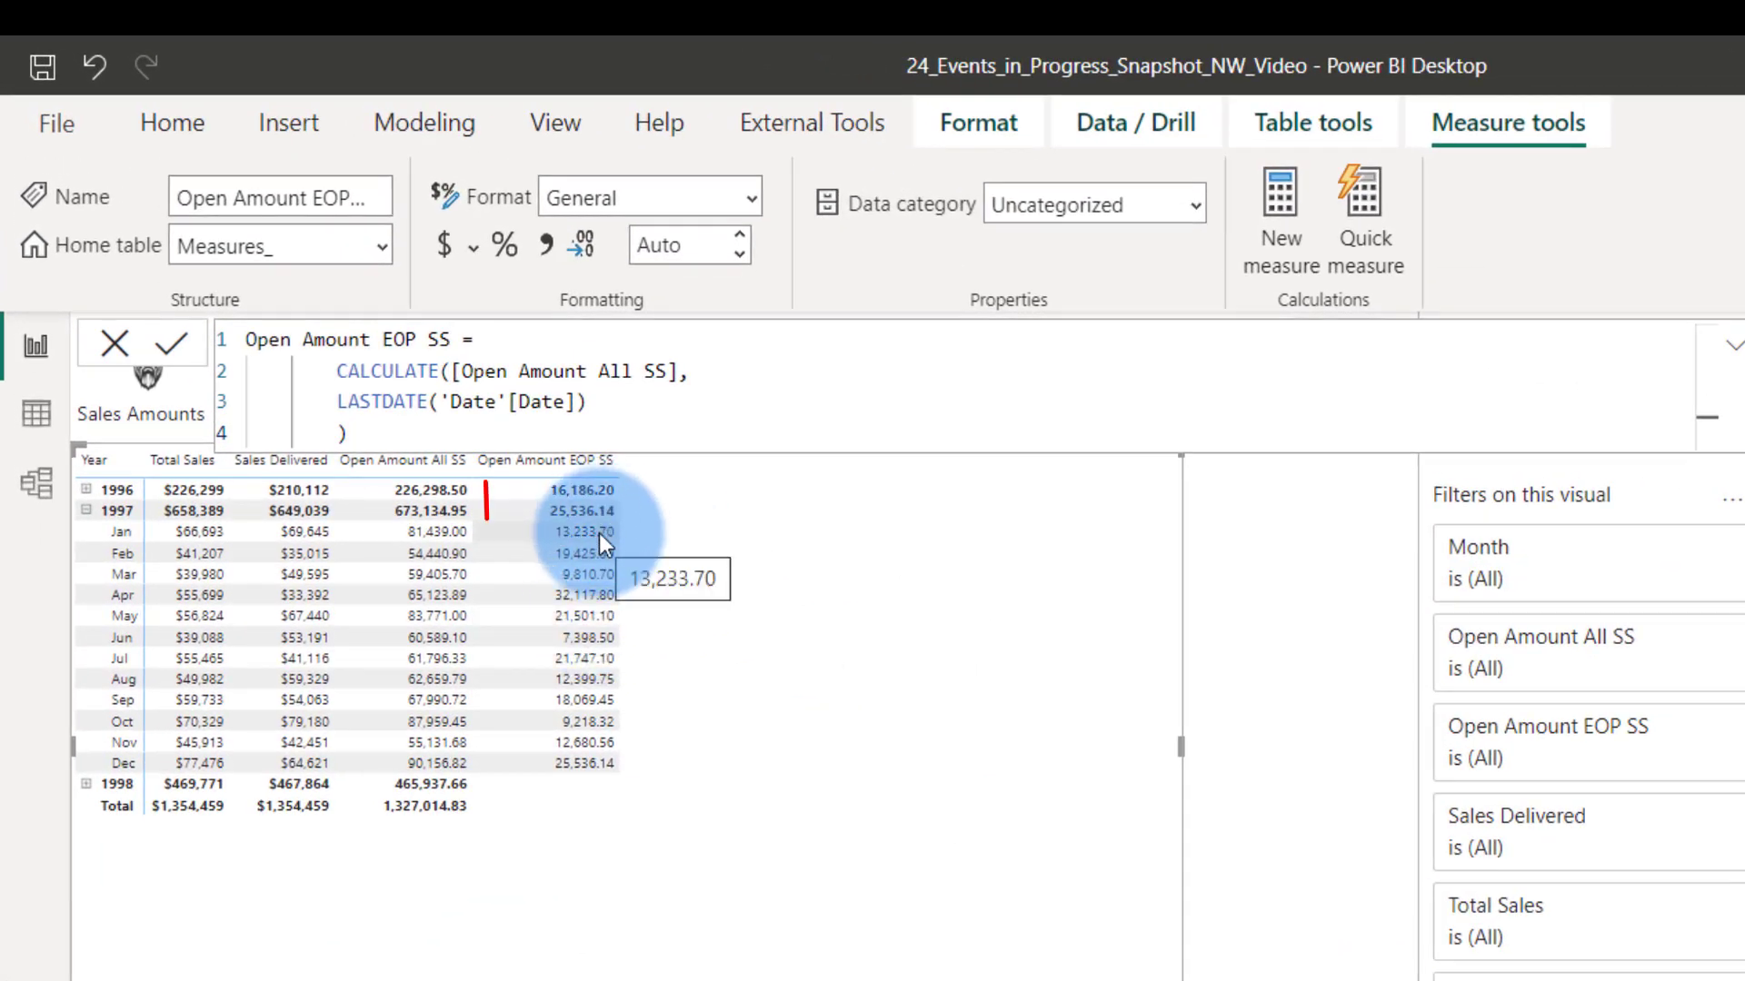
{"action": "left_click", "coordinate": [1731, 347]}
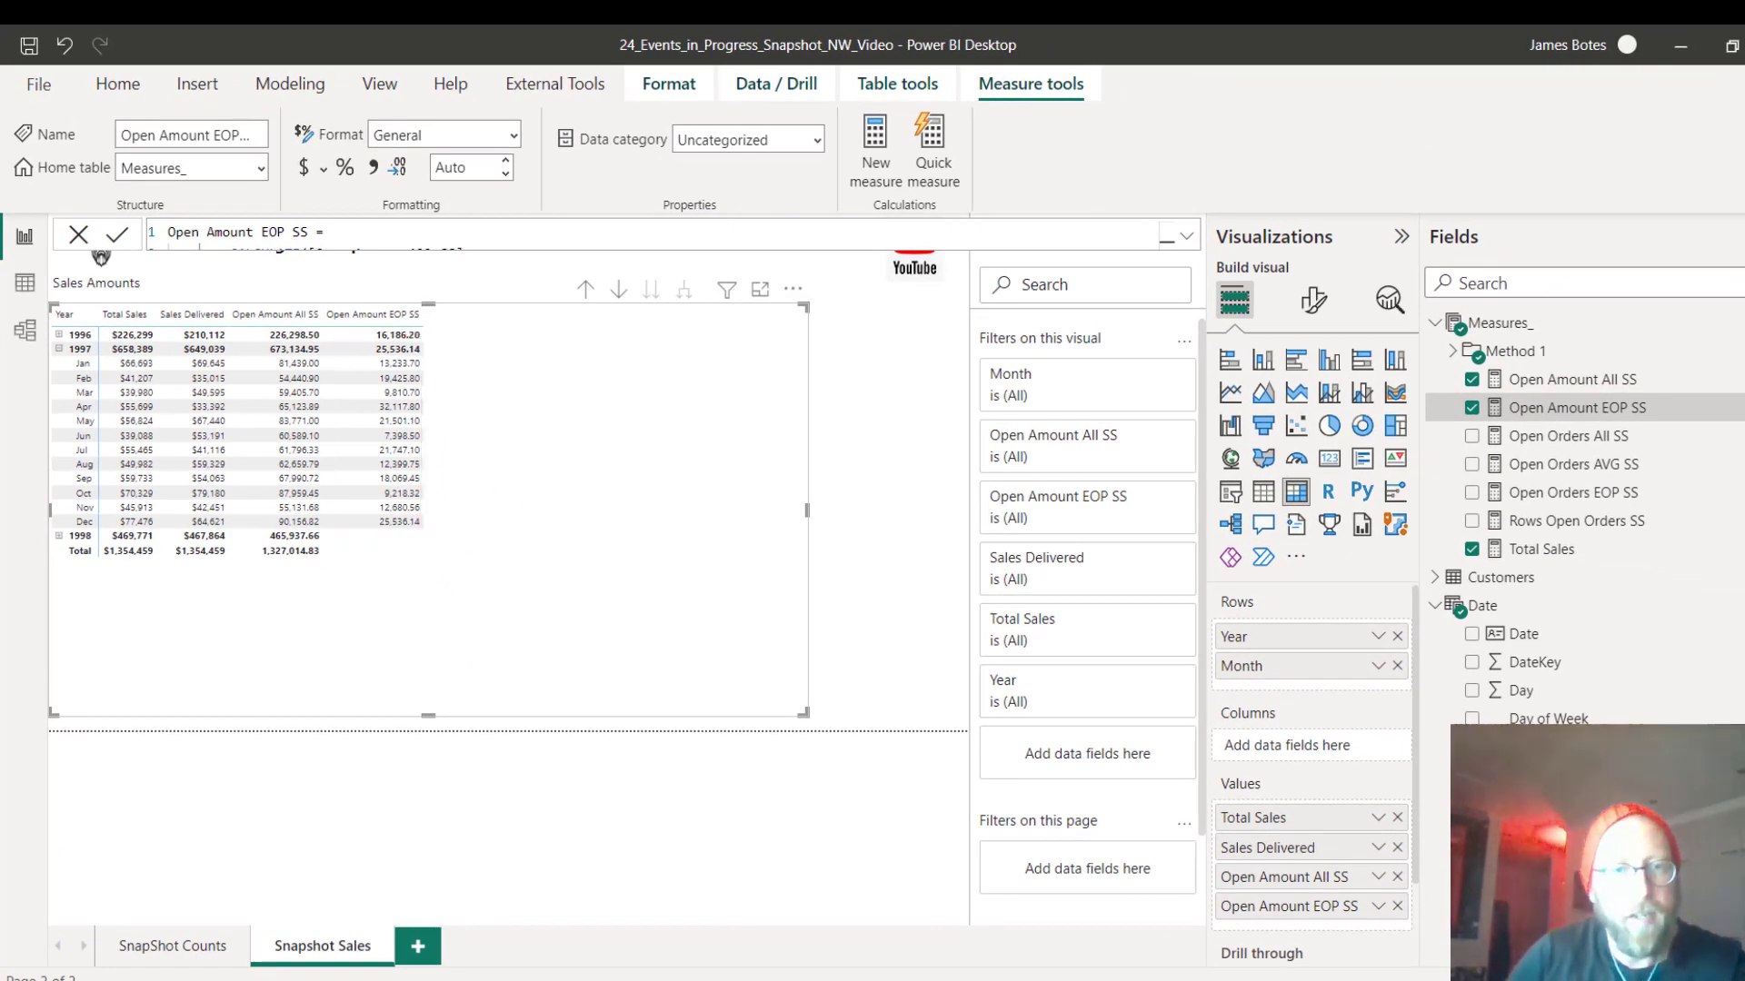
Create the measure Open Amount AVG = AVERAGEX('Date', [Open Amount All SS]) in the Measures_ table.
{"action": "left_click", "coordinate": [1499, 323]}
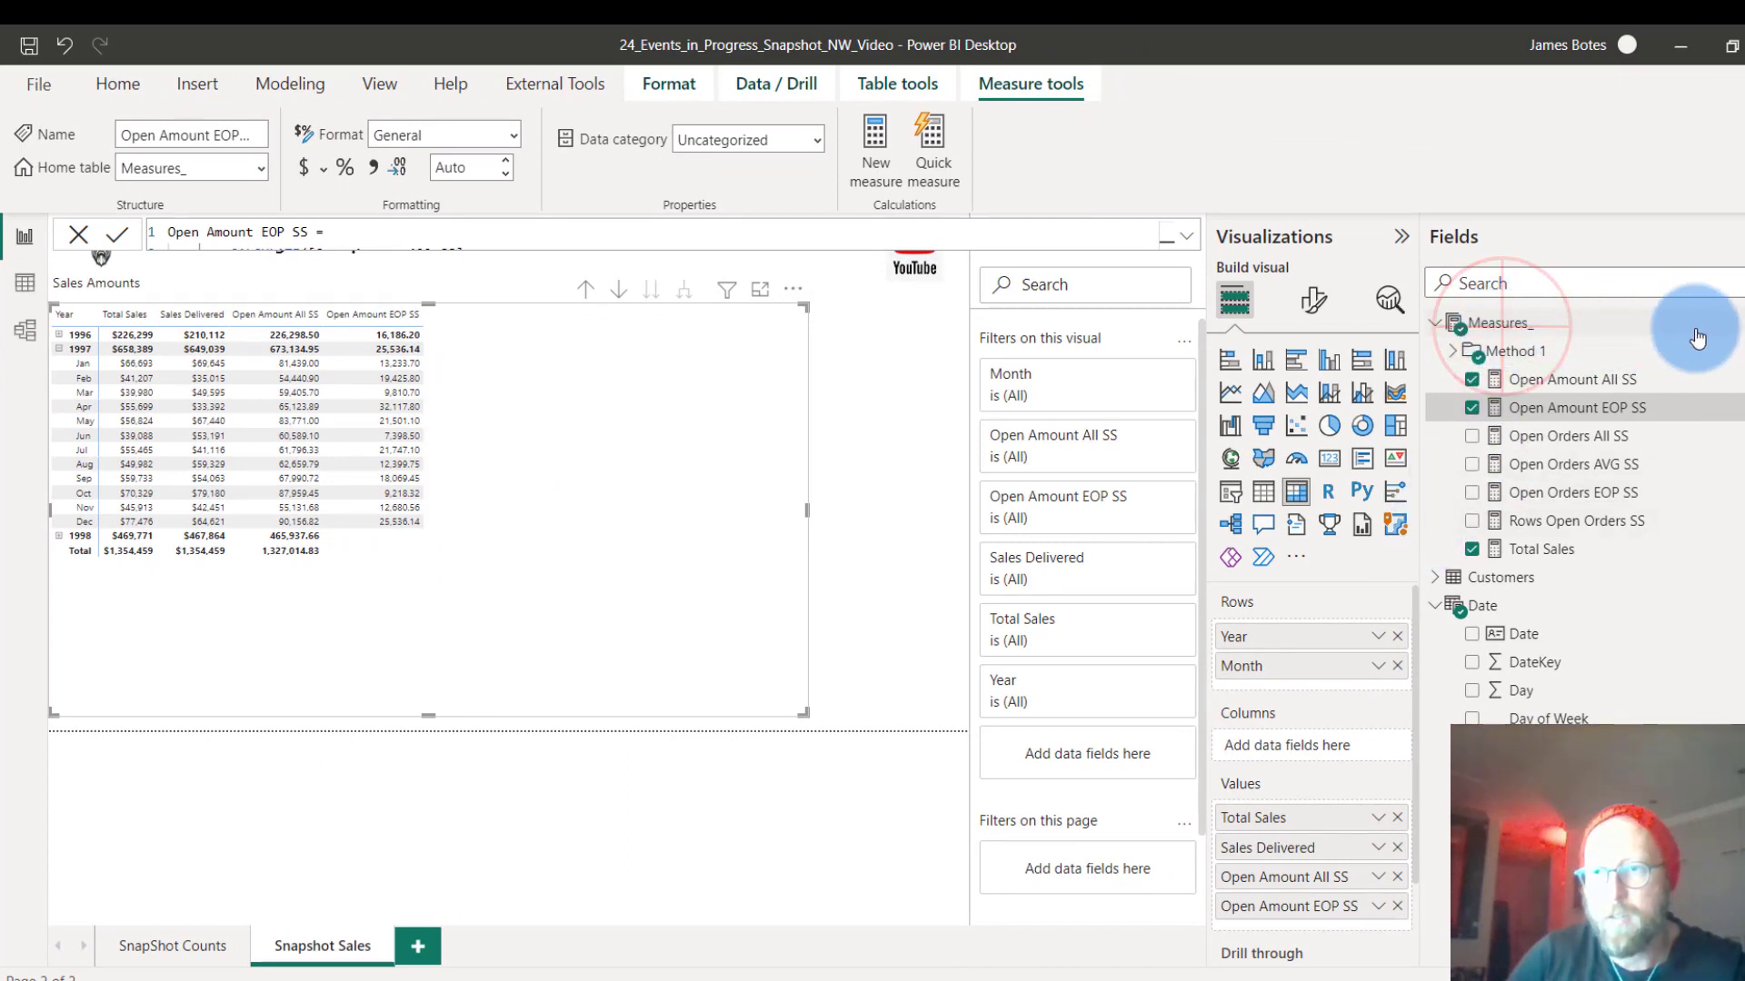
{"action": "right_click", "coordinate": [1734, 323]}
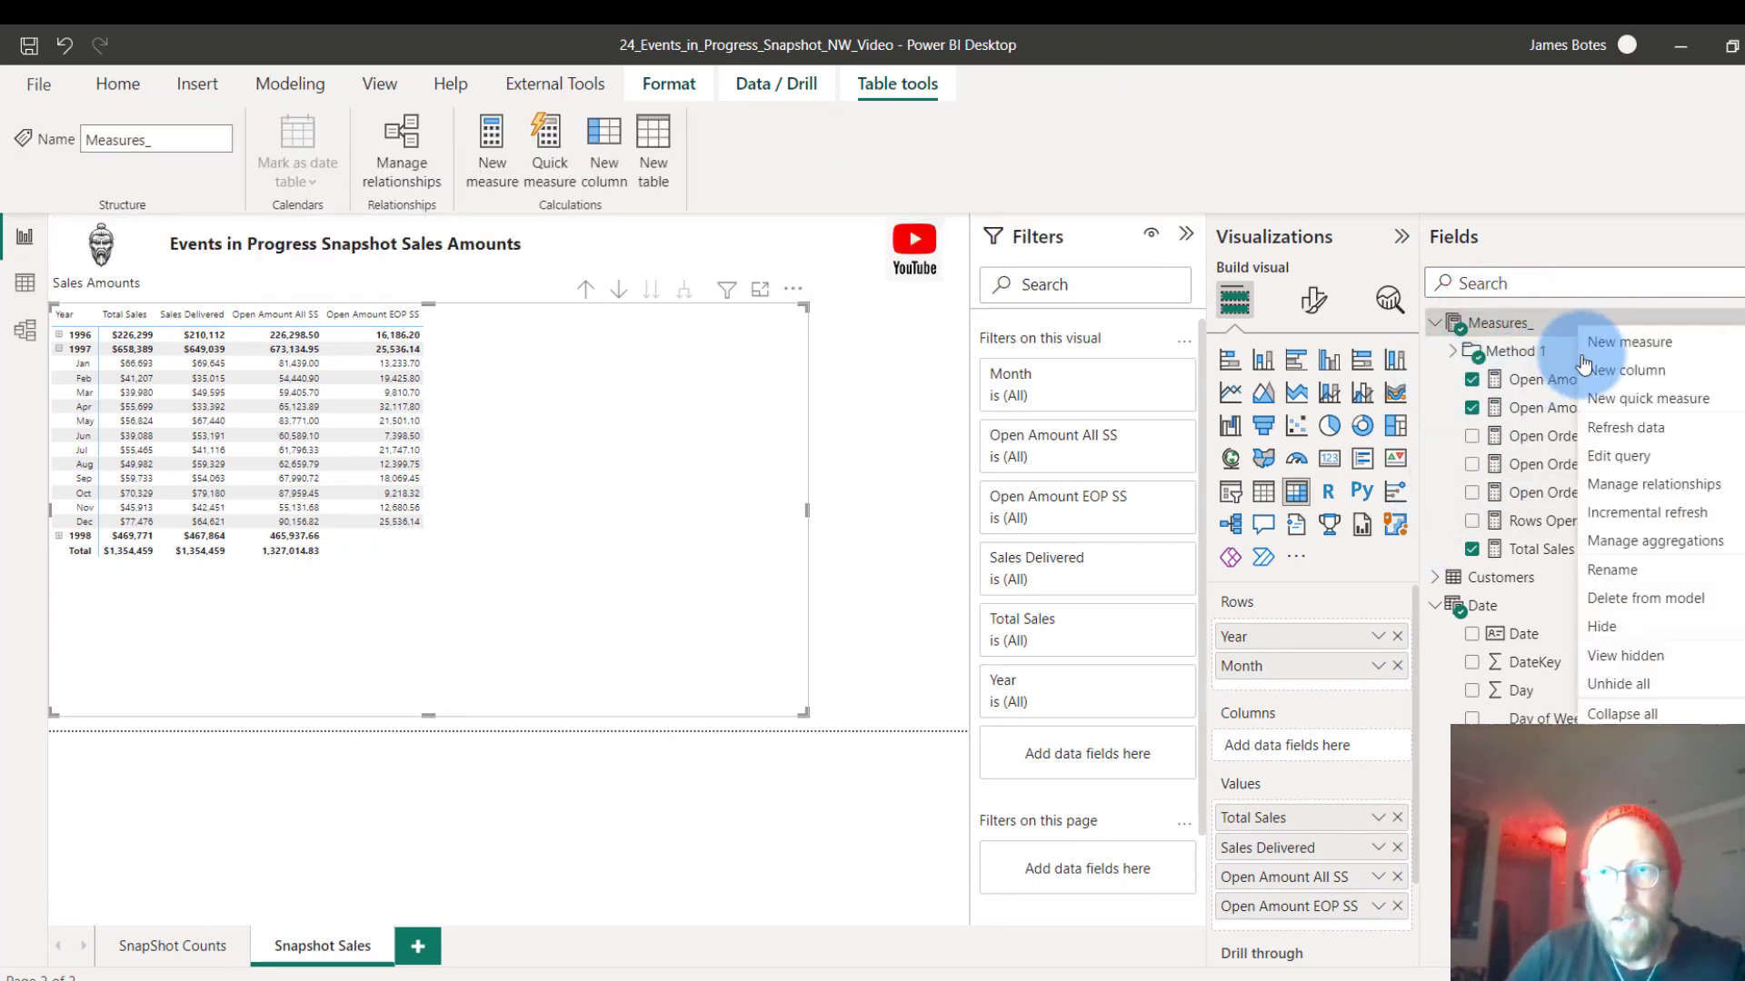
{"action": "left_click", "coordinate": [683, 258]}
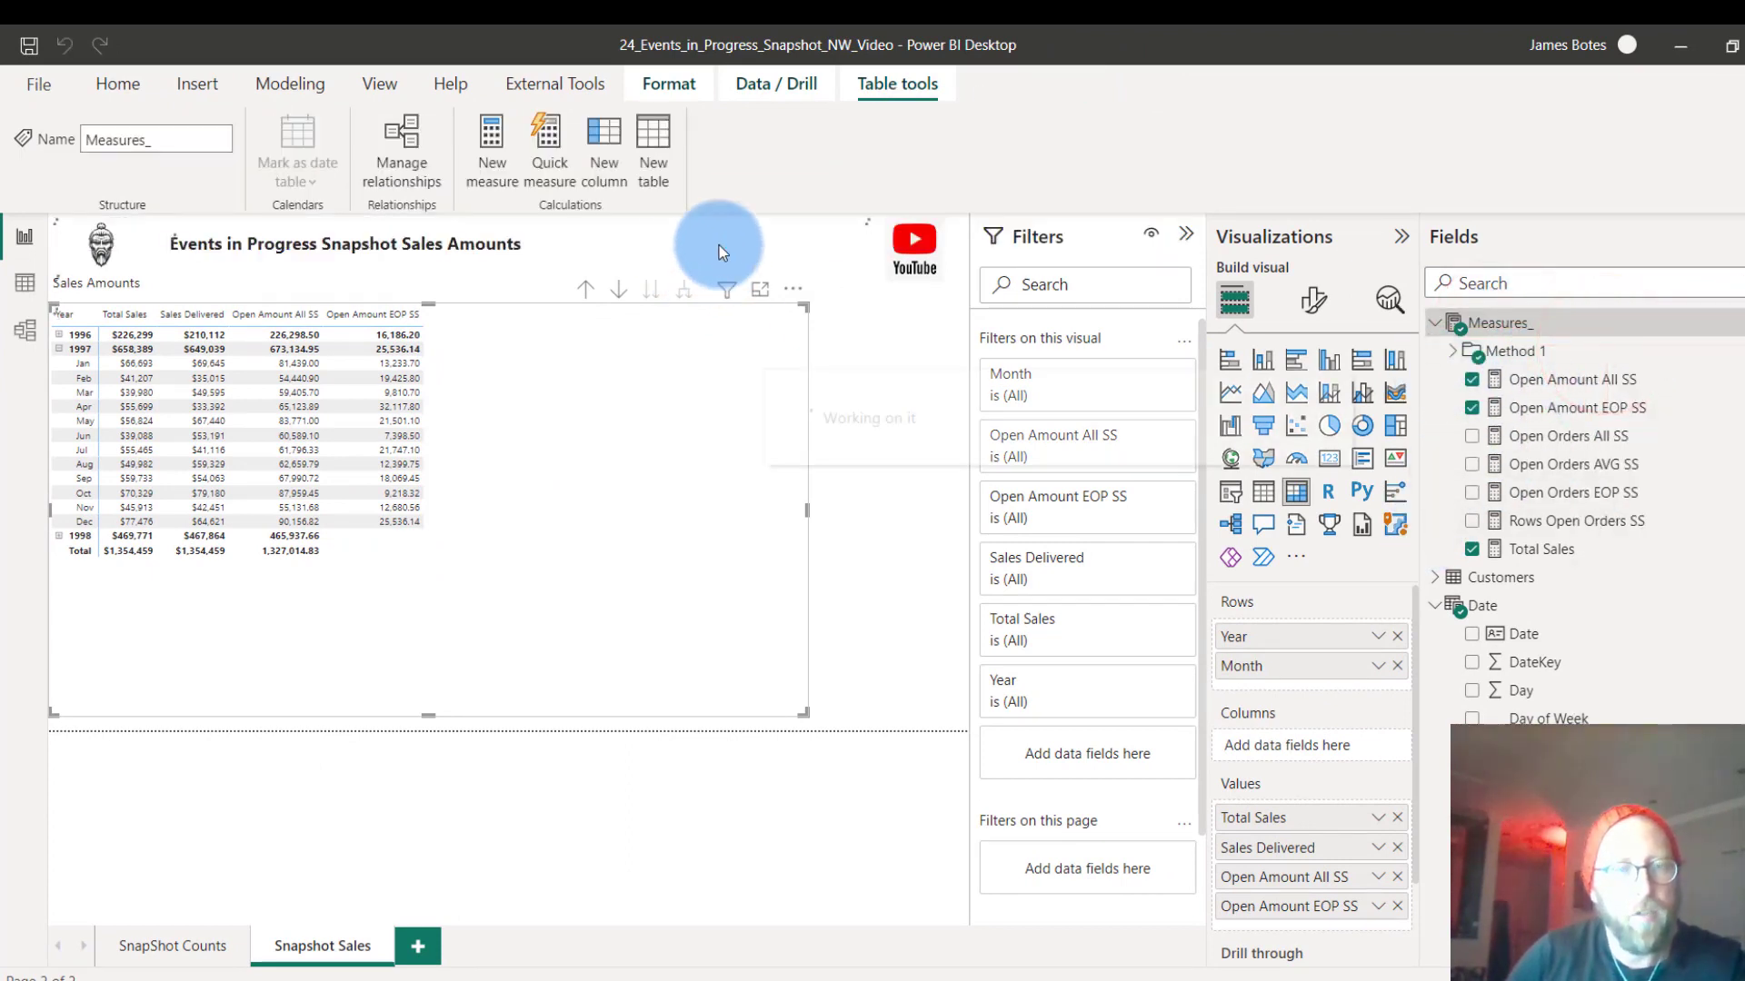
{"action": "type", "text": "Open Amount AVG = AVERAGEX('Date', [Open Amount All SS])"}
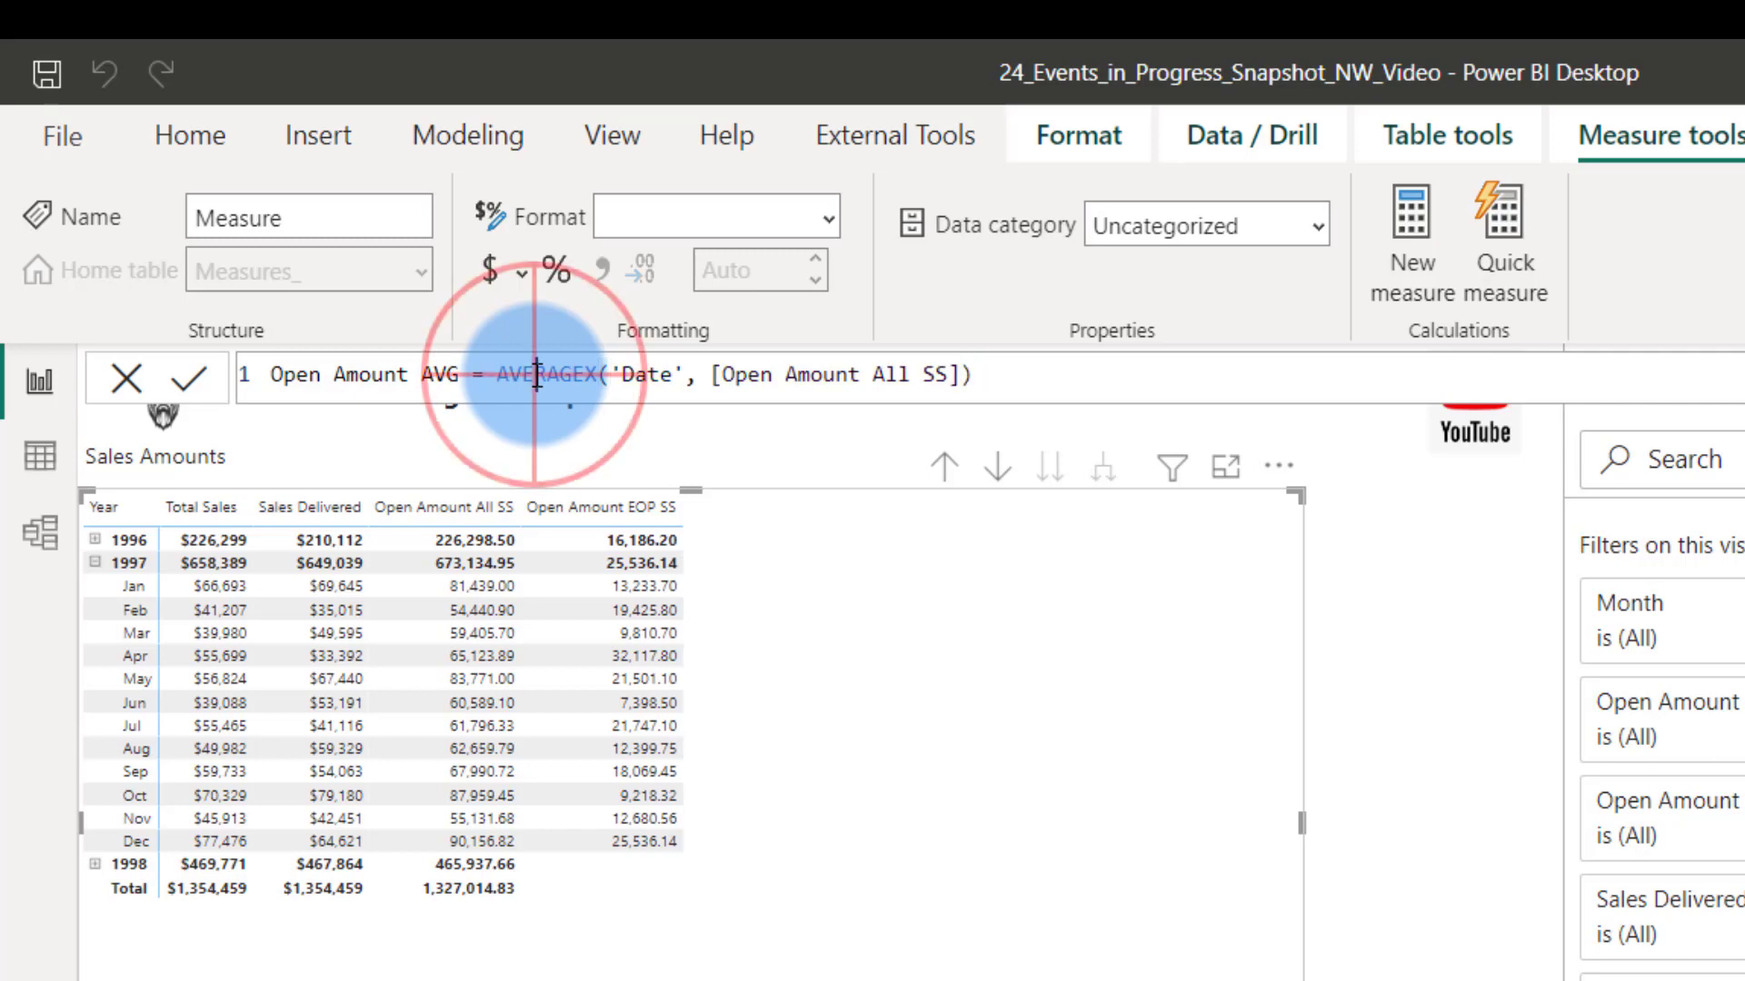
{"action": "double_click", "coordinate": [537, 375]}
{"action": "left_click", "coordinate": [687, 376]}
{"action": "left_click", "coordinate": [623, 375]}
{"action": "left_click", "coordinate": [726, 373]}
{"action": "left_click_drag", "start_coordinate": [727, 373], "coordinate": [965, 375]}
{"action": "left_click", "coordinate": [216, 386]}
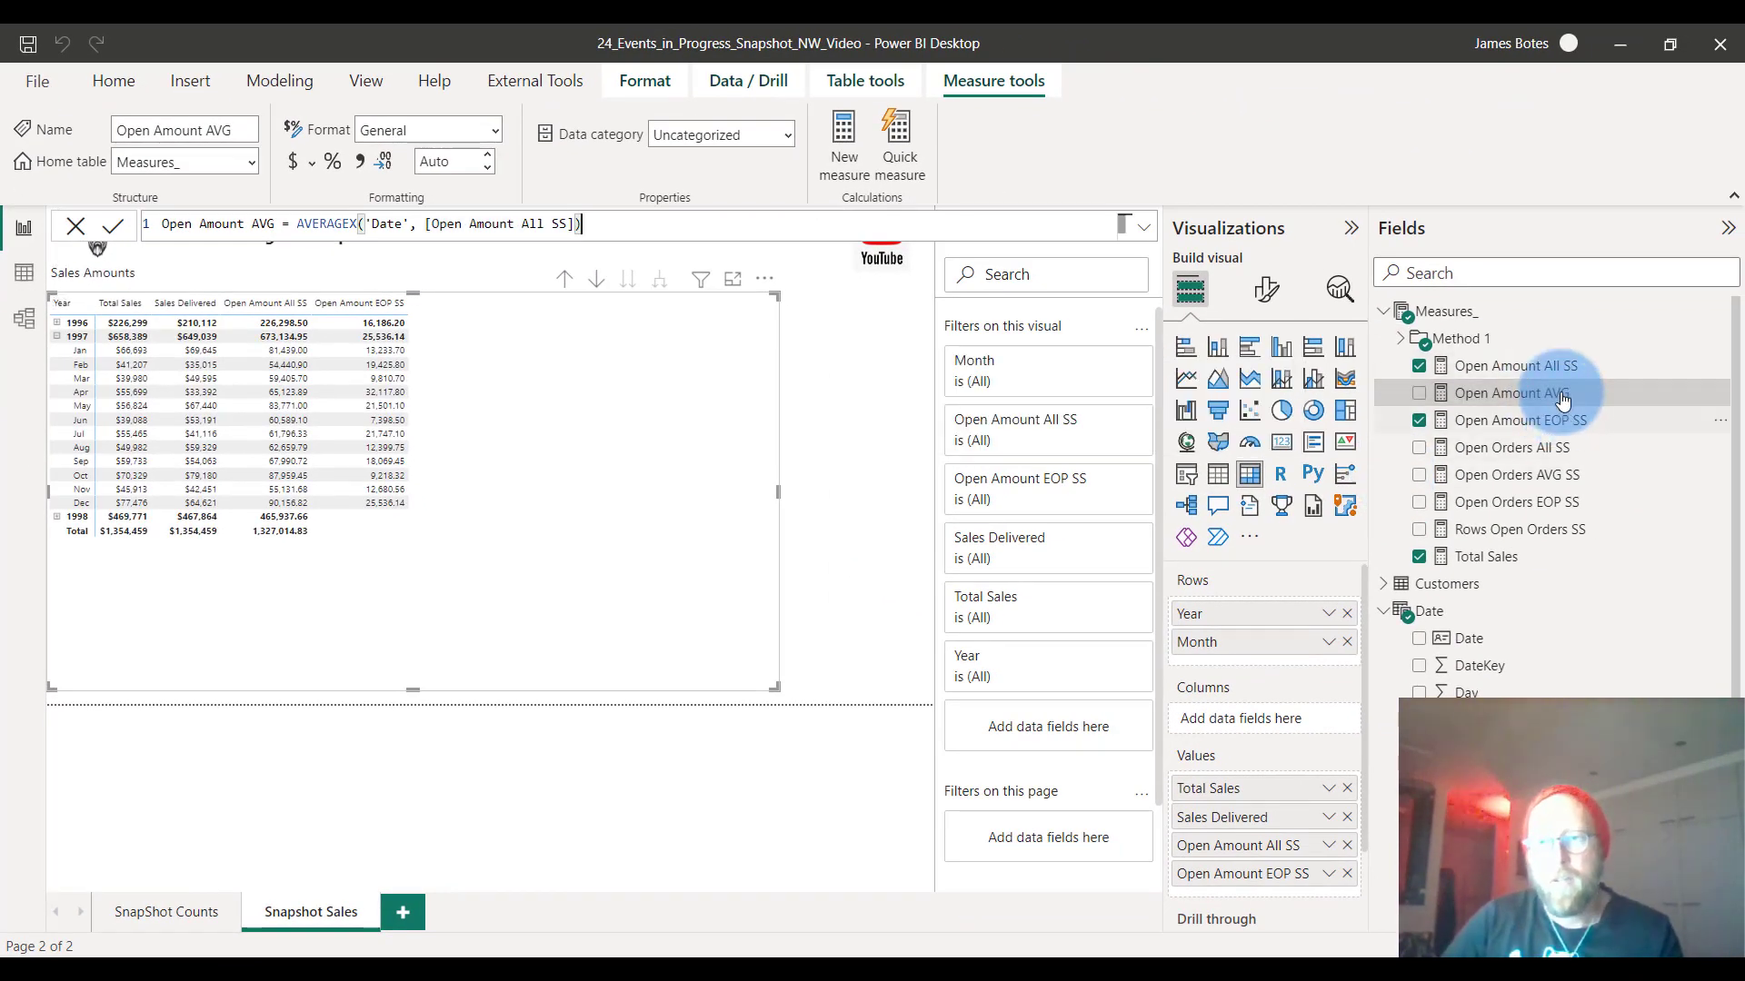
Add the Open Amount AVG measure to the Sales Amounts matrix values below Open Amount EOP SS.
{"action": "left_click", "coordinate": [1559, 391]}
{"action": "left_click_drag", "start_coordinate": [1499, 392], "coordinate": [1322, 880]}
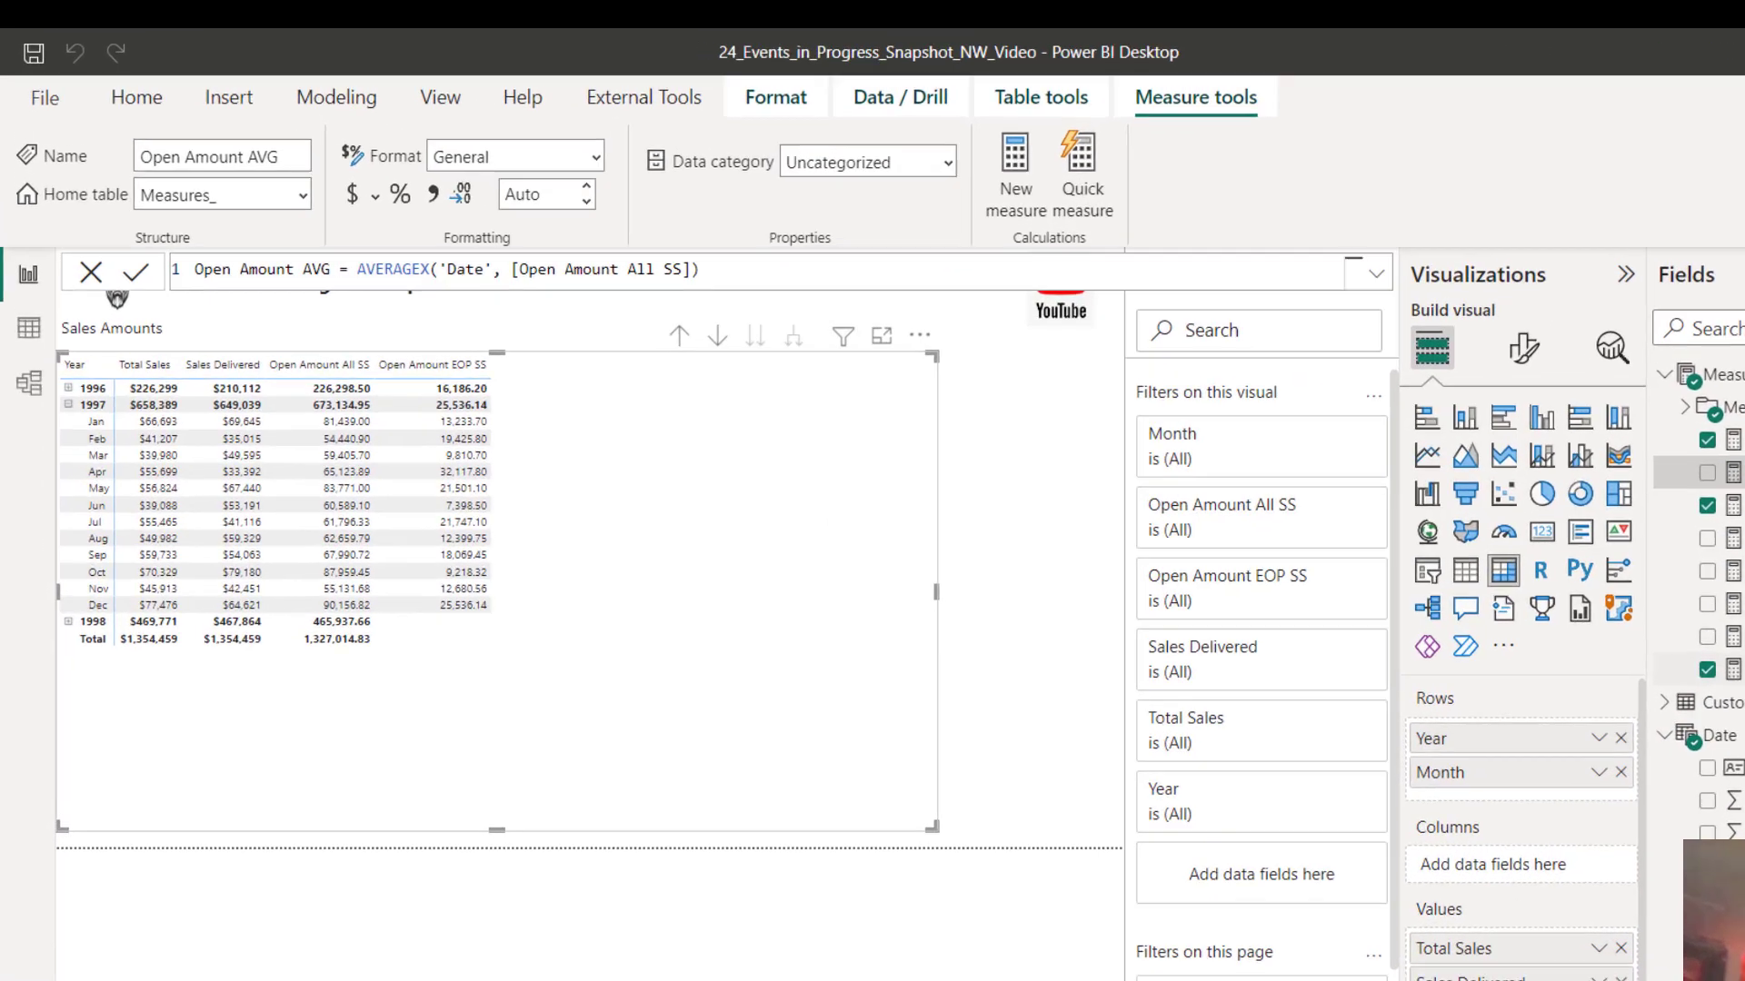